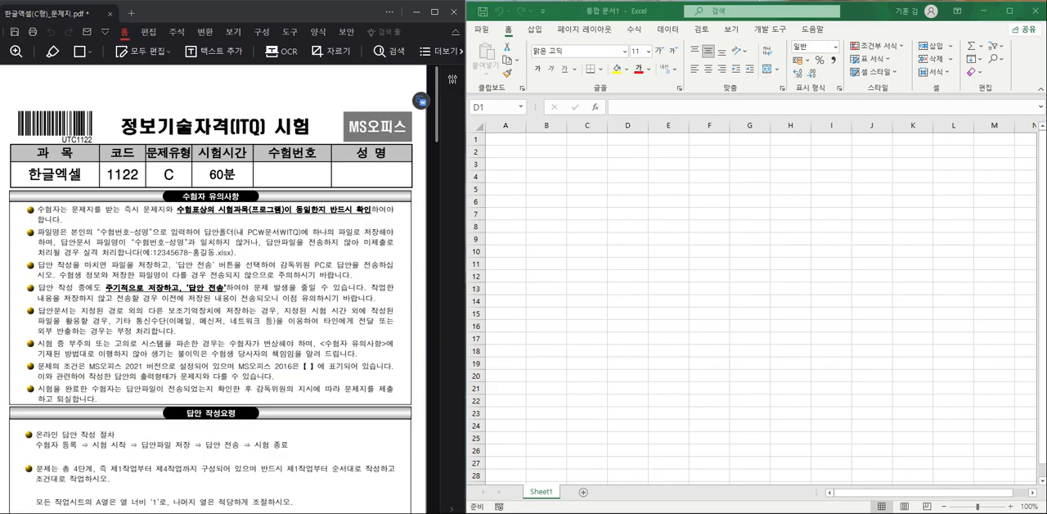
left_click(1043, 59)
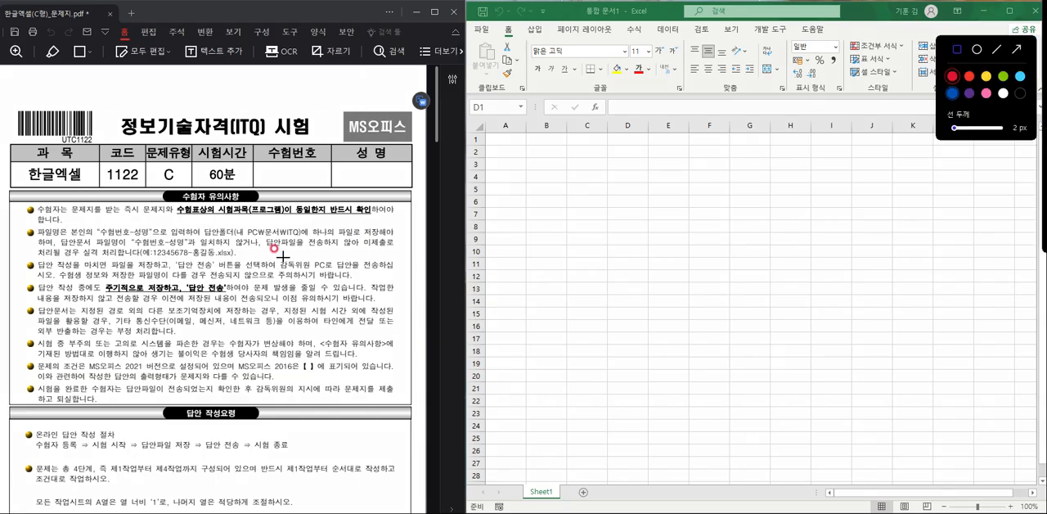
left_click(105, 229)
left_click_drag(89, 221, 154, 242)
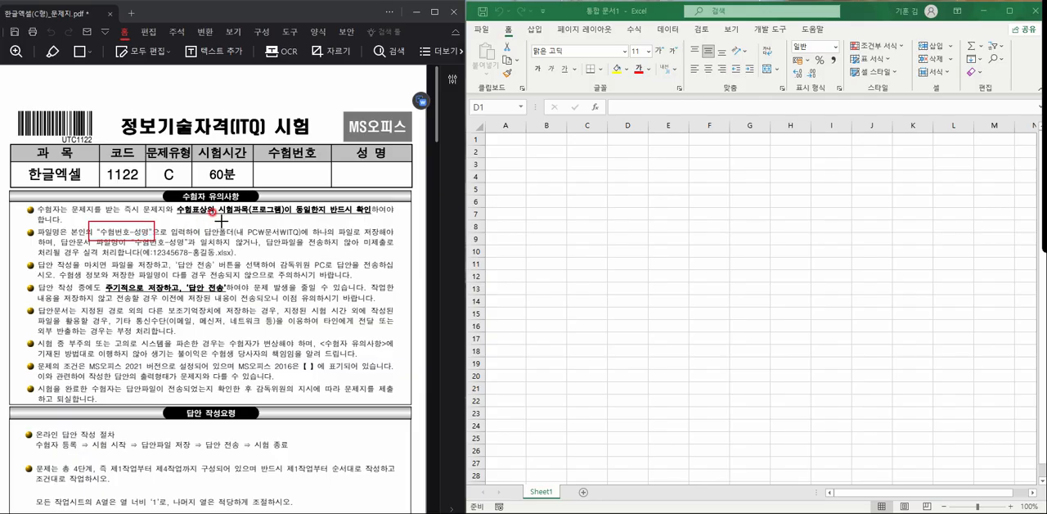
left_click_drag(202, 221, 313, 249)
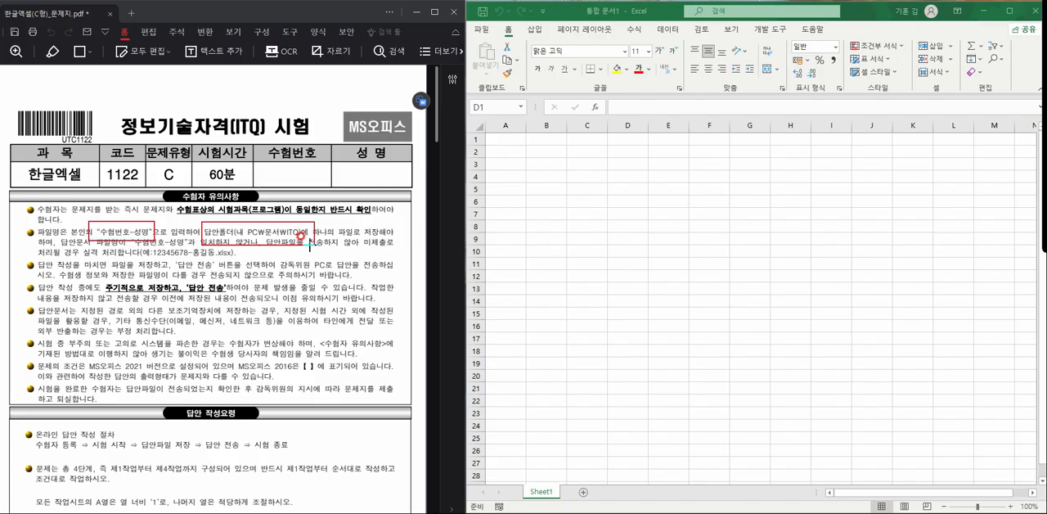
left_click_drag(109, 245, 239, 265)
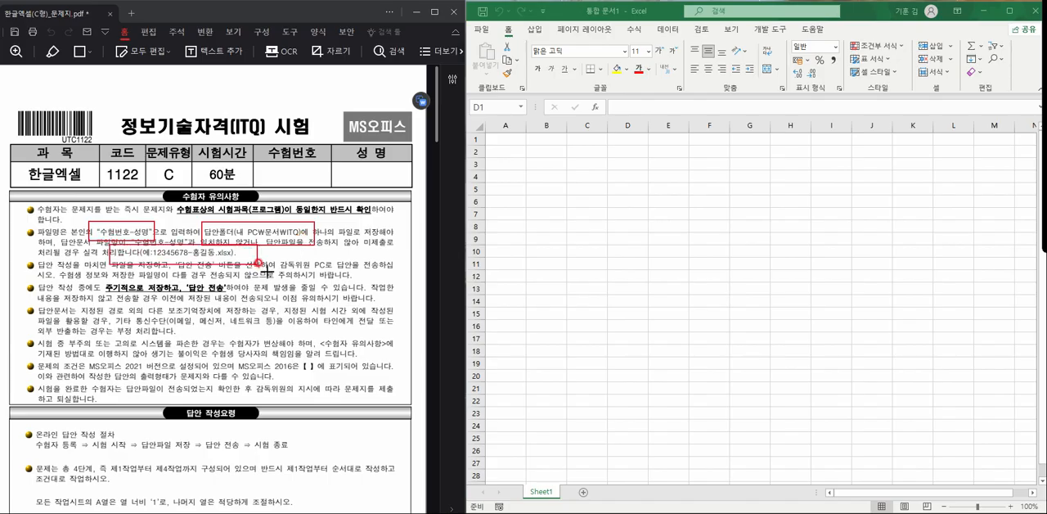
left_click_drag(82, 276, 255, 304)
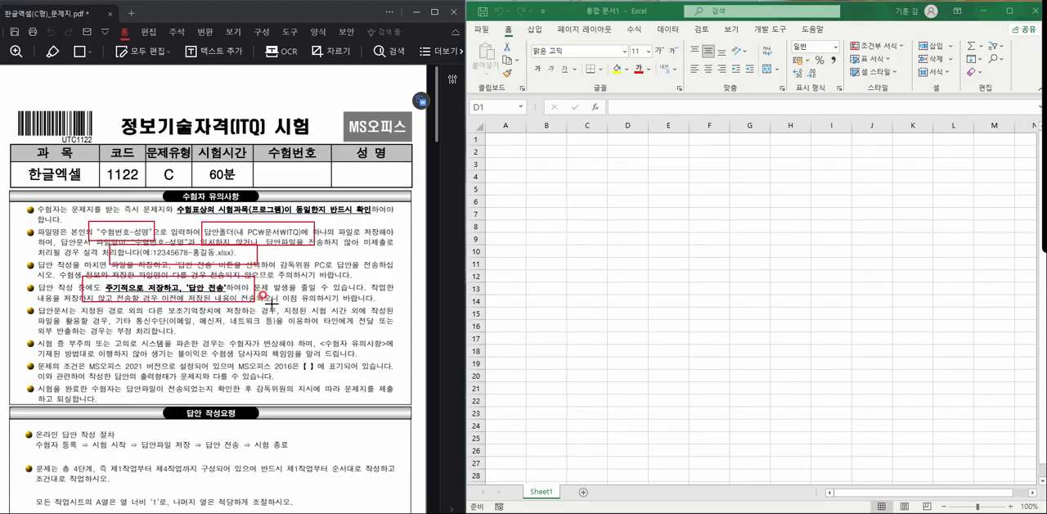
mouse_move(77, 349)
left_mouse_down()
mouse_move(191, 378)
mouse_move(180, 378)
left_mouse_up()
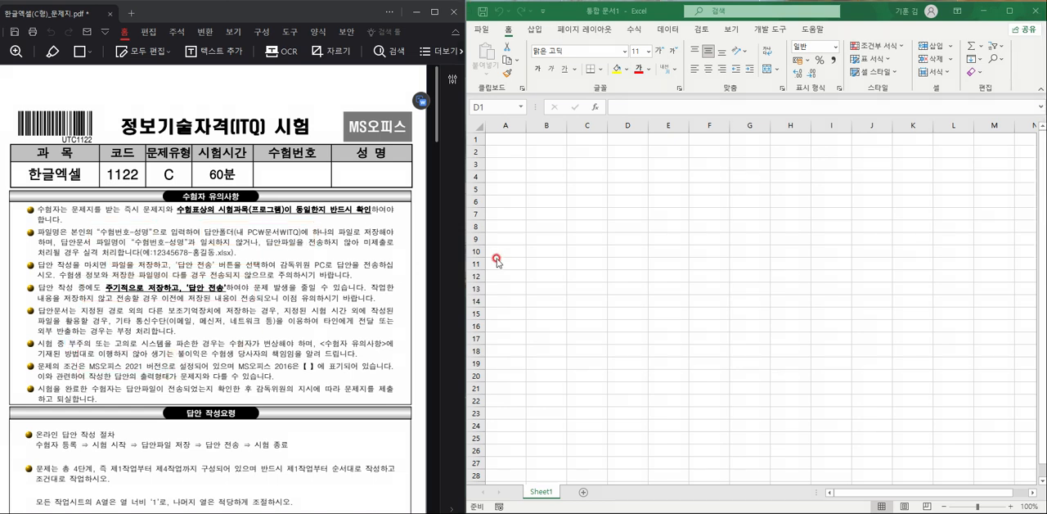
- Add two more worksheets to the workbook
scroll(312, 311, "down", 5)
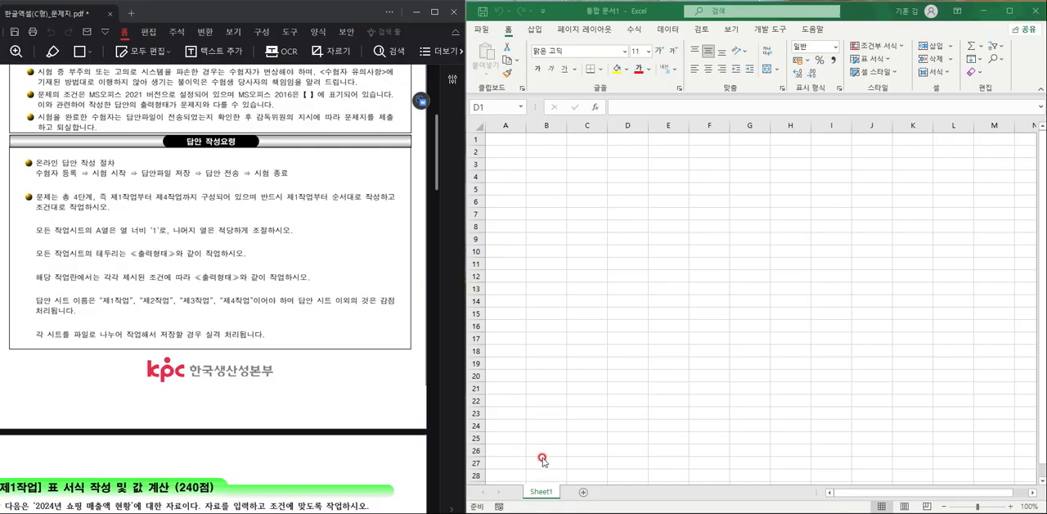
left_click(583, 494)
left_click(620, 492)
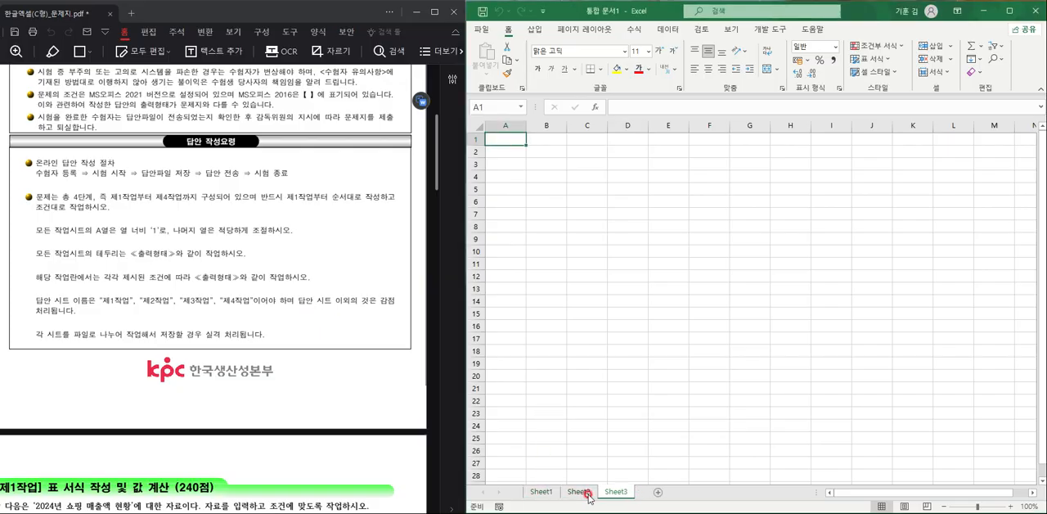
- Rename the first worksheet as 제1작업
left_click(540, 491, "shift")
type("wp")
key("BackSpace")
key("BackSpace")
type("제1")
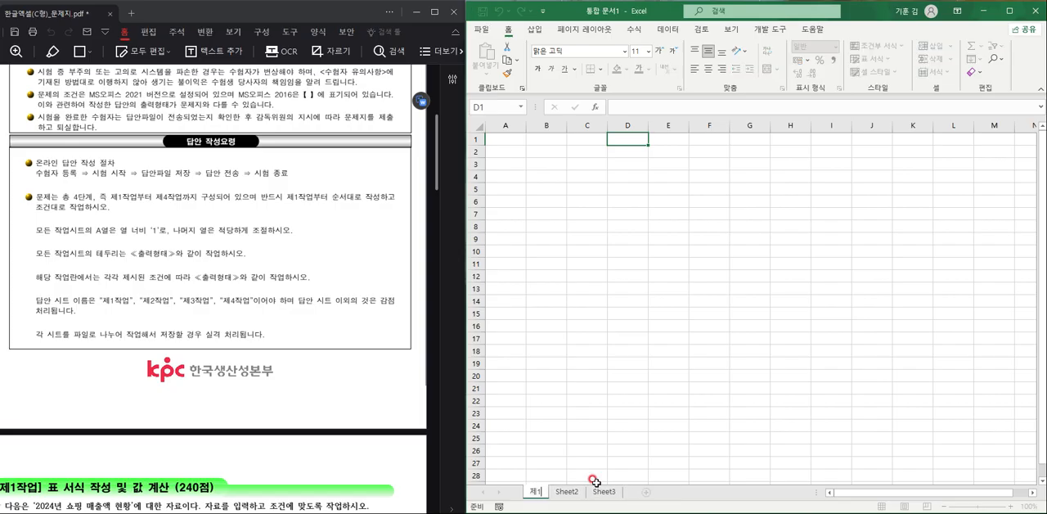
type("작어")
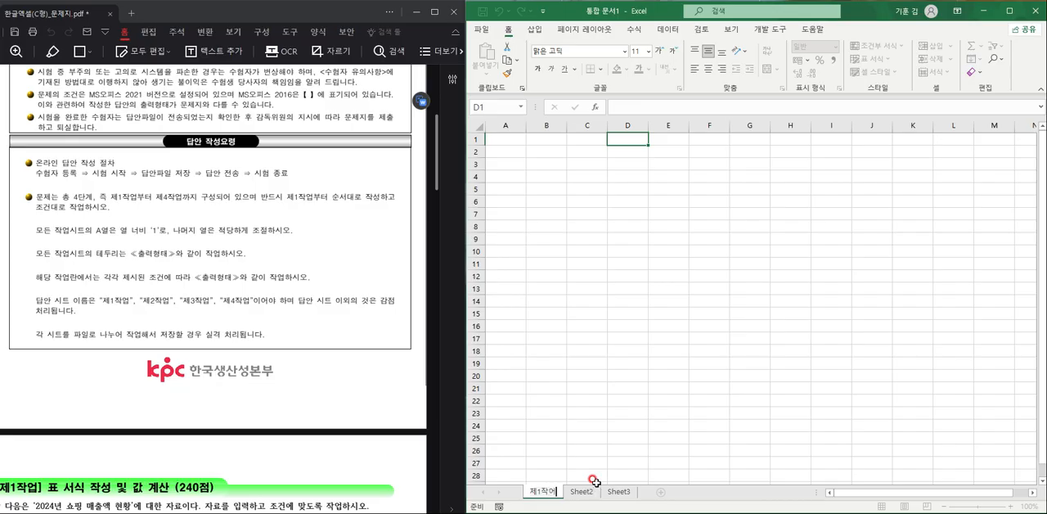
- Rename the second worksheet as 제2작업 and the third worksheet as 제3작업
left_click(588, 489)
type("제2작업")
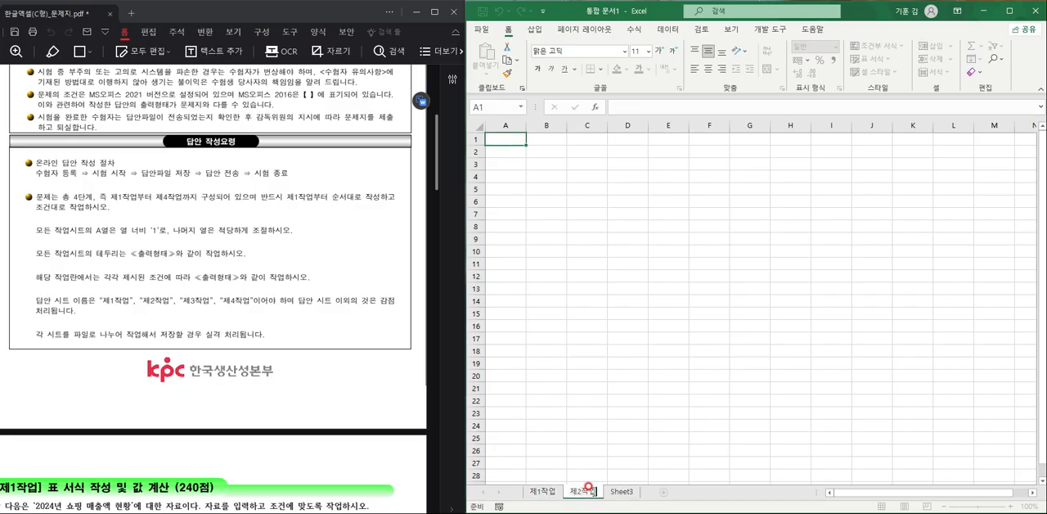
left_click(622, 491)
double_click(620, 490)
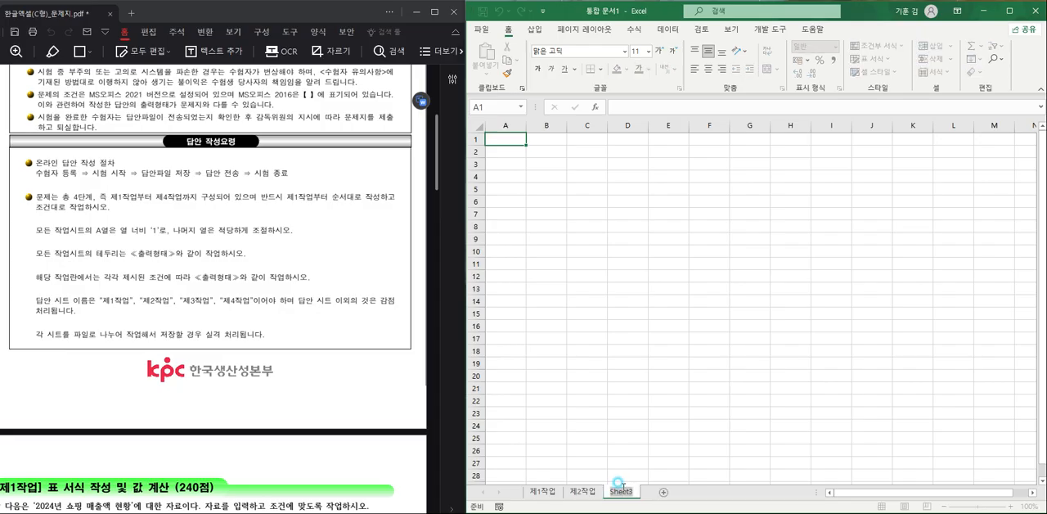
type("제")
type("3작ㅇ")
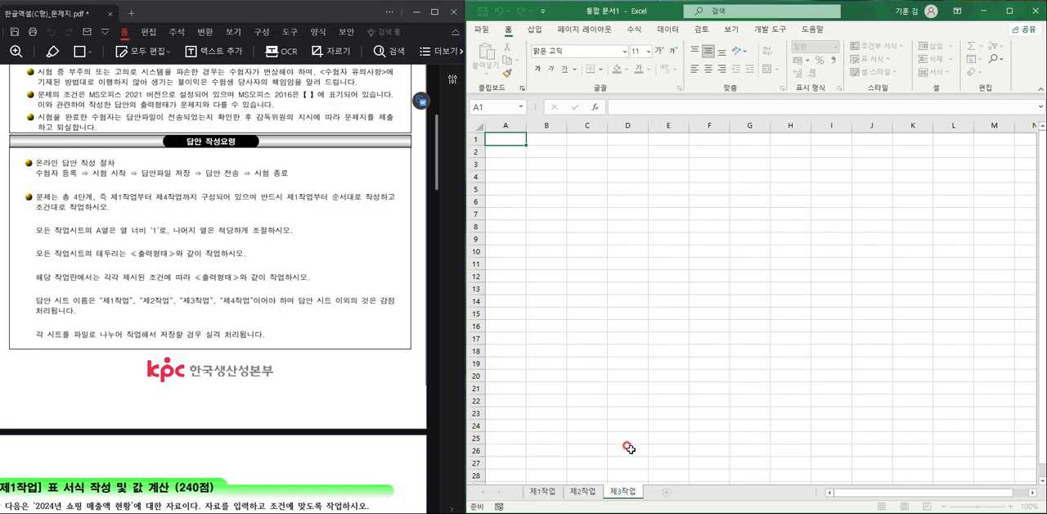
left_click(627, 448)
- Group all three worksheets and set the width of column A to 1
left_click(542, 491)
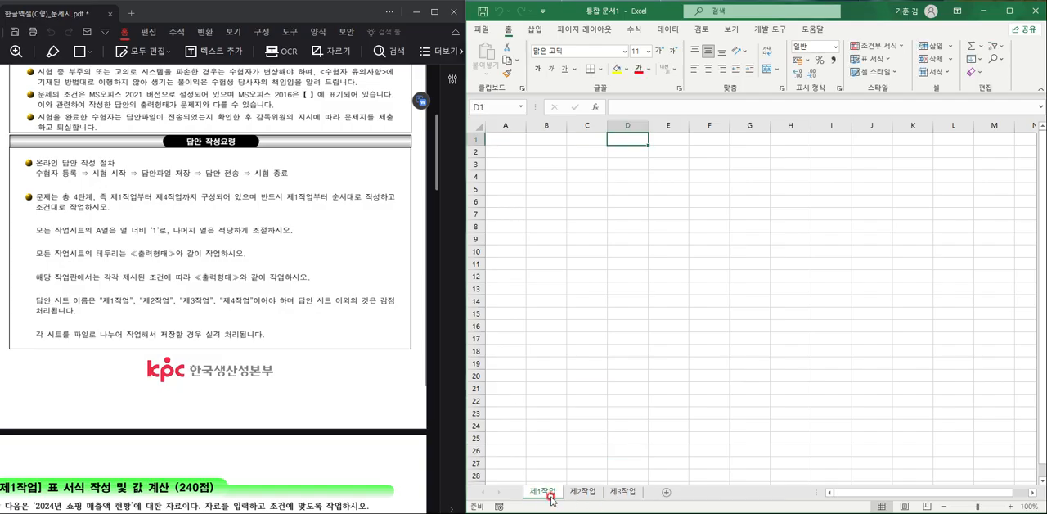
left_click(619, 491, "shift")
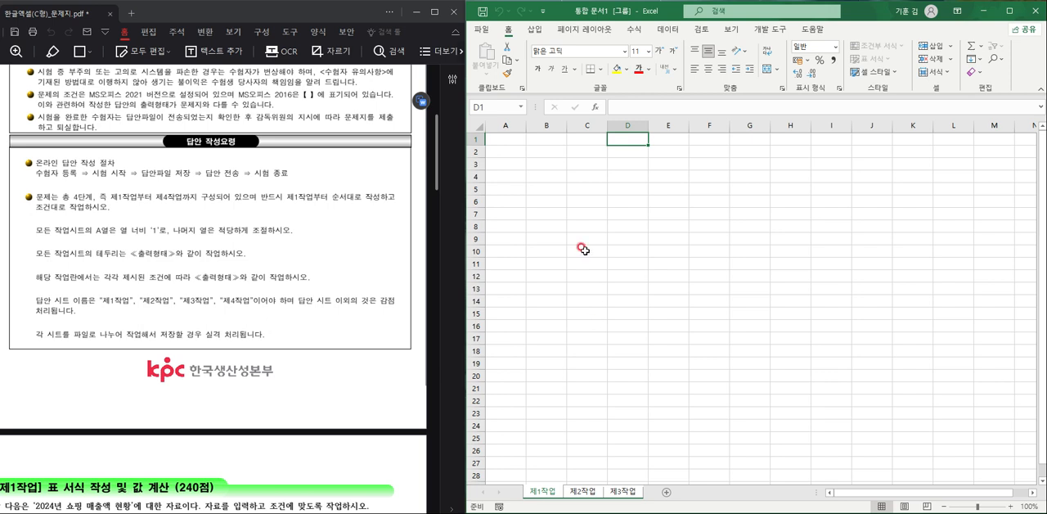
left_click(505, 125)
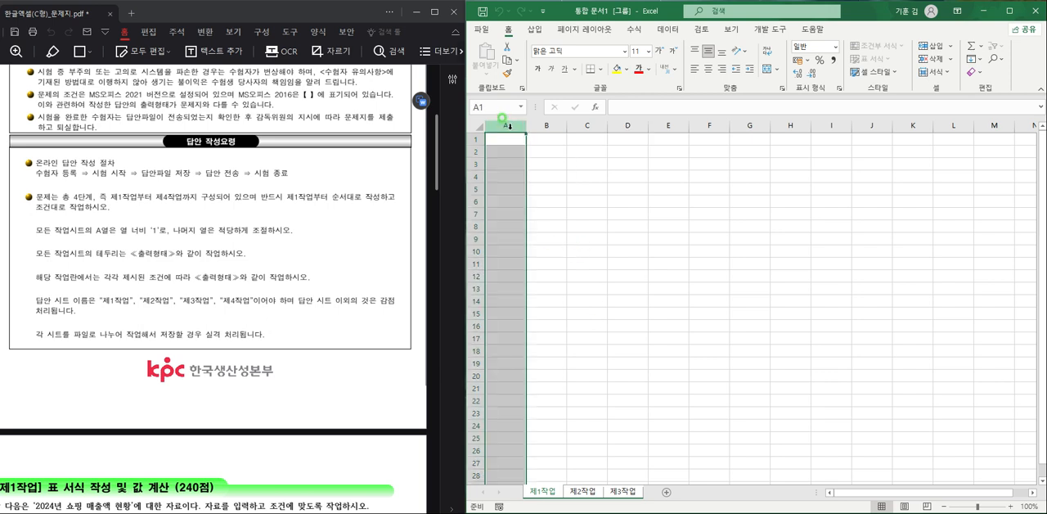
right_click(506, 125)
left_click(541, 271)
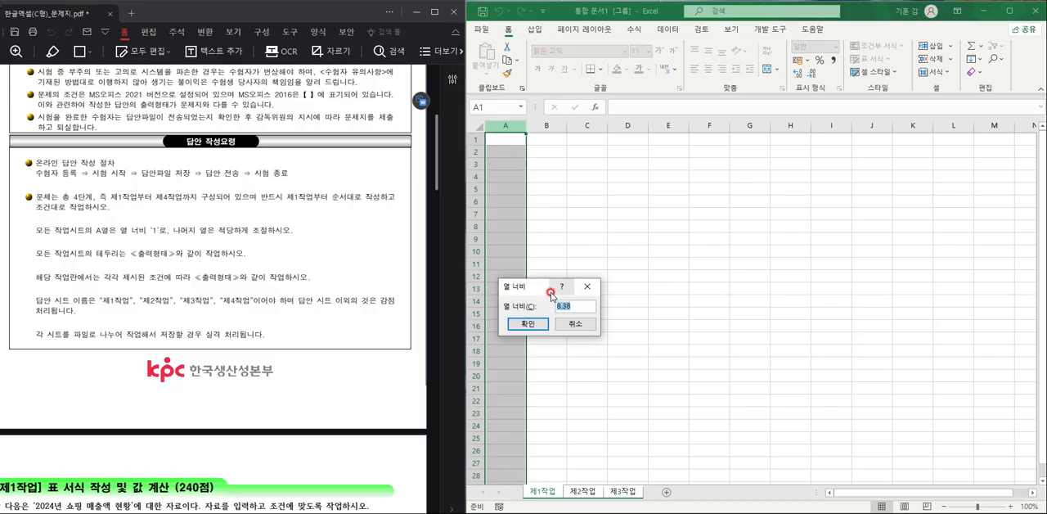
type("1")
left_click(528, 323)
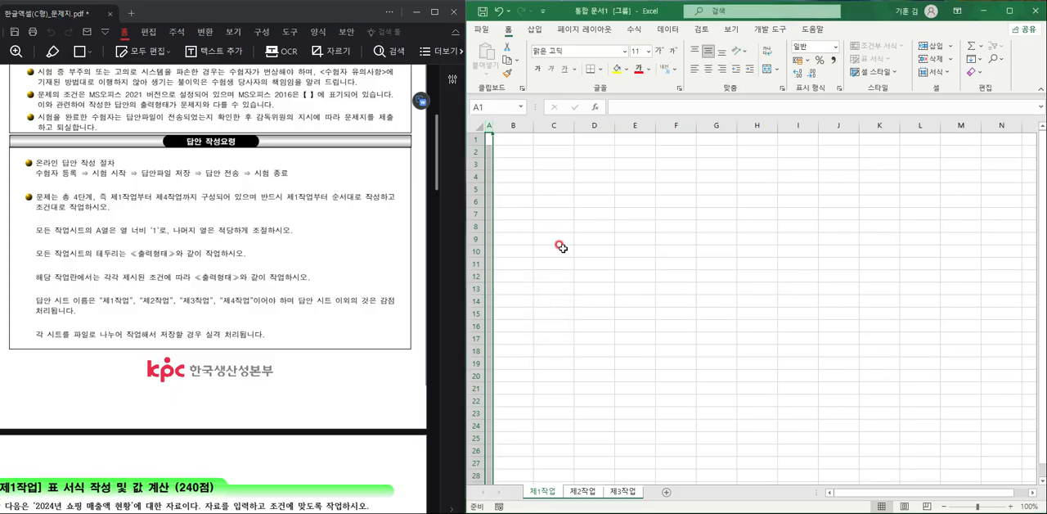
- Format all cells of the grouped sheets with the 굴림 font and horizontal centring, and ungroup the sheets with 제1작업 active
left_click(476, 127)
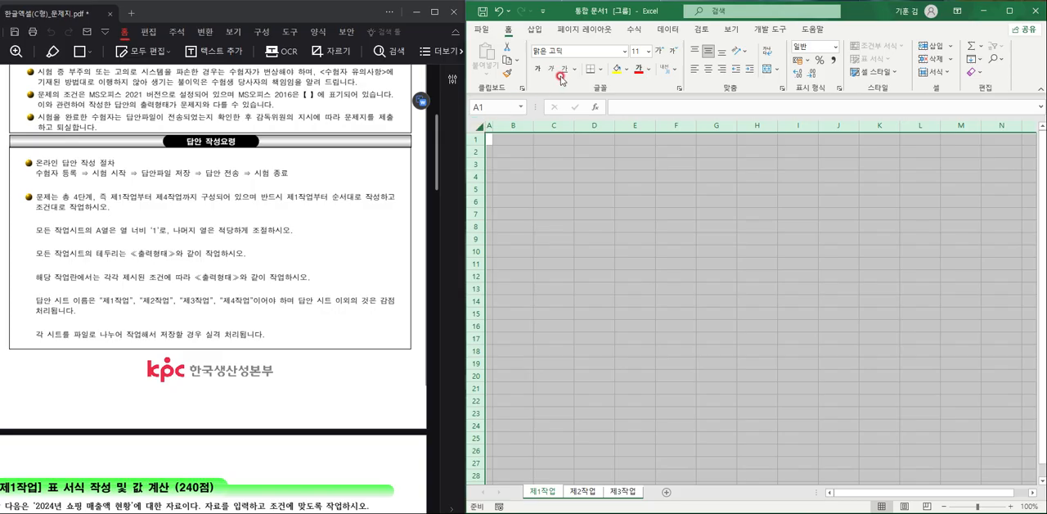
left_click(569, 50)
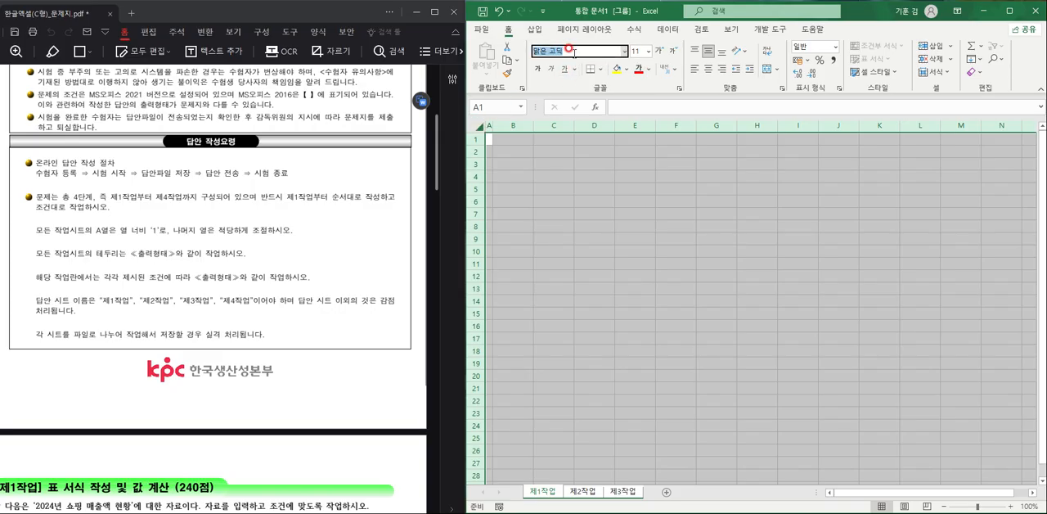
scroll(245, 330, "down", 10)
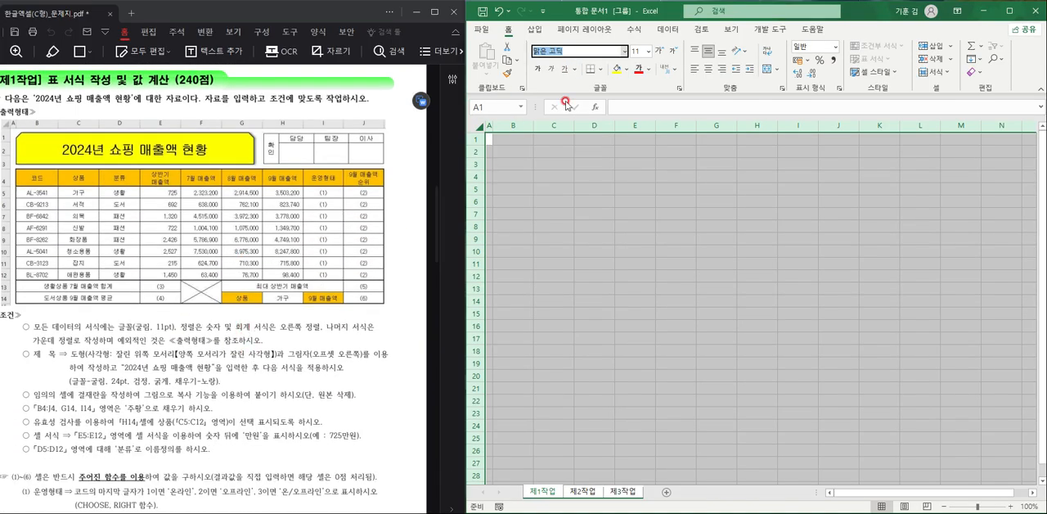
type("ㄱ")
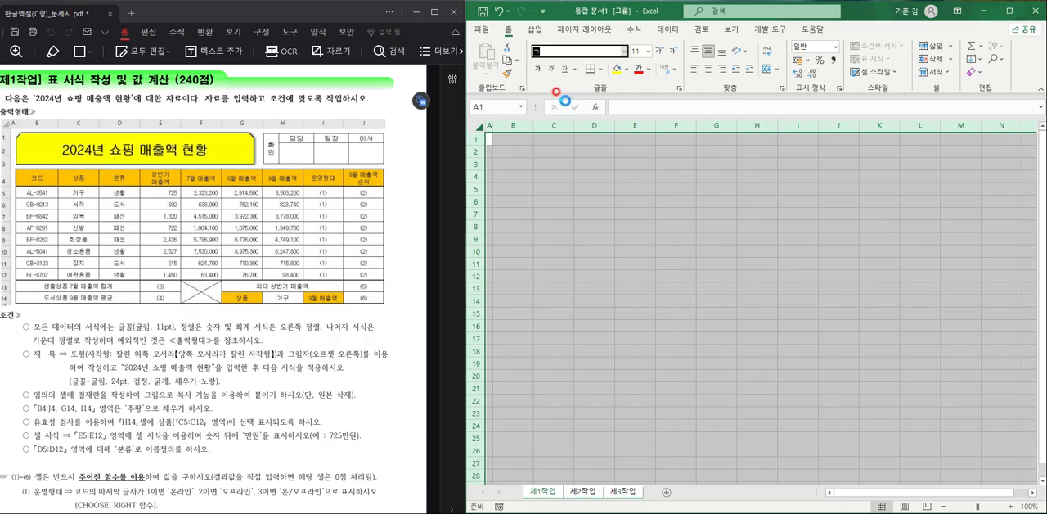
type("굴림")
key("Return")
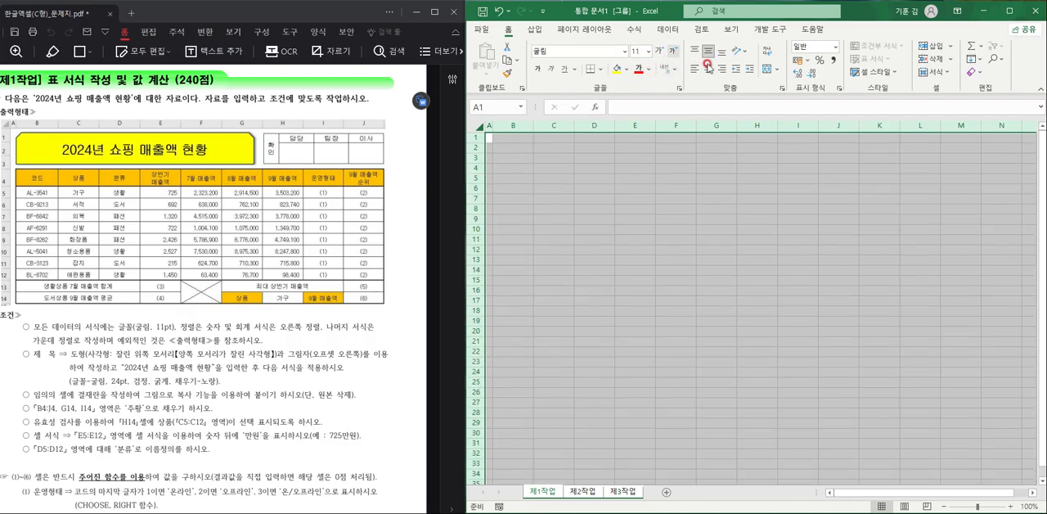
left_click(698, 218)
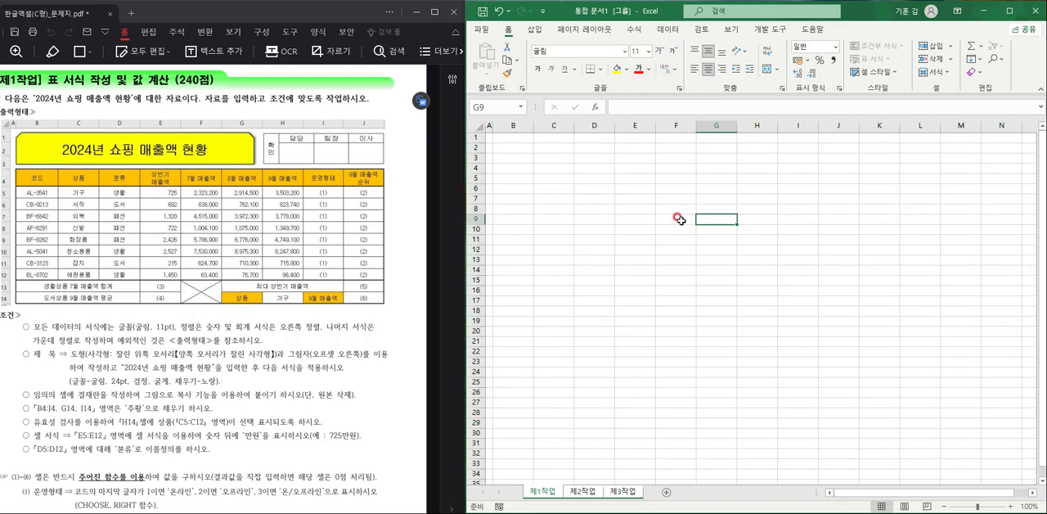
left_click(578, 492)
left_click(543, 492)
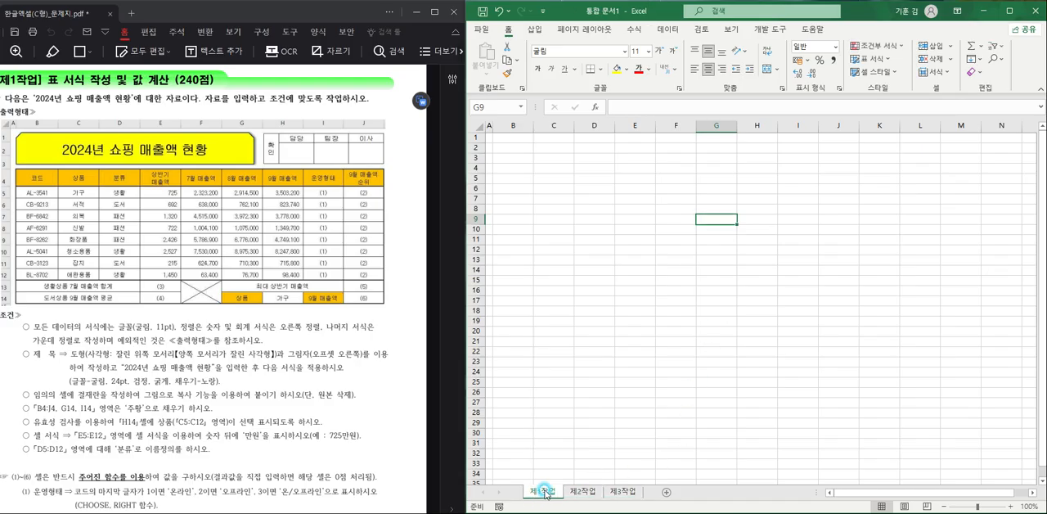
- Paste the prepared shopping sales table into sheet 제1작업 starting at cell B4
scroll(554, 378, "up", 2, "ctrl")
scroll(555, 378, "up", 3, "ctrl")
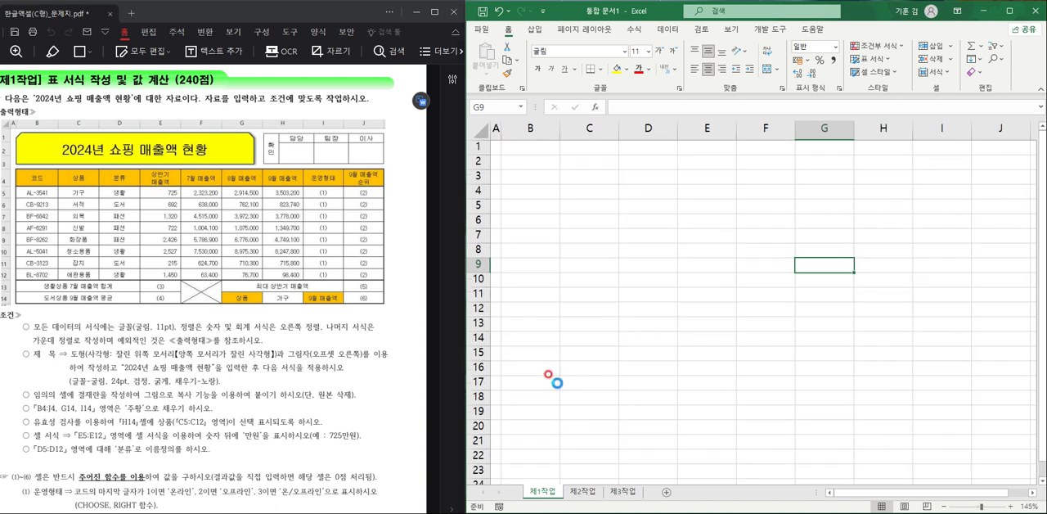
scroll(554, 377, "up", 1, "ctrl")
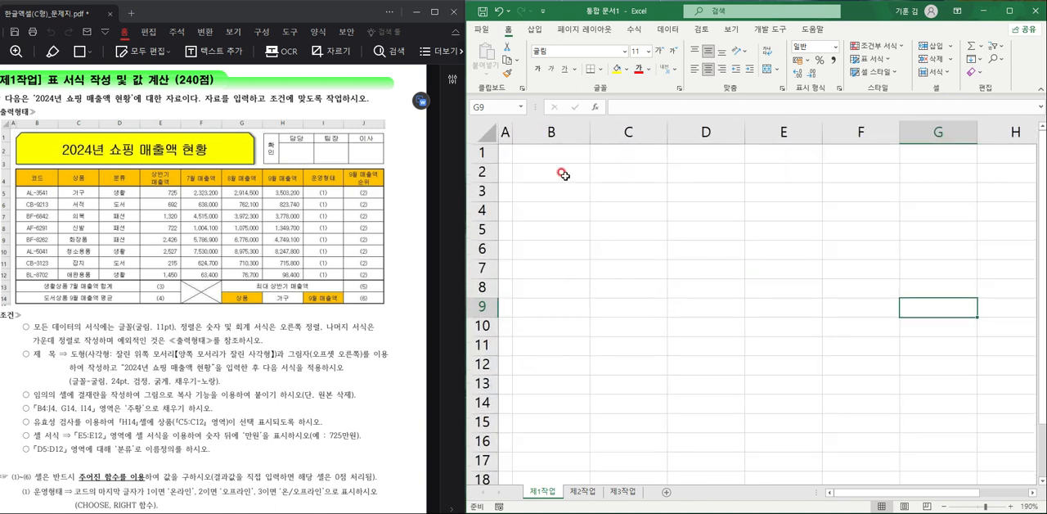
left_click(560, 214)
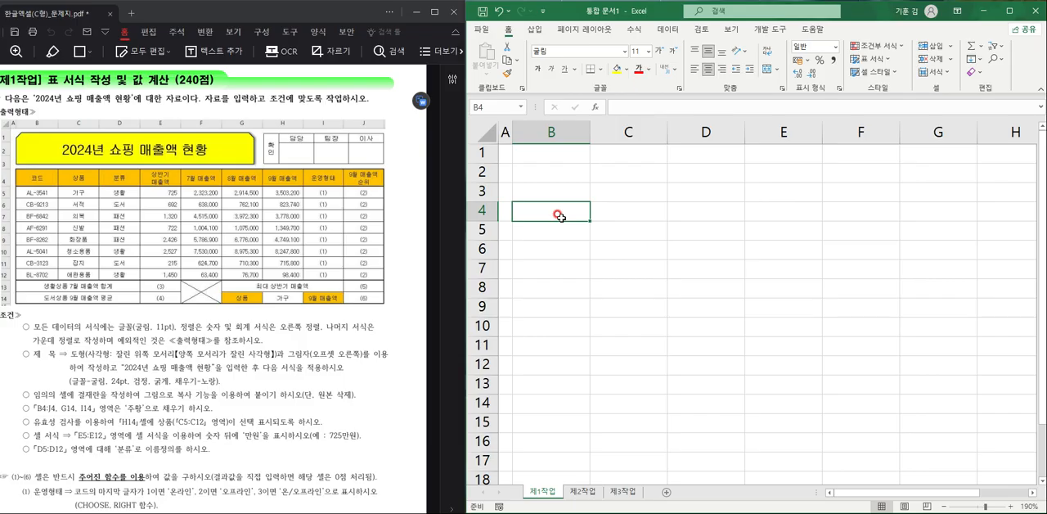
scroll(558, 215, "down", 5)
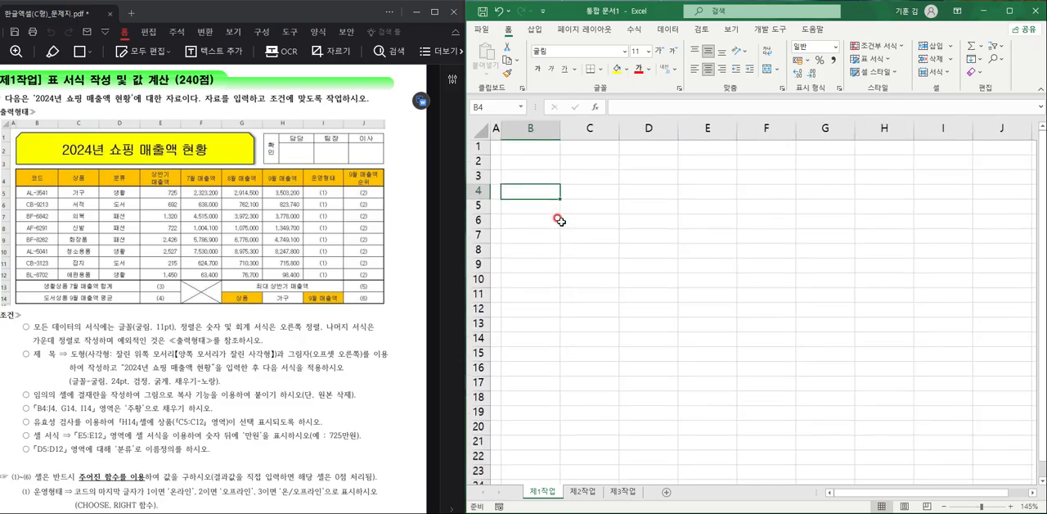
scroll(559, 221, "up", 1)
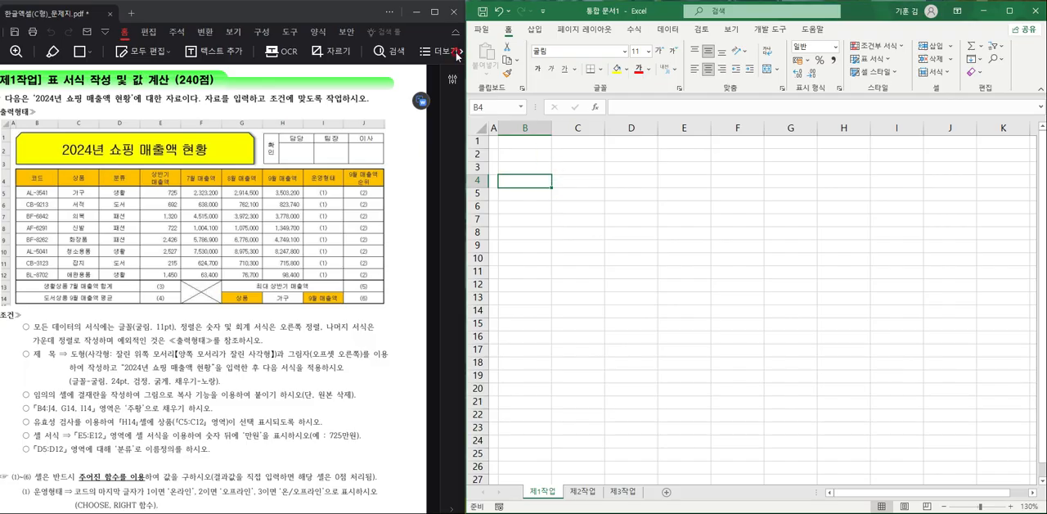
key("ctrl+v")
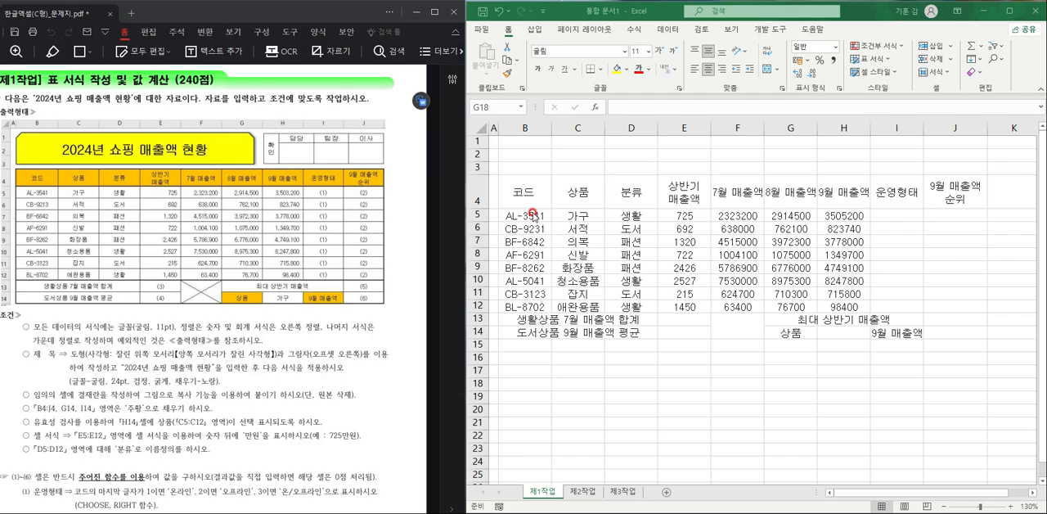
left_click(588, 241)
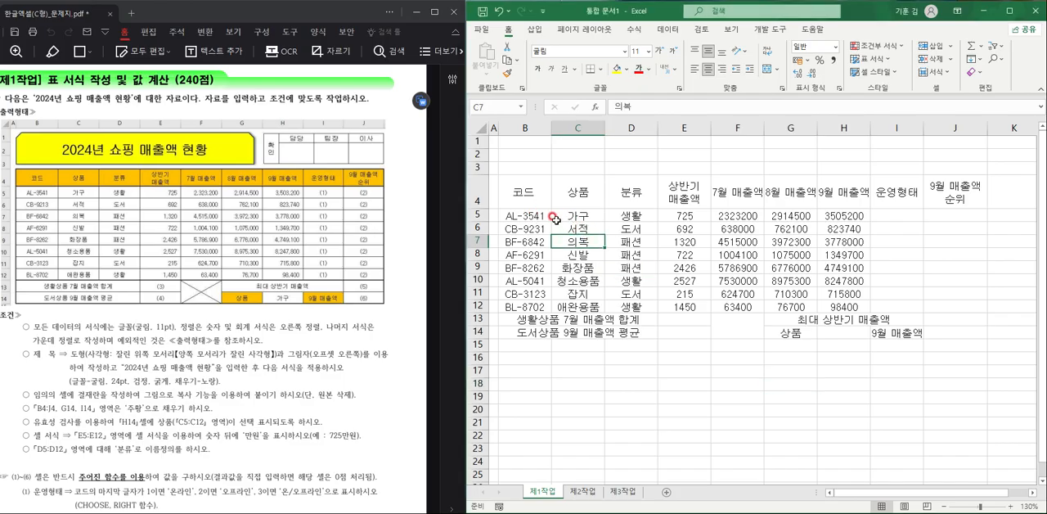
- Apply all borders and a thick outside border to the table range B4:J14
left_click_drag(538, 201, 998, 332)
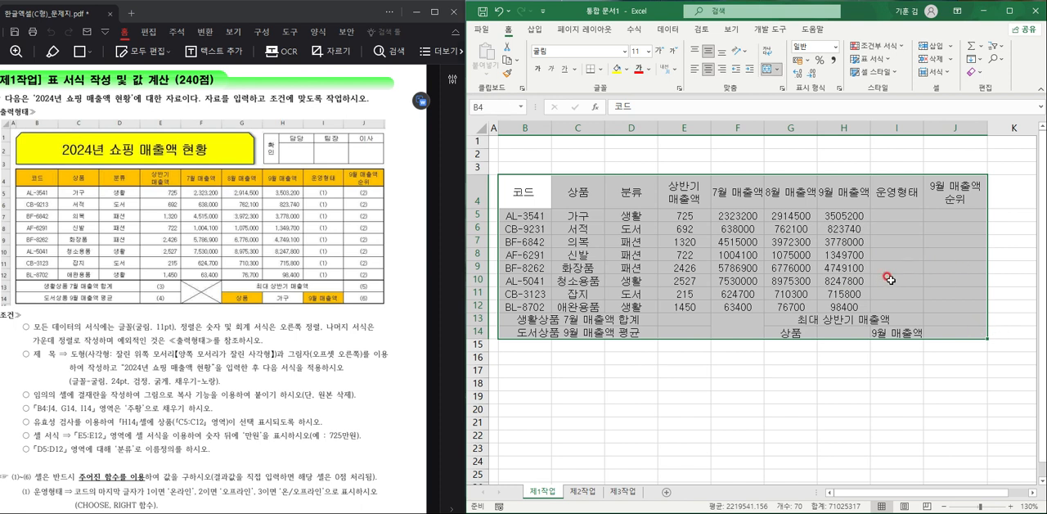
left_click(602, 75)
left_click(637, 186)
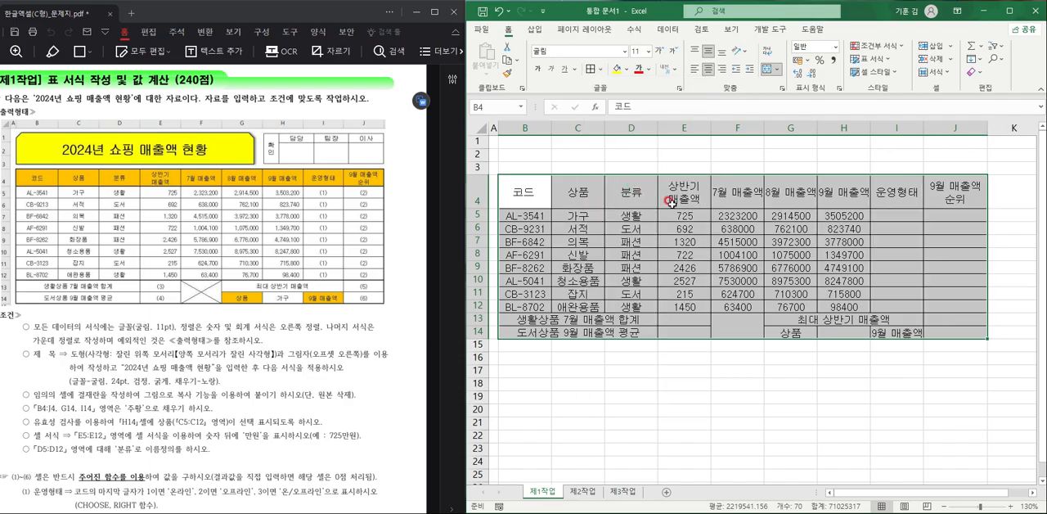
left_click(600, 70)
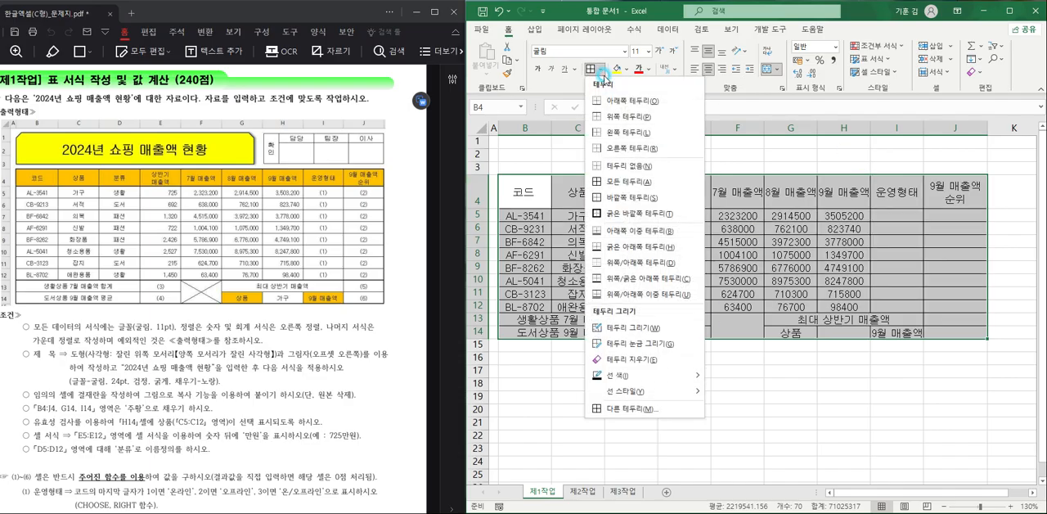
left_click(625, 215)
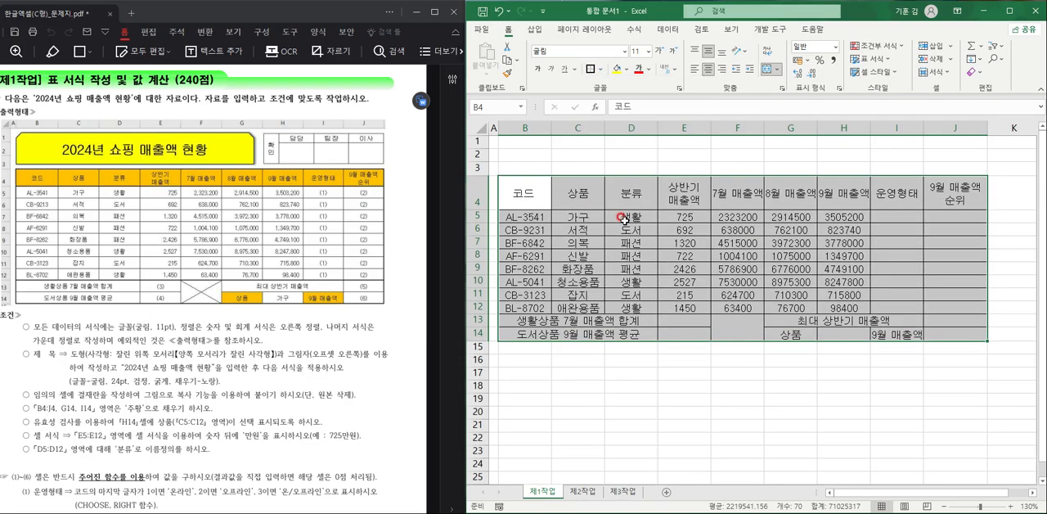
- Add a thick outside border around the data rows B5:J12
left_click(528, 218)
left_click_drag(525, 225, 979, 306)
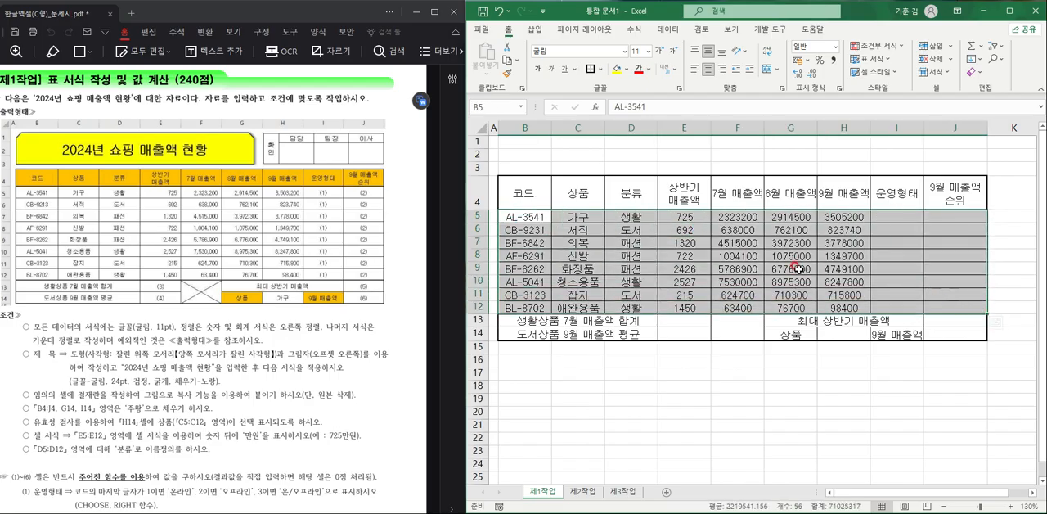
left_click(590, 72)
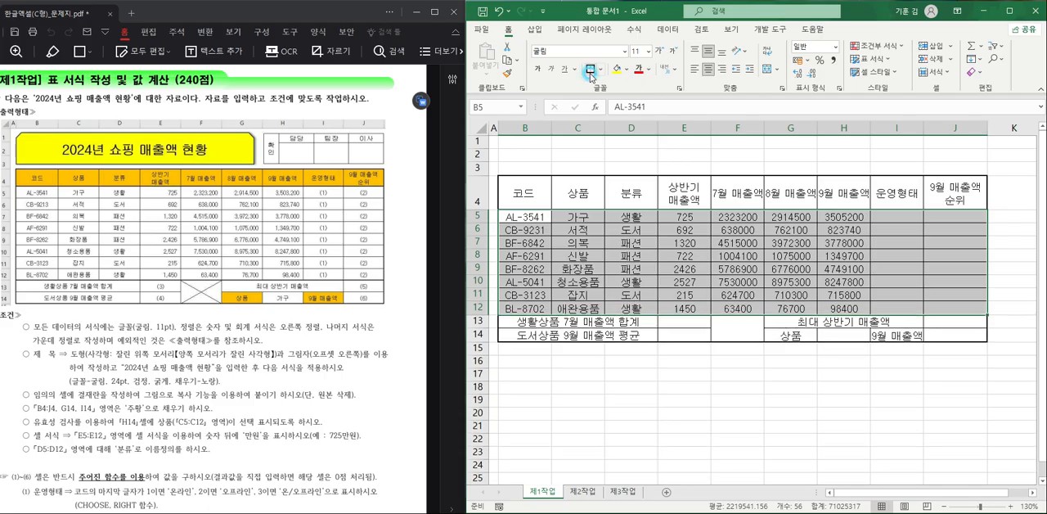
left_click(694, 281)
- Add both diagonal borders to the merged cell F13:F14 so that they form an X
left_click(732, 327)
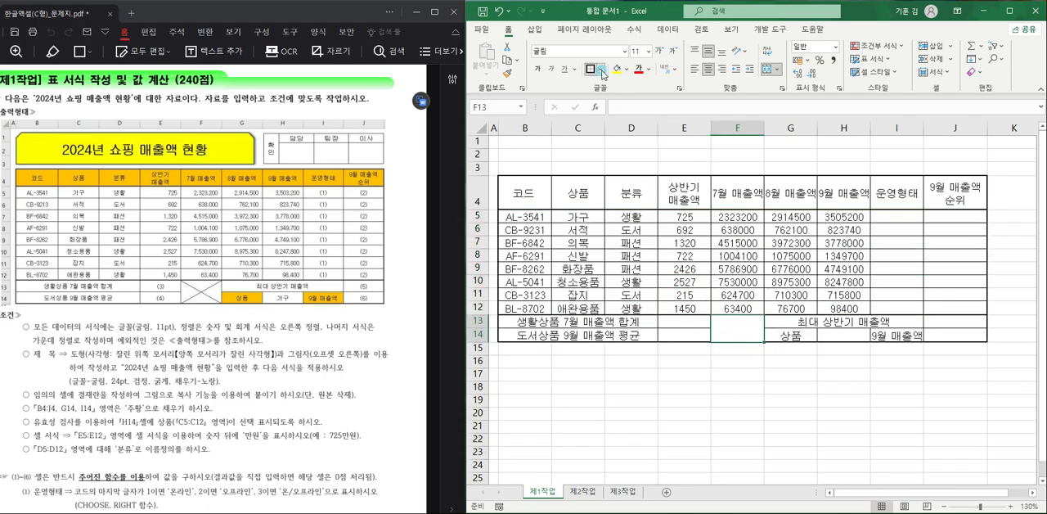
left_click(602, 71)
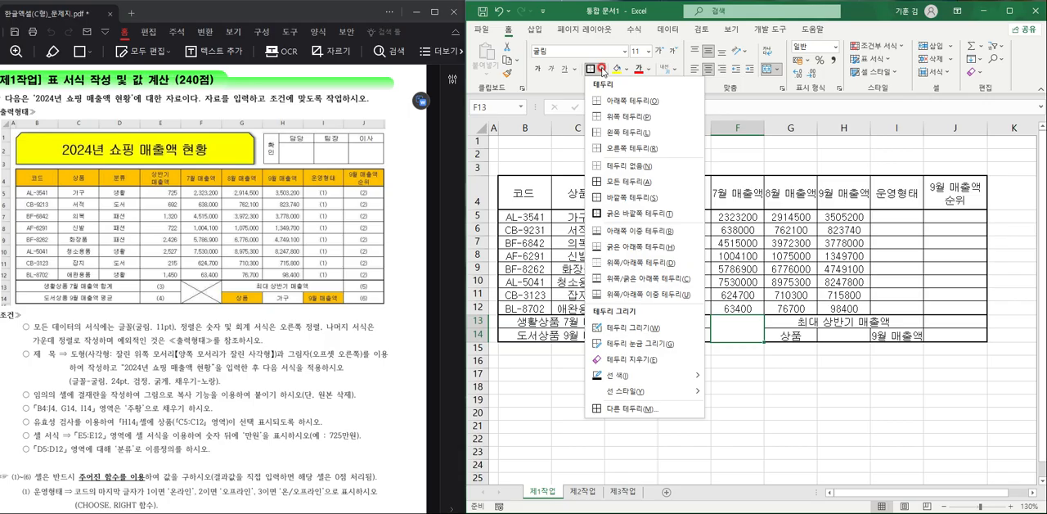
left_click(616, 409)
left_click(810, 305)
left_click(932, 304)
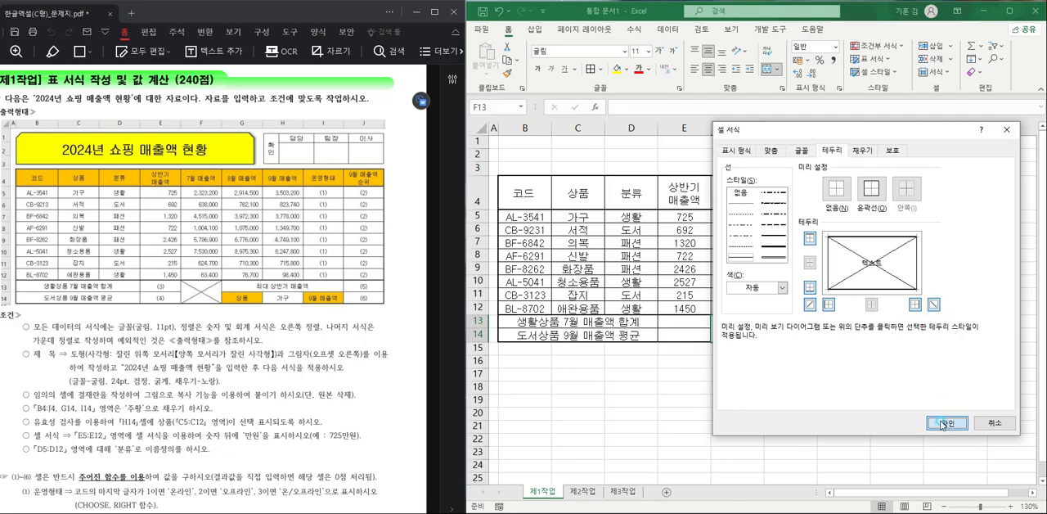
left_click(943, 422)
left_click(804, 321)
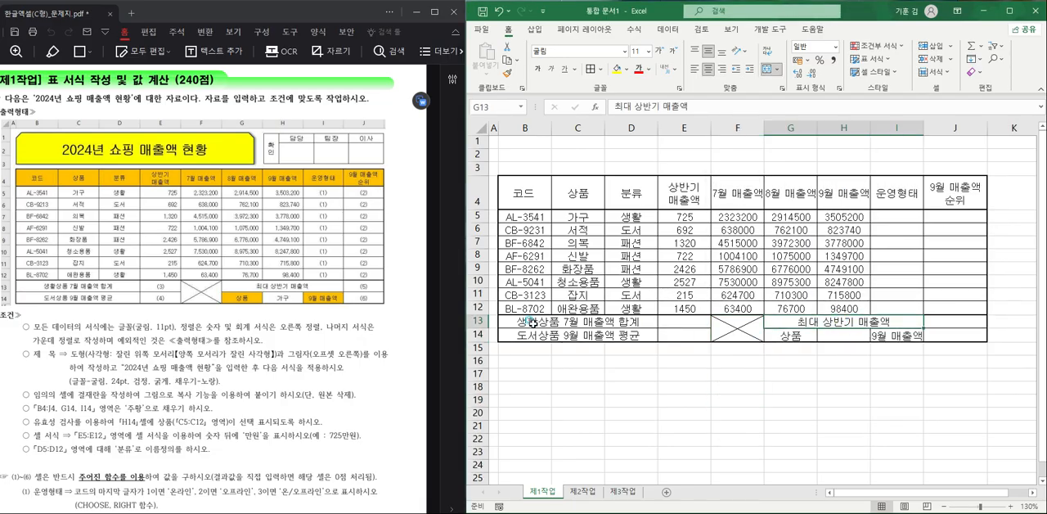
left_click(532, 321)
left_click(607, 335)
left_click(804, 323)
left_click(720, 257)
- Apply the comma style to the sales figures in E5:H12 and check the exam's font and alignment condition
left_click_drag(673, 223, 844, 309)
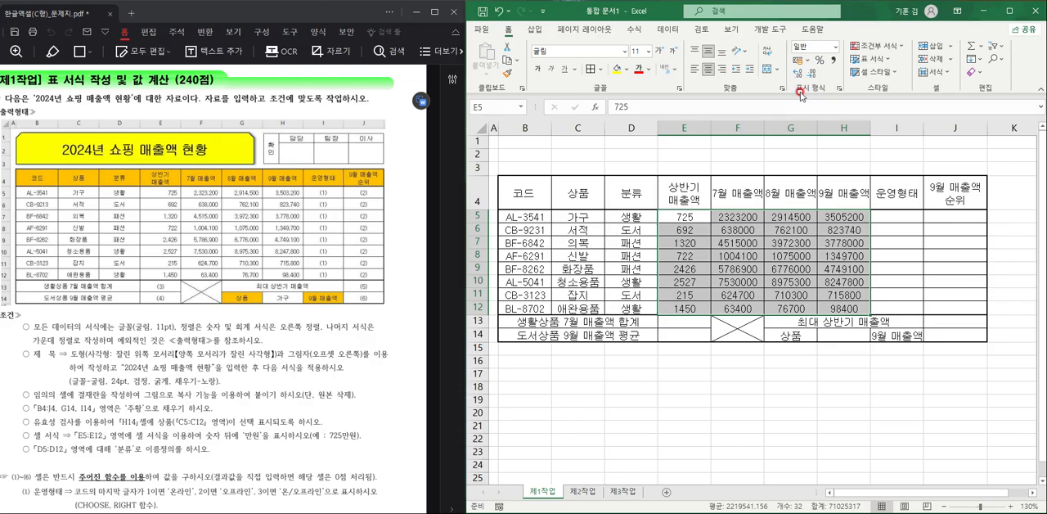
left_click(833, 60)
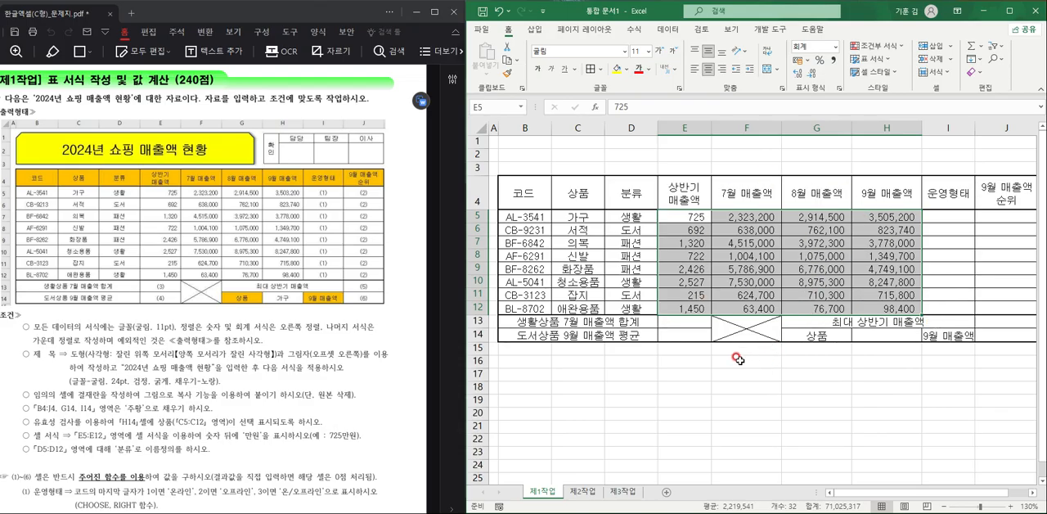
left_click_drag(32, 325, 256, 335)
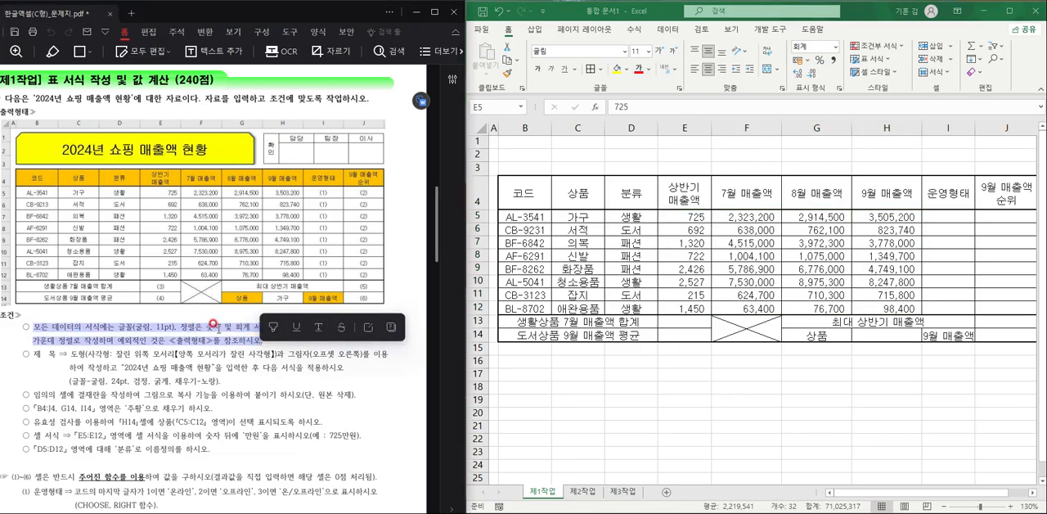
left_click(231, 329)
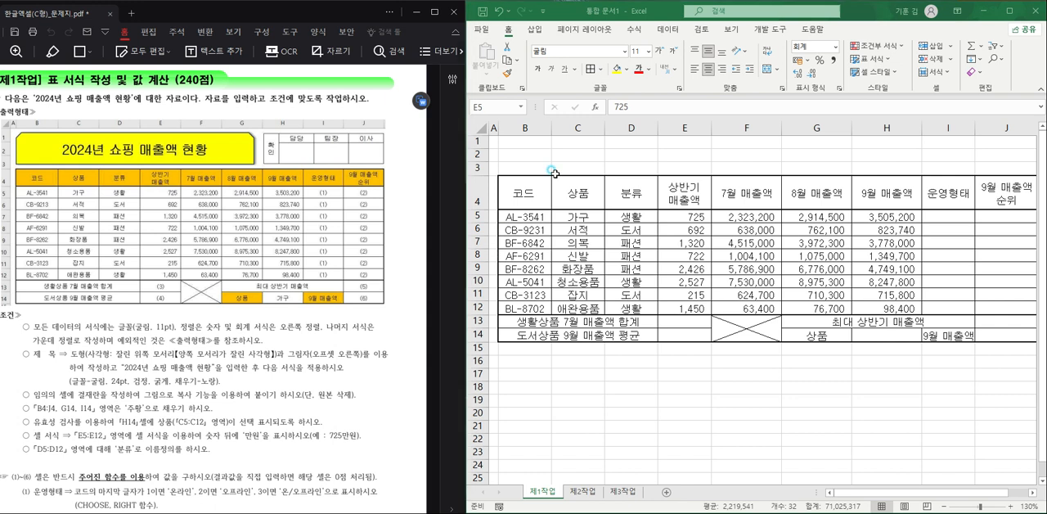
- Fill the header row B4:J4 and cells G14 and I14 with the standard orange colour (주황)
left_click_drag(533, 193, 1023, 192)
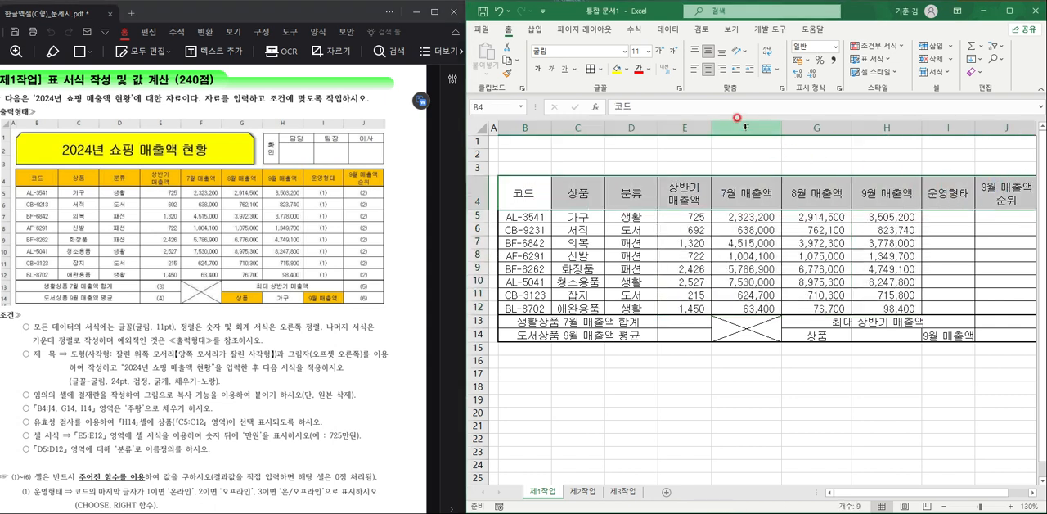
left_click(626, 72)
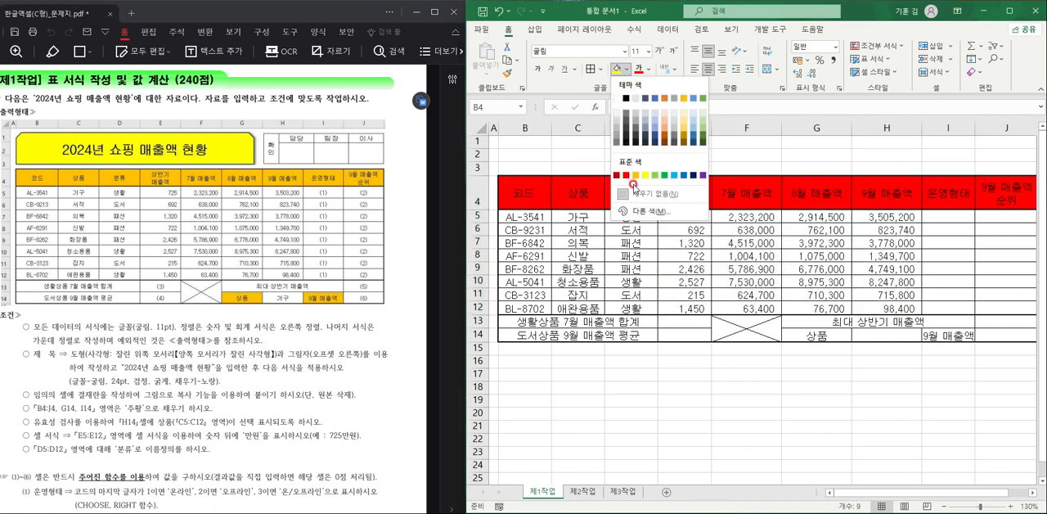
left_click(641, 164)
left_click(819, 335)
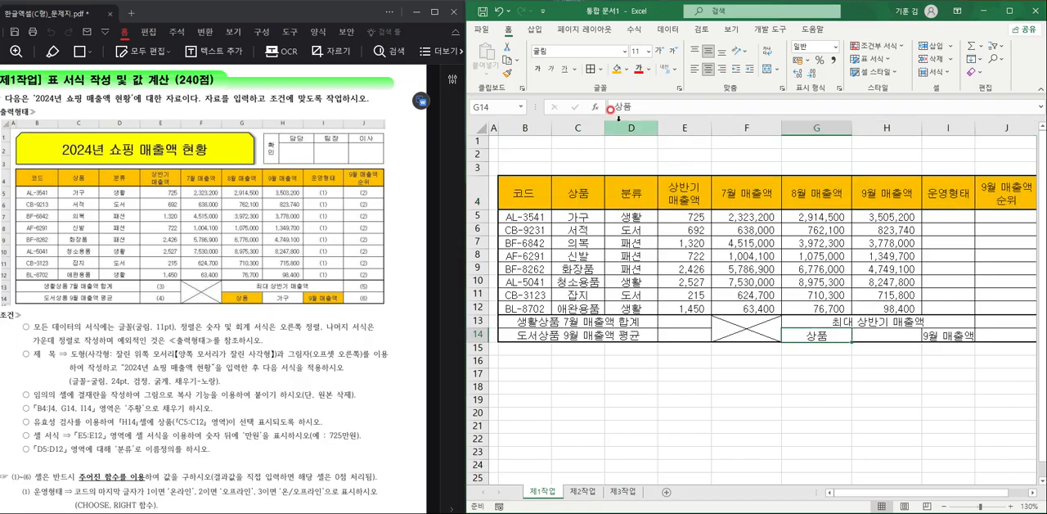
left_click(620, 69)
left_click(948, 333)
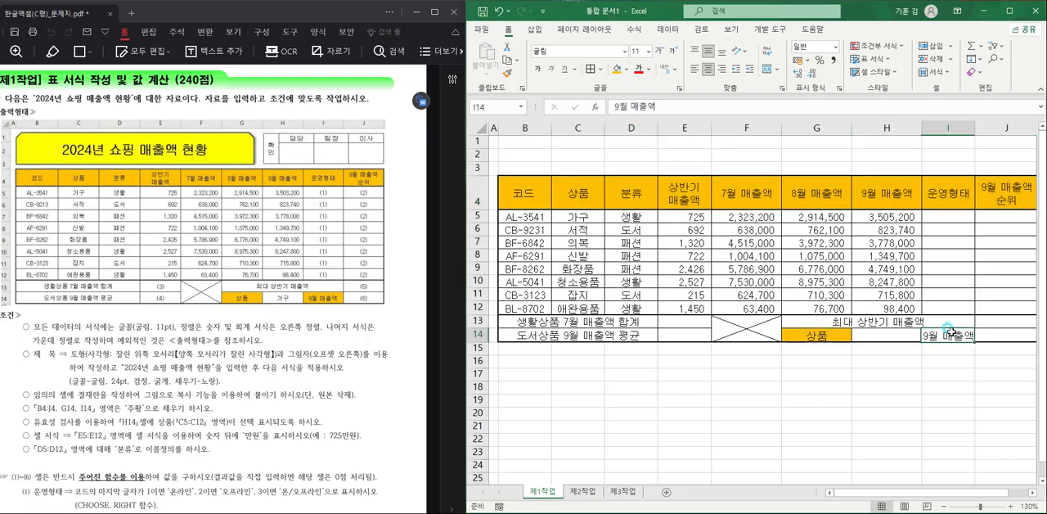
left_click(612, 69)
left_click(871, 423)
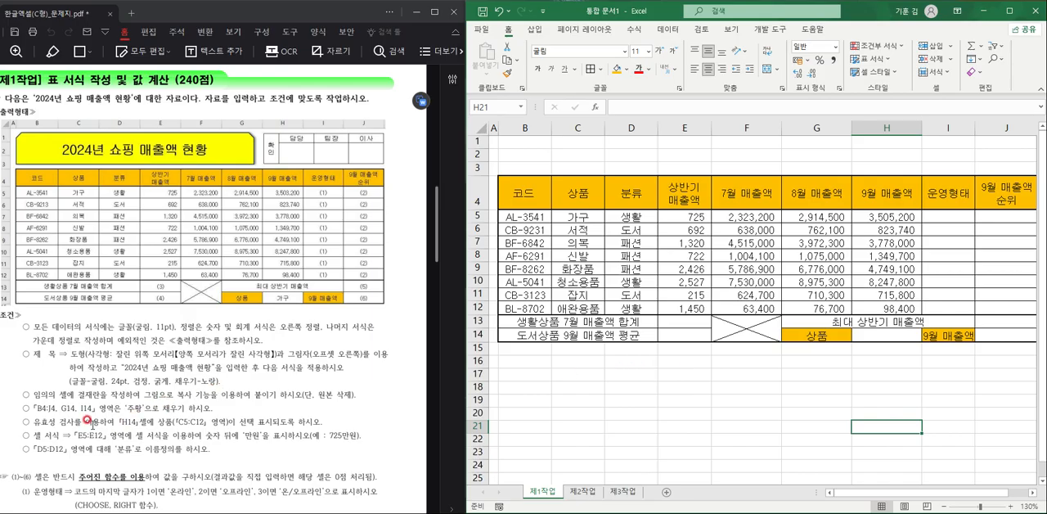
- Set data validation on cell H14 to allow a list (목록) with the source =$C$5:$C$12
left_click(898, 331)
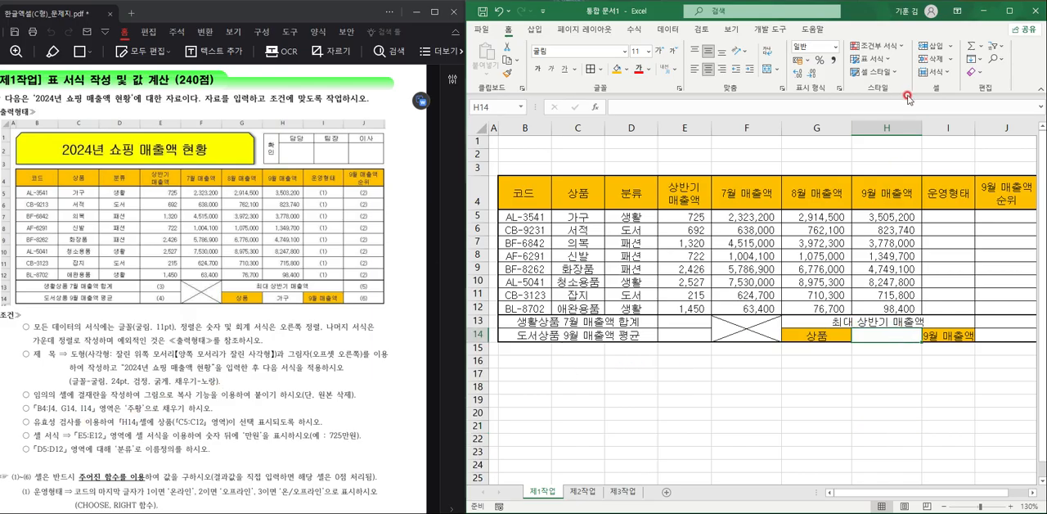
left_click(667, 29)
left_click(907, 74)
left_click(924, 85)
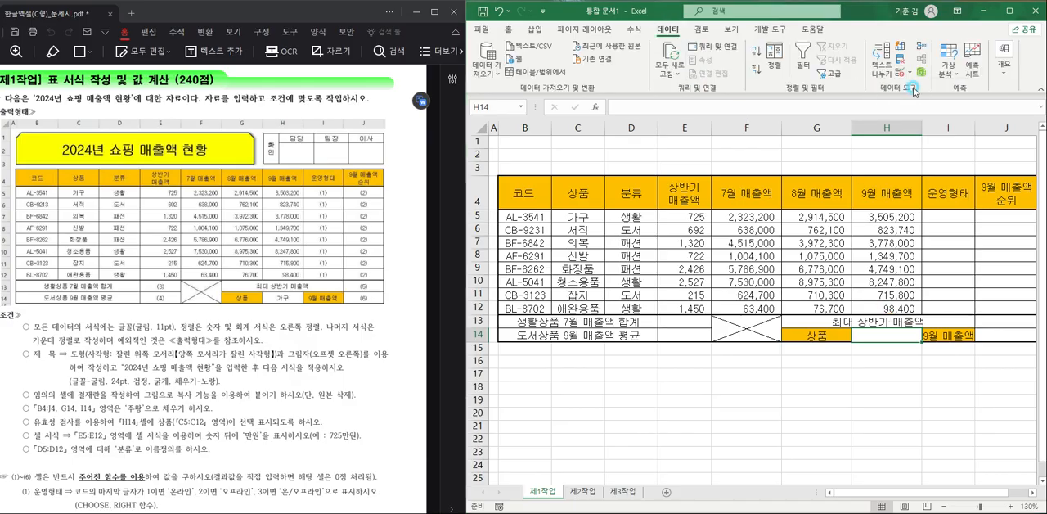
left_click(790, 249)
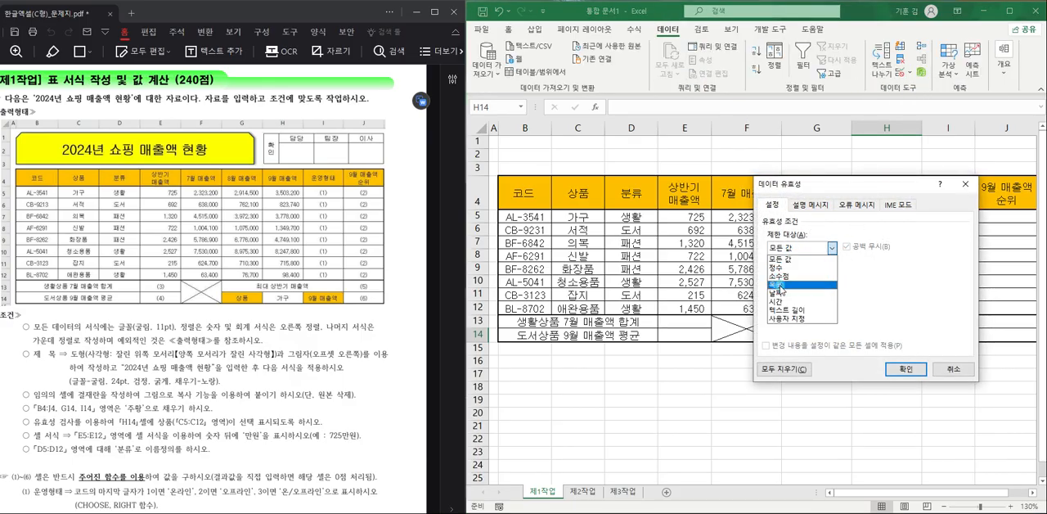
left_click(779, 285)
left_click(783, 301)
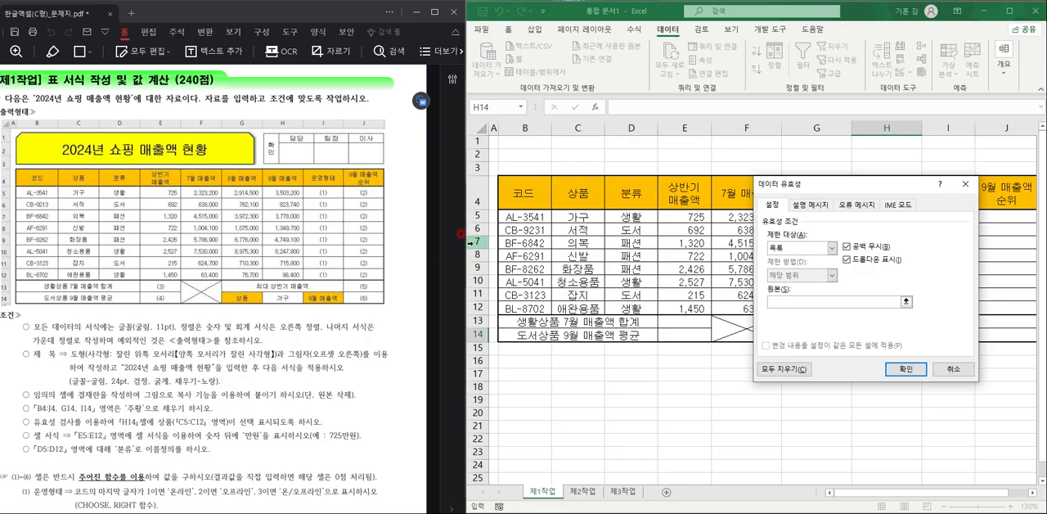
left_click_drag(579, 216, 579, 306)
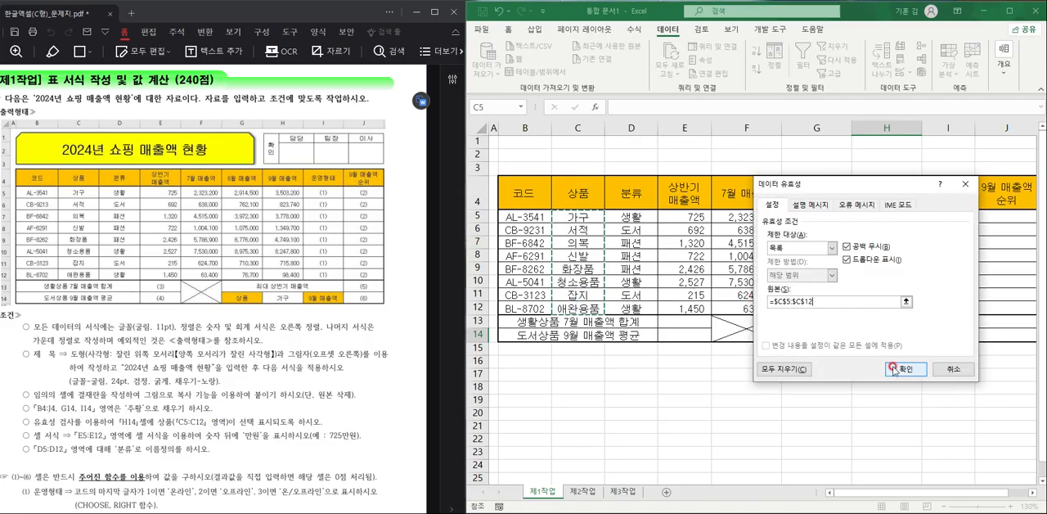
left_click(898, 367)
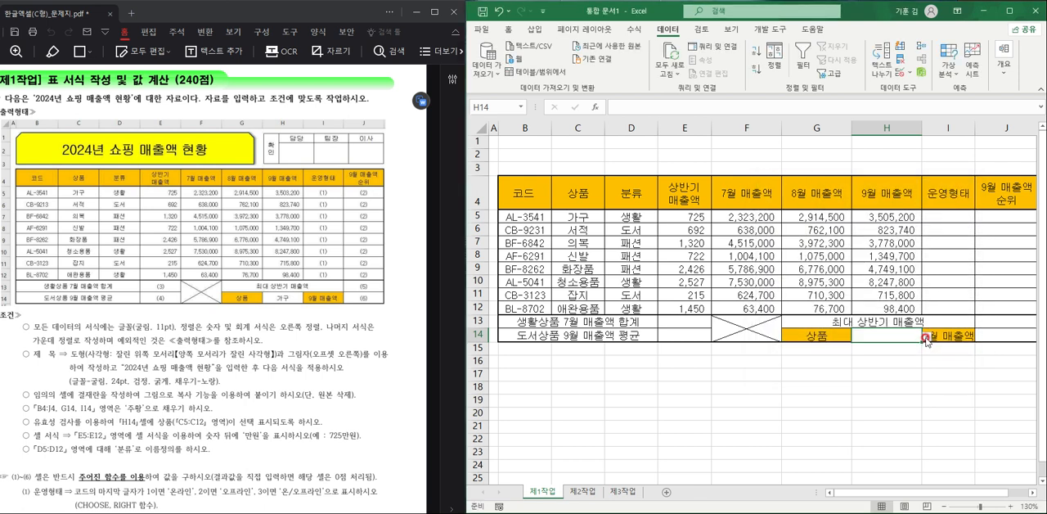
- Choose 가구 from the validation list in cell H14
left_click(926, 337)
left_click(918, 349)
left_click(865, 377)
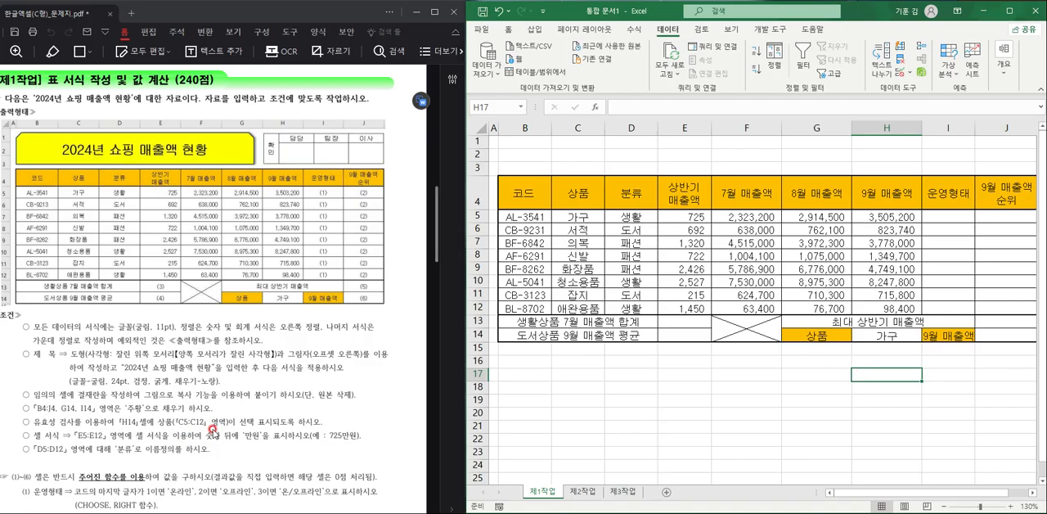
- Apply the custom number format #,##0"만원" to the first-half sales in E5:E12
left_click_drag(690, 217, 689, 309)
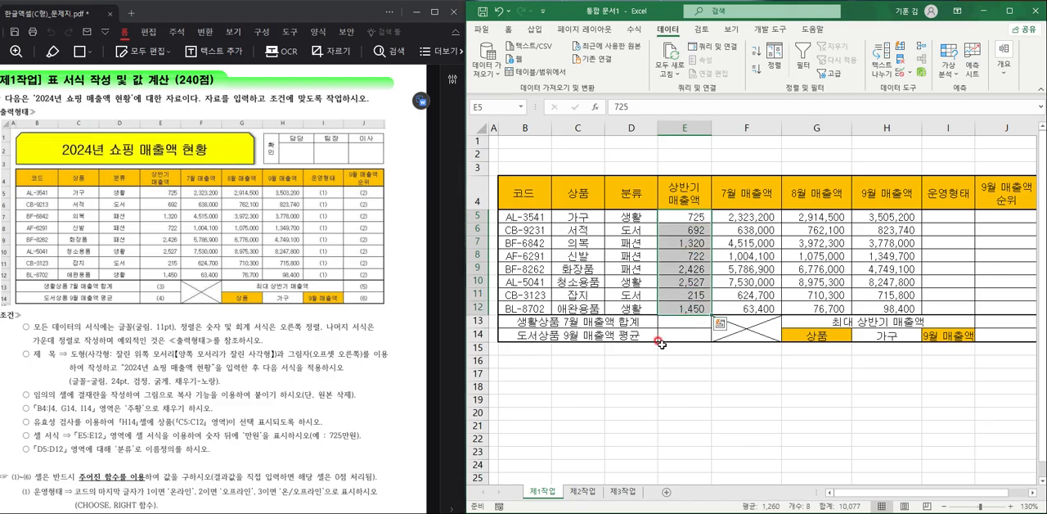
left_click(514, 31)
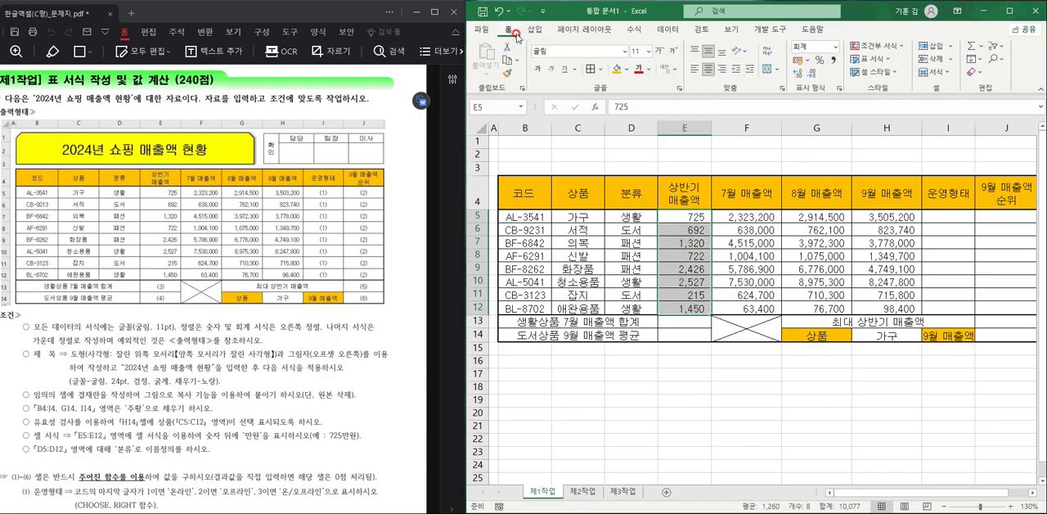
left_click(840, 90)
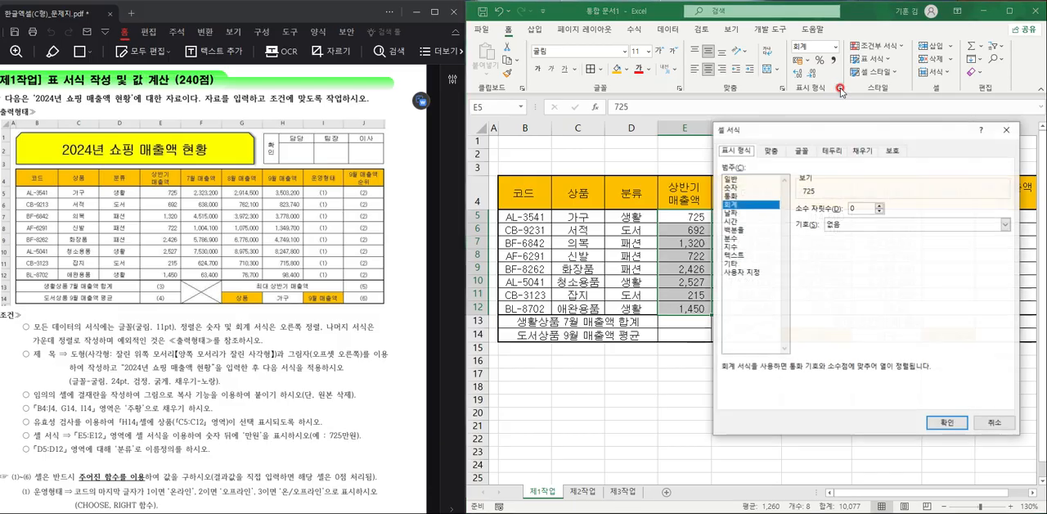
left_click(748, 272)
left_click(806, 256)
left_click(831, 217)
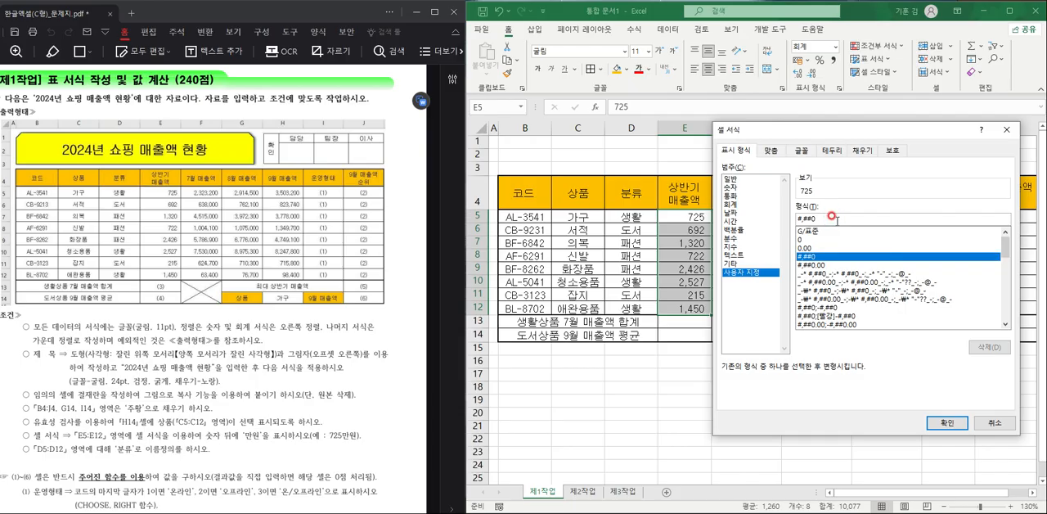
type("\"")
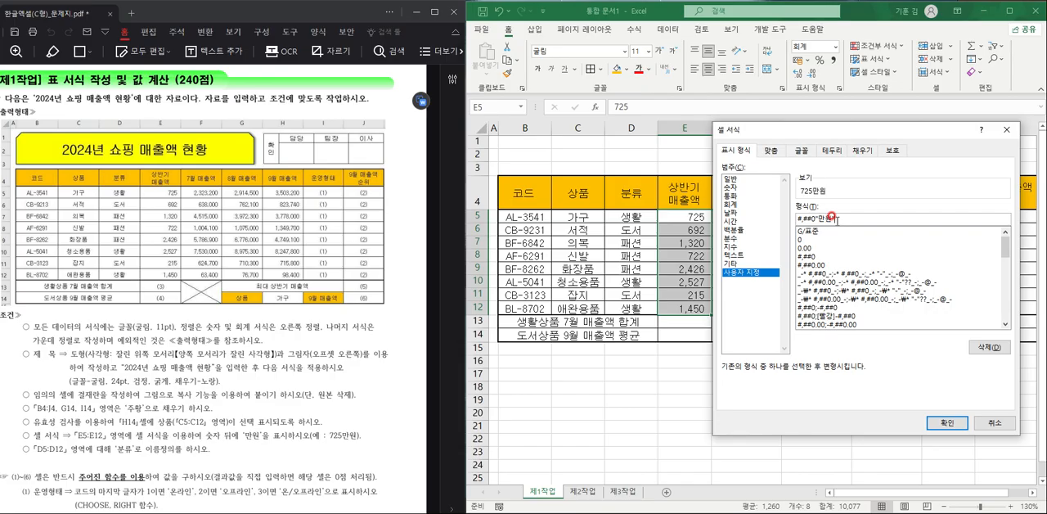
type("만원\"")
left_click(947, 422)
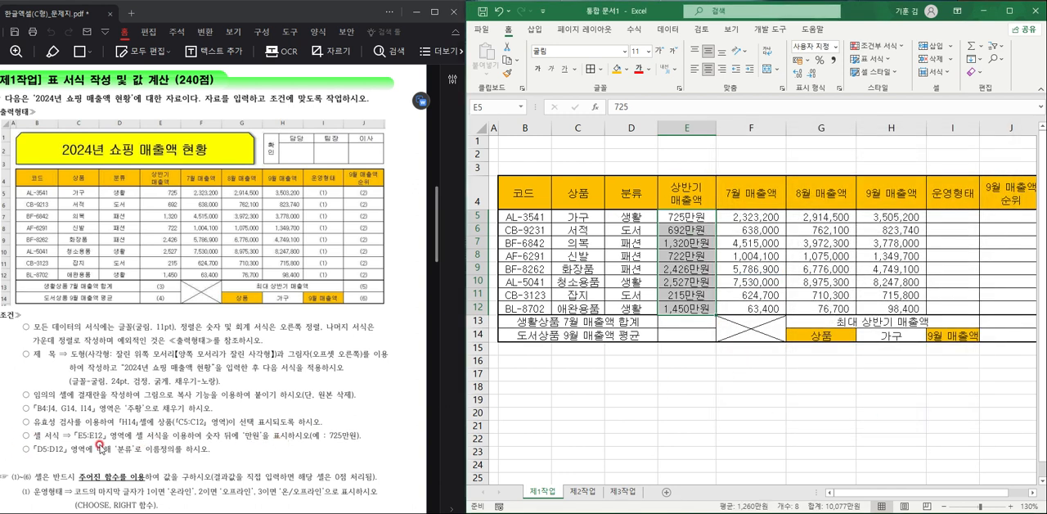
- Define the name 분류 for the range D5:D12
left_click(645, 217)
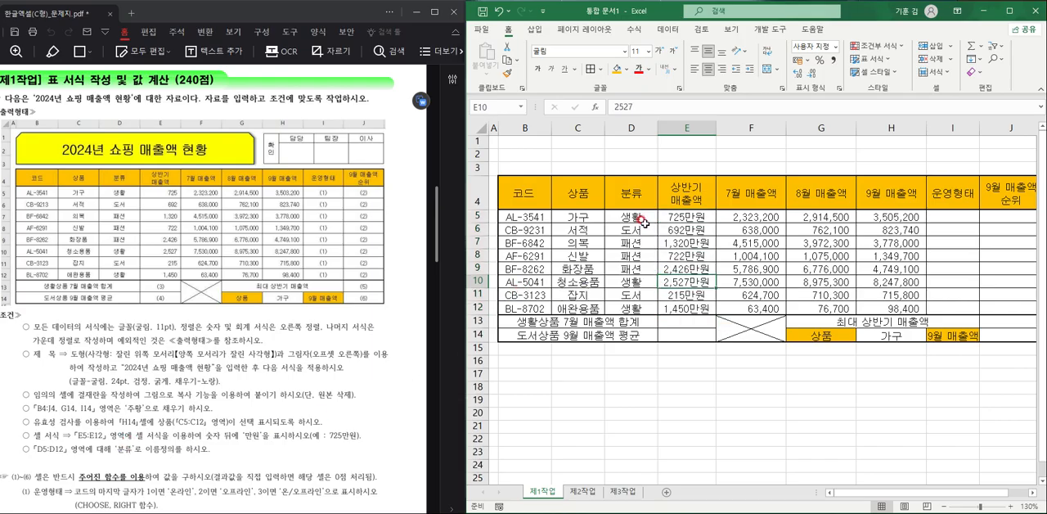
left_click_drag(645, 218, 642, 307)
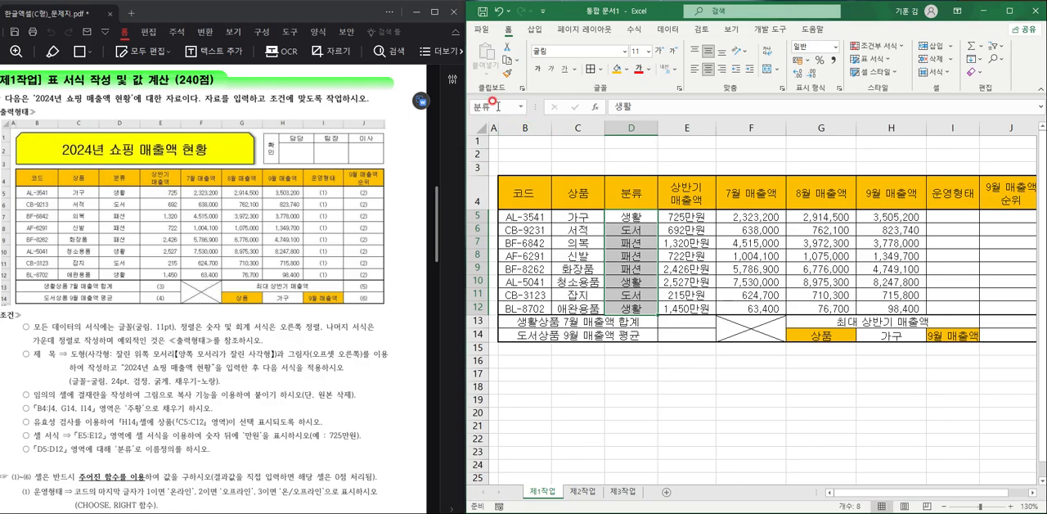
left_click(696, 216)
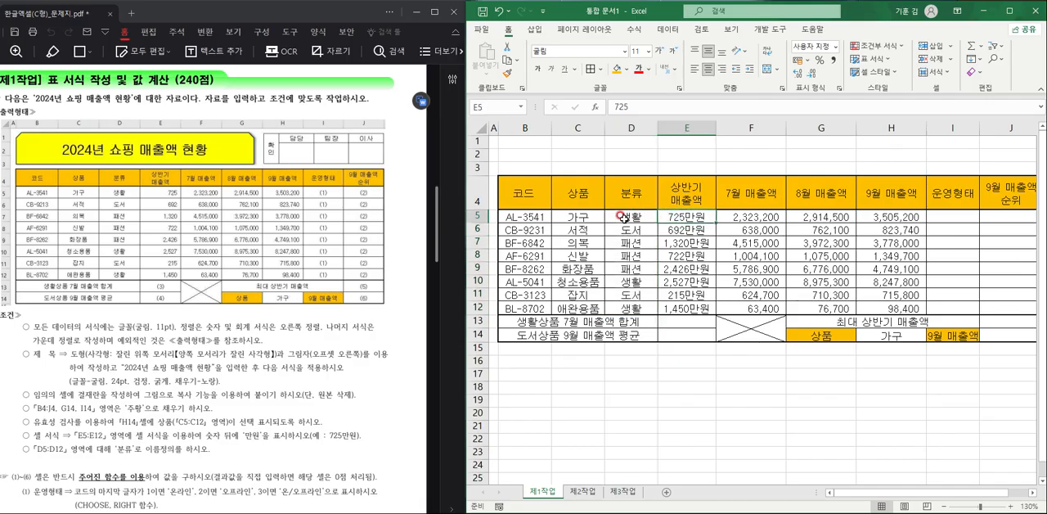
- Review the defined name 분류 and its referenced range in the Name Manager
left_click(621, 217)
left_click(669, 32)
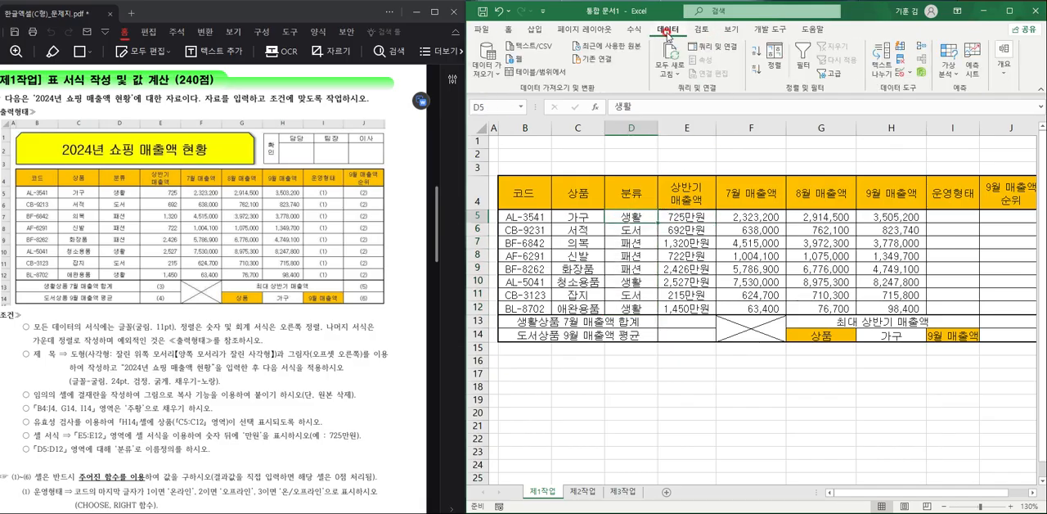
left_click(631, 31)
left_click(713, 64)
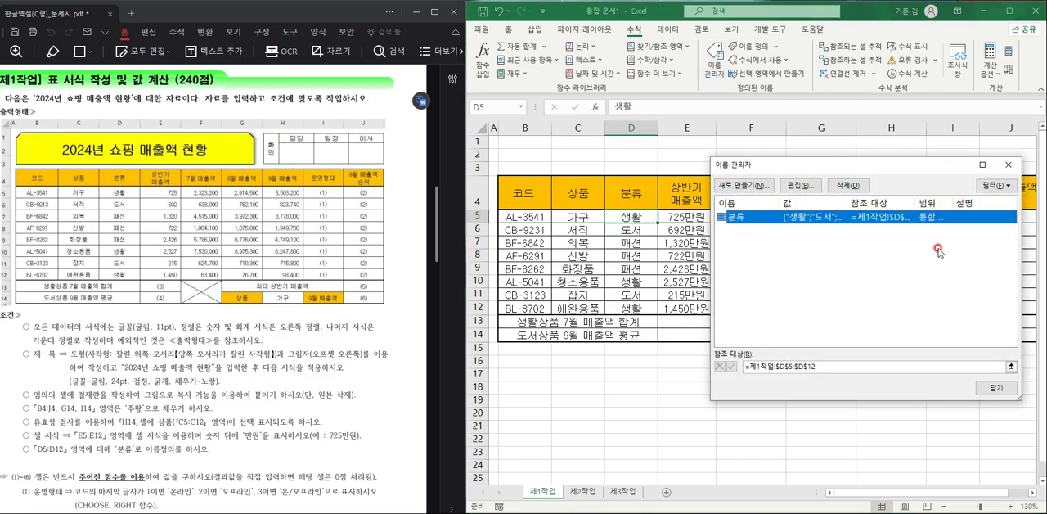
left_click(931, 290)
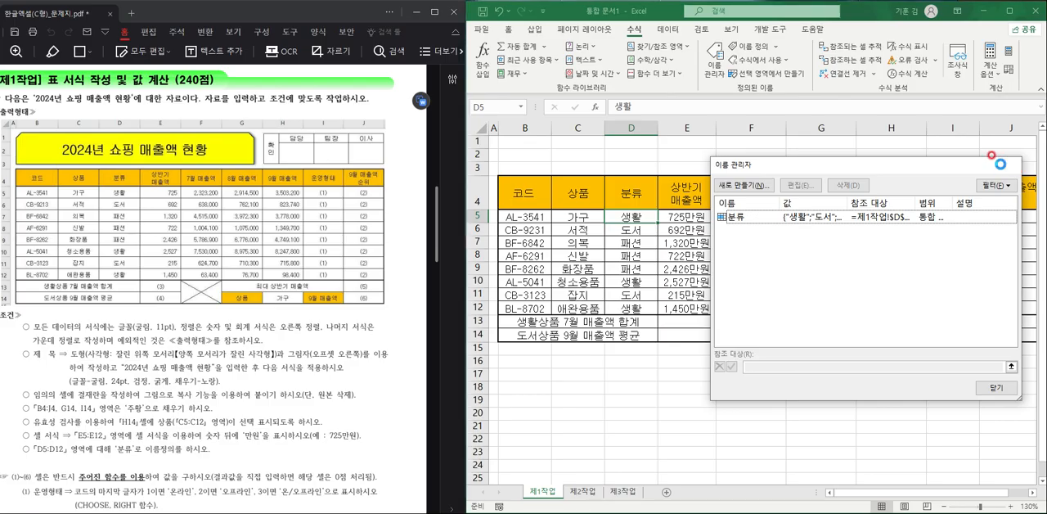
left_click(1003, 167)
left_click(792, 347)
left_click(759, 386)
left_click(758, 390)
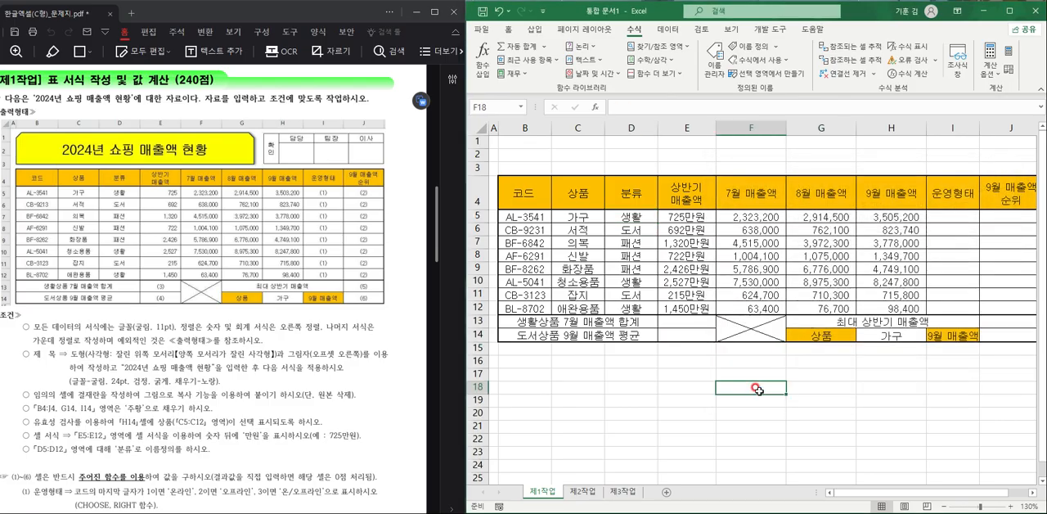
- Increase the height of rows 1 to 3 above the table evenly to make room for the title
left_click(276, 419)
left_click_drag(478, 141, 481, 175)
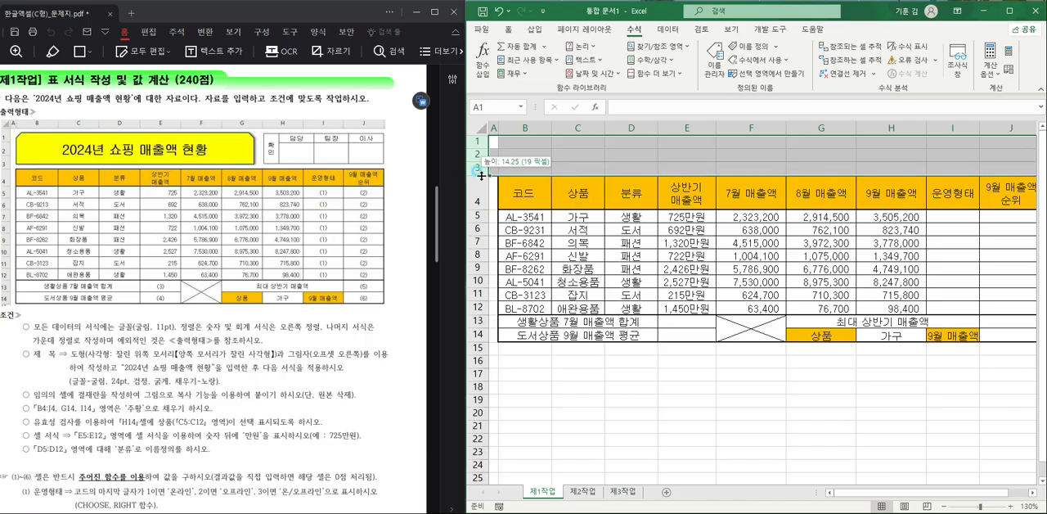
left_click_drag(481, 175, 480, 183)
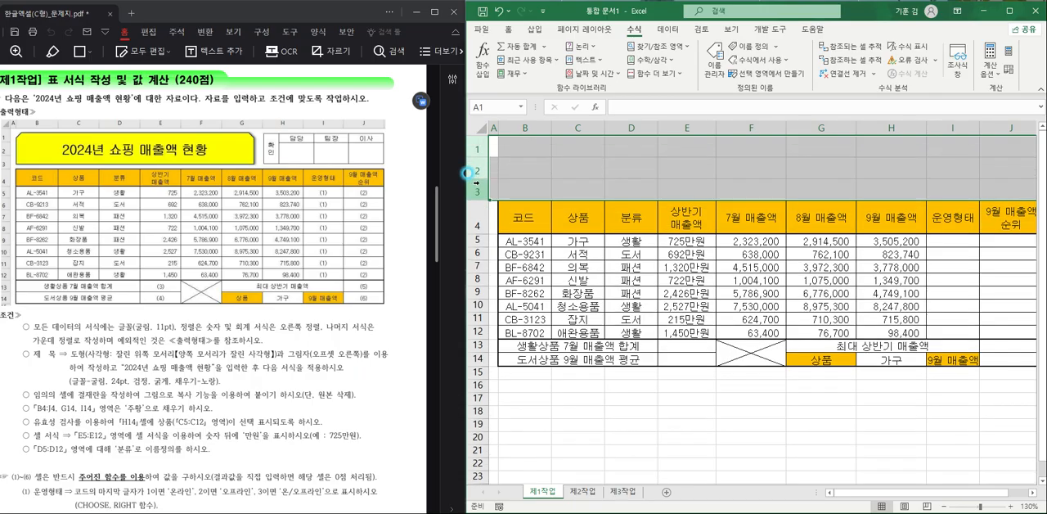
- Insert a rectangle with snipped top corners across B1:G3, about 12.44 cm wide and 2.06 cm high
left_click(608, 160)
left_click(535, 31)
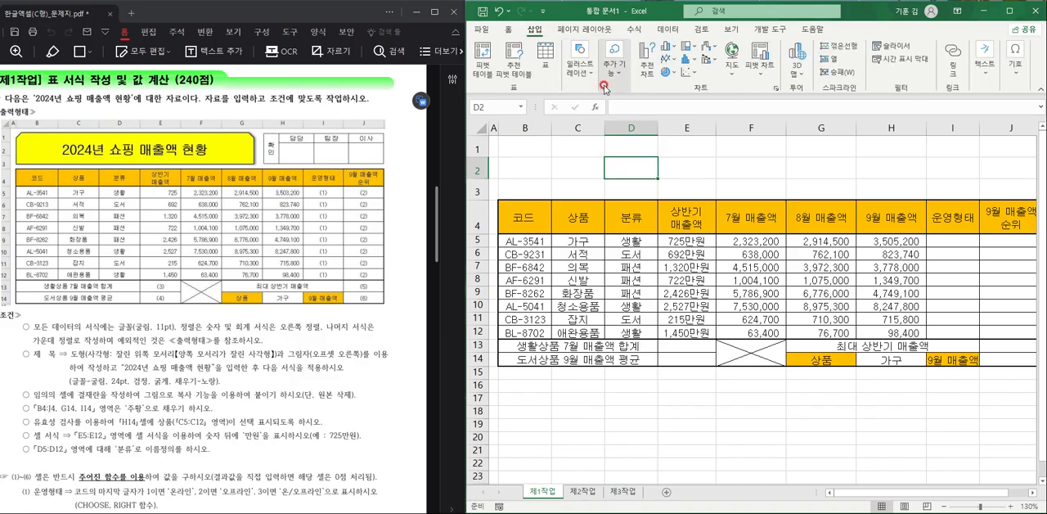
left_click(579, 58)
left_click(597, 98)
left_click(602, 123)
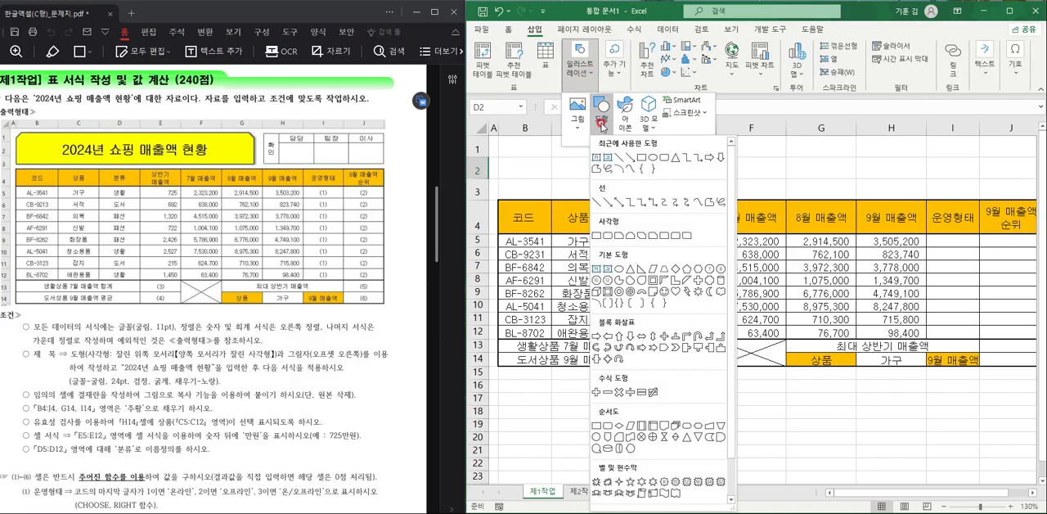
left_click(628, 237)
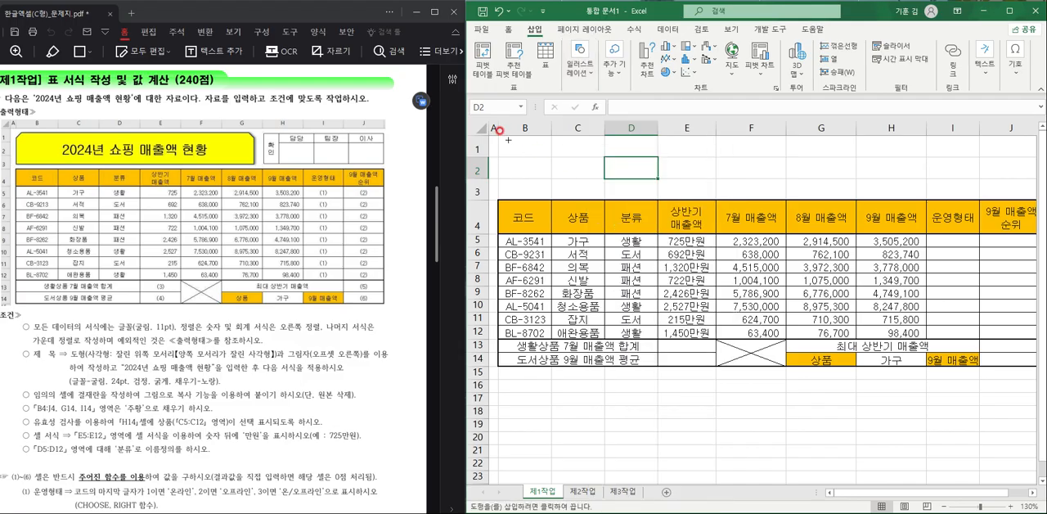
left_click_drag(503, 138, 849, 196)
- Fill the title shape with standard yellow and give it the outer Offset: Right shadow
left_click(739, 46)
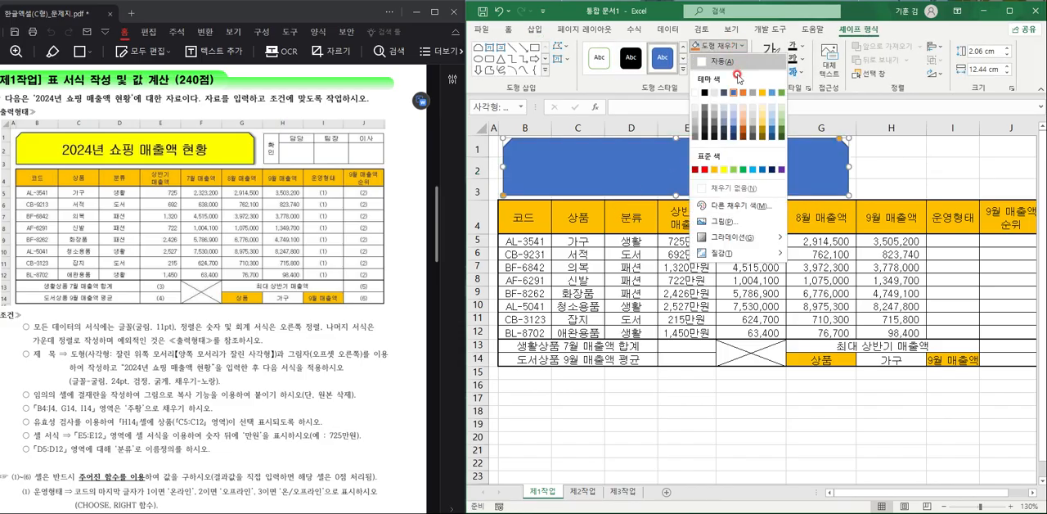
left_click(720, 169)
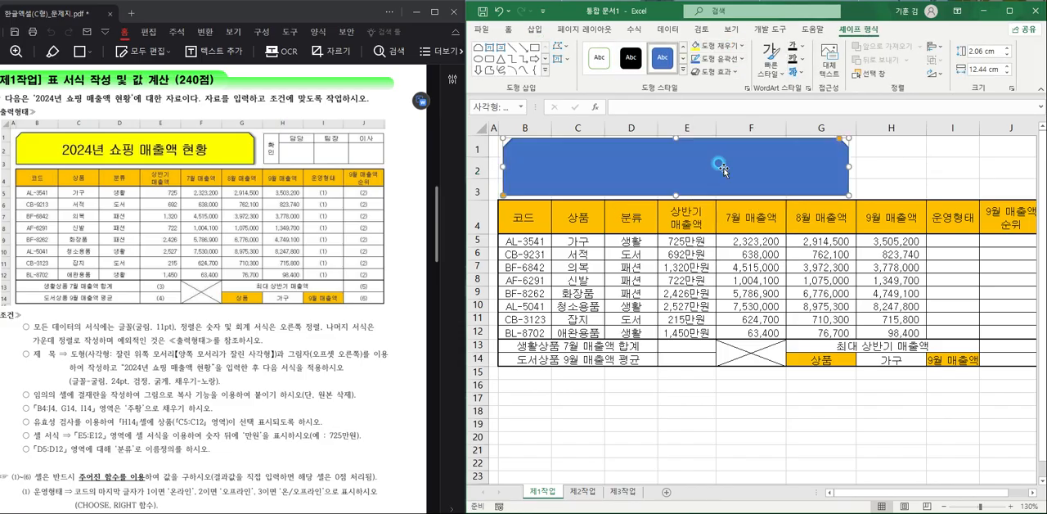
left_click(727, 72)
mouse_move(746, 125)
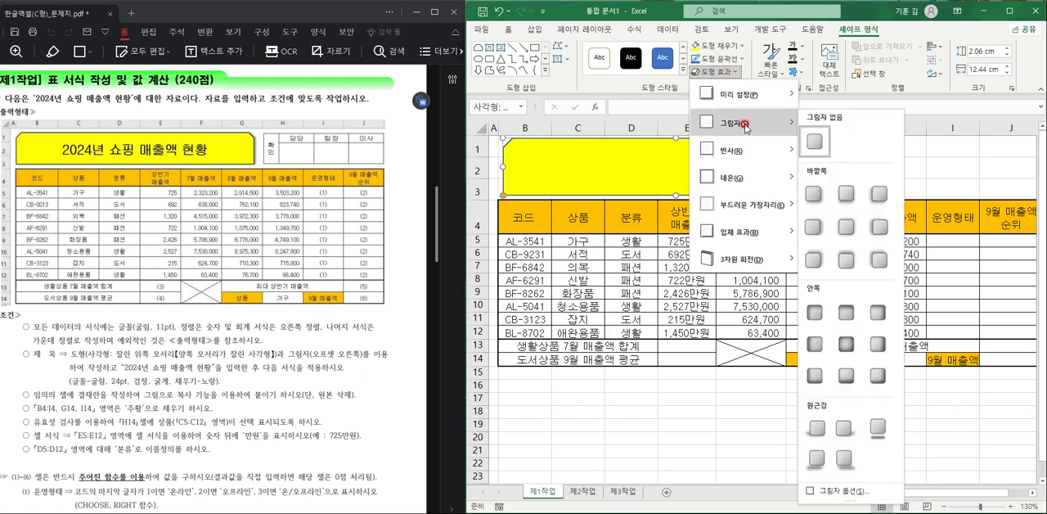
left_click(810, 224)
- Enter the title text 2024년 쇼핑 매출액 현황 in the yellow shape
left_click(722, 173)
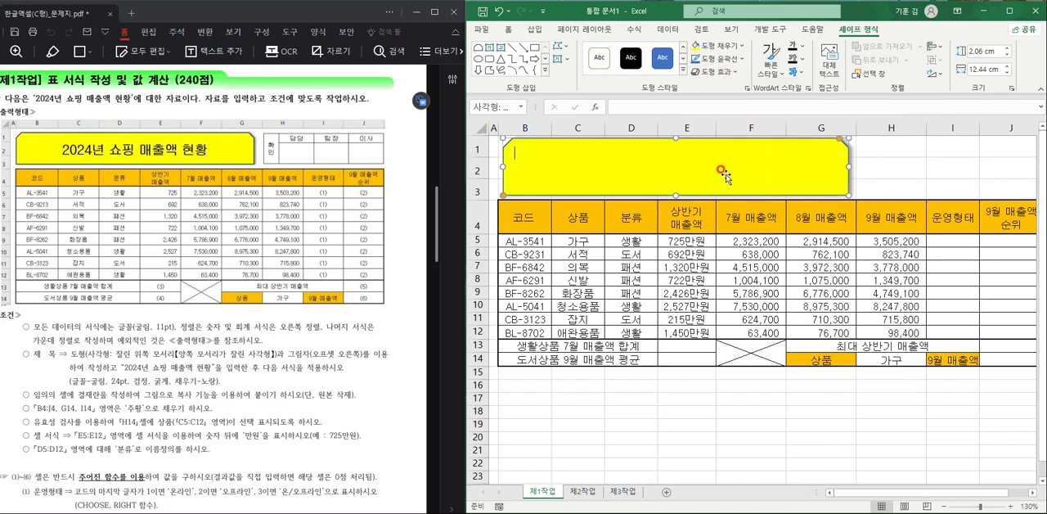
type("2024년 쇼핑 매출액 현황")
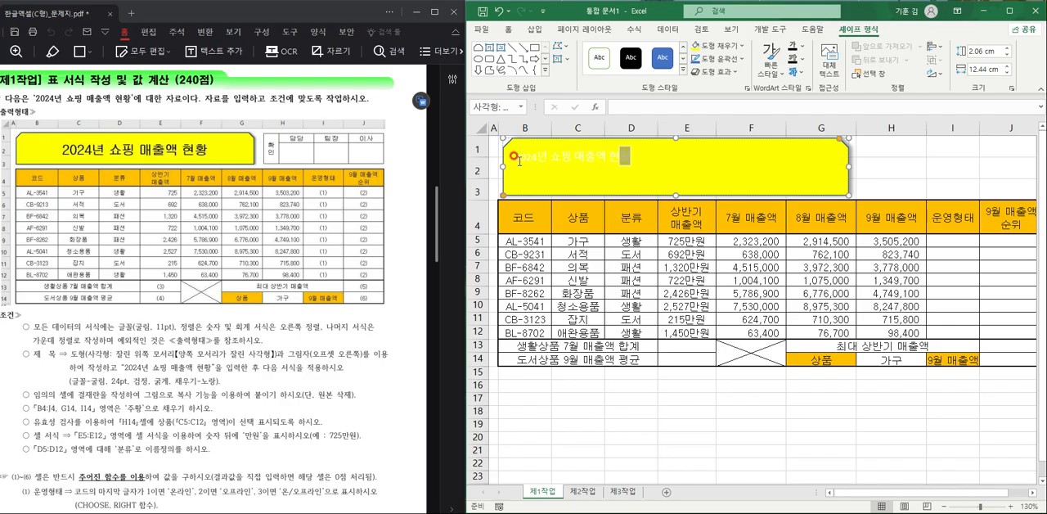
- Set the whole title text in the shape to the 굴림 font at size 24
left_click_drag(514, 157, 634, 163)
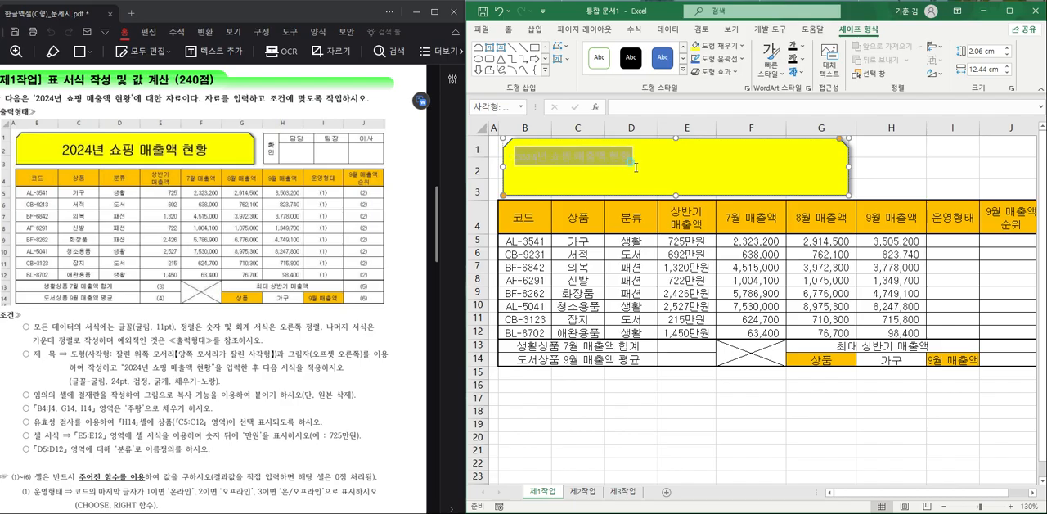
left_click(508, 29)
left_click(562, 50)
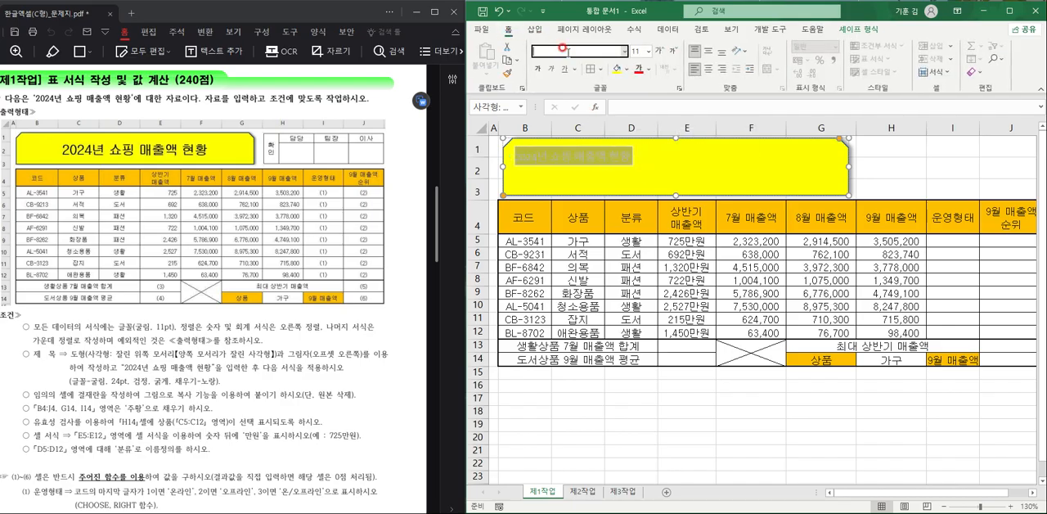
type("굴림")
key("Return")
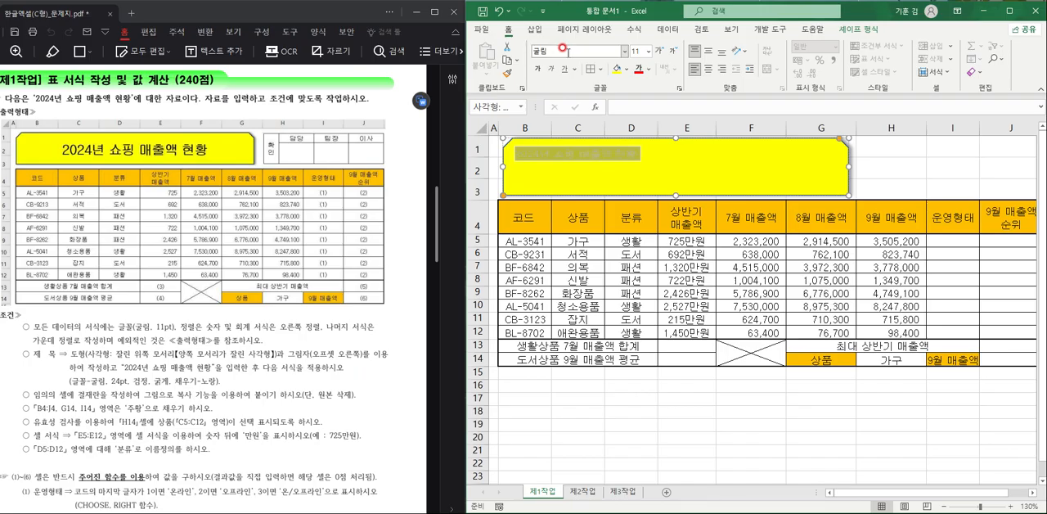
left_click(635, 50)
type("24")
key("Return")
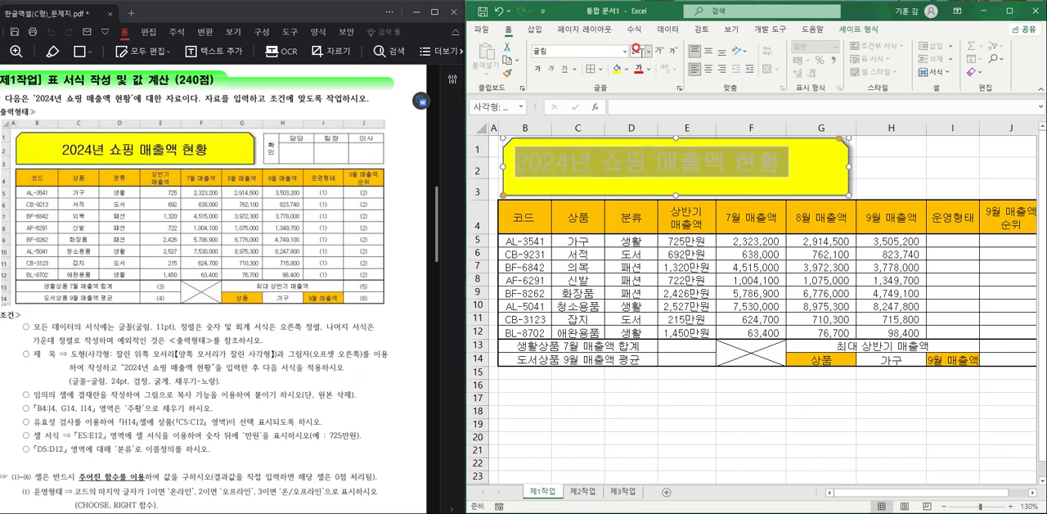
- Center the title vertically and horizontally in its shape and make the text bold and black
left_click(709, 52)
left_click(709, 70)
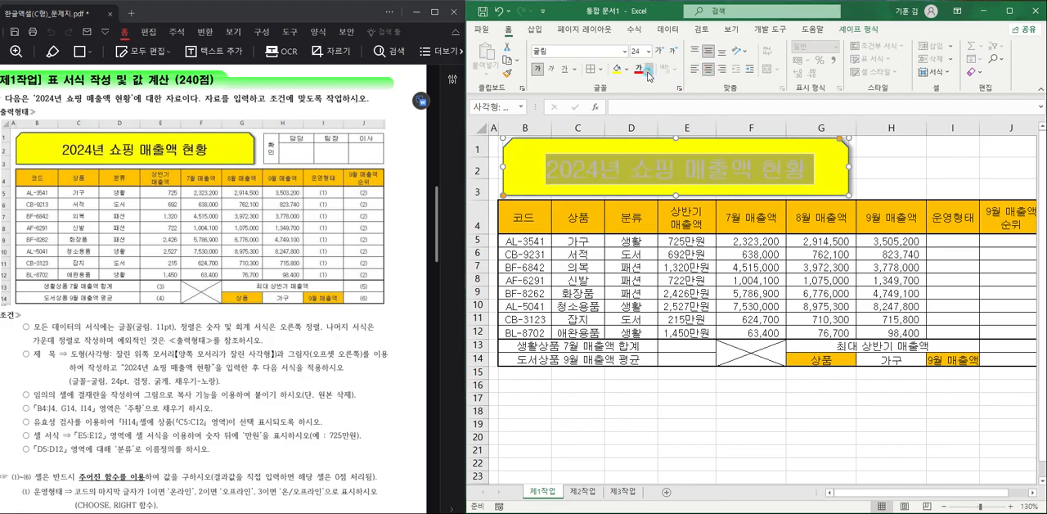
left_click(651, 70)
left_click(648, 117)
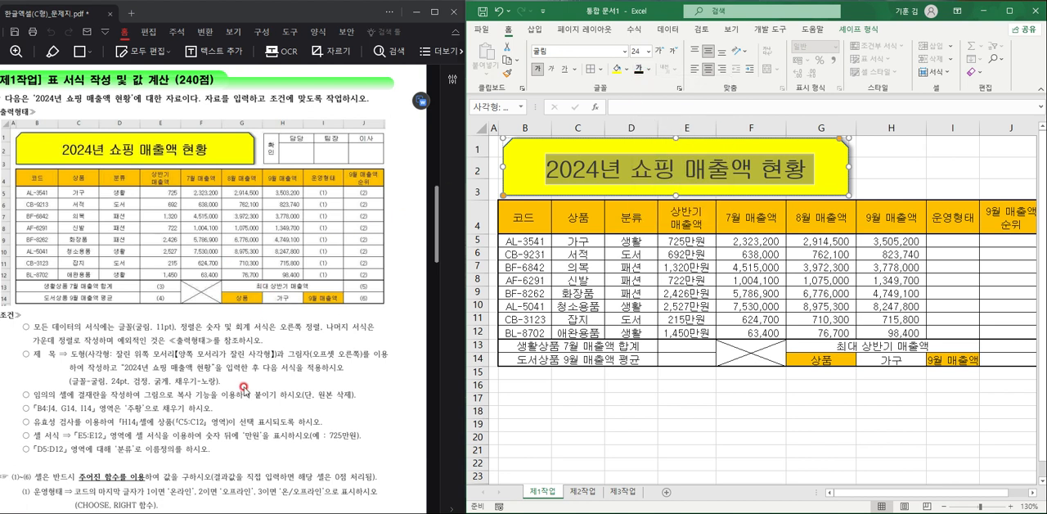
left_click(917, 168)
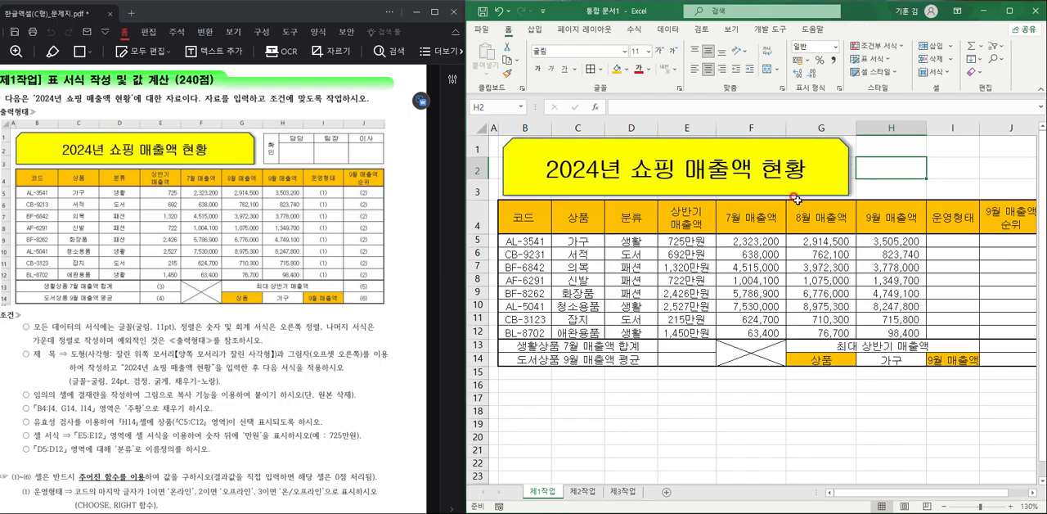
- Narrow column L and apply all borders to the range L3:O4 for the approval box
scroll(795, 199, "down", 3, "ctrl")
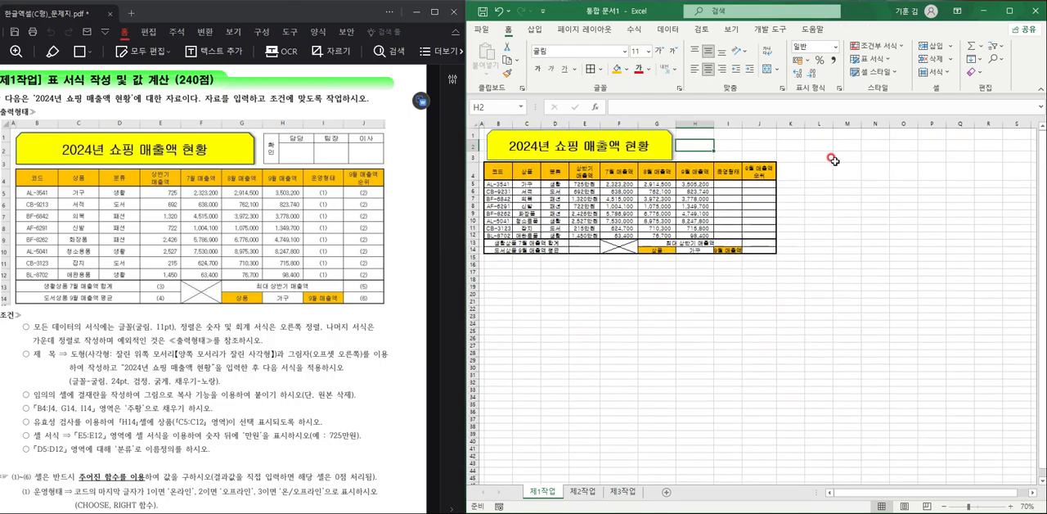
left_click_drag(911, 124, 890, 127)
left_click(902, 175)
left_click_drag(884, 159, 978, 181)
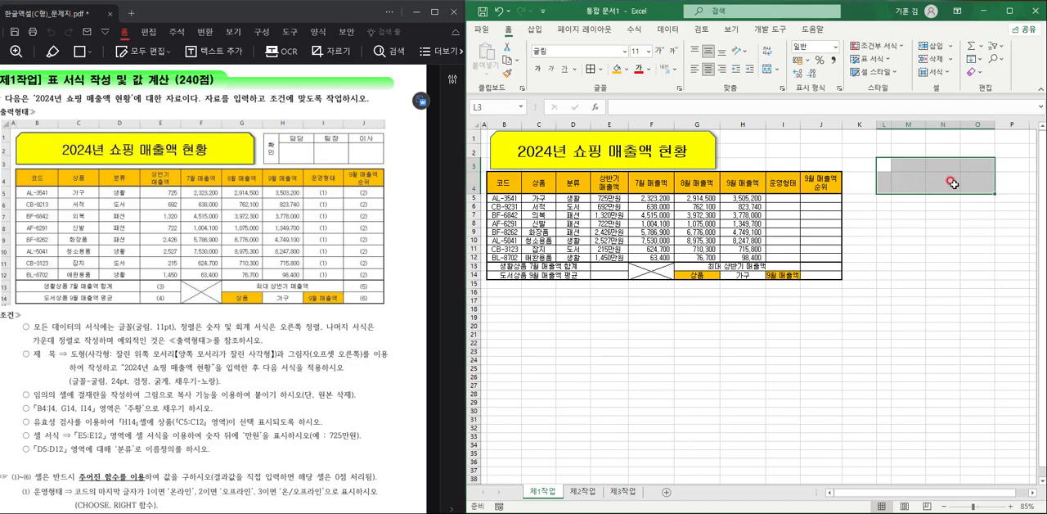
left_click(601, 69)
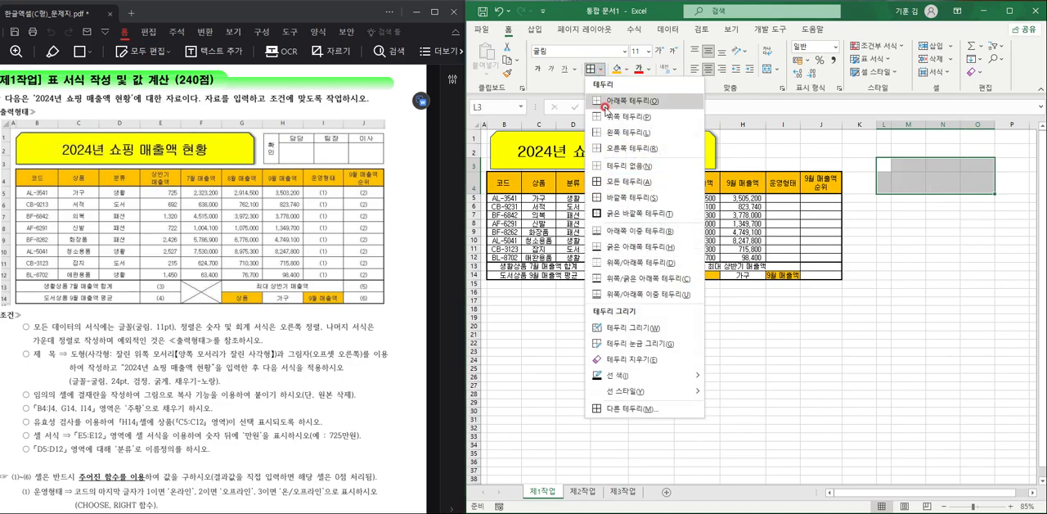
left_click(619, 182)
- Merge cells L3:L4 and enter 확인 in the merged cell with each syllable on its own line
left_click(882, 170)
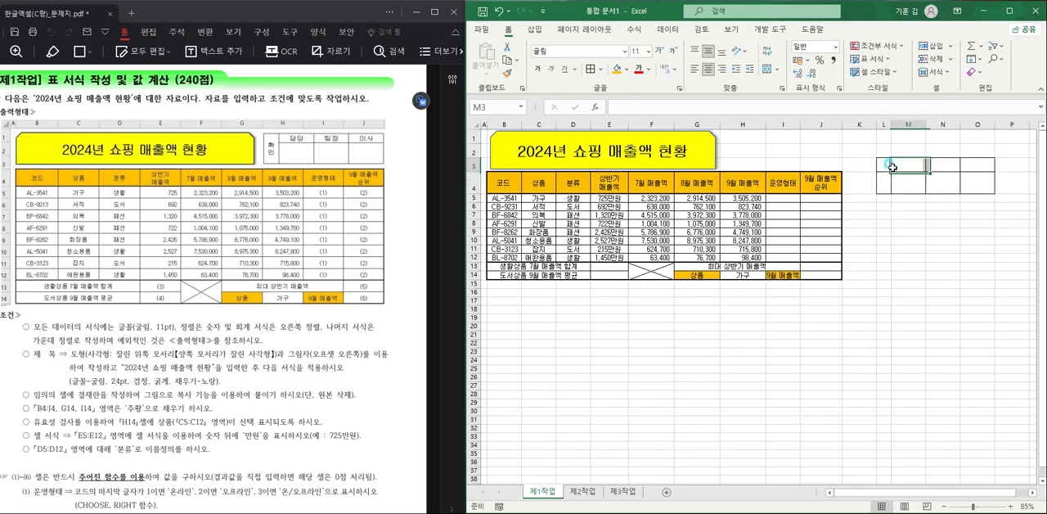
left_click_drag(883, 171, 883, 184)
left_click(766, 72)
double_click(882, 171)
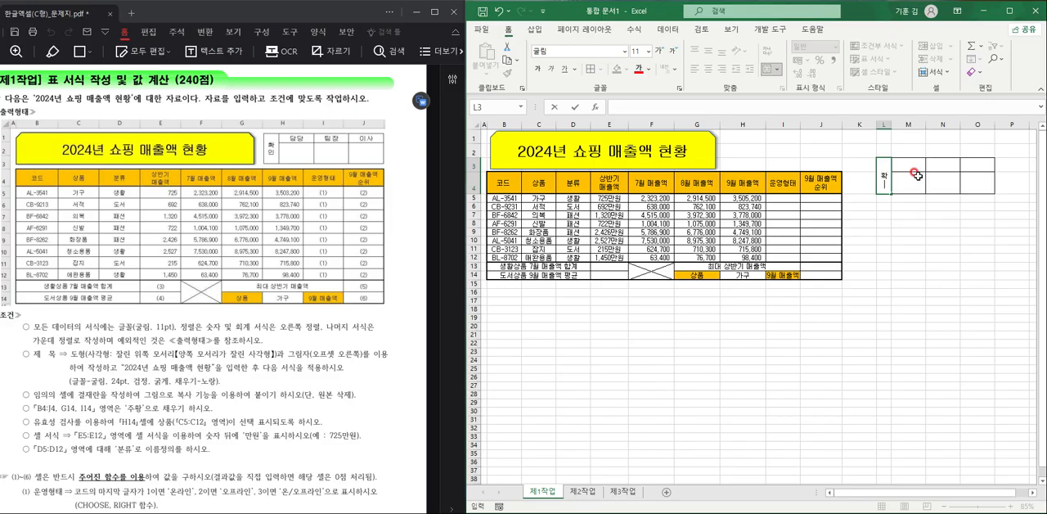
type("확")
key("alt+Return")
type("인")
- Enter the approval box headings 담당, 팀장 and 이사 in cells M3, N3 and O3
left_click(914, 170)
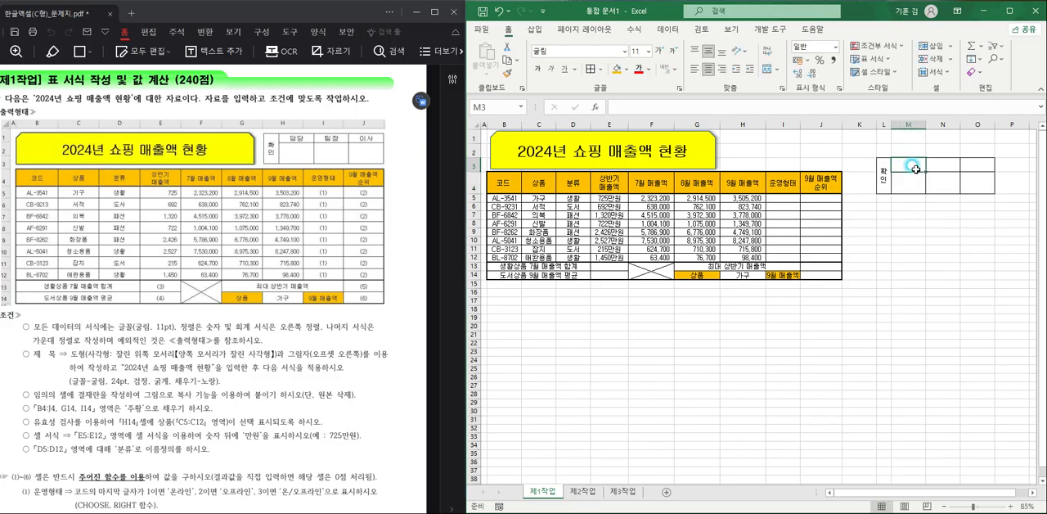
type("다당")
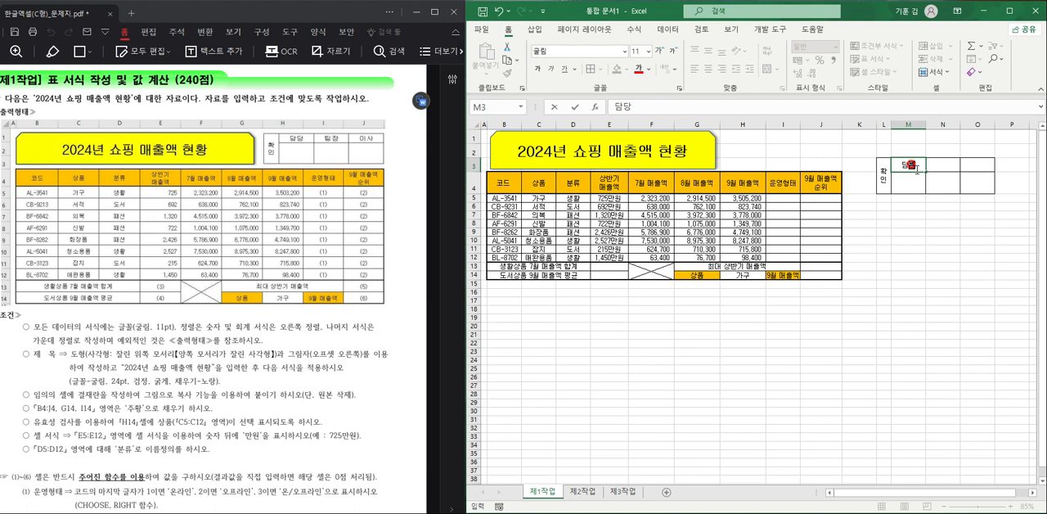
key("Tab")
type("팀장")
key("Tab")
type("이사")
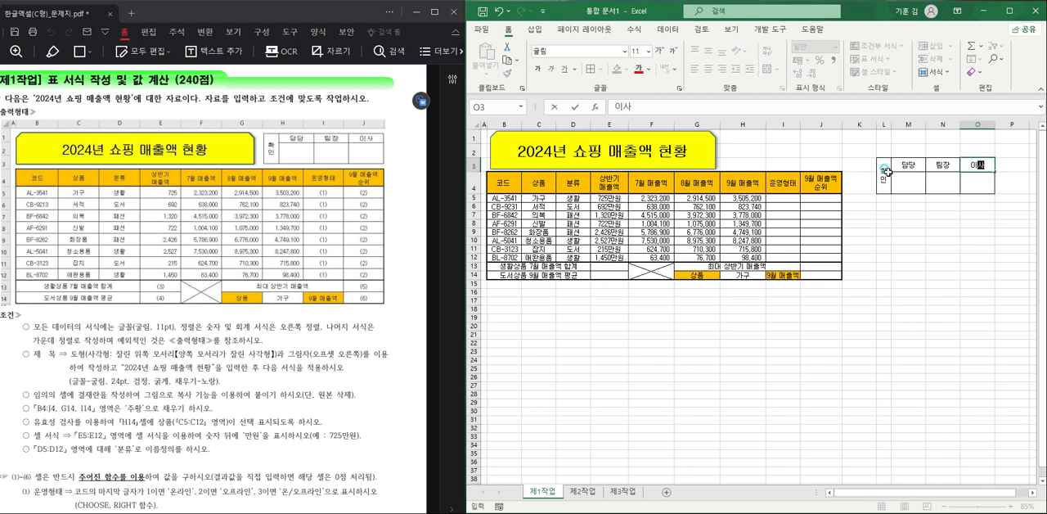
- Copy the approval box L3:O4 and paste it as a picture at cell H1
left_click_drag(886, 172, 971, 175)
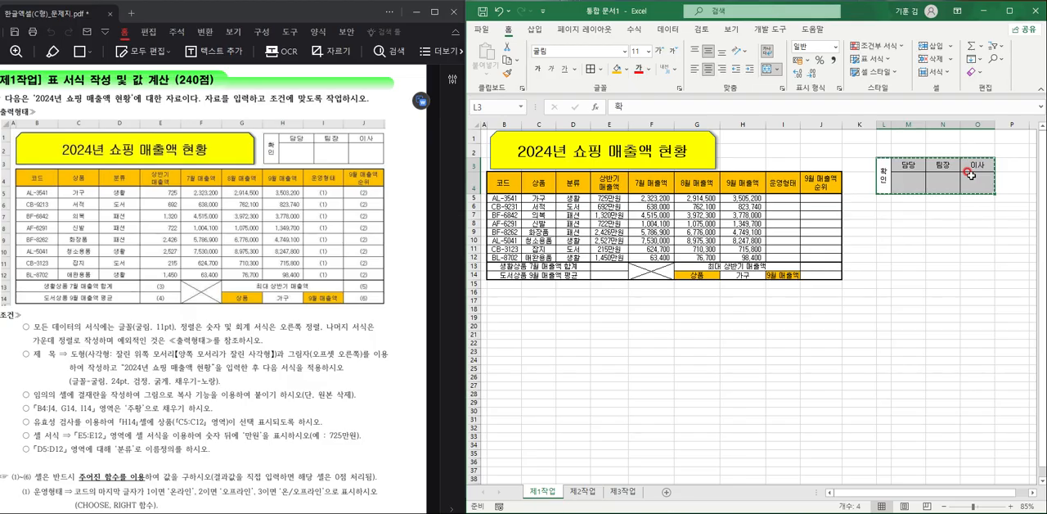
left_click(745, 136)
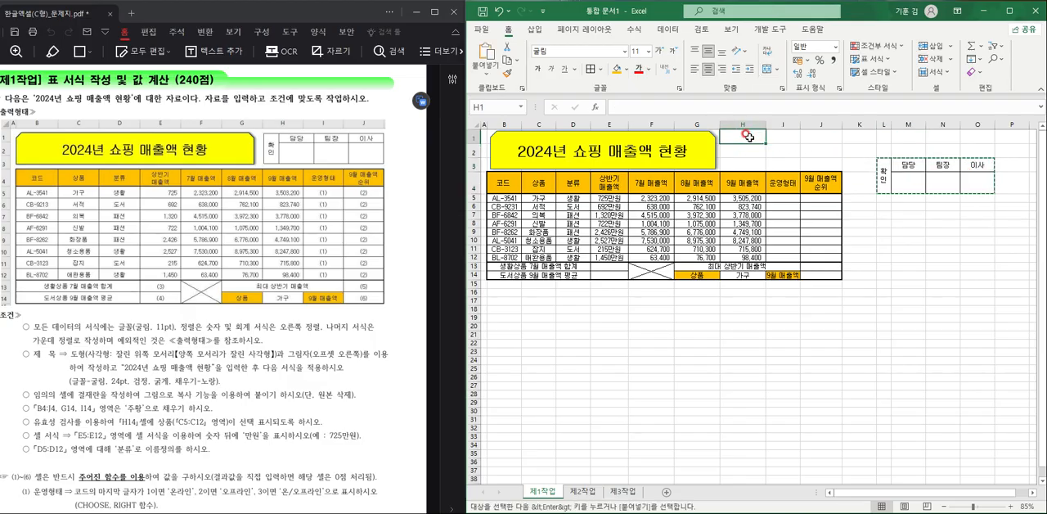
right_click(746, 136)
mouse_move(880, 215)
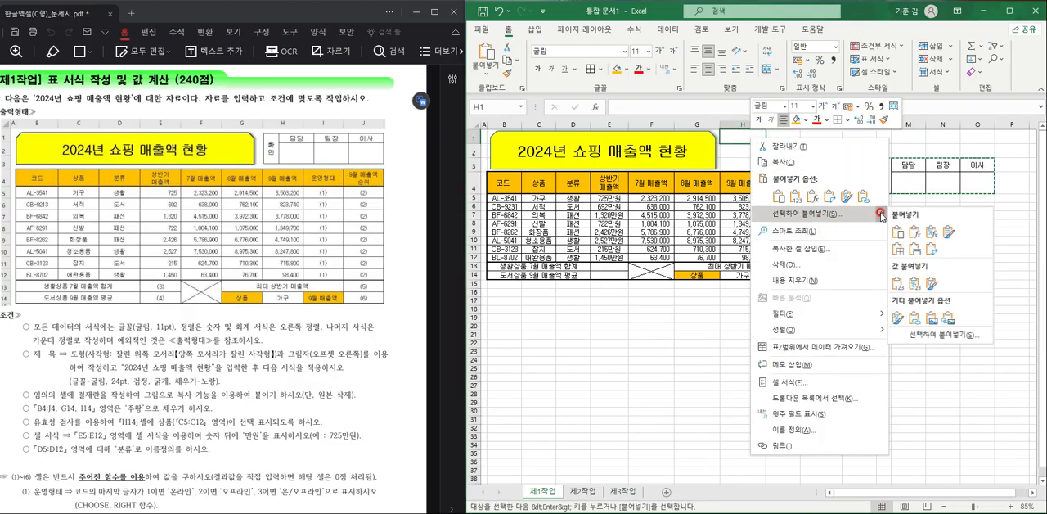
left_click(929, 321)
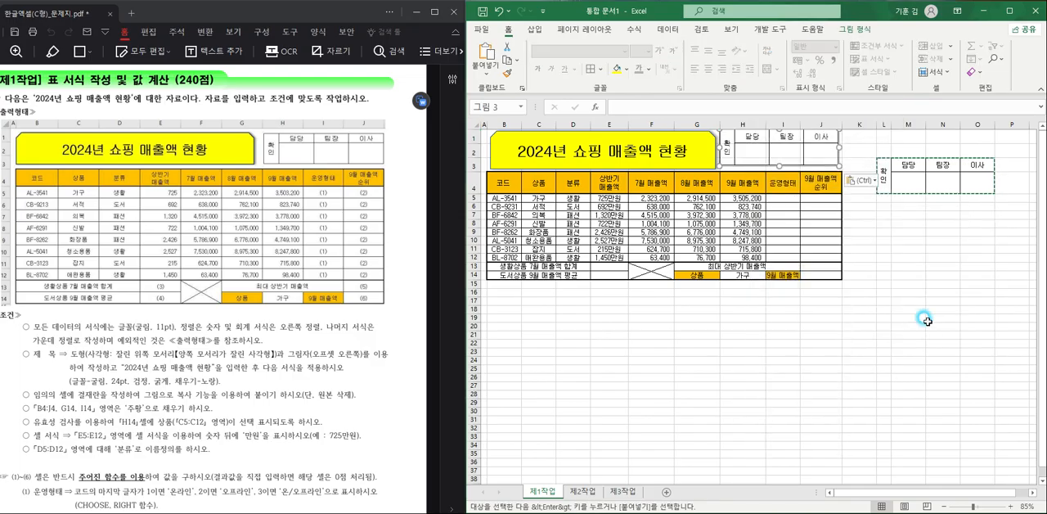
- Delete columns L to O, which hold the original approval box
left_click_drag(881, 124, 983, 123)
right_click(970, 145)
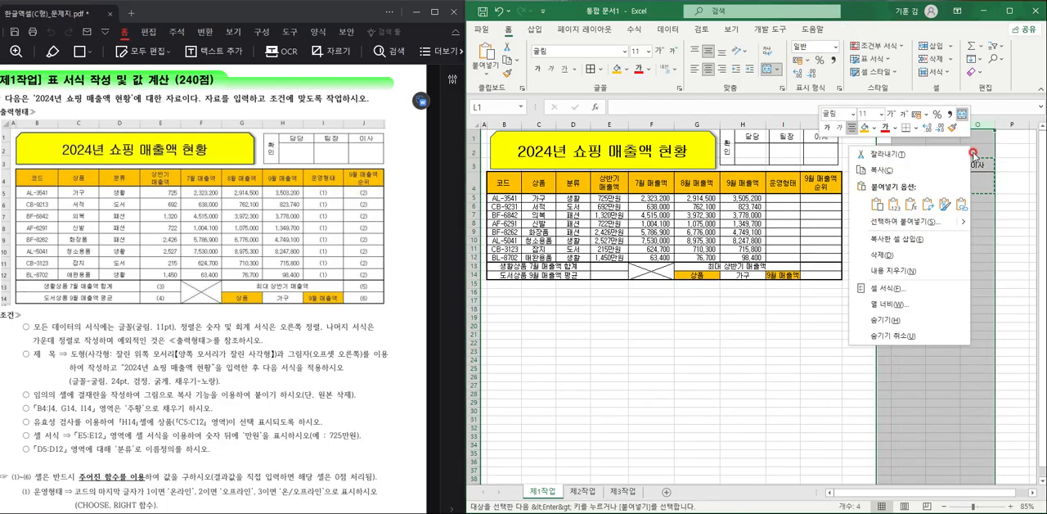
left_click(934, 257)
left_click(922, 266)
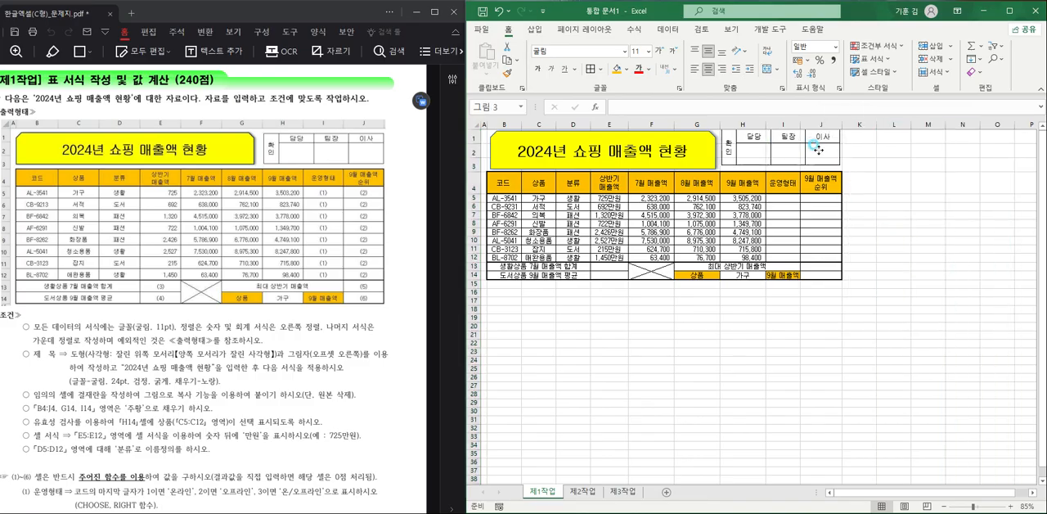
- Fill the pasted approval box picture with white
left_click(838, 153)
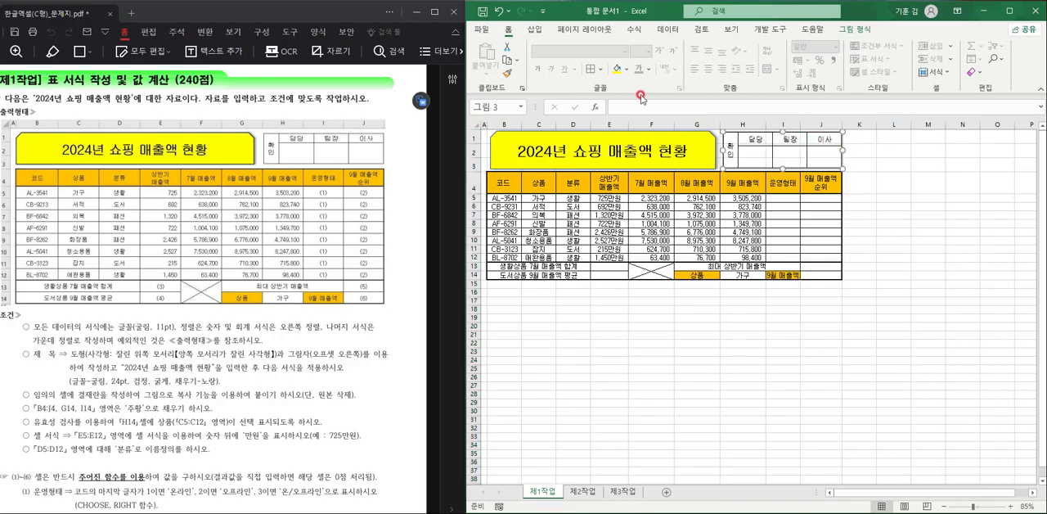
left_click(626, 70)
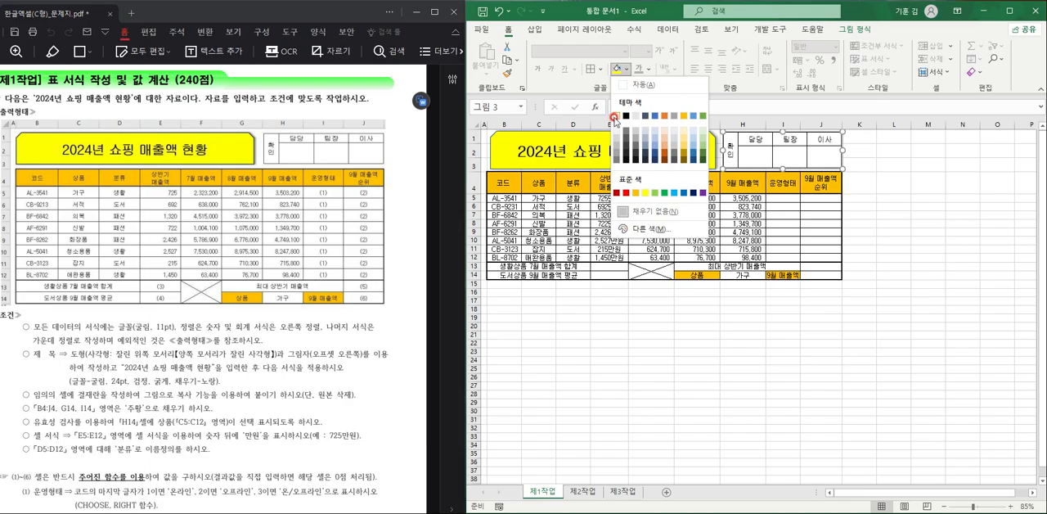
left_click(616, 116)
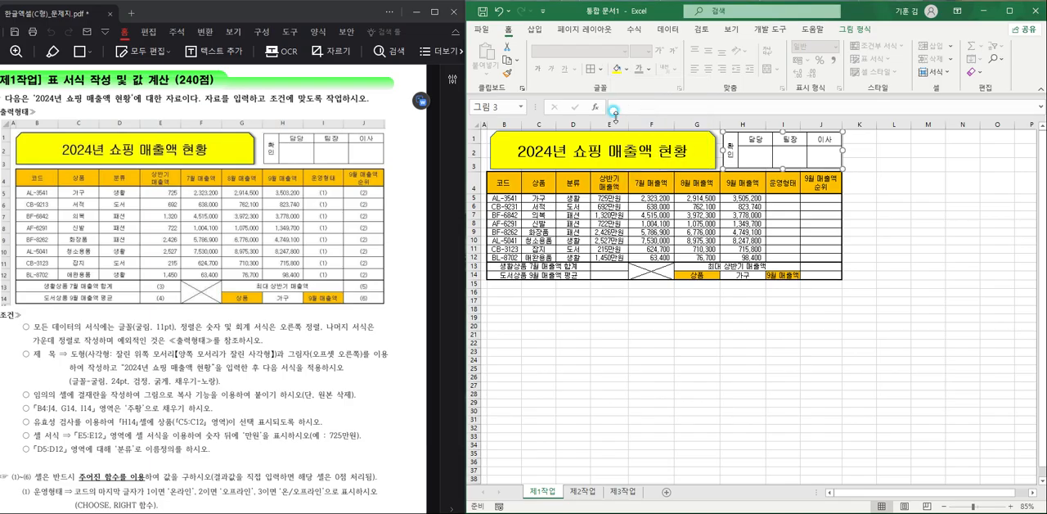
left_click(885, 180)
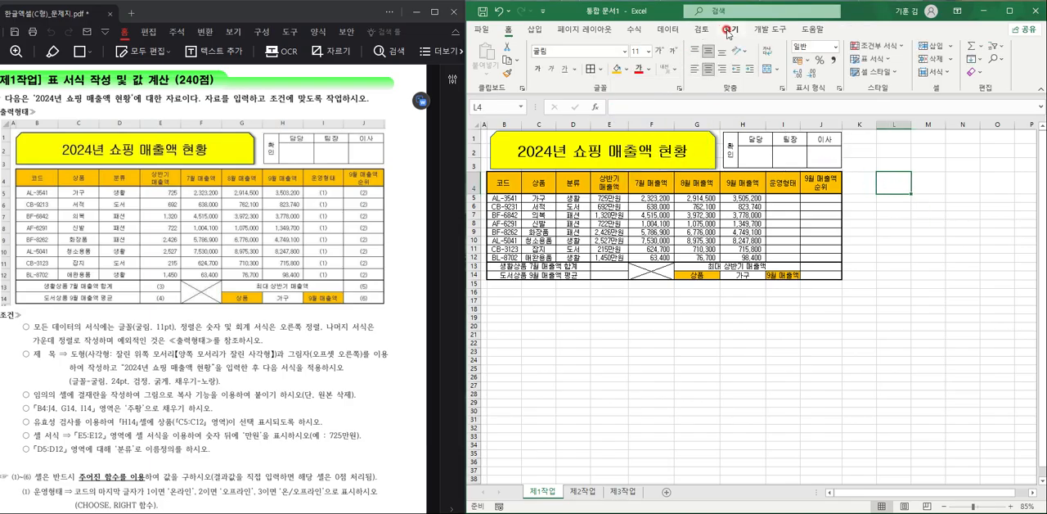
- Hide the gridlines on the 제1작업 worksheet
left_click(727, 31)
left_click(635, 71)
left_click(723, 343)
scroll(694, 329, "up", 1)
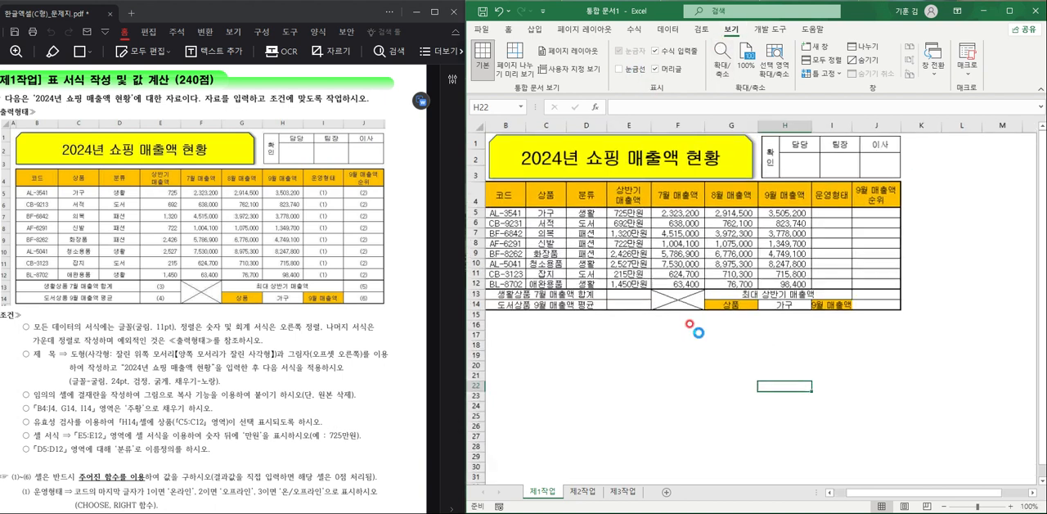
scroll(694, 330, "up", 1)
left_click_drag(923, 493, 865, 493)
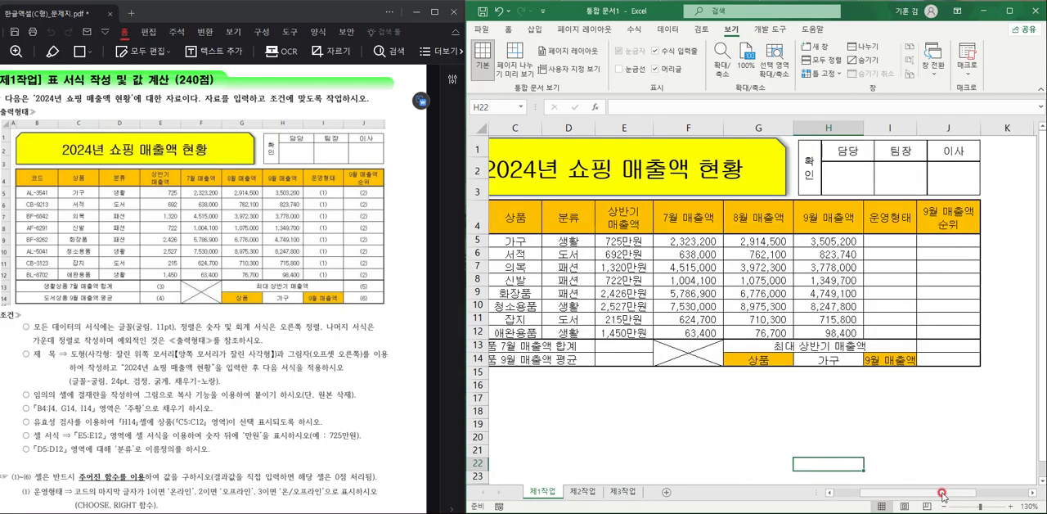
scroll(859, 473, "up", 1)
scroll(867, 472, "down", 1)
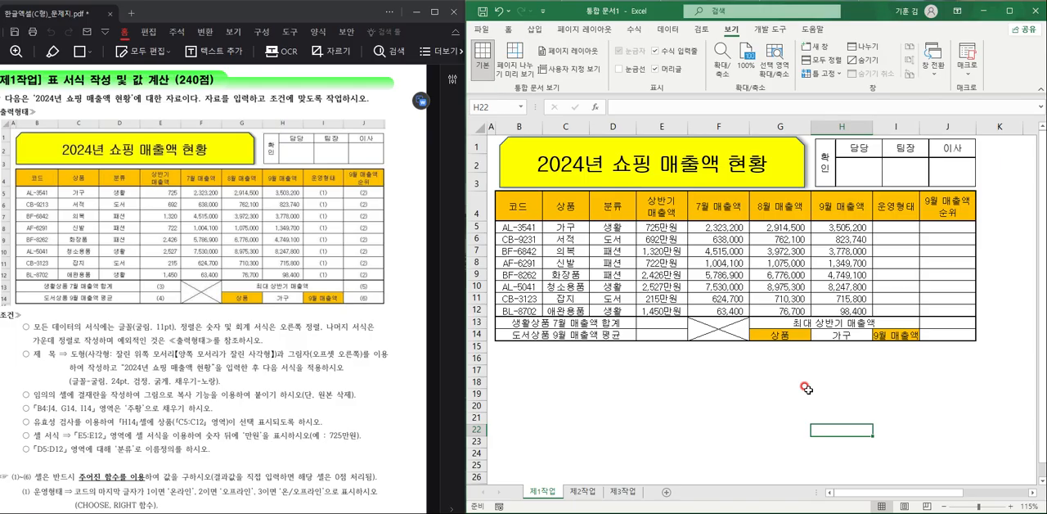
- Enter =RIGHT(B5,1) in cell I5 of the 운영형태 column and fill it down to I12
scroll(77, 274, "down", 5)
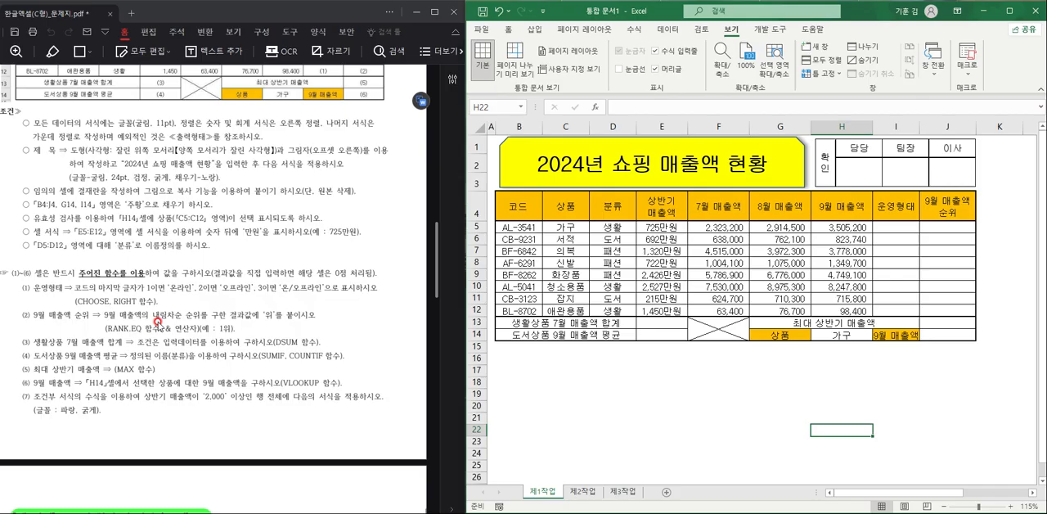
left_click(915, 229)
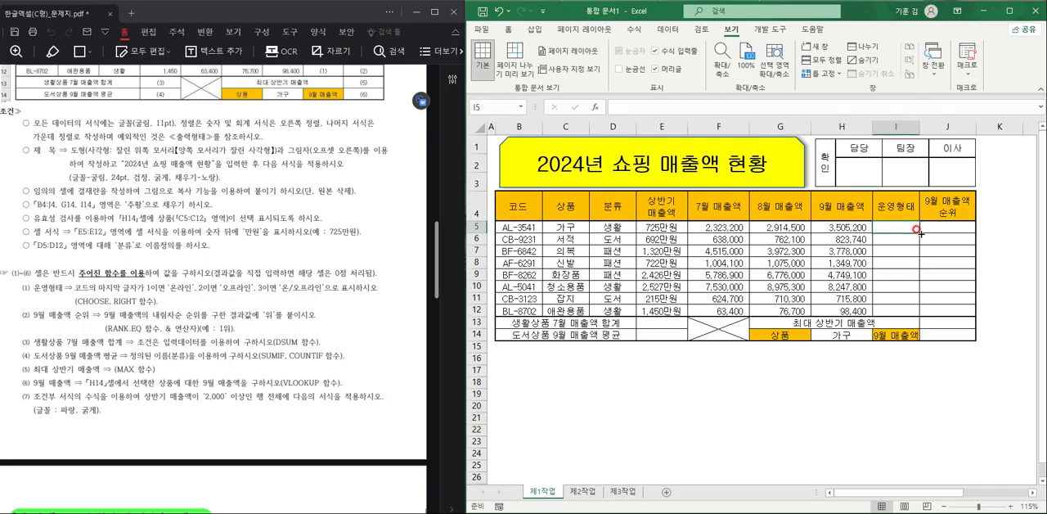
type("=")
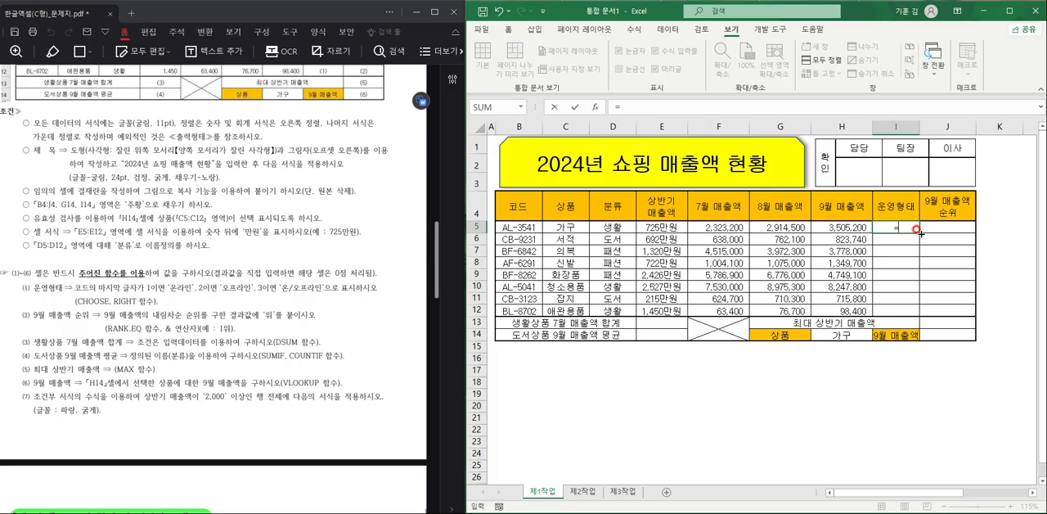
type("ㄱ")
key("BackSpace")
key("BackSpace")
type("RI")
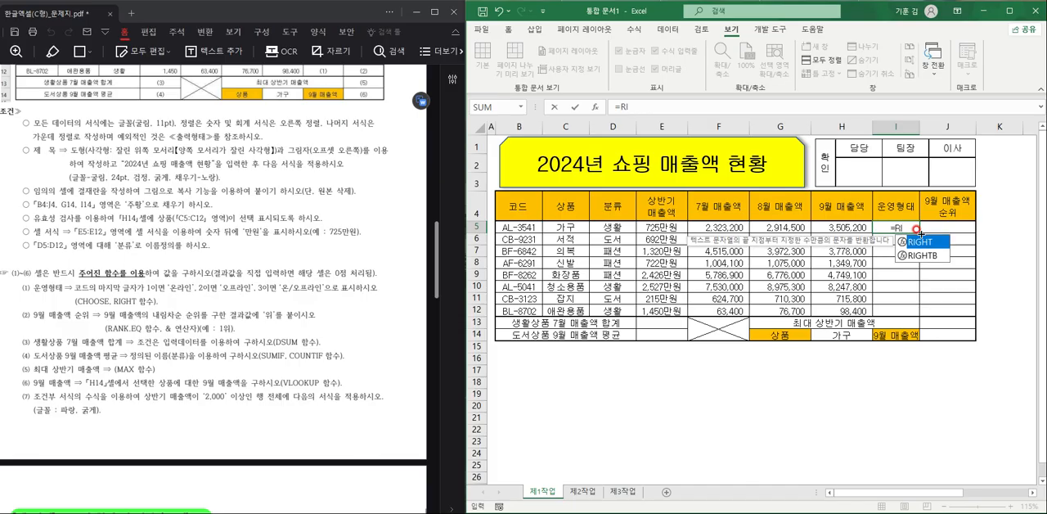
double_click(920, 242)
left_click(523, 226)
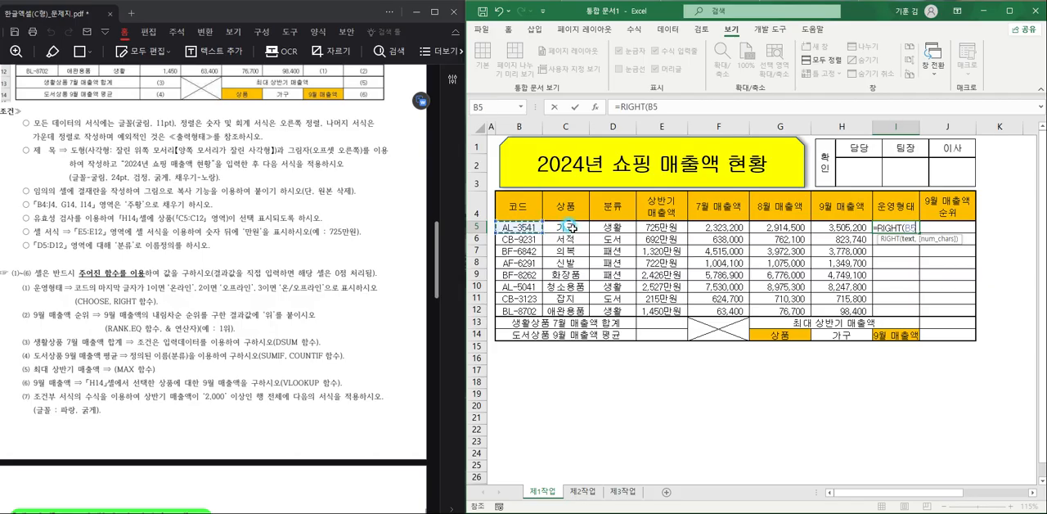
type(",1)")
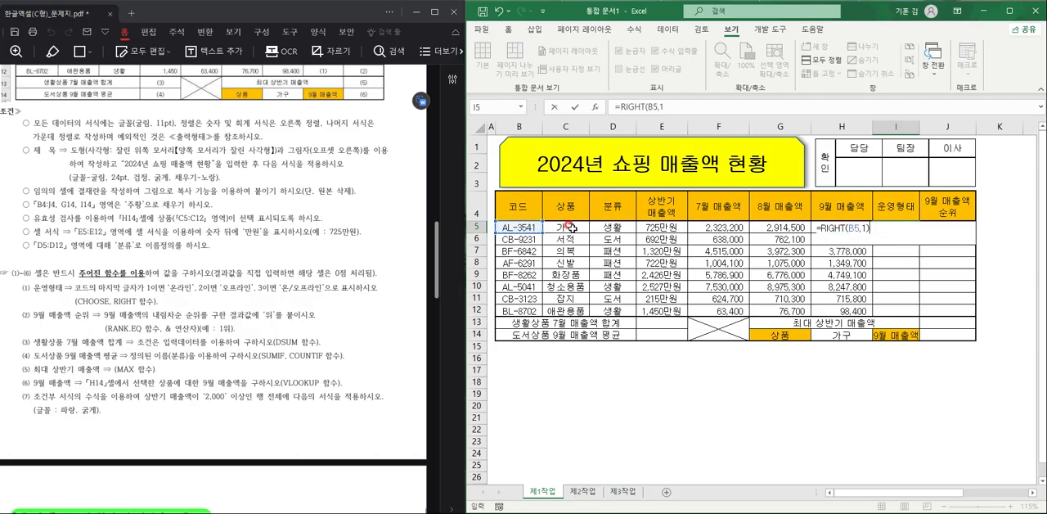
key("Return")
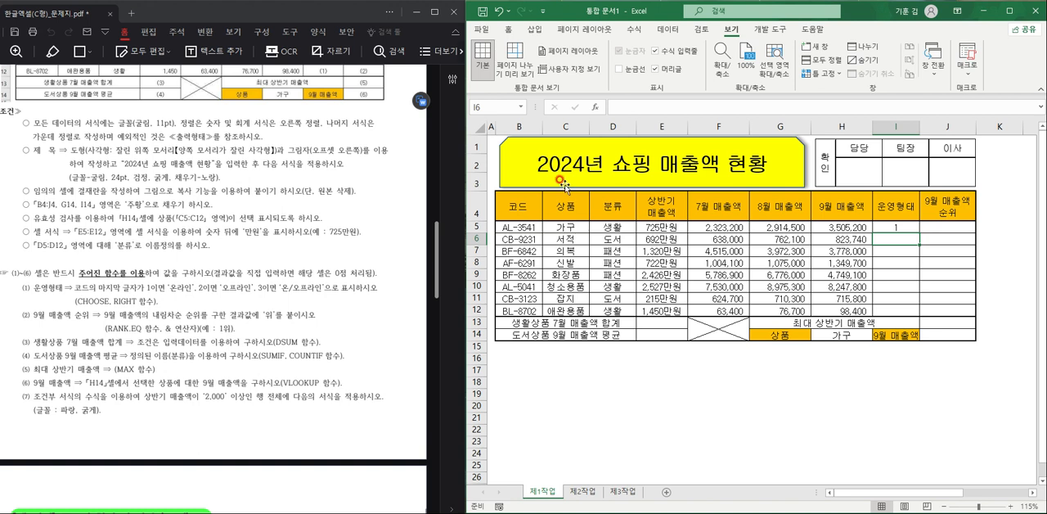
left_click(906, 225)
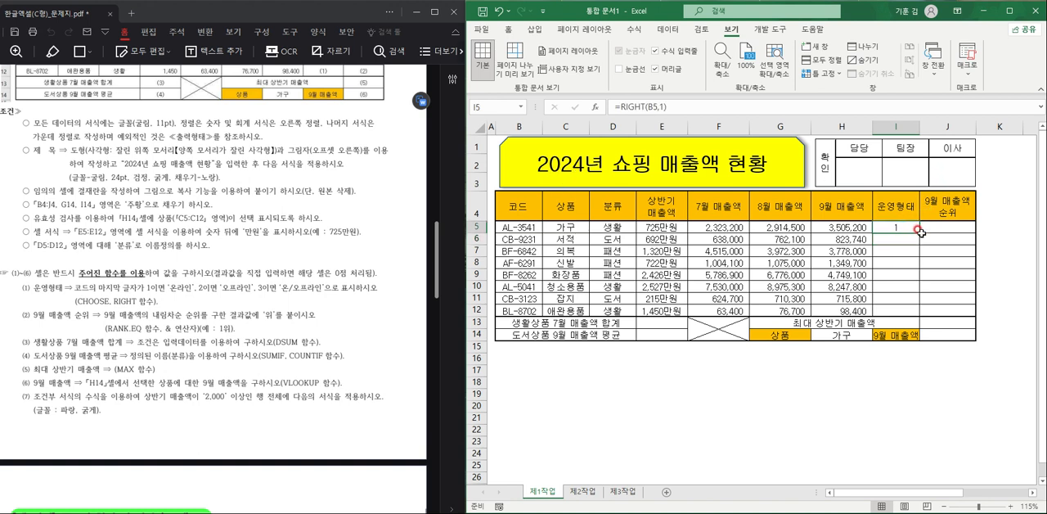
left_click_drag(917, 230, 900, 314)
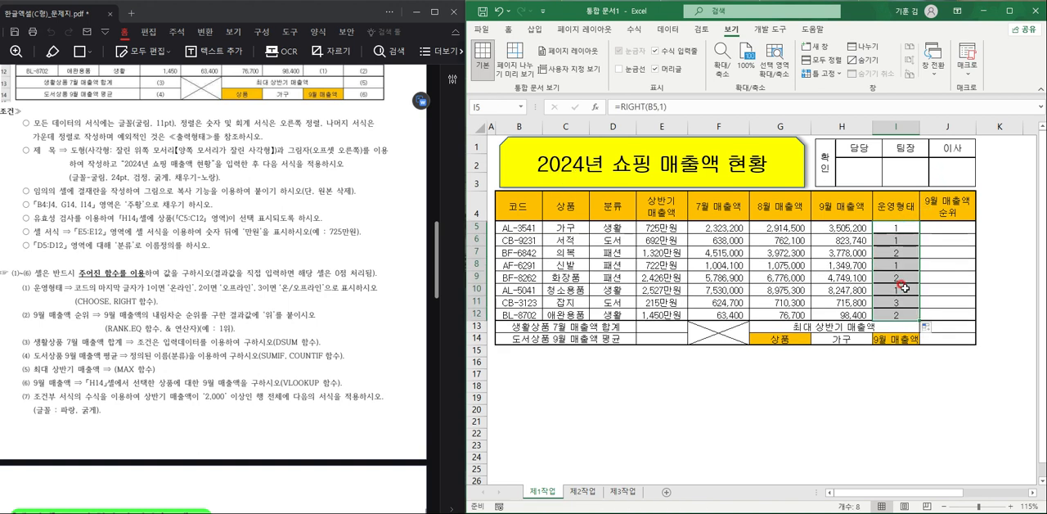
- Extend the formula in cell I5 to =CHOOSE(RIGHT(B5,1),"온라인","오프라인","온/오프라인")
double_click(903, 230)
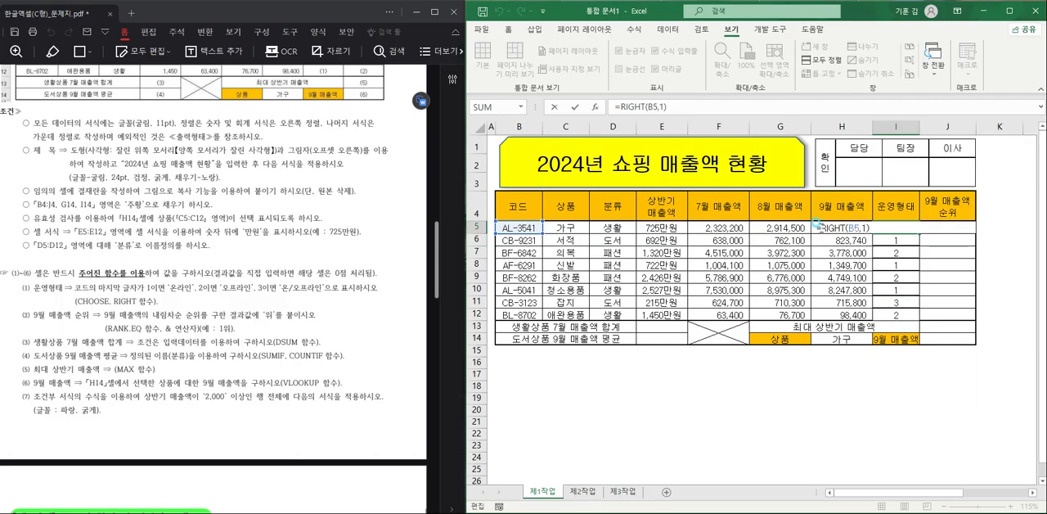
type("CHOOSE(")
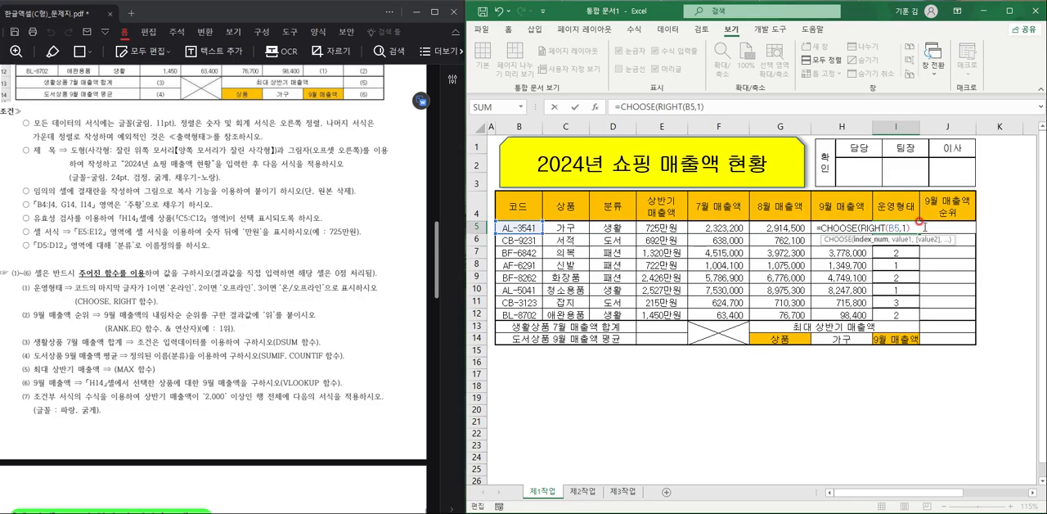
type(",")
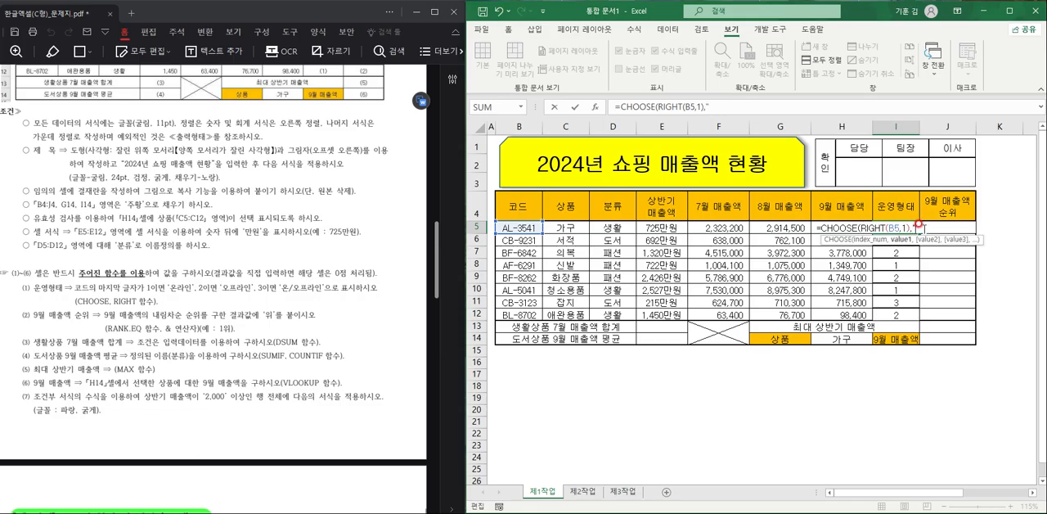
type("온라인\",")
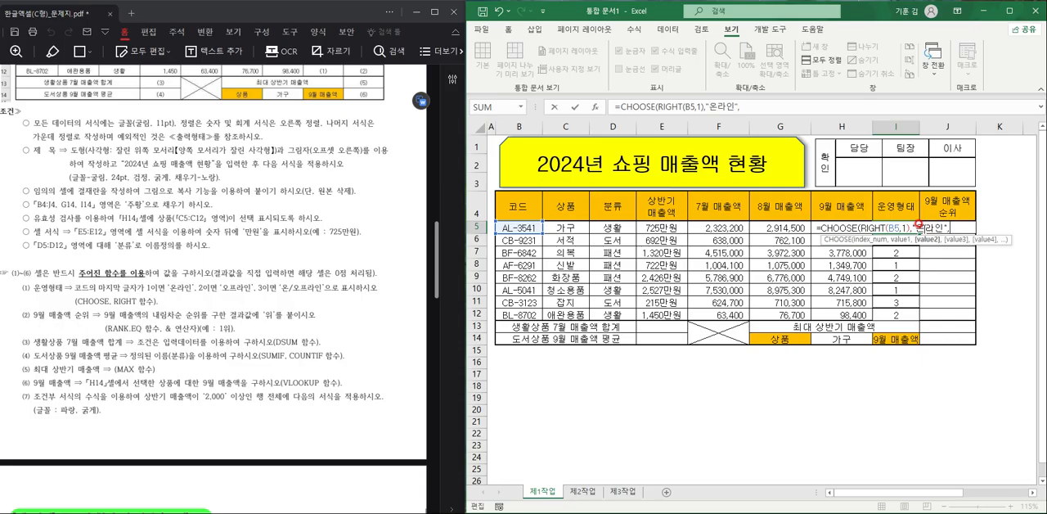
type("오프라인")
type("\",")
type("\"오")
type("/오프라인")
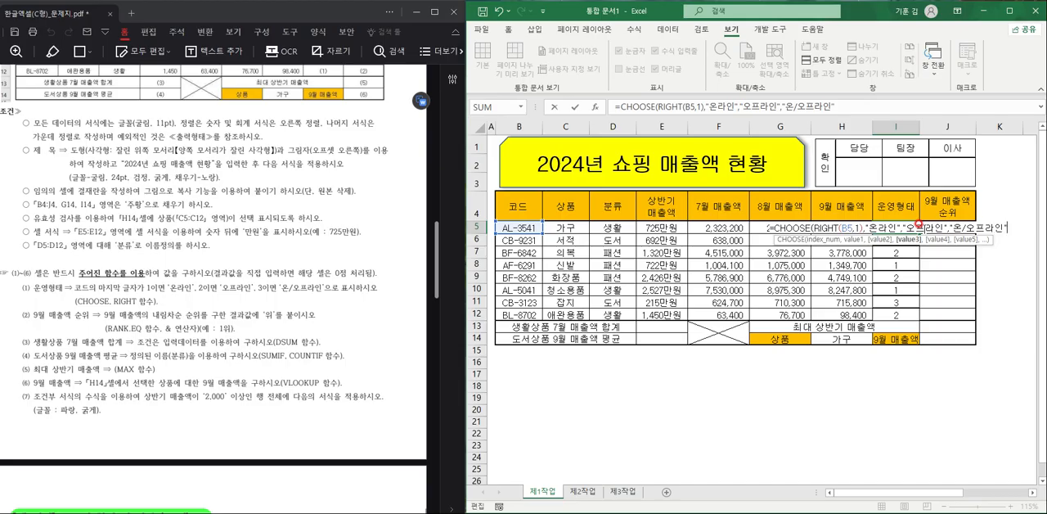
type("\")")
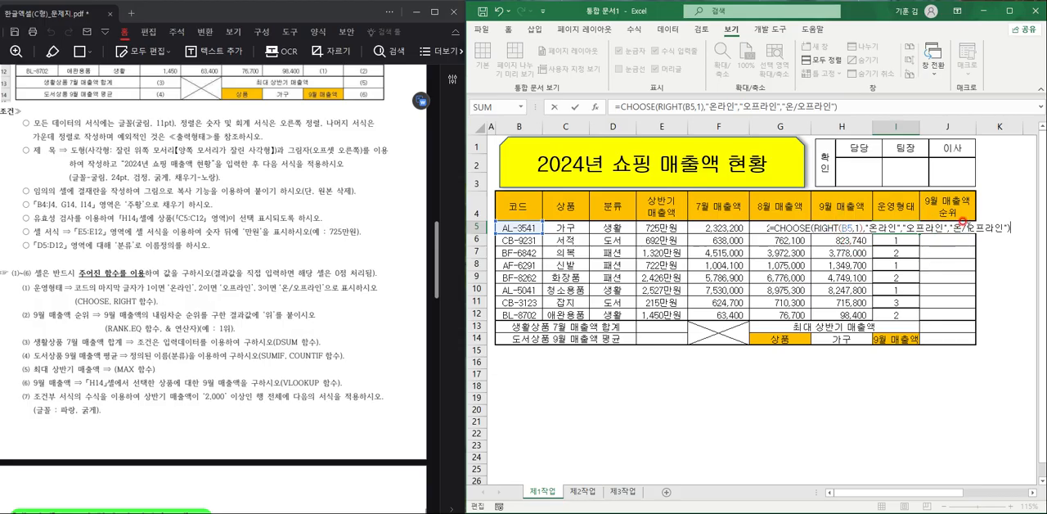
key("Return")
- Fill the CHOOSE formula from I5 down to I12 and autofit the width of column I
left_click(909, 228)
left_click_drag(916, 233, 921, 320)
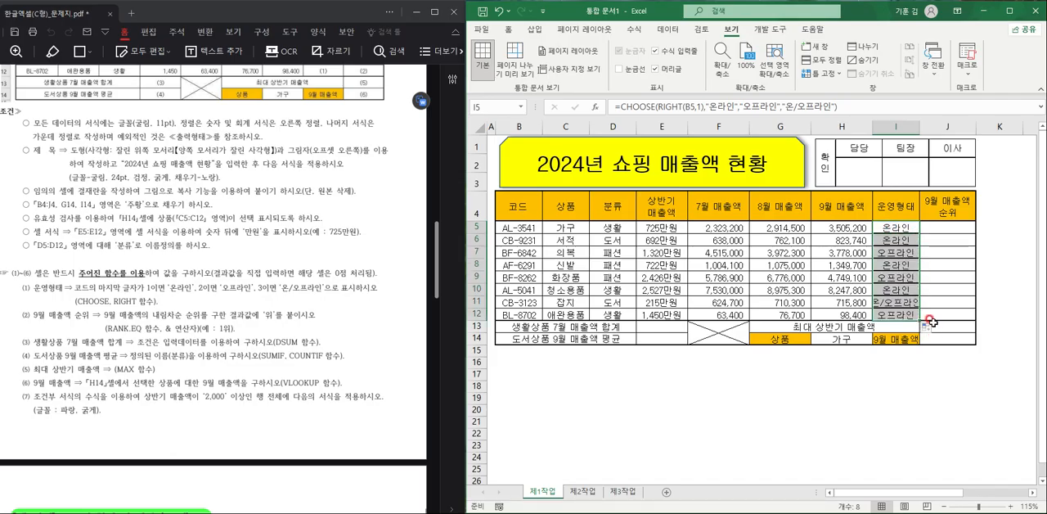
double_click(919, 126)
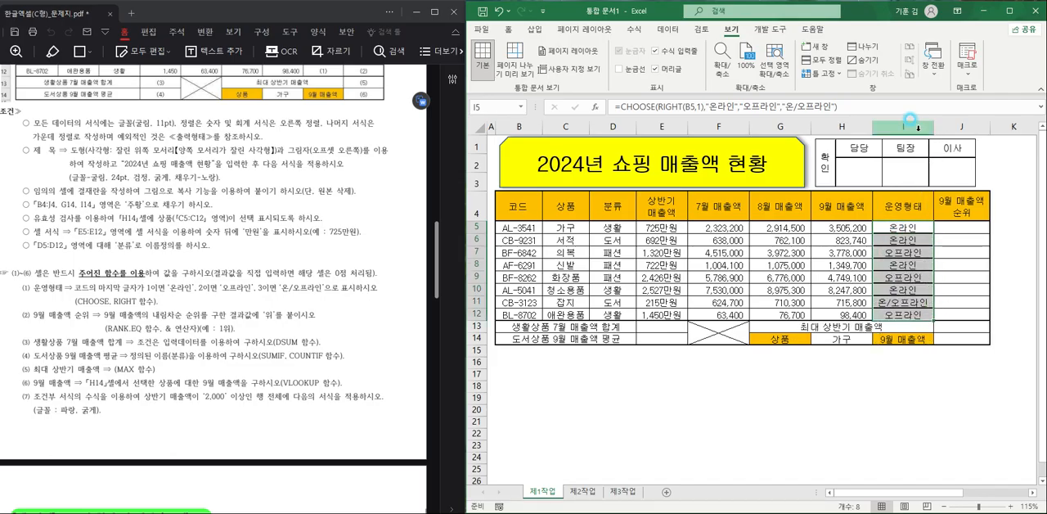
- Enter =RANK.EQ(H5,$H$5:$H$12,0) in cell J5 to rank the 9월 매출액 values in descending order
left_click(951, 229)
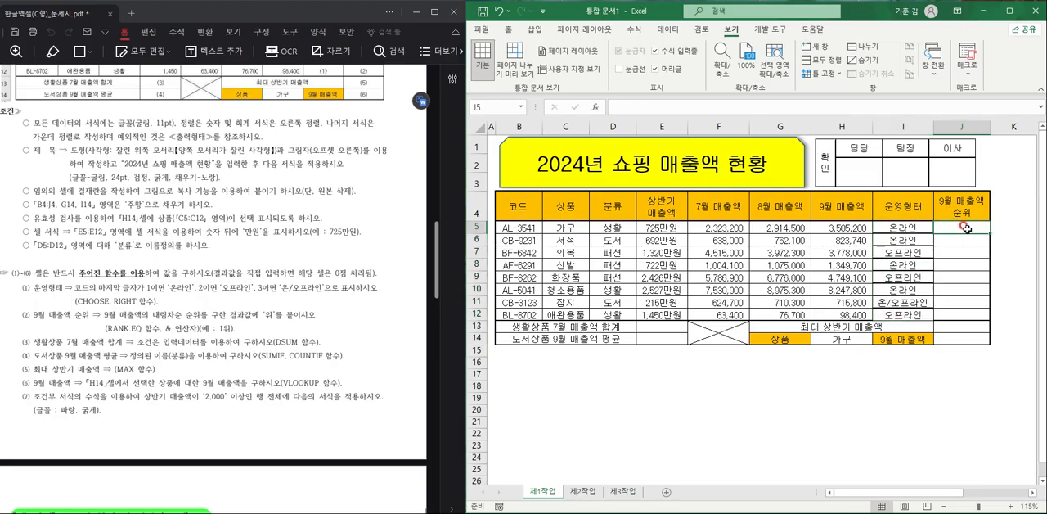
type("=ㄱ")
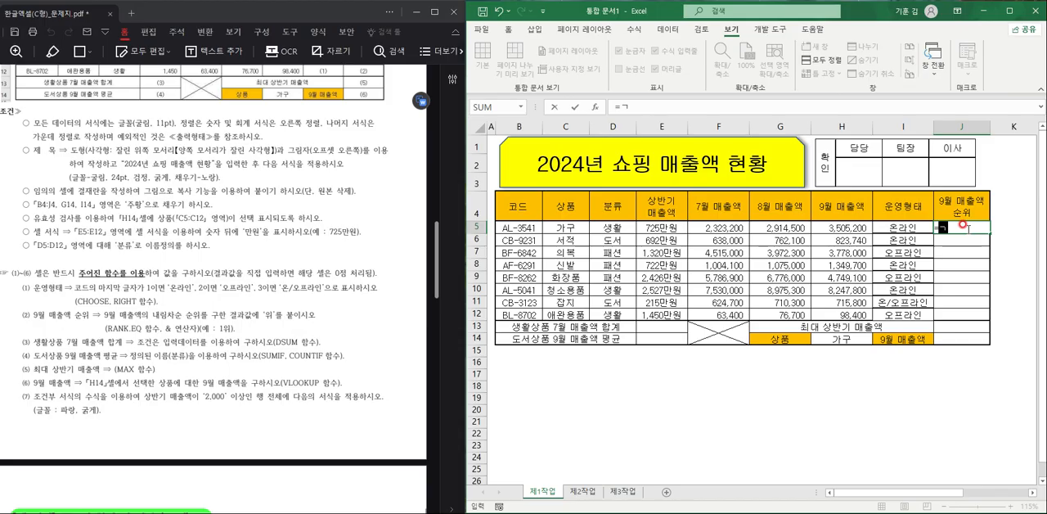
type("RA")
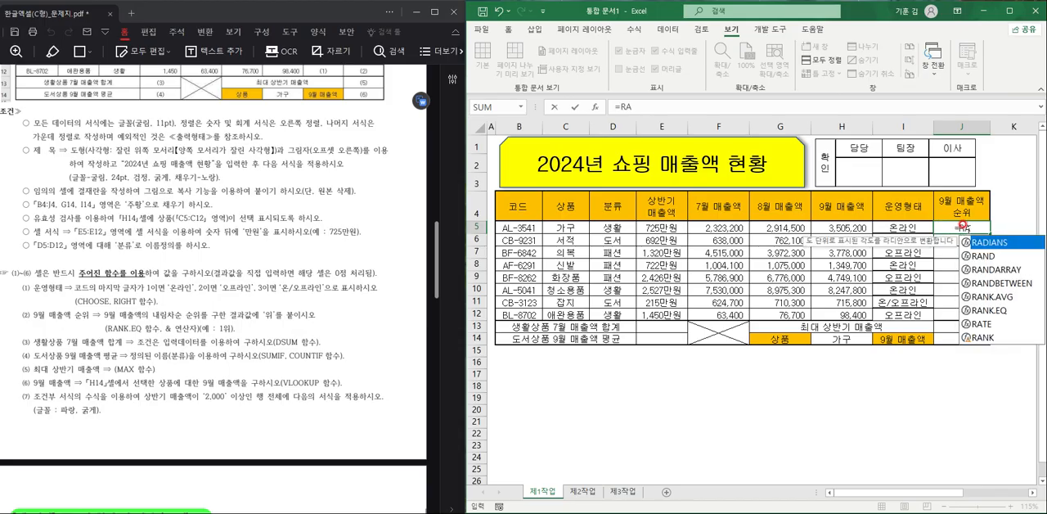
type("NK")
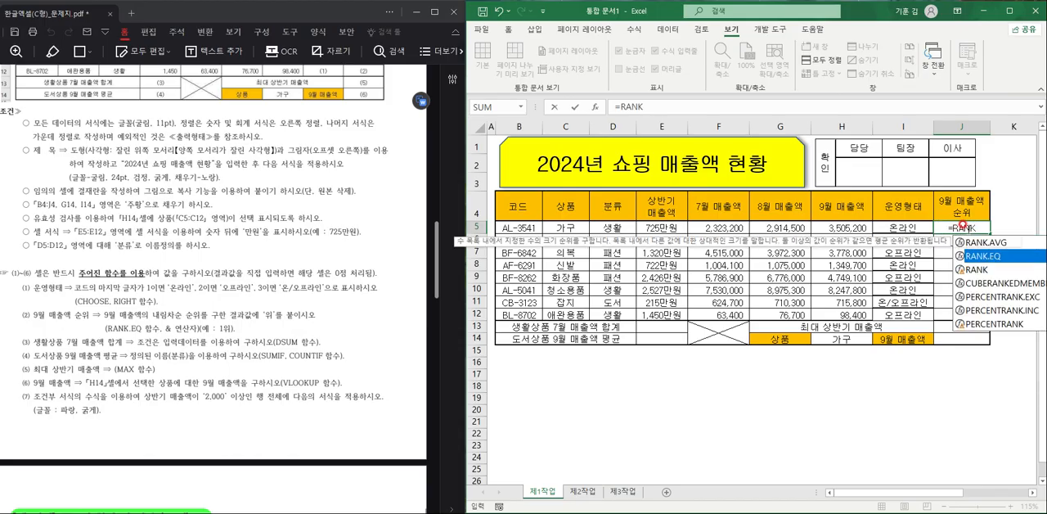
key("Up")
key("Tab")
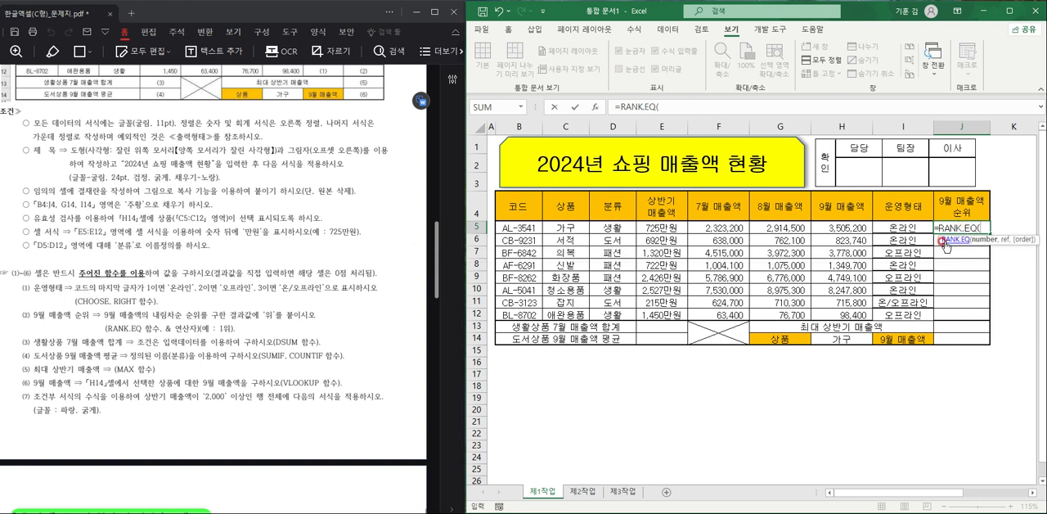
left_click(837, 228)
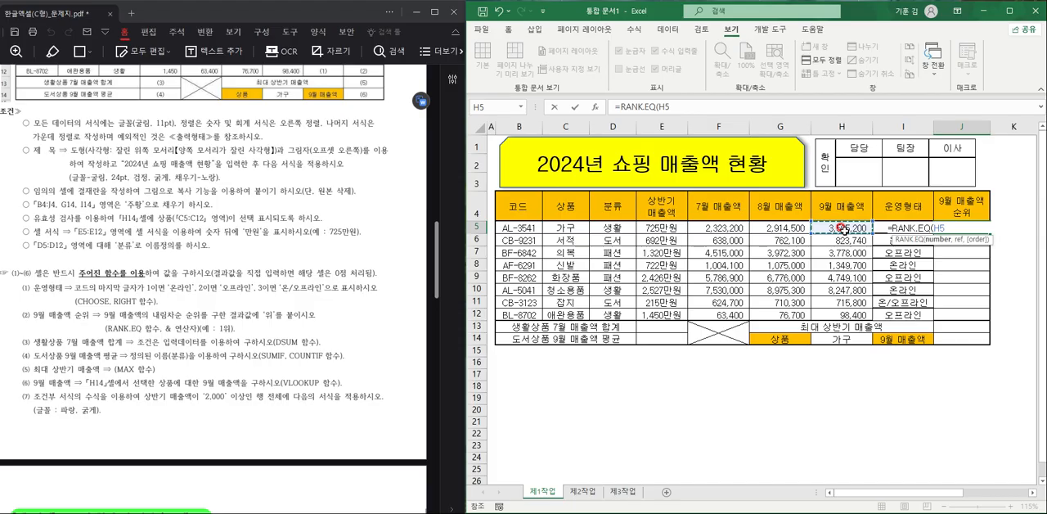
type(",")
left_click_drag(836, 312, 842, 227)
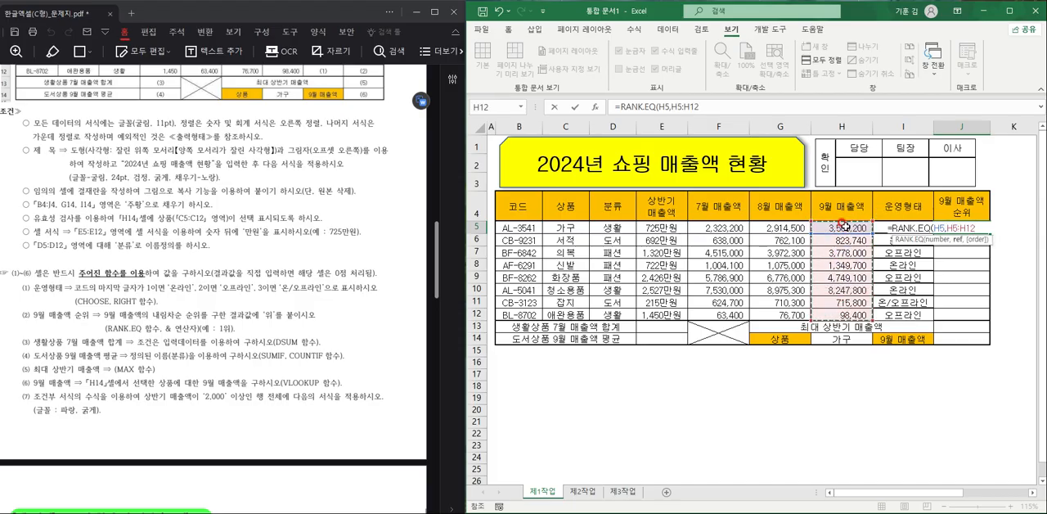
key("F4")
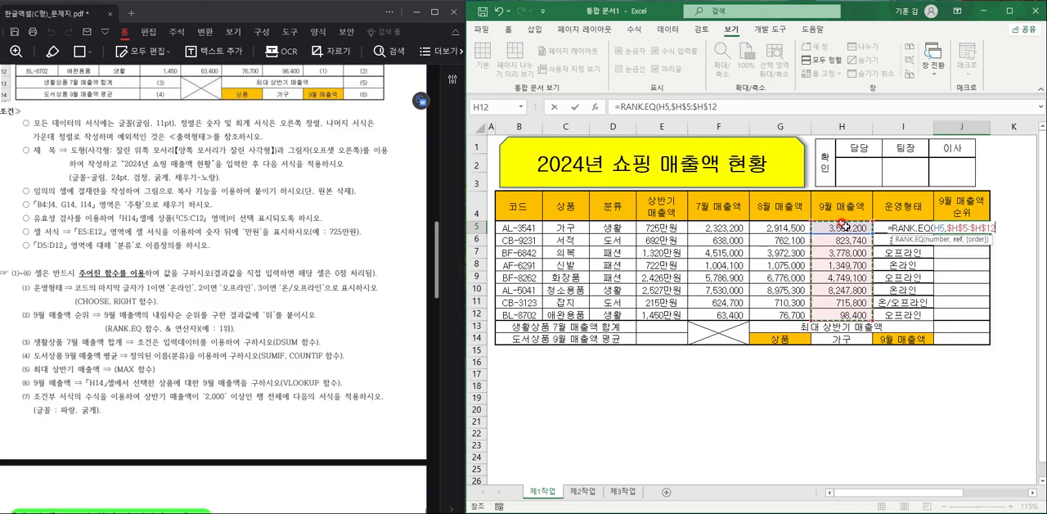
type(",")
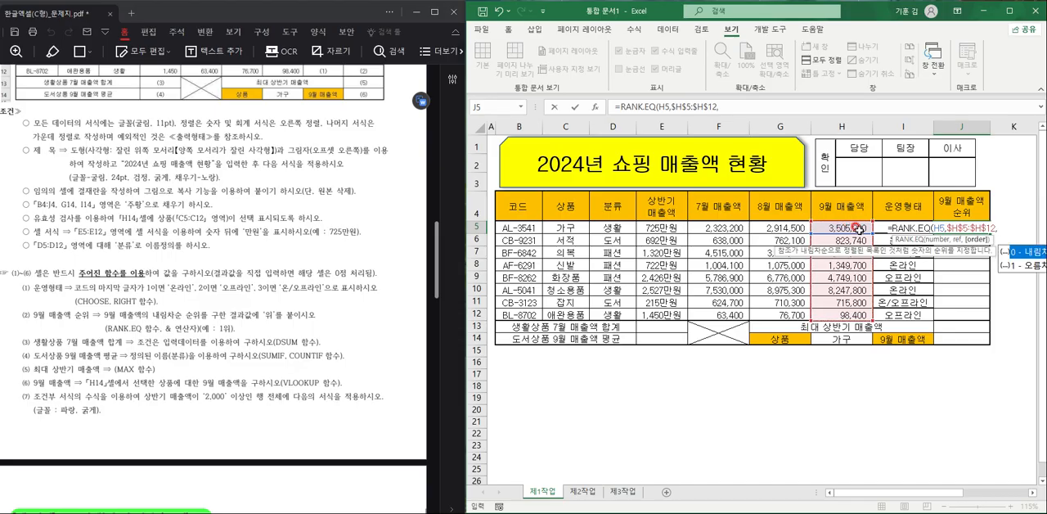
type("0")
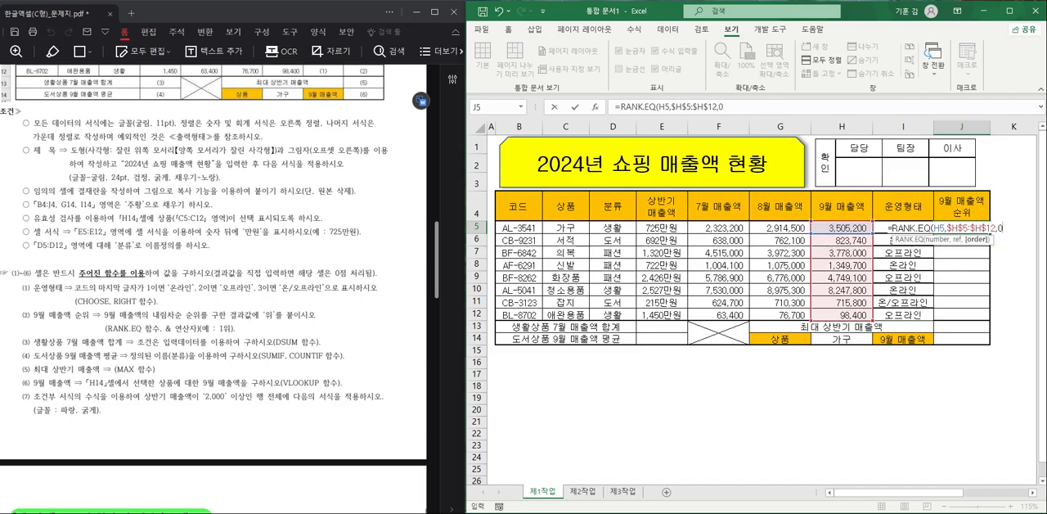
key("Return")
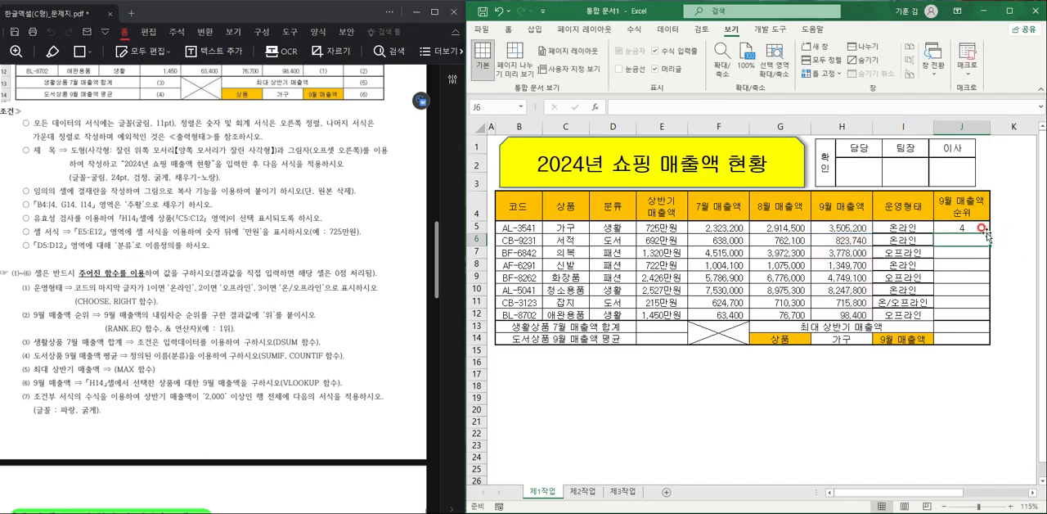
- Fill the RANK.EQ formula from J5 down to J12
left_click(980, 228)
left_click_drag(989, 233, 975, 319)
left_click(979, 228)
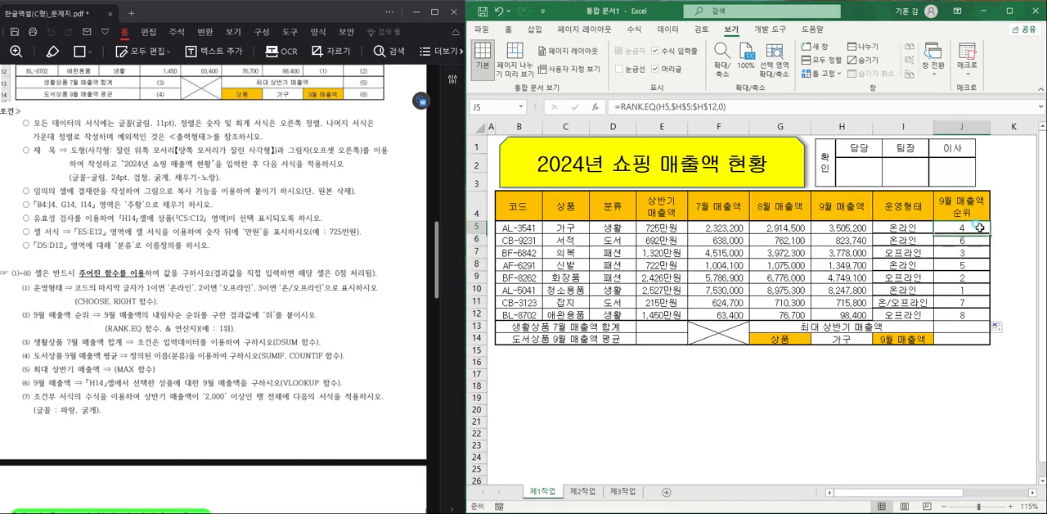
- Append &"위" to the RANK.EQ formula in J5 and fill it down to J12
double_click(979, 228)
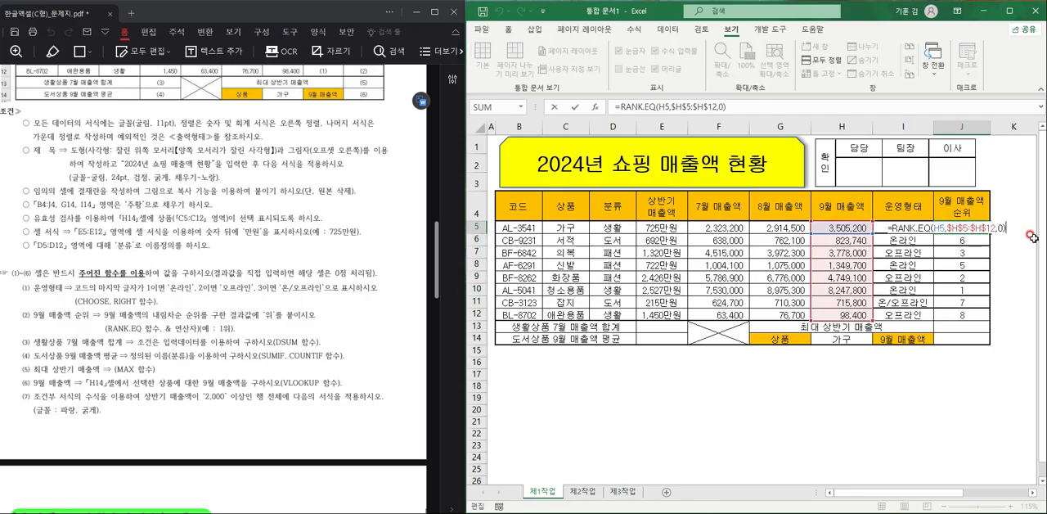
type("&\"위")
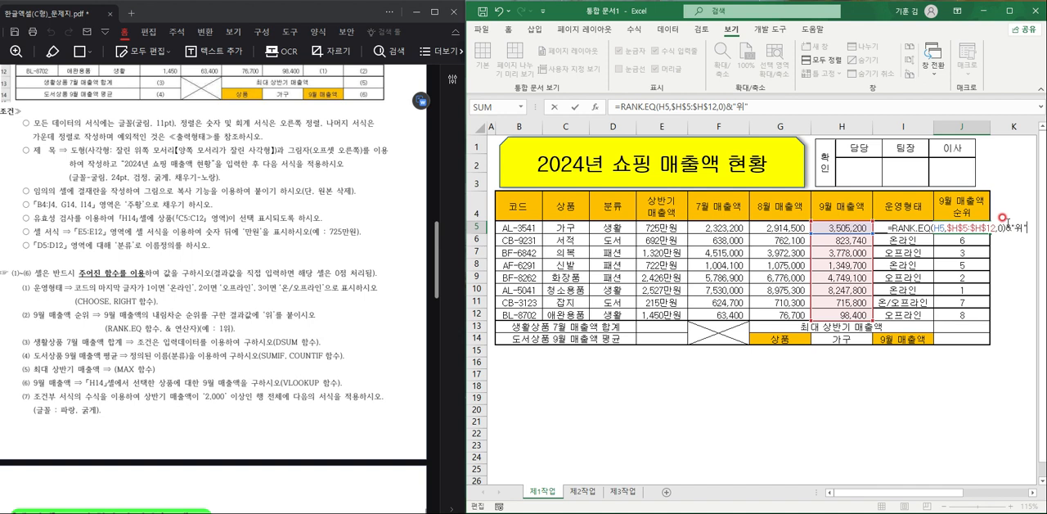
left_click_drag(1004, 226, 1033, 235)
key("Return")
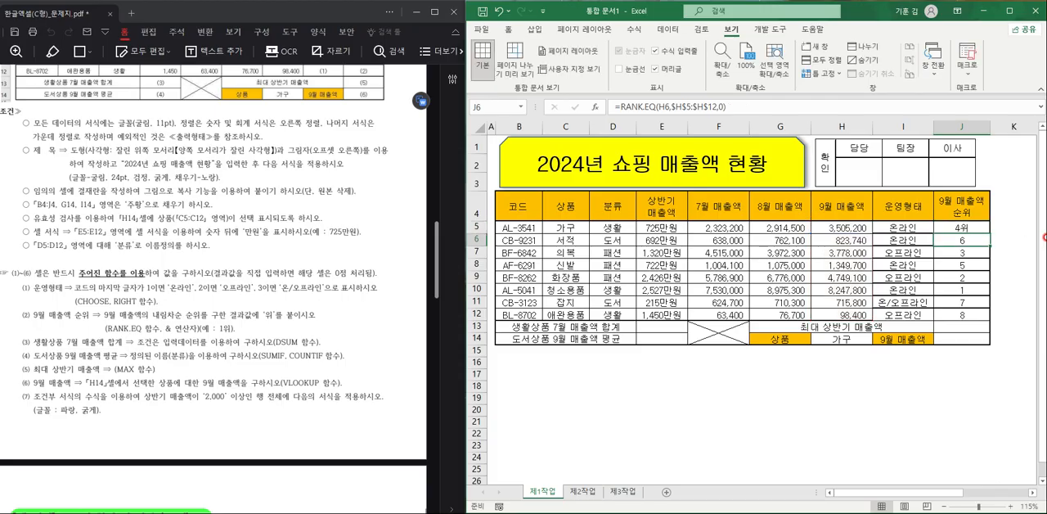
left_click(981, 231)
double_click(988, 233)
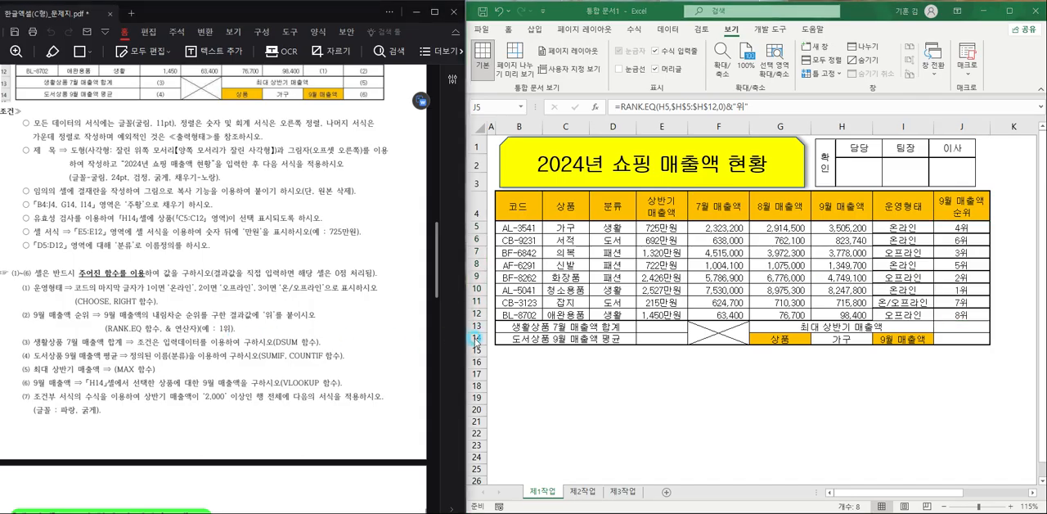
- Enter =DSUM(B4:H12,F4,D4:D5) in cell E13 to total the 7월 매출액 of the 생활 products
left_click(682, 327)
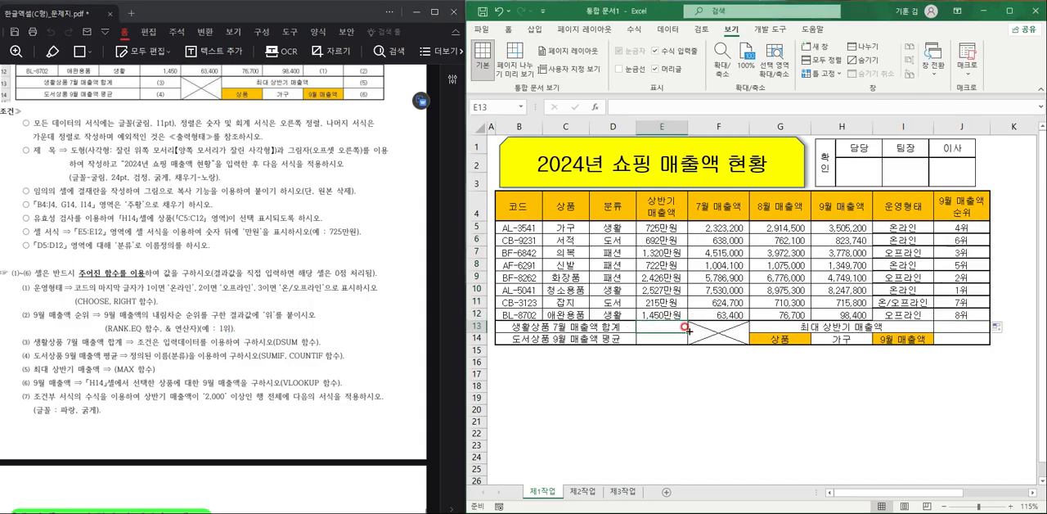
type("=ㅇ")
key("BackSpace")
type("dsum")
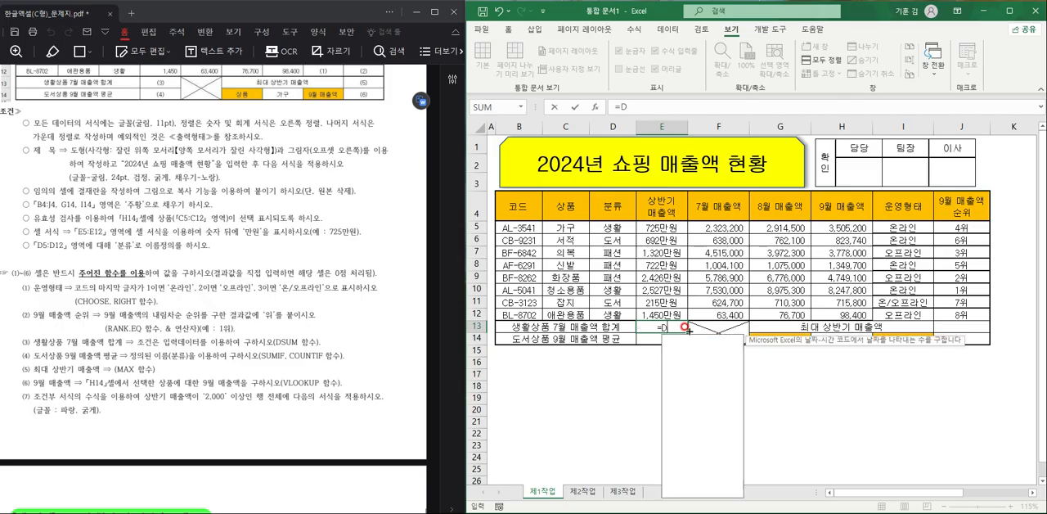
key("Tab")
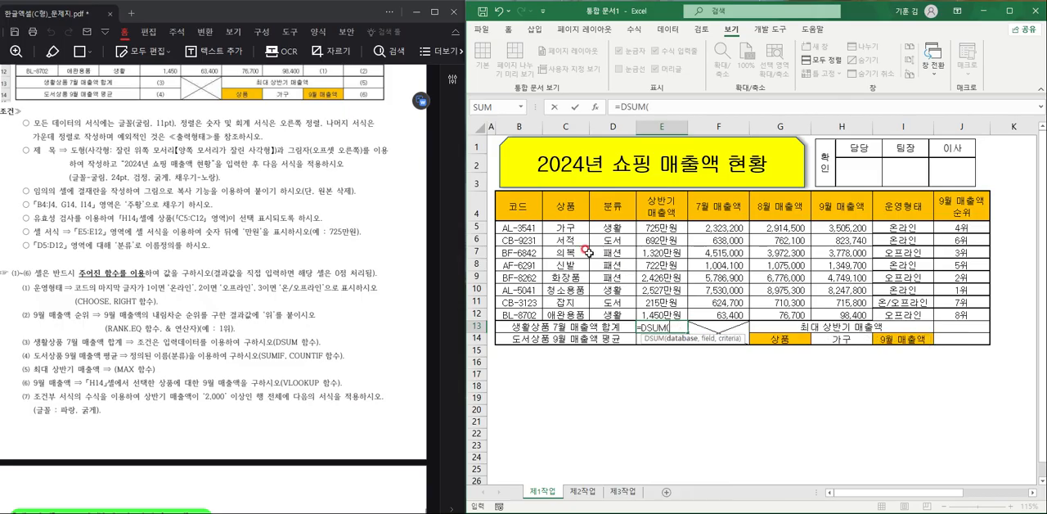
left_click_drag(532, 209, 847, 315)
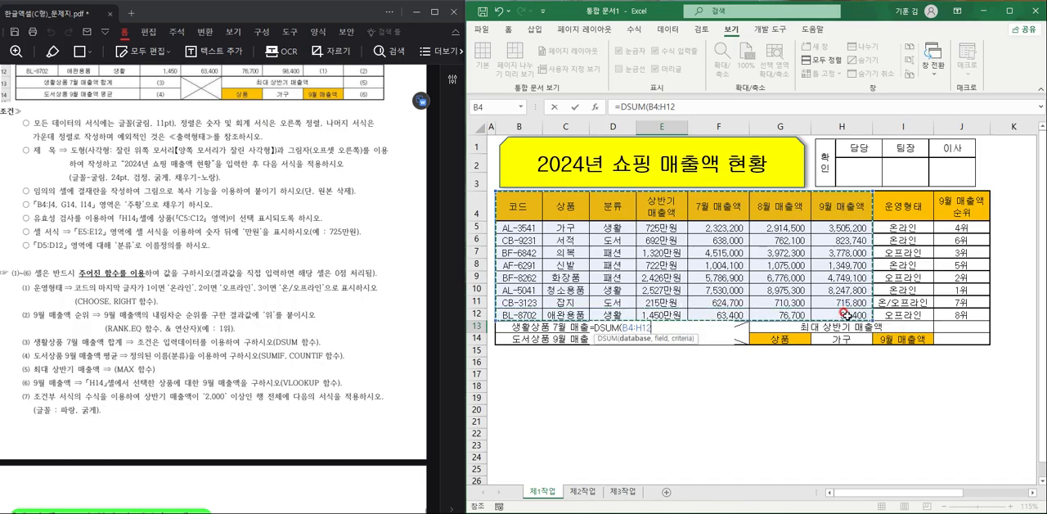
type(",")
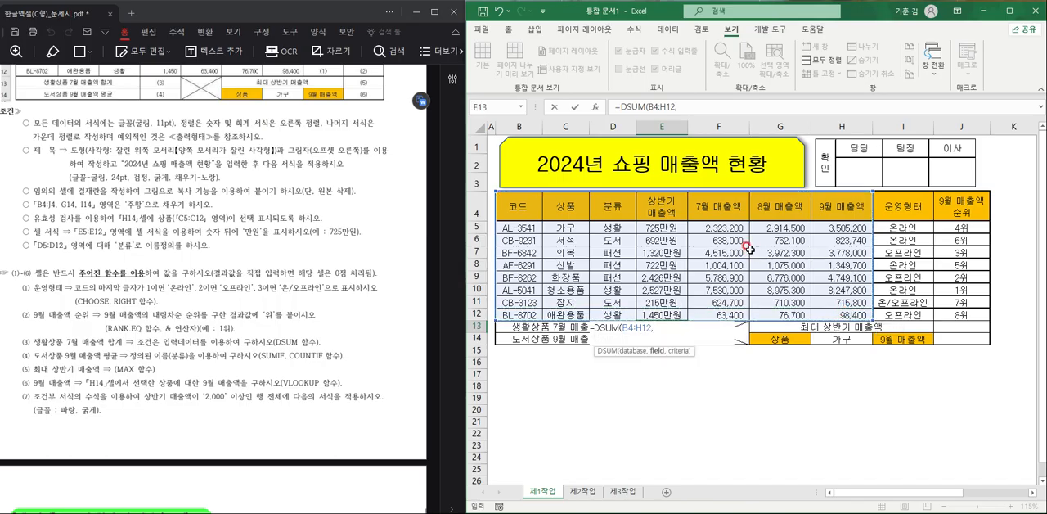
left_click(725, 209)
type(",")
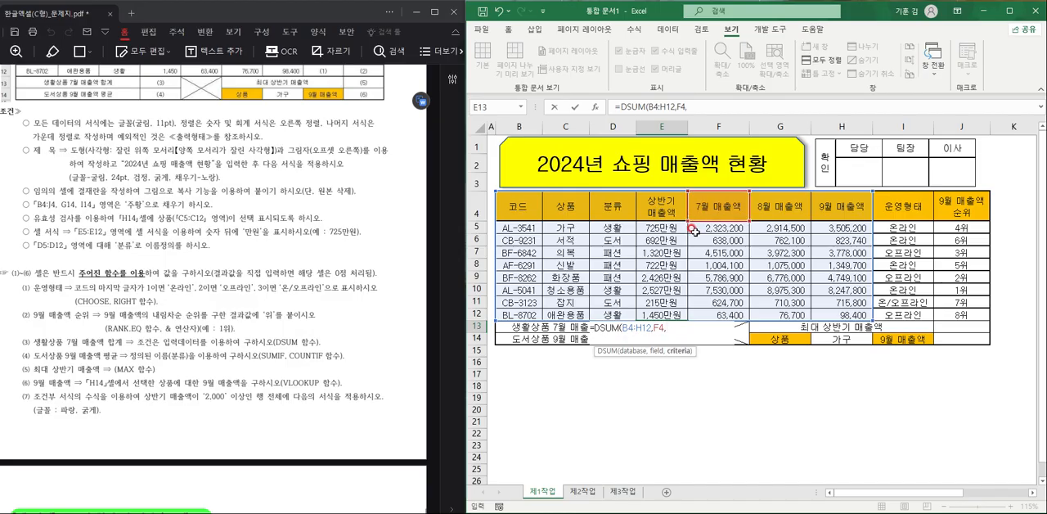
left_click_drag(614, 208, 619, 226)
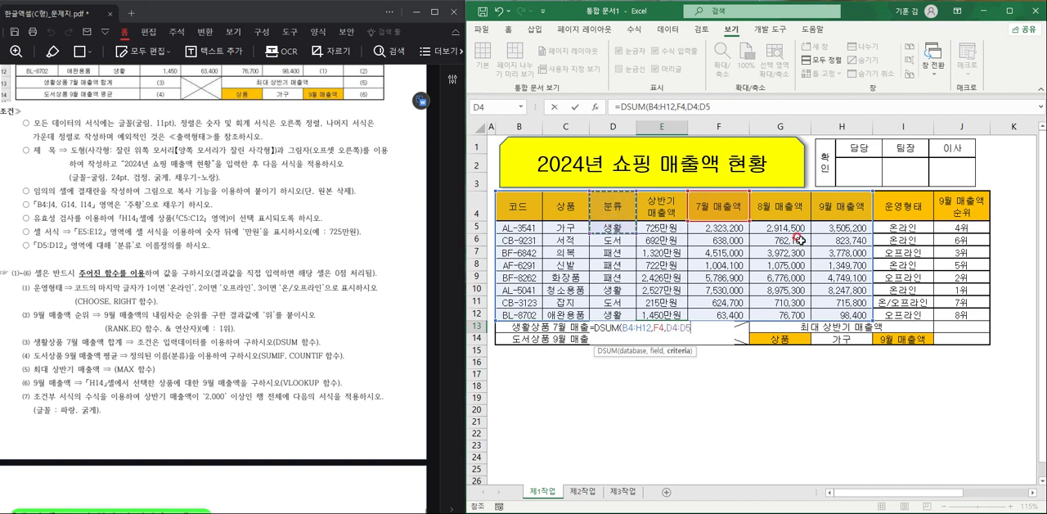
type(")")
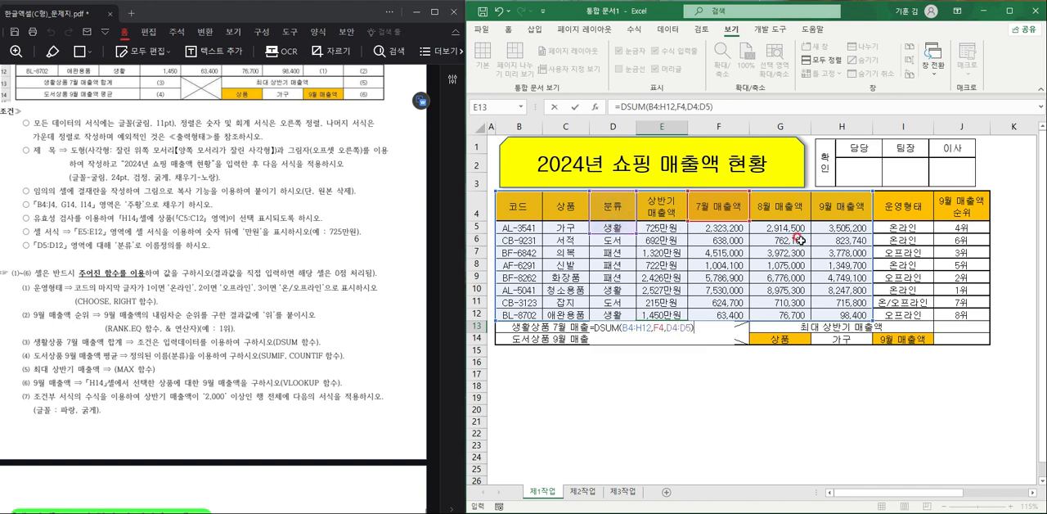
key("Return")
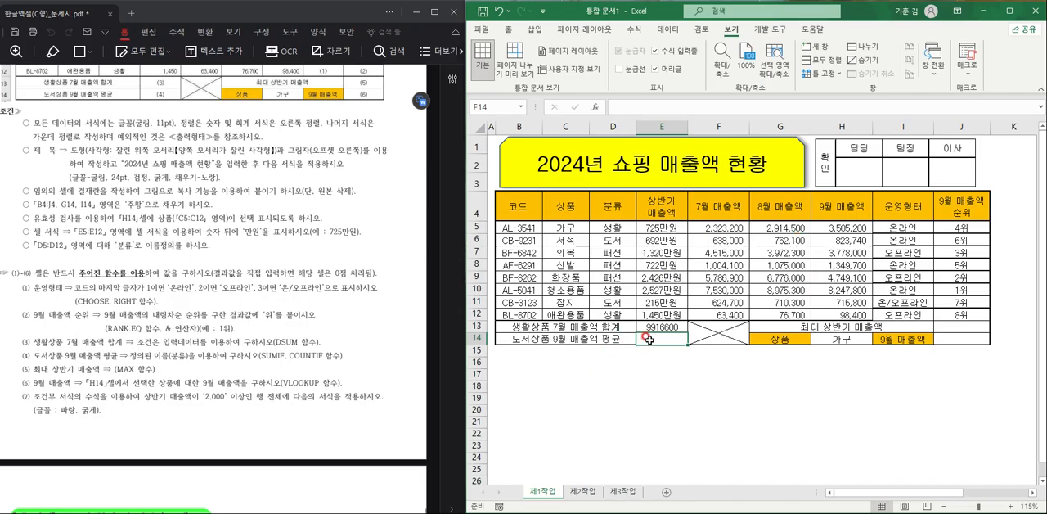
- Enter =SUMIF(분류,"도서",H5:H12) in cell E14 to sum the 9월 매출액 of the 도서 products
type("=")
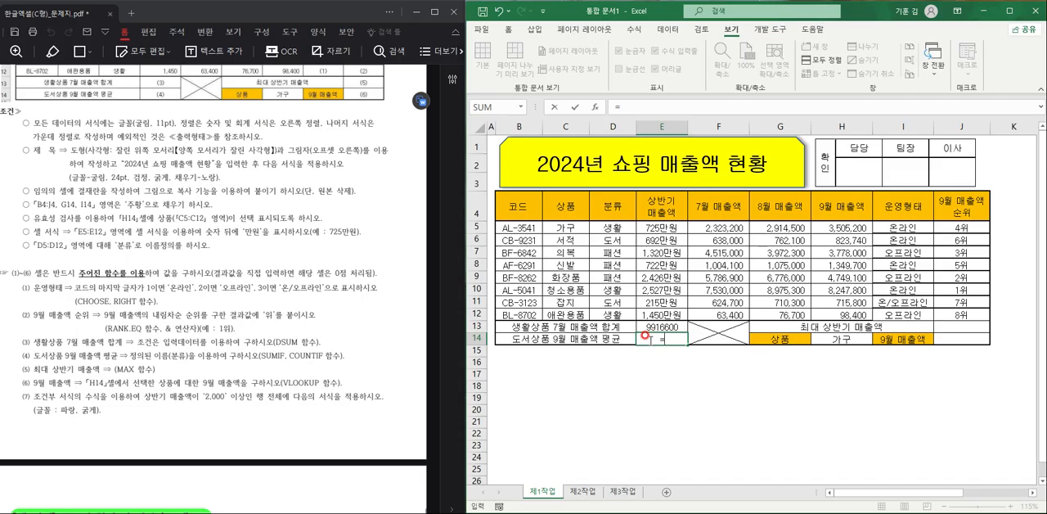
type("SUMIF(")
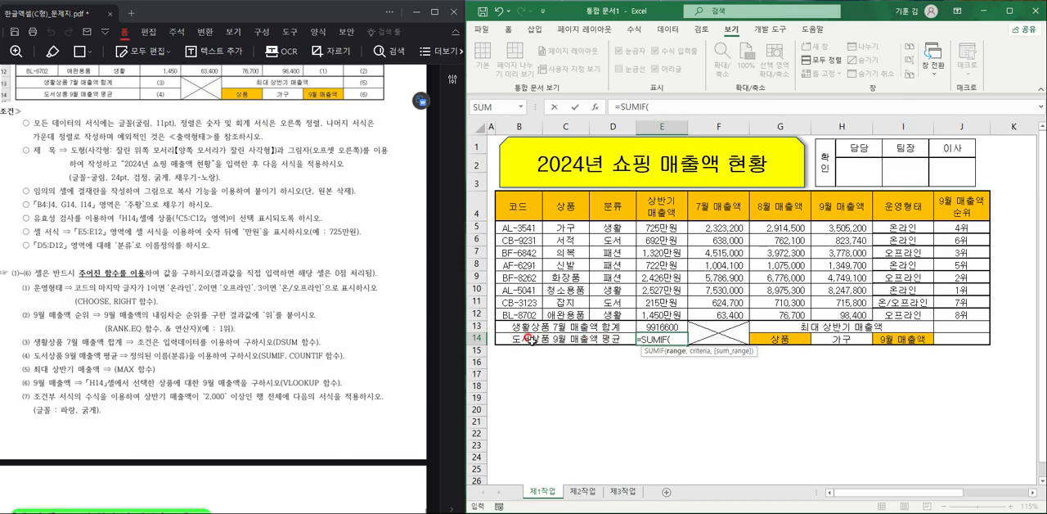
left_click_drag(619, 226, 619, 314)
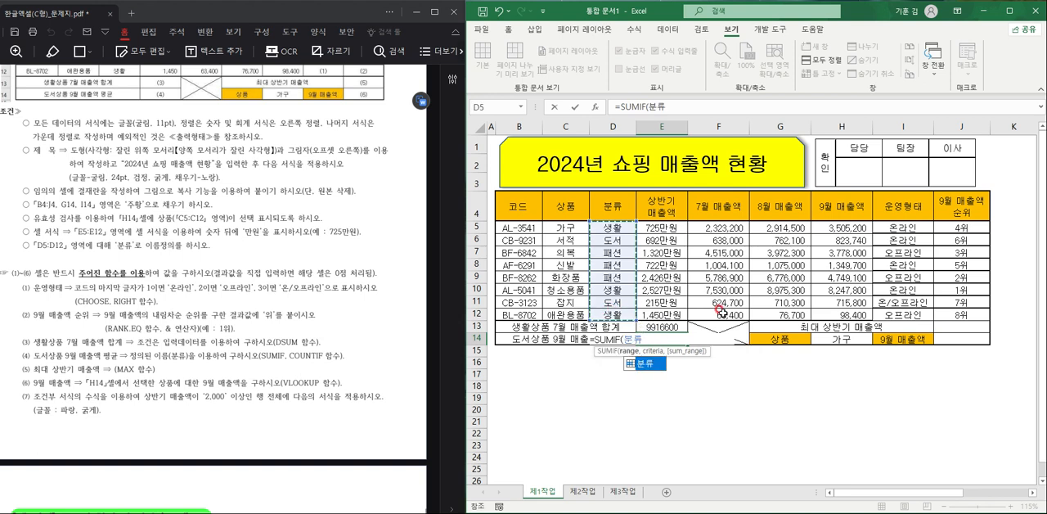
type(",")
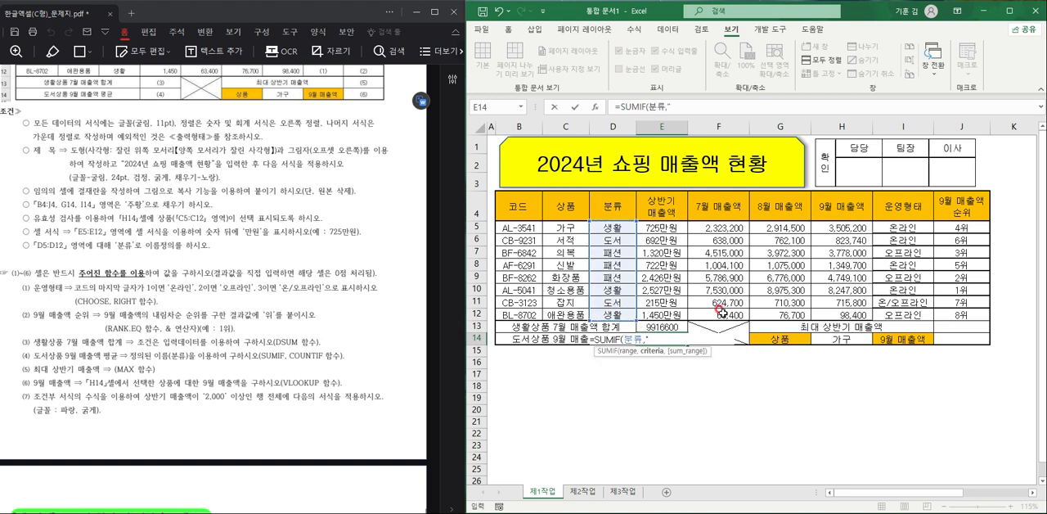
type("\"도서\",")
left_click_drag(835, 227, 835, 314)
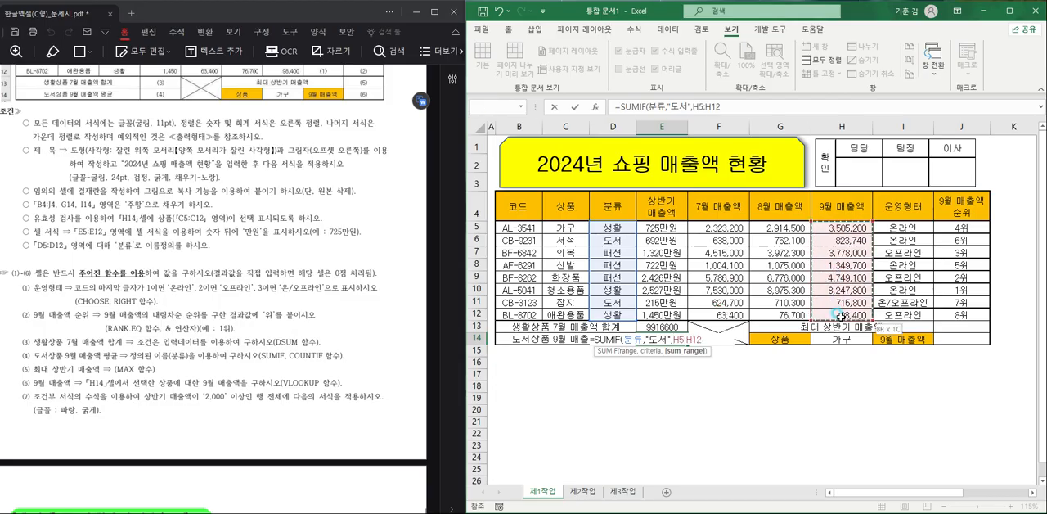
type(")")
key("Return")
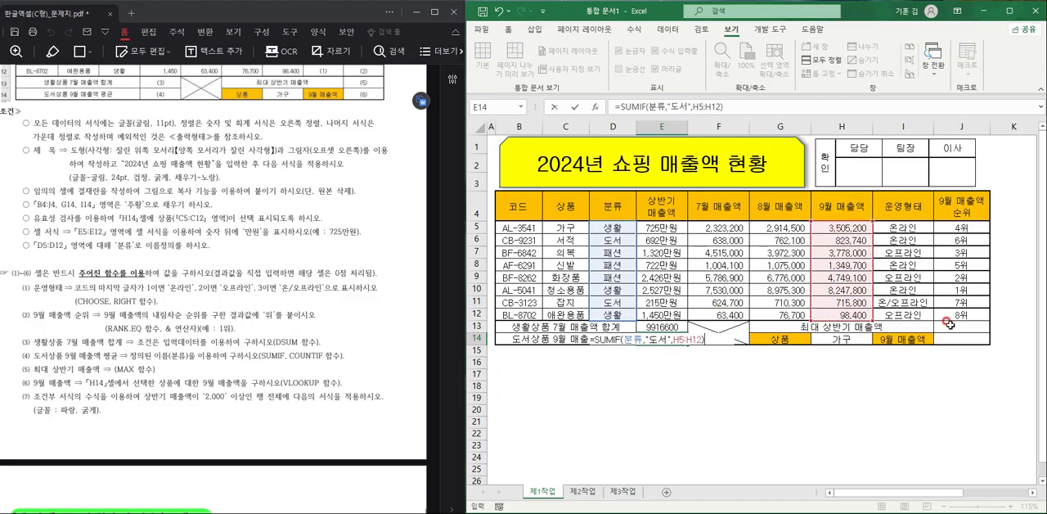
- Extend the formula in E14 to =SUMIF(분류,"도서",H5:H12)/COUNTIF(분류,"도서") to calculate the average
double_click(655, 337)
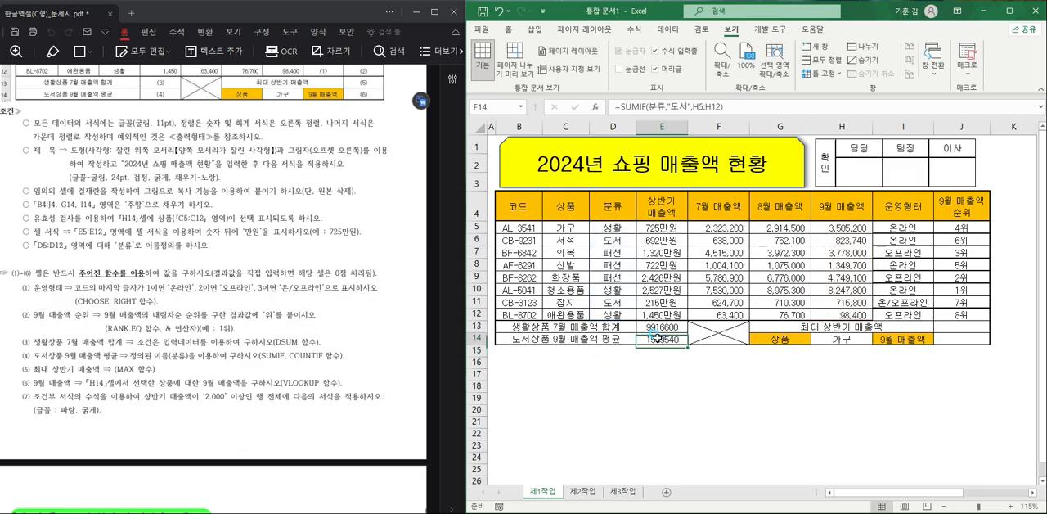
left_click(707, 338)
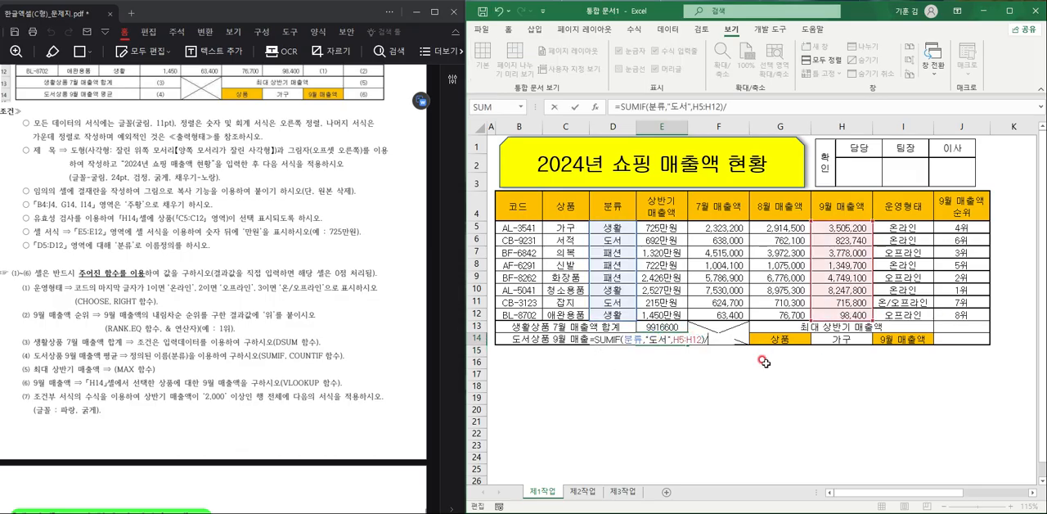
type("/COUNTIF(")
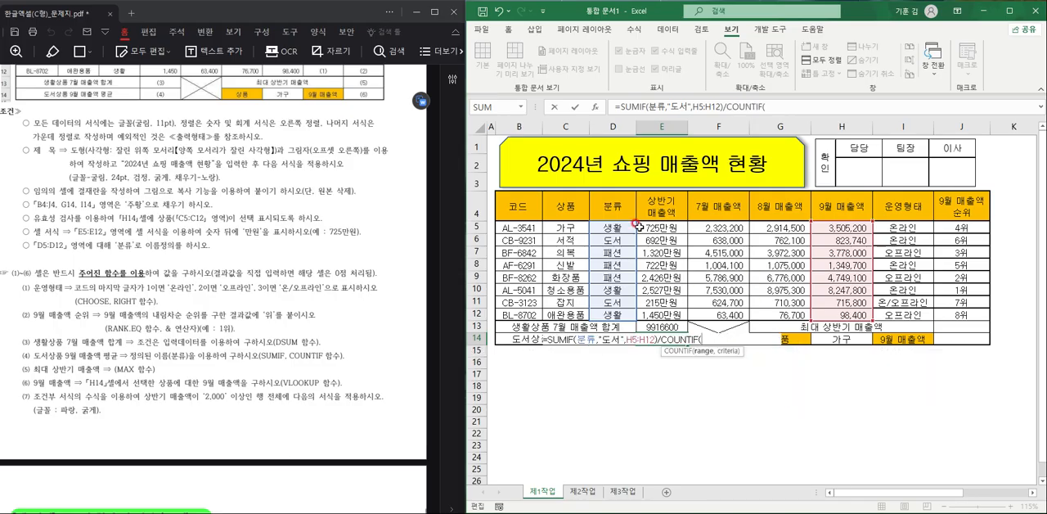
left_click_drag(629, 226, 630, 315)
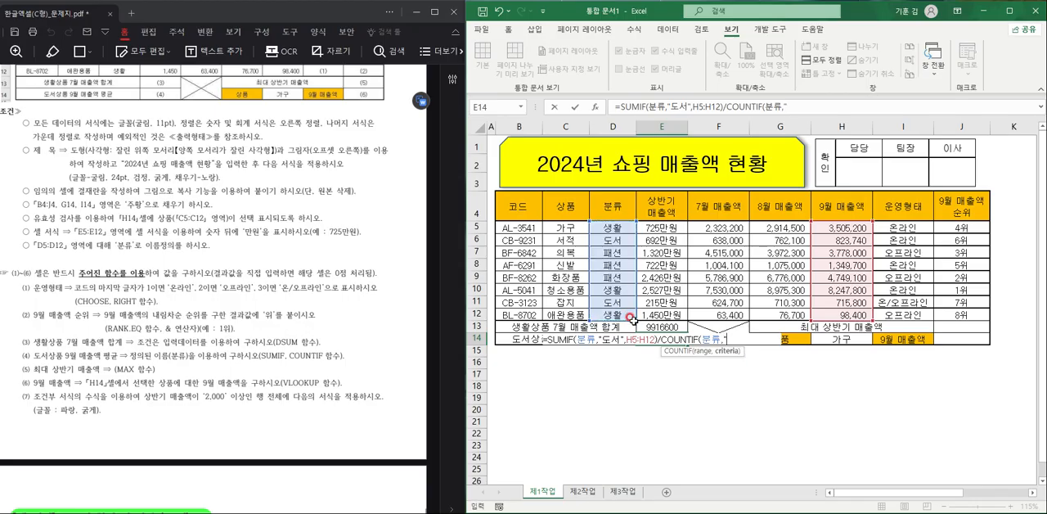
type("서\")")
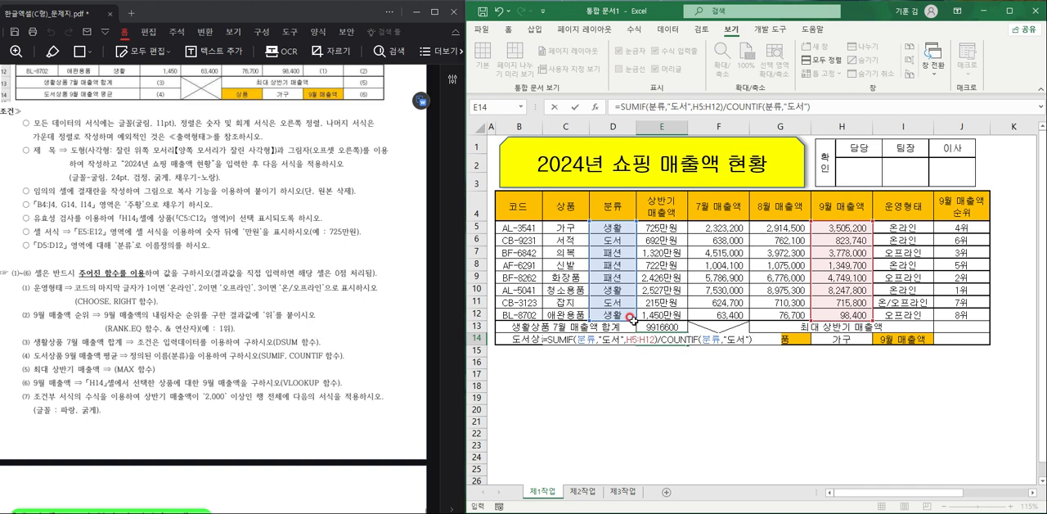
key("Return")
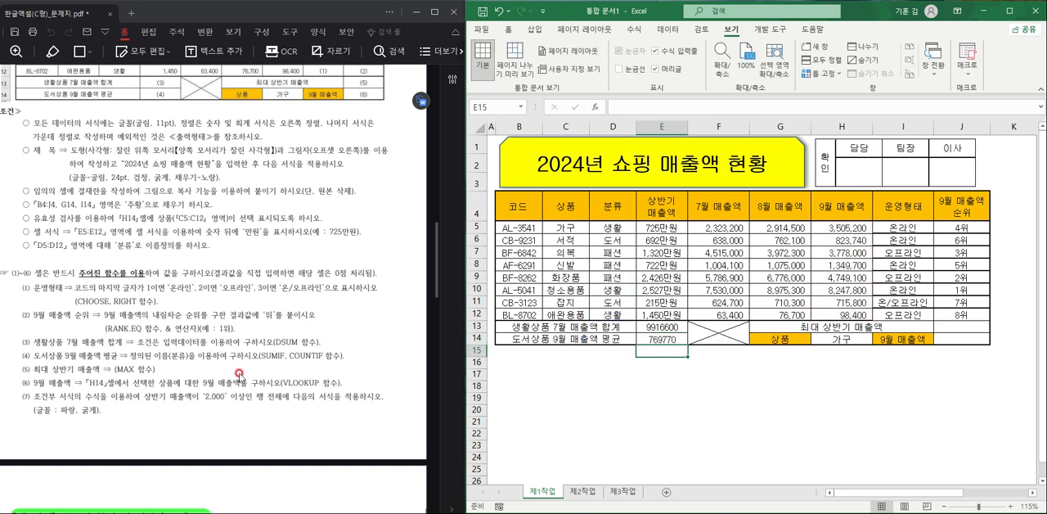
left_click(660, 336)
double_click(659, 337)
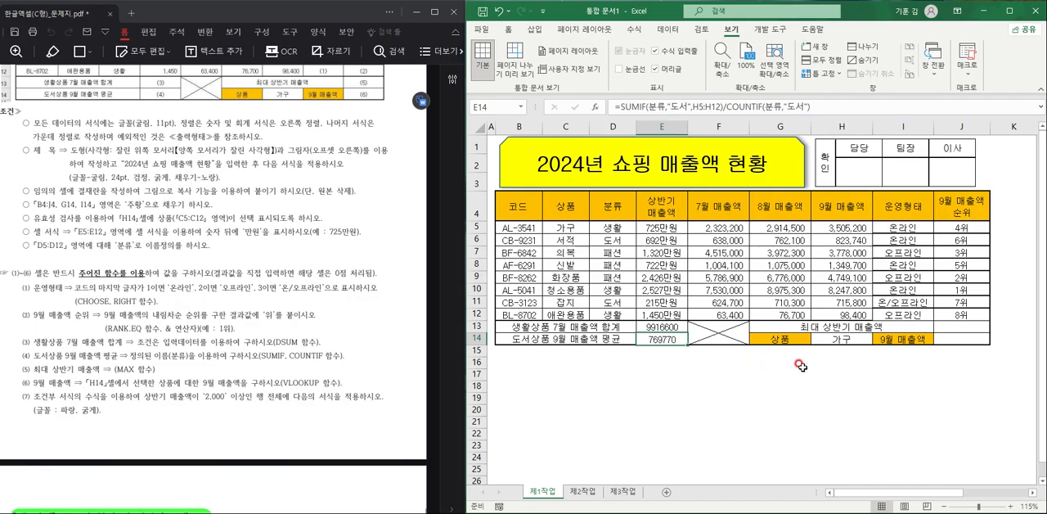
- Enter a MAX formula over E5:E12 in cell J13 for the 최대 상반기 매출액
left_click(946, 319)
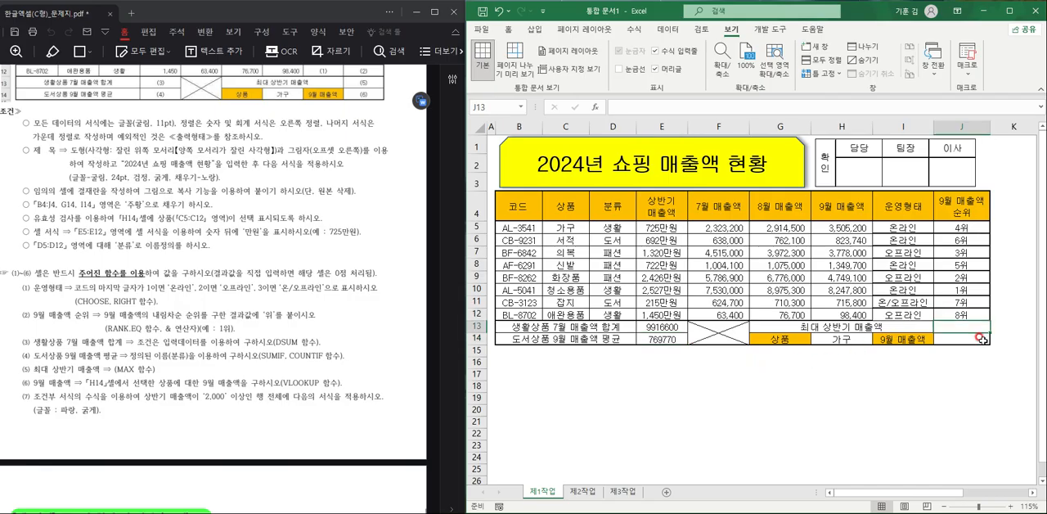
type("=")
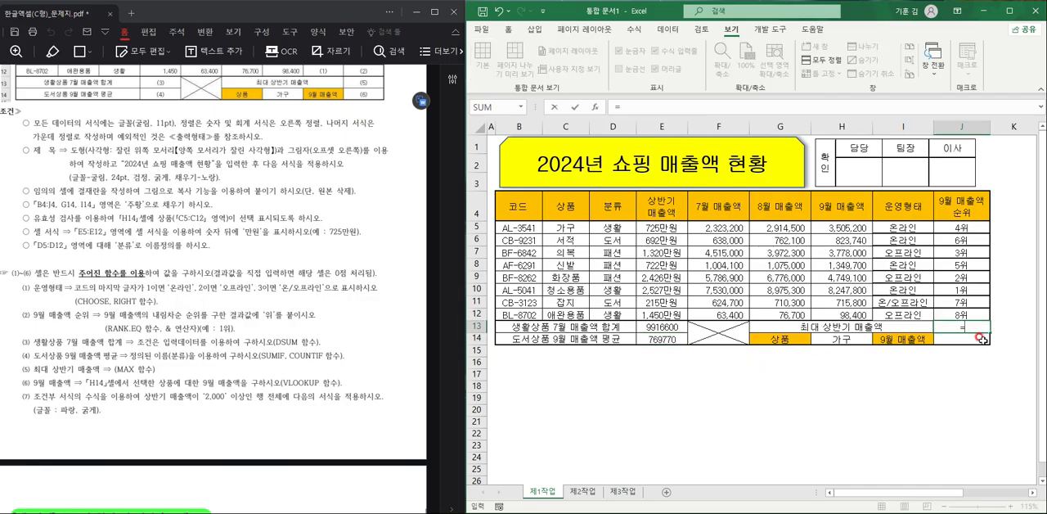
type("MAX(")
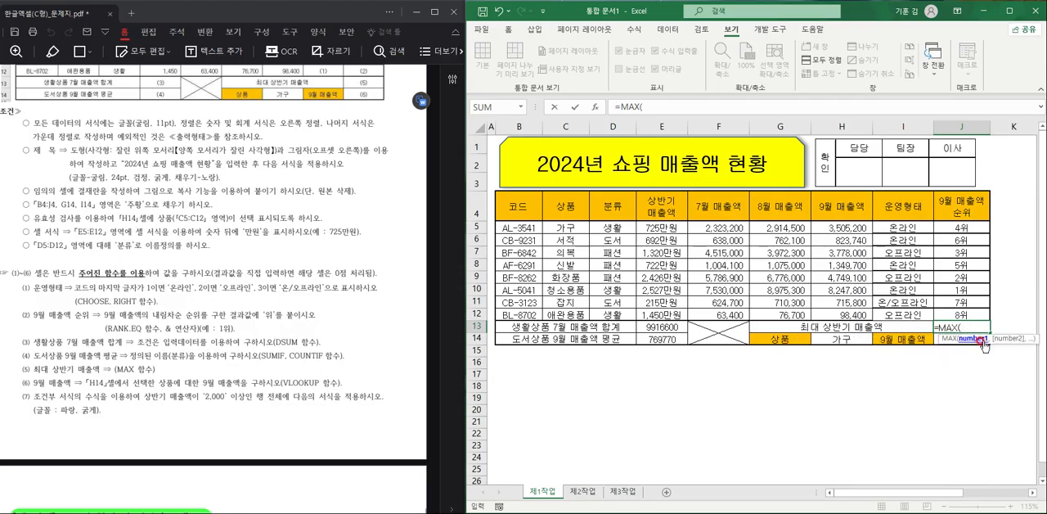
left_click_drag(659, 228, 670, 318)
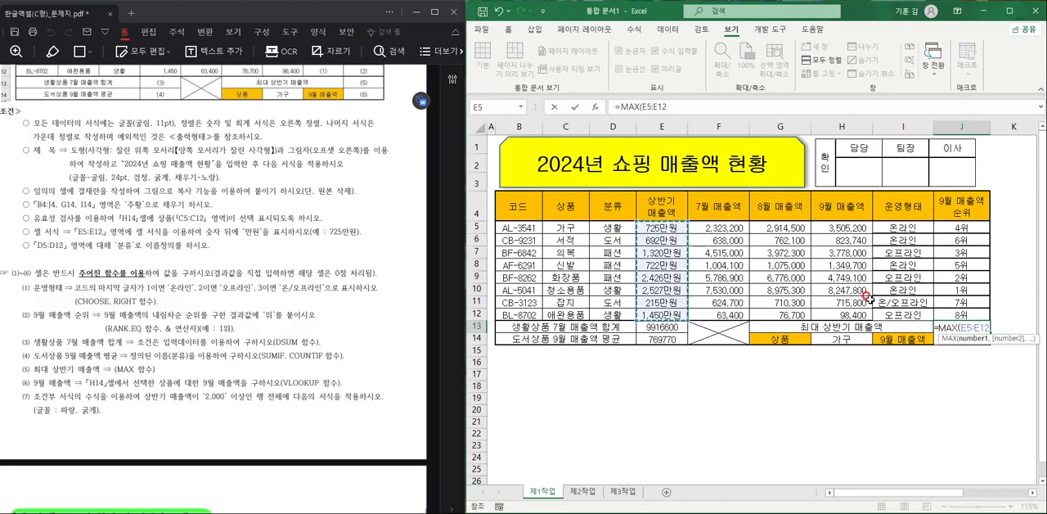
key("Return")
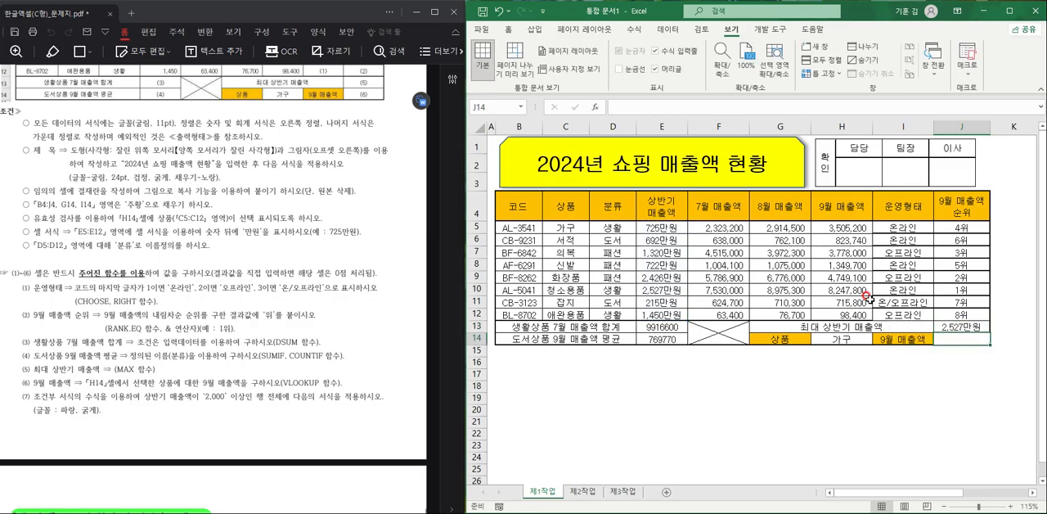
- Enter =VLOOKUP(H14,C4:H12,6,FALSE) in cell J14 to look up the 9월 매출액 of the product chosen in H14
type("=VLOOKUP(")
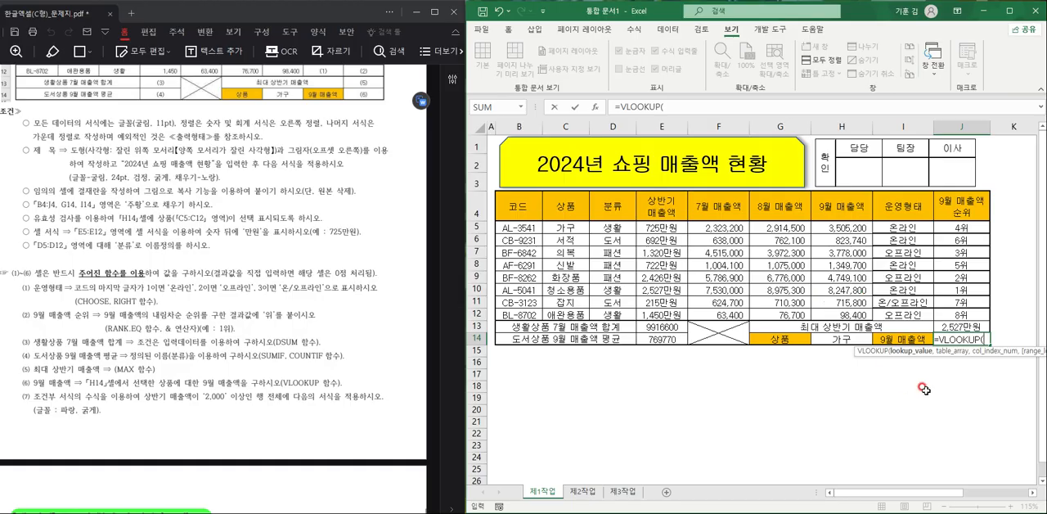
left_click(831, 338)
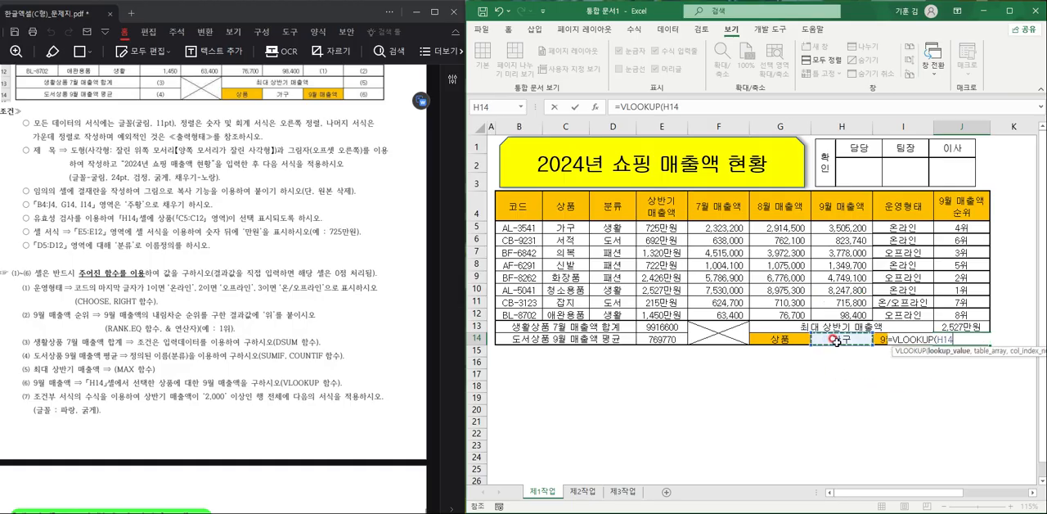
type(",")
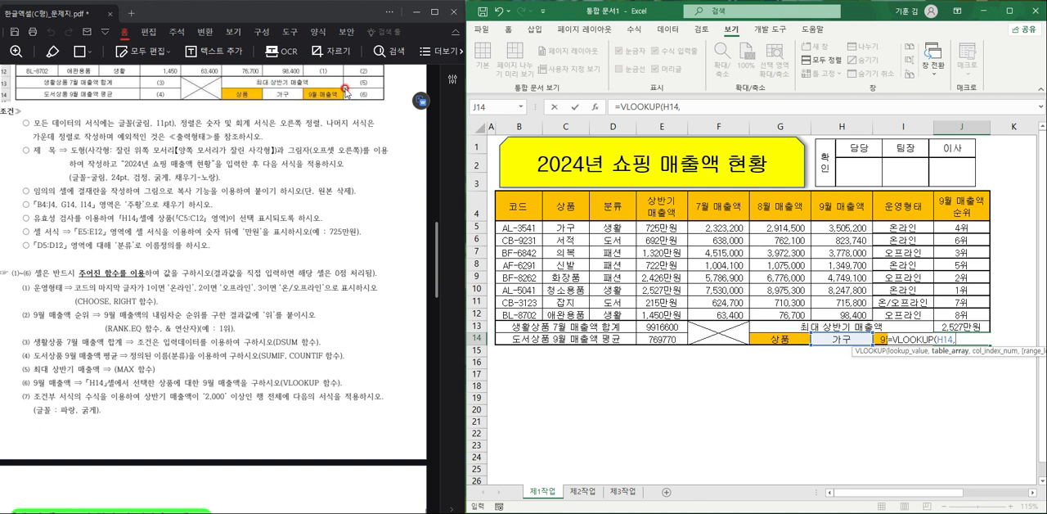
left_click_drag(564, 200, 865, 313)
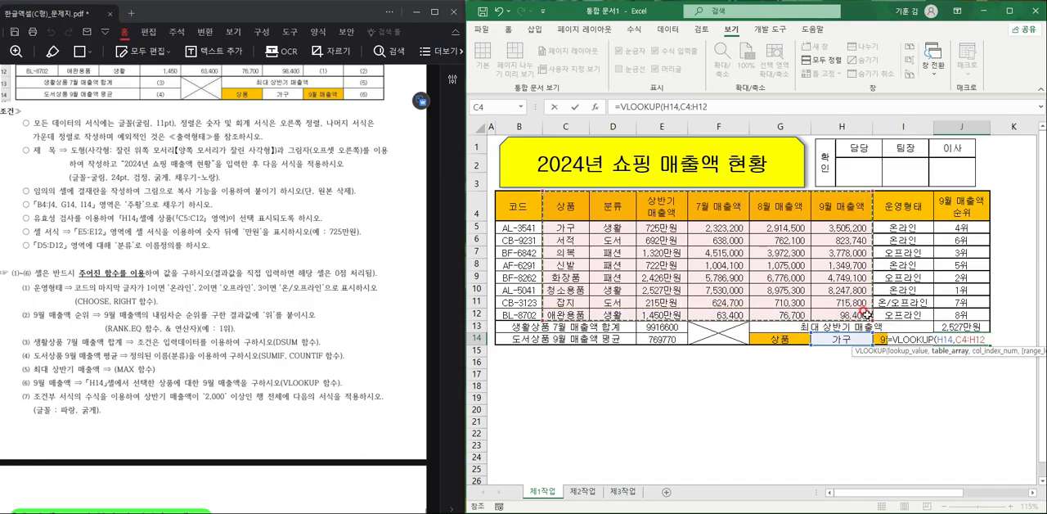
type(",")
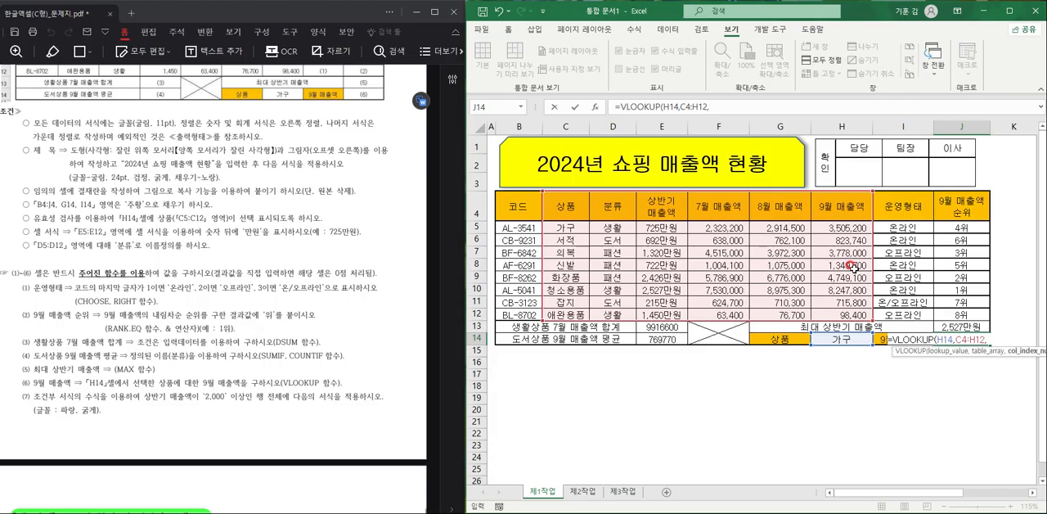
type("6,")
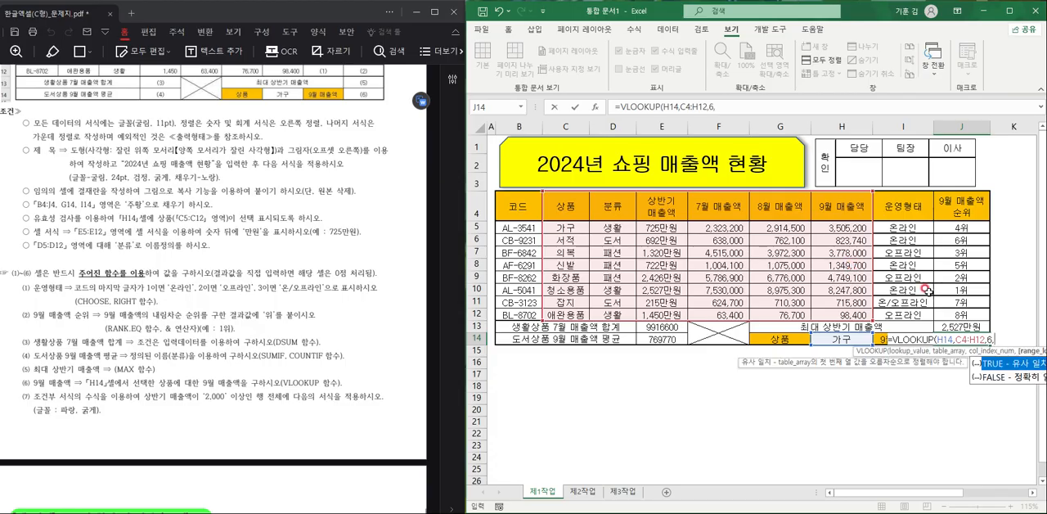
double_click(1022, 378)
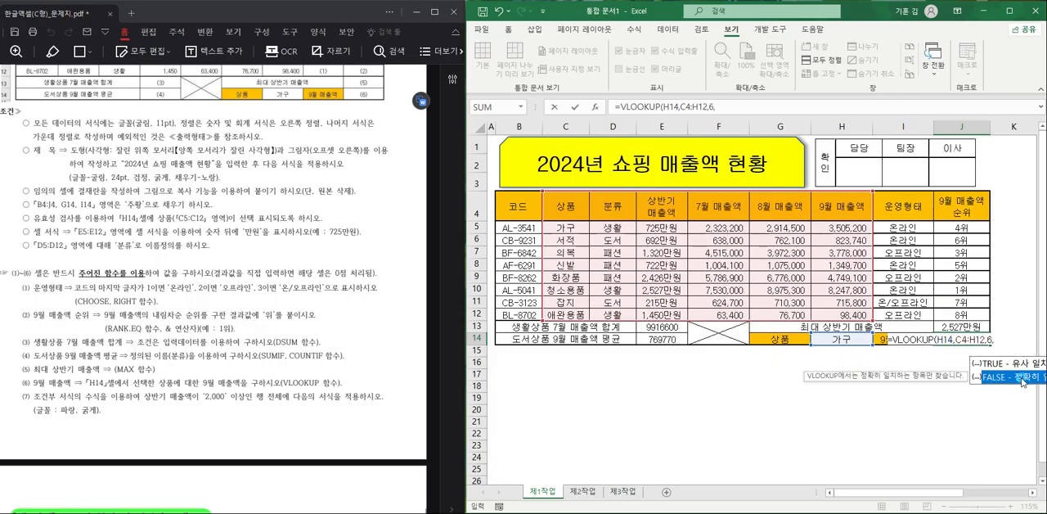
key("Return")
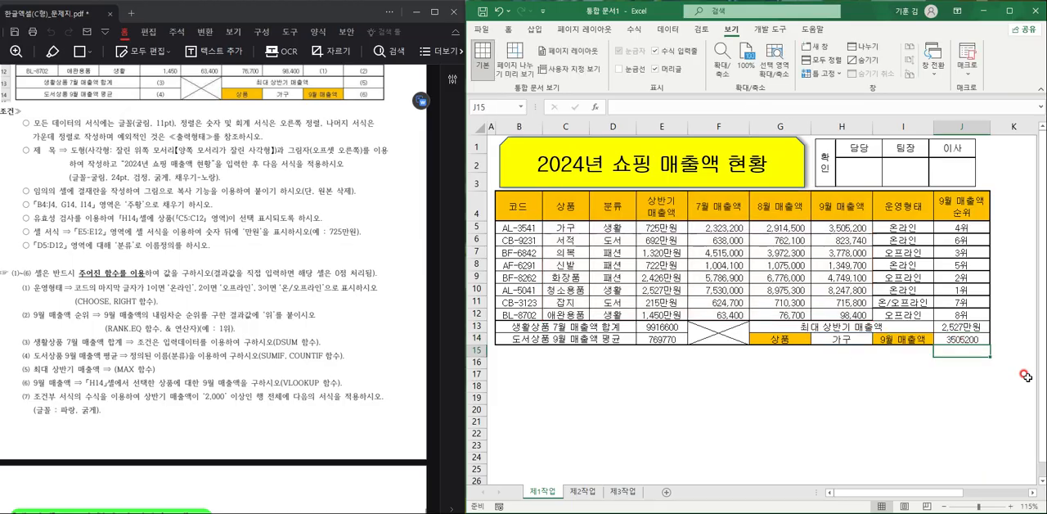
left_click(712, 352)
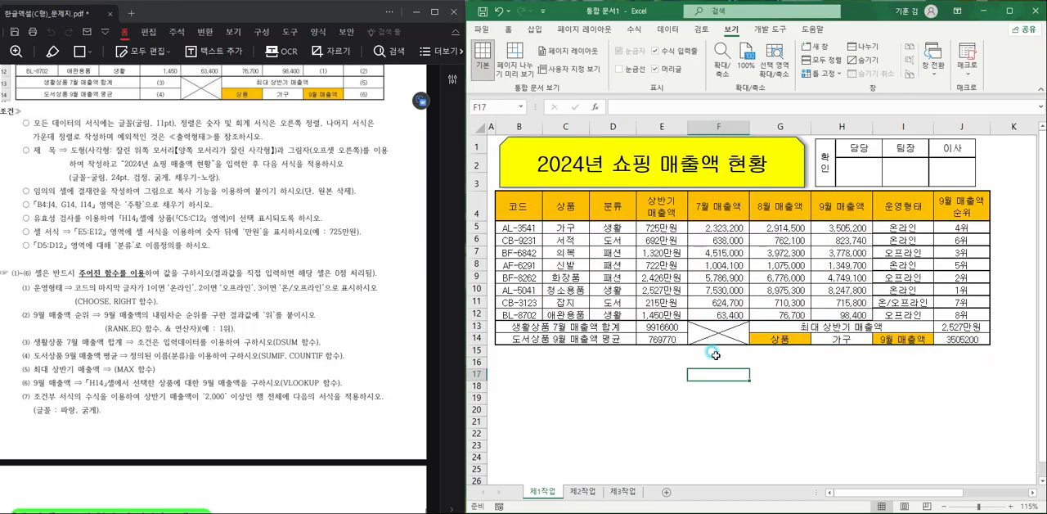
- Apply an outline border to the data range B5:J12
left_click(527, 228)
left_click_drag(528, 228, 955, 308)
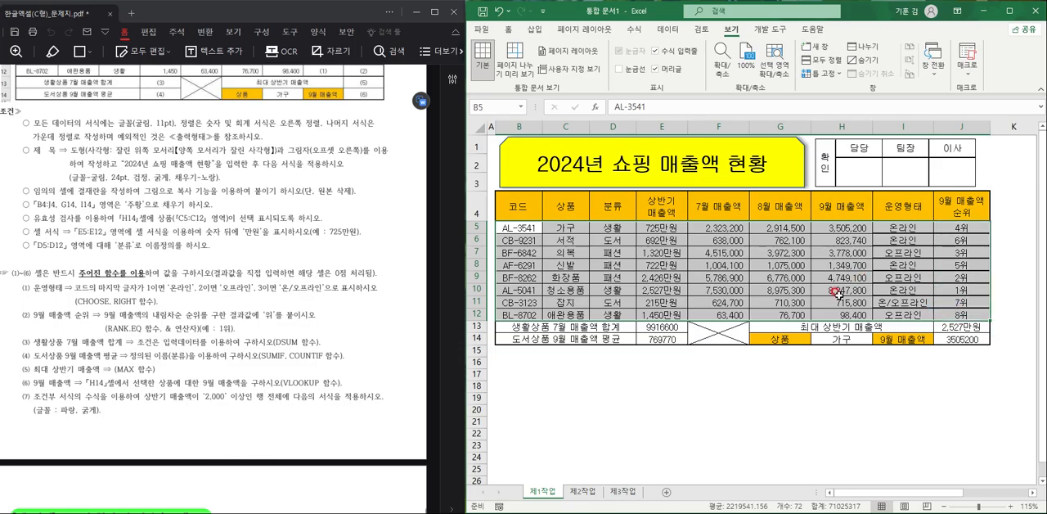
left_click(511, 31)
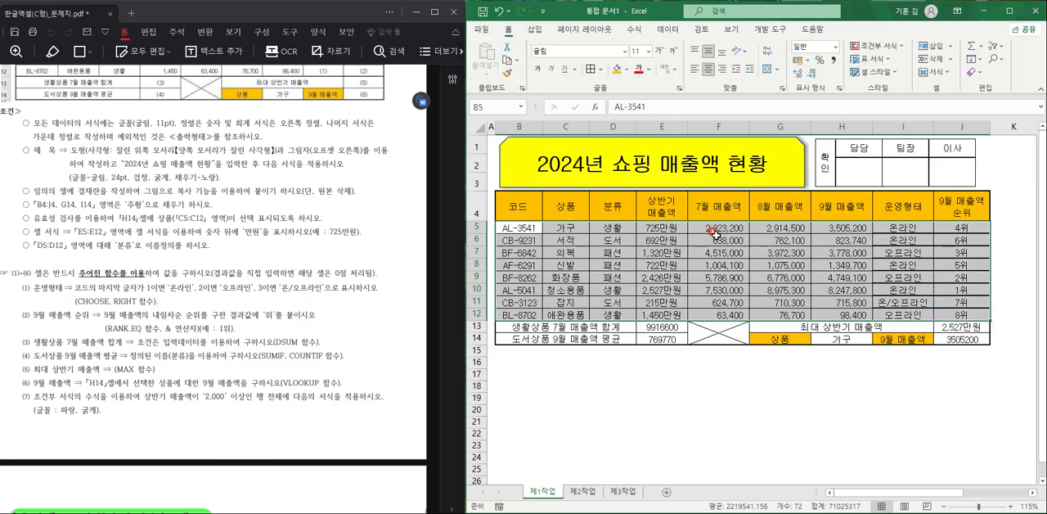
left_click(602, 69)
left_click(635, 198)
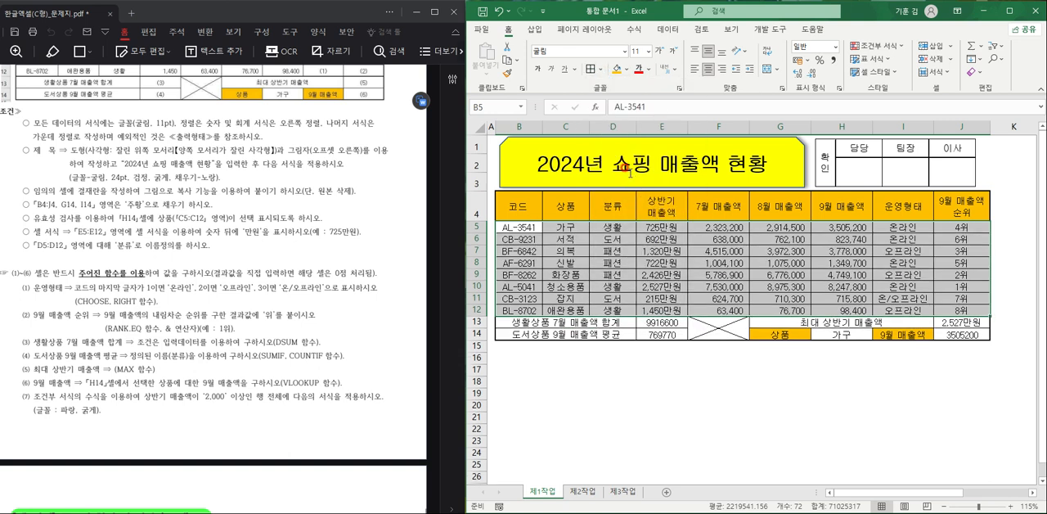
left_click(602, 70)
left_click(638, 213)
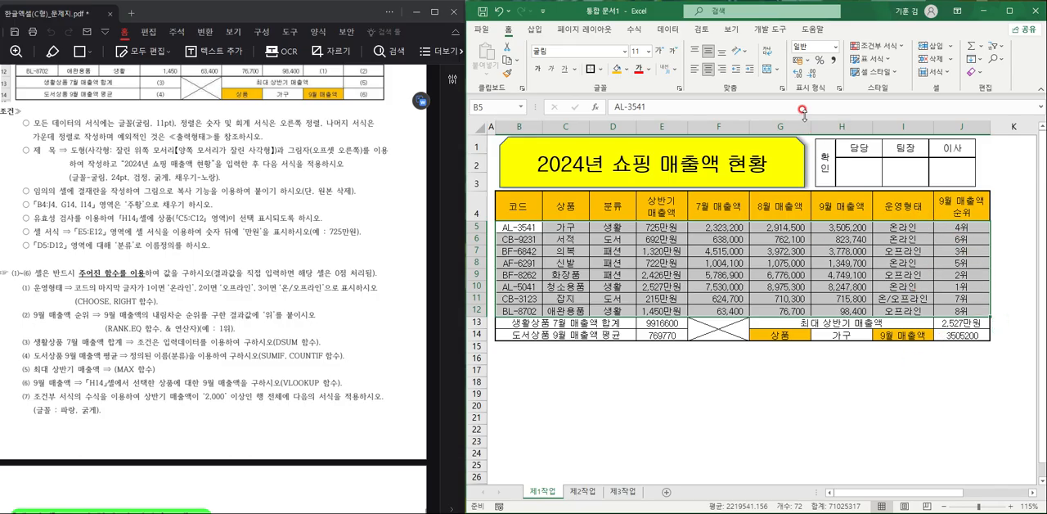
- Create a formula-based conditional formatting rule for B5:J12 with the condition =$E5>=2000
left_click(880, 46)
left_click(888, 201)
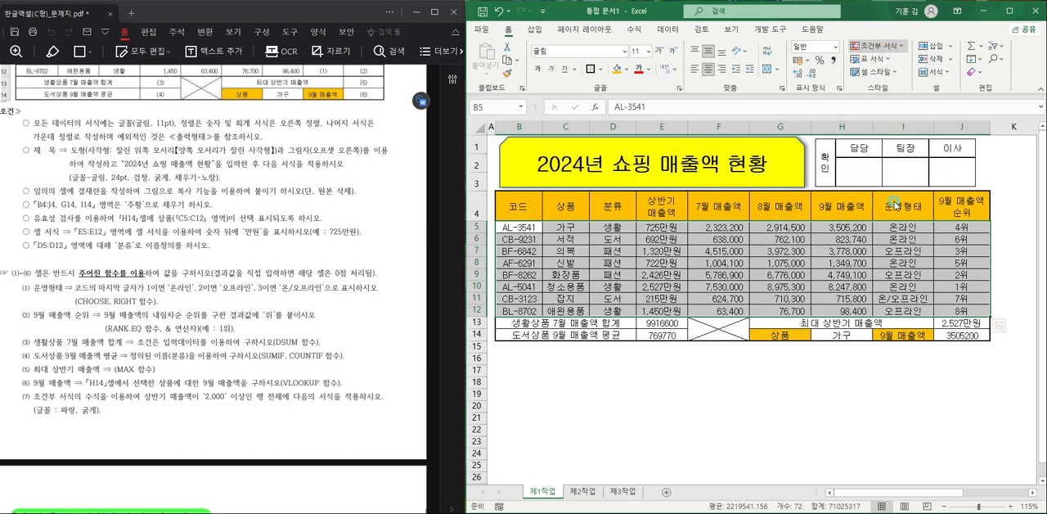
left_click(801, 276)
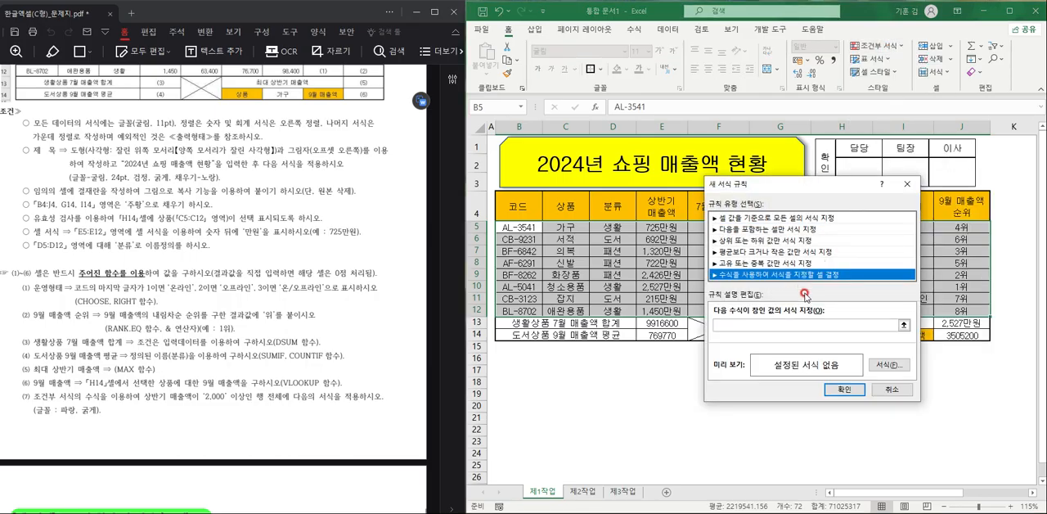
left_click(791, 323)
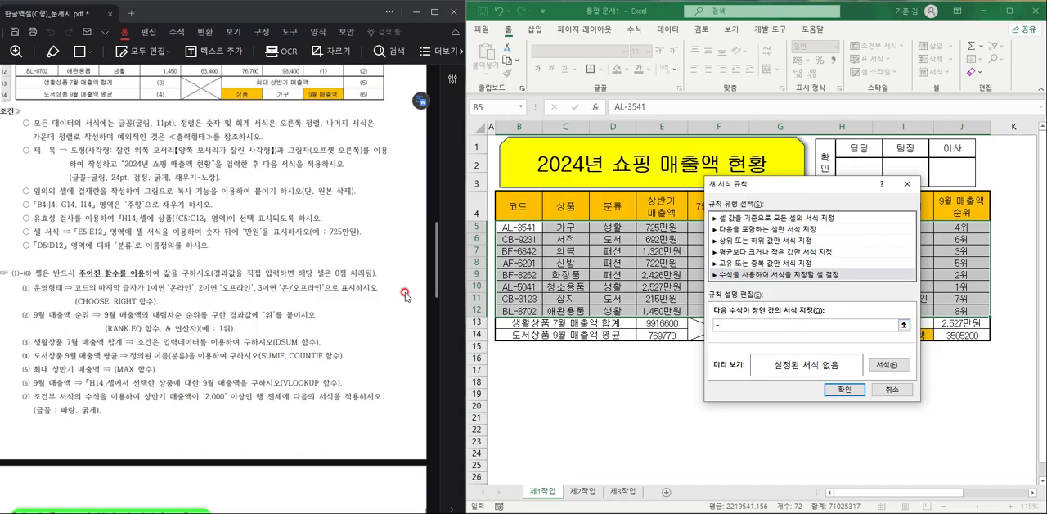
mouse_move(771, 187)
left_mouse_down()
mouse_move(797, 235)
mouse_move(776, 177)
left_mouse_up()
left_click(660, 226)
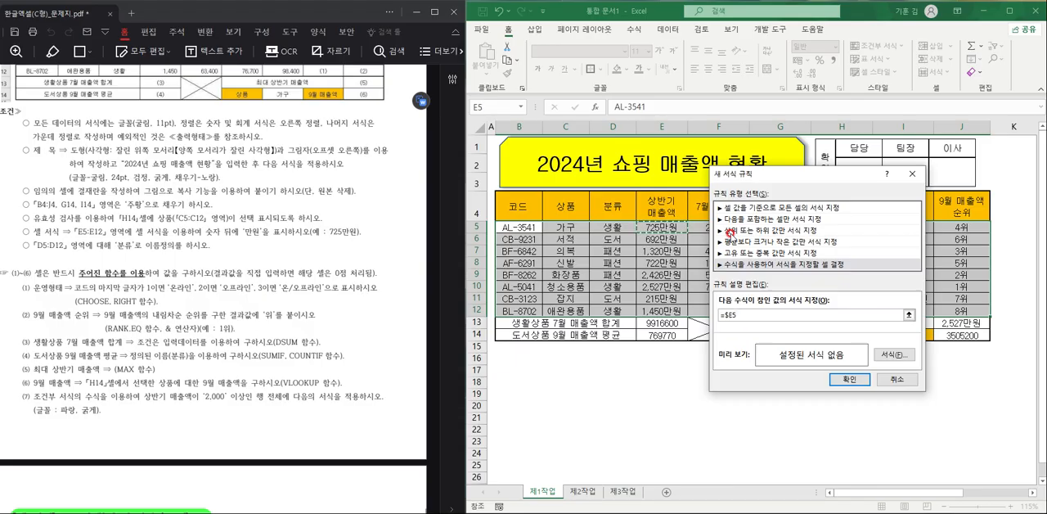
type(">=2000")
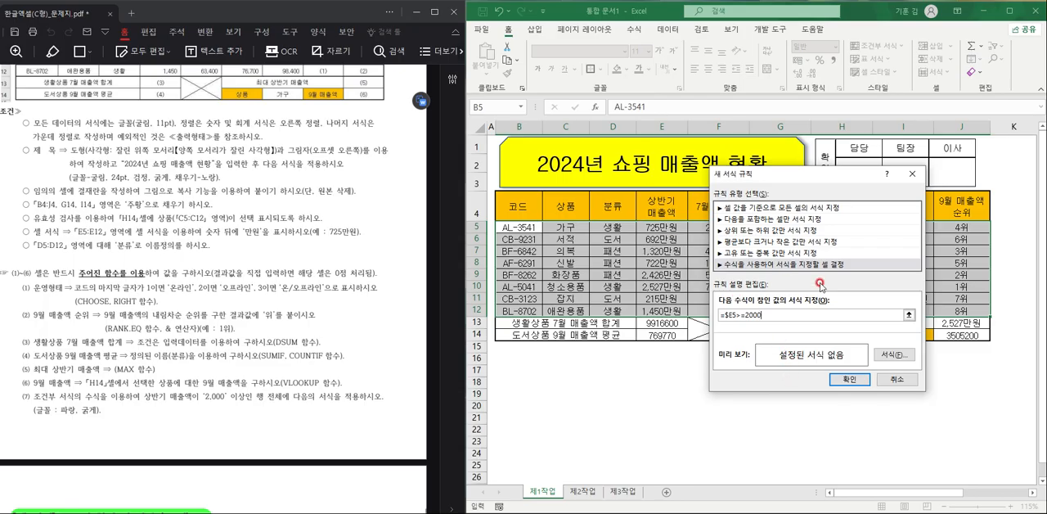
- Set the conditional rule's font format to bold (굵게) and blue, and apply the rule to the range
left_click(884, 353)
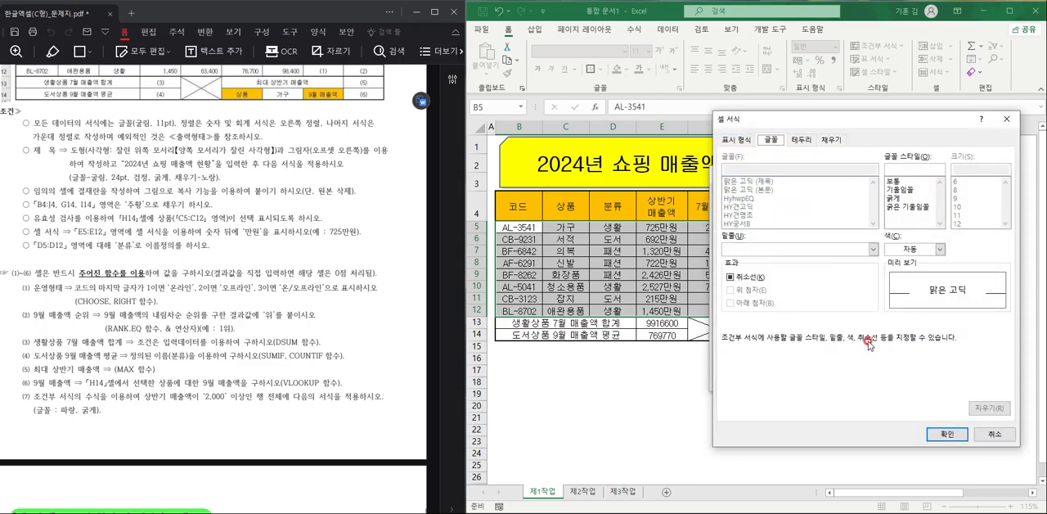
left_click(897, 198)
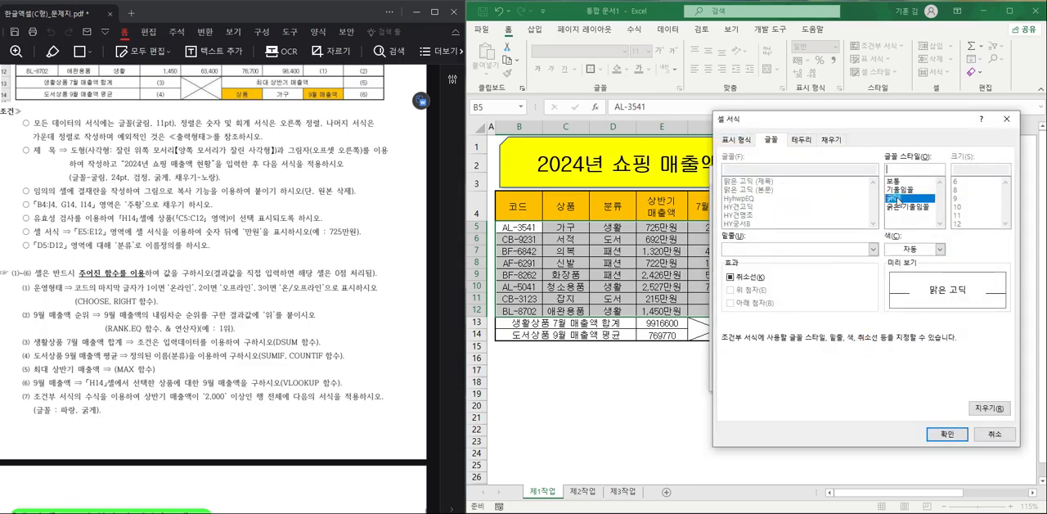
left_click(924, 249)
left_click(959, 373)
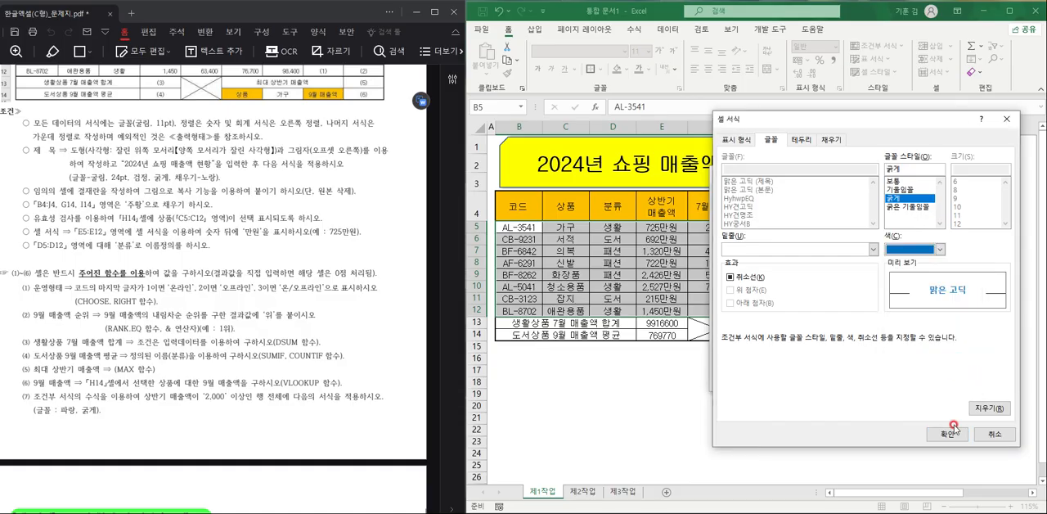
left_click(946, 433)
left_click(840, 379)
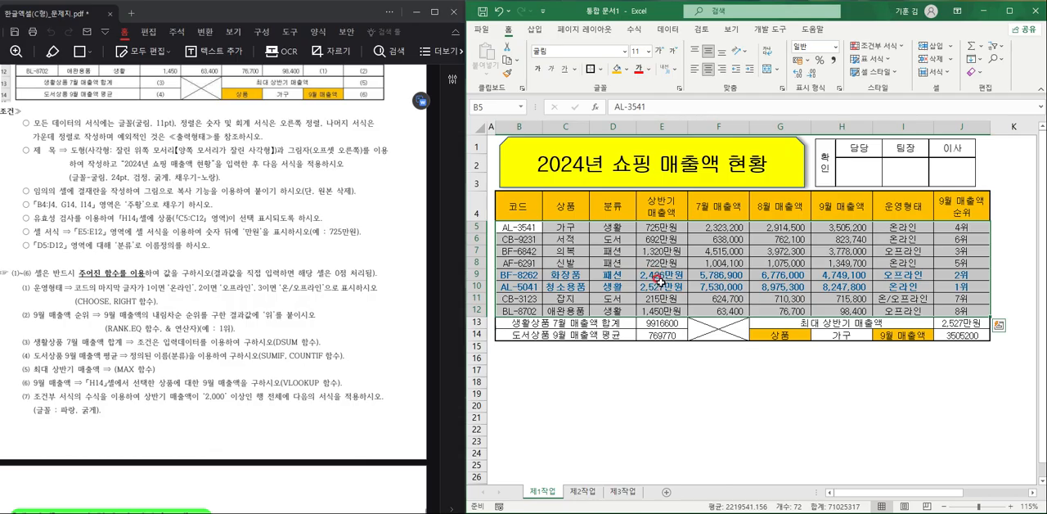
left_click(828, 393)
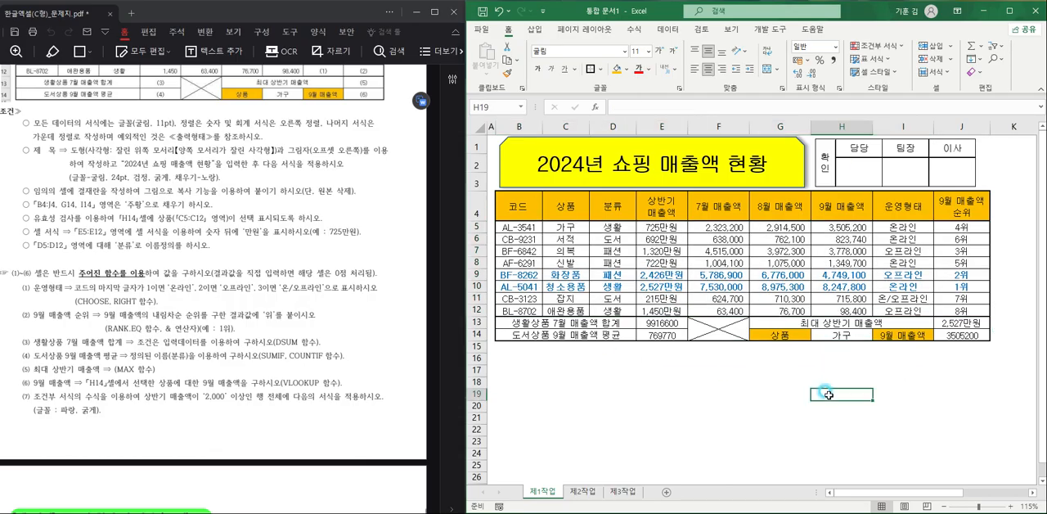
- Copy B4:H12 from the 제1작업 sheet and paste it at cell B2 of the 제2작업 sheet
scroll(211, 378, "down", 10)
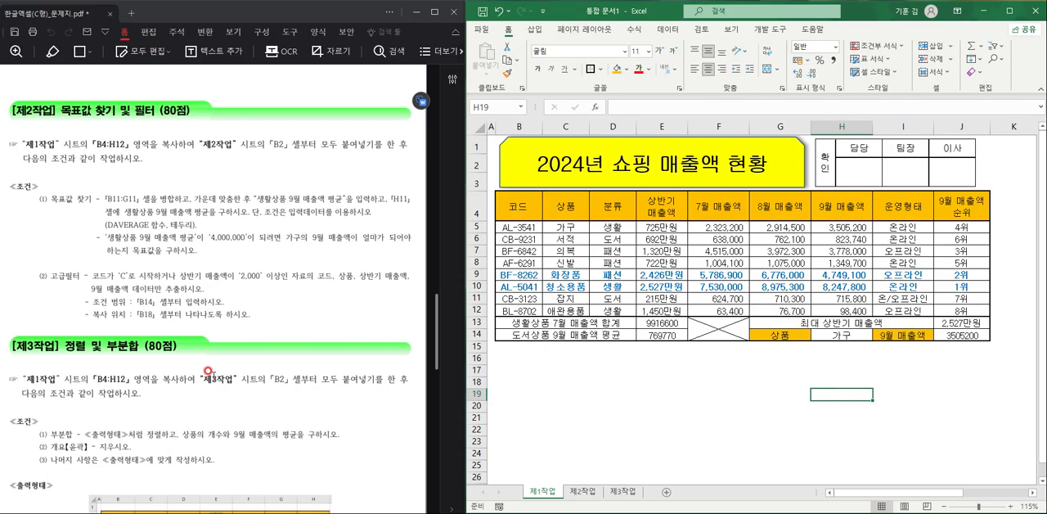
left_click_drag(516, 206, 833, 306)
key("ctrl+c")
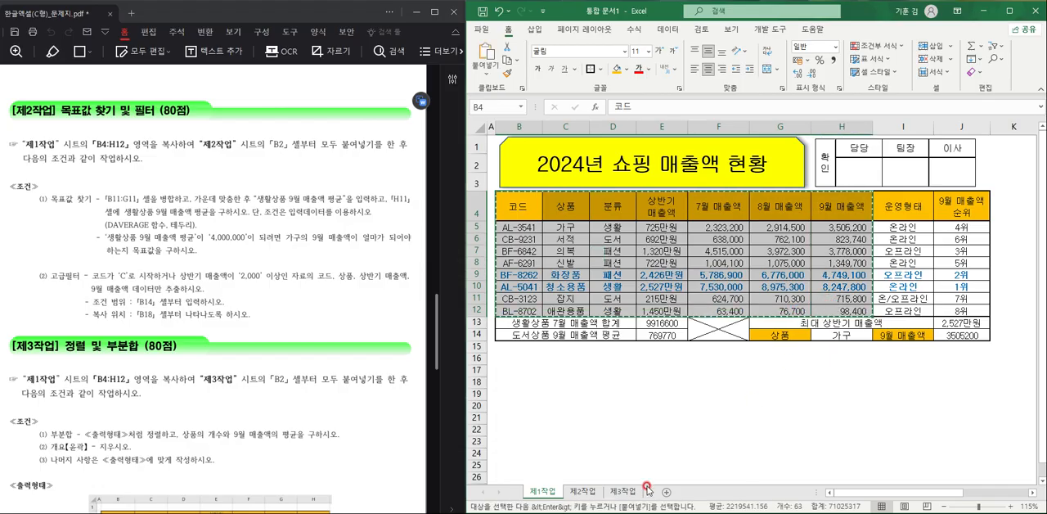
left_click(582, 491)
left_click(508, 150)
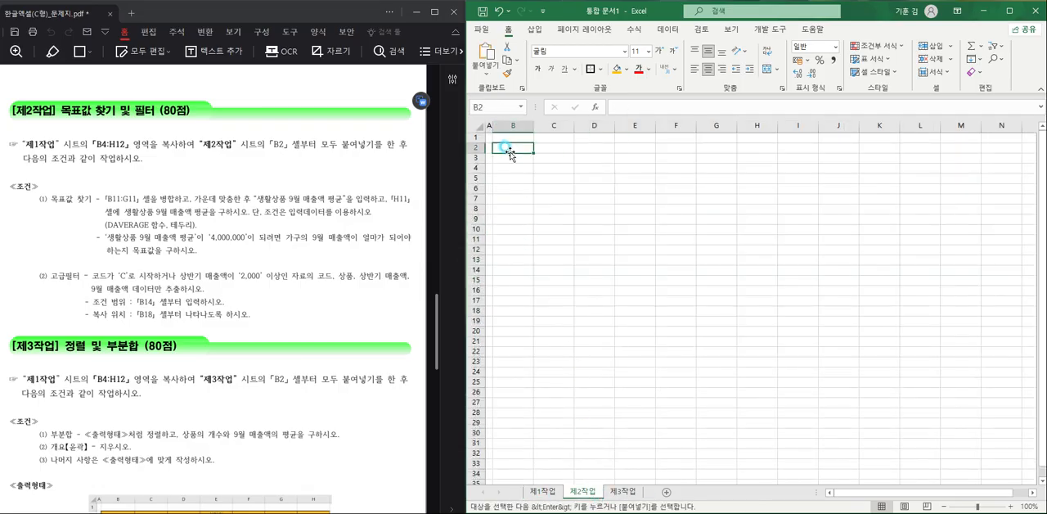
key("ctrl+v")
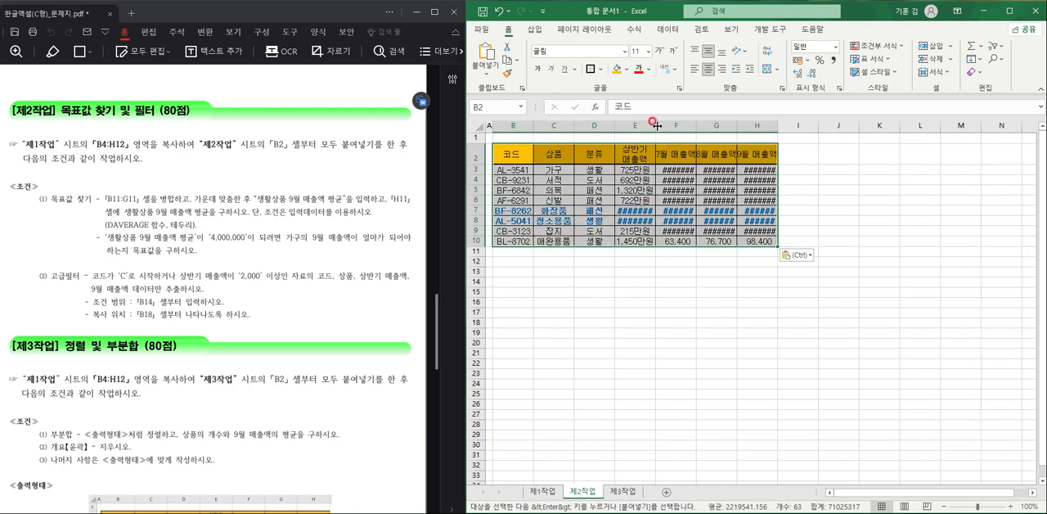
- Widen the sales columns of the pasted table on 제2작업 so that their figures fit
scroll(663, 211, "up", 3)
left_click_drag(708, 128, 965, 128)
left_click(610, 286)
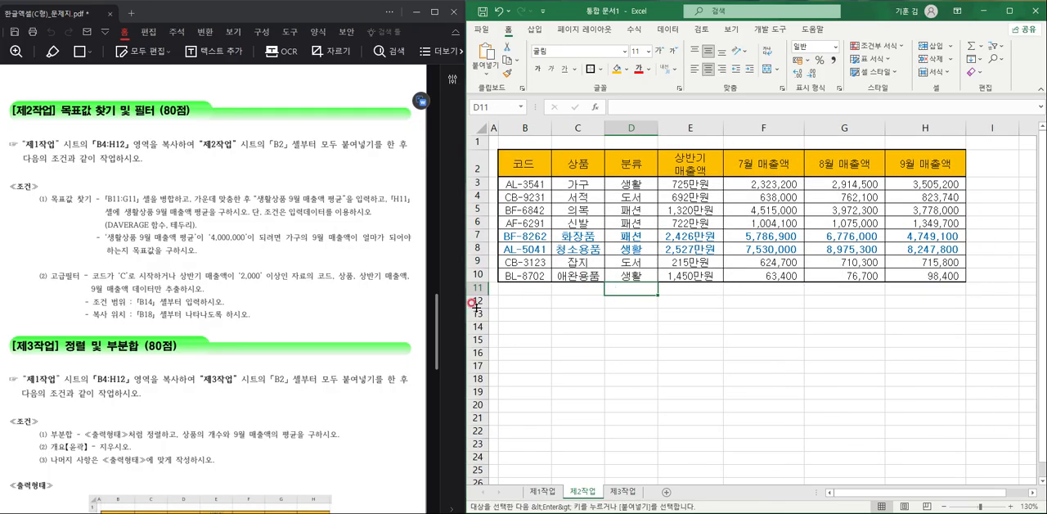
- Merge and center cells B11:G11 and enter the label "생활상품 9월 매출액 평균"
left_click_drag(512, 288, 851, 292)
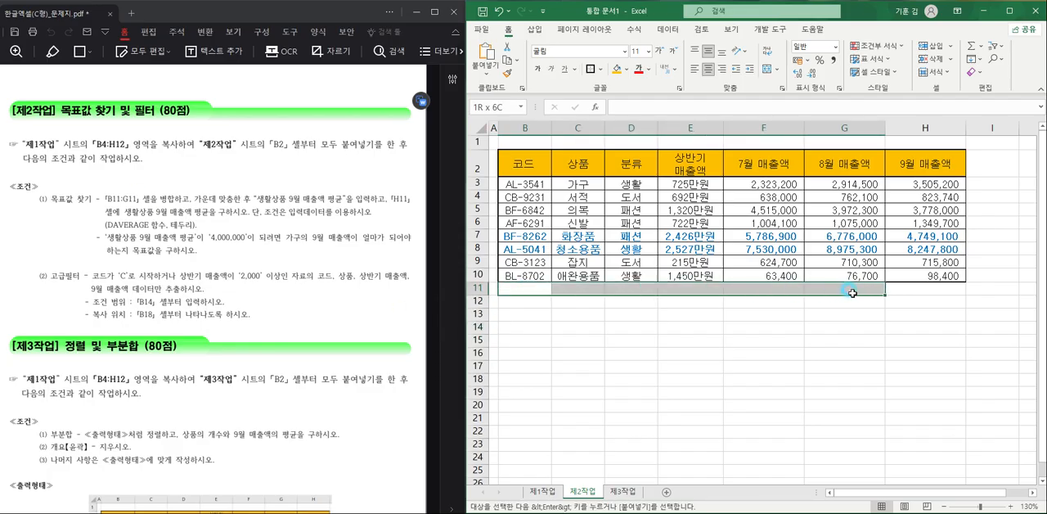
left_click(766, 69)
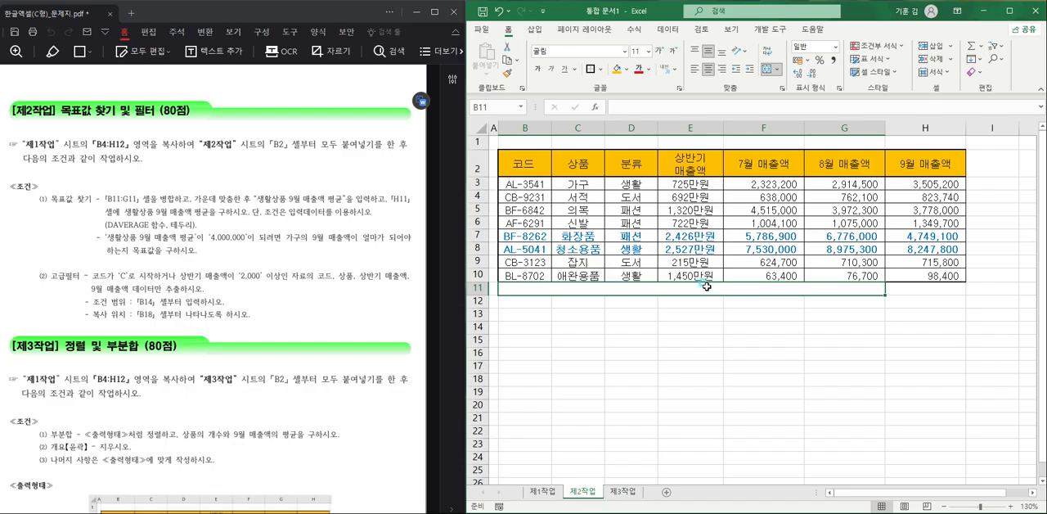
double_click(760, 293)
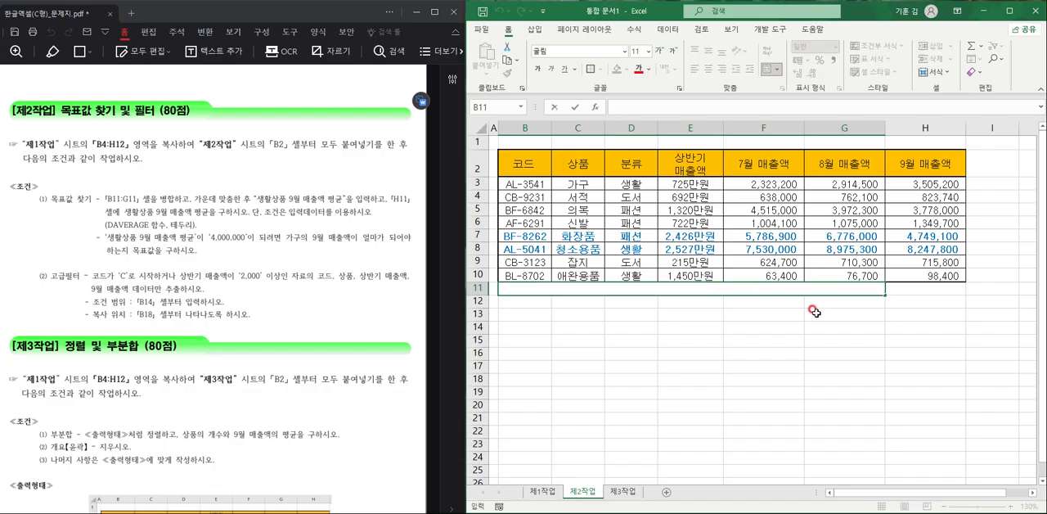
type("TODGHKF")
key("BackSpace")
key("BackSpace")
key("BackSpace")
key("BackSpace")
key("BackSpace")
key("BackSpace")
key("BackSpace")
type("생활상ㅍ")
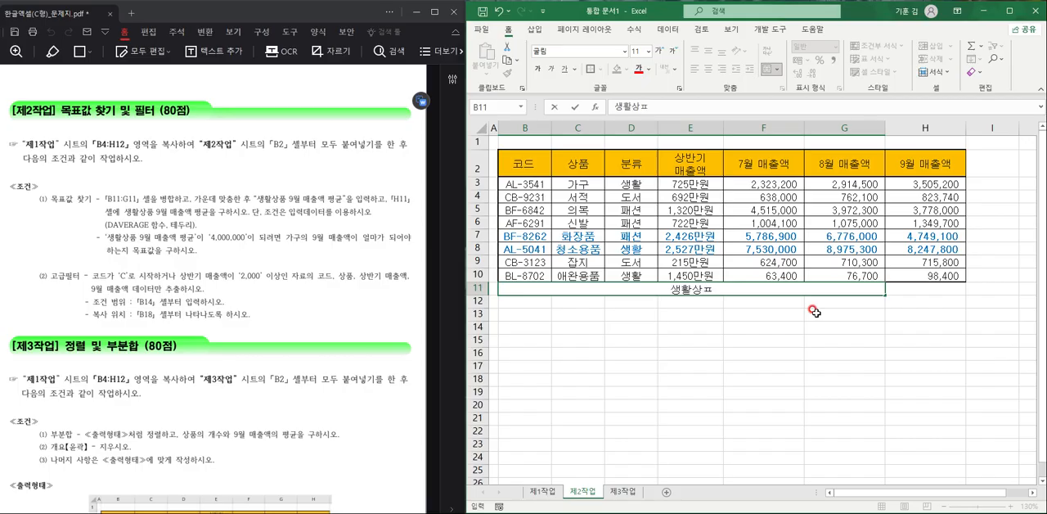
type(" 9워")
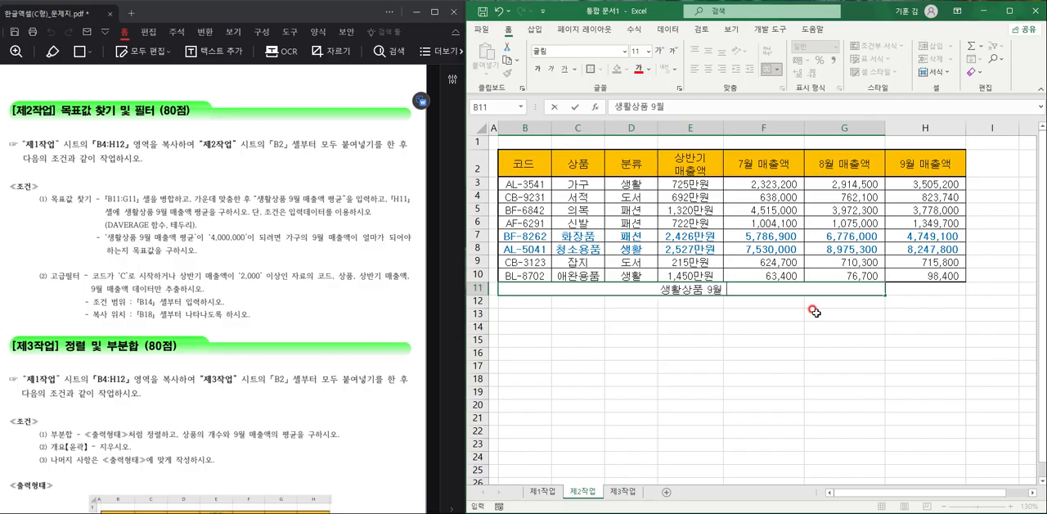
type(" 매추")
type("액 펴")
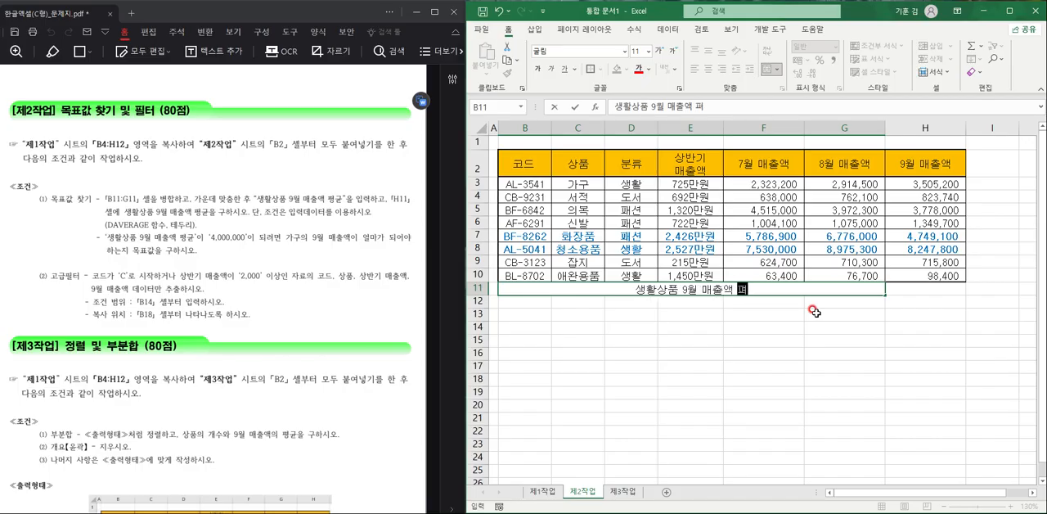
type("균")
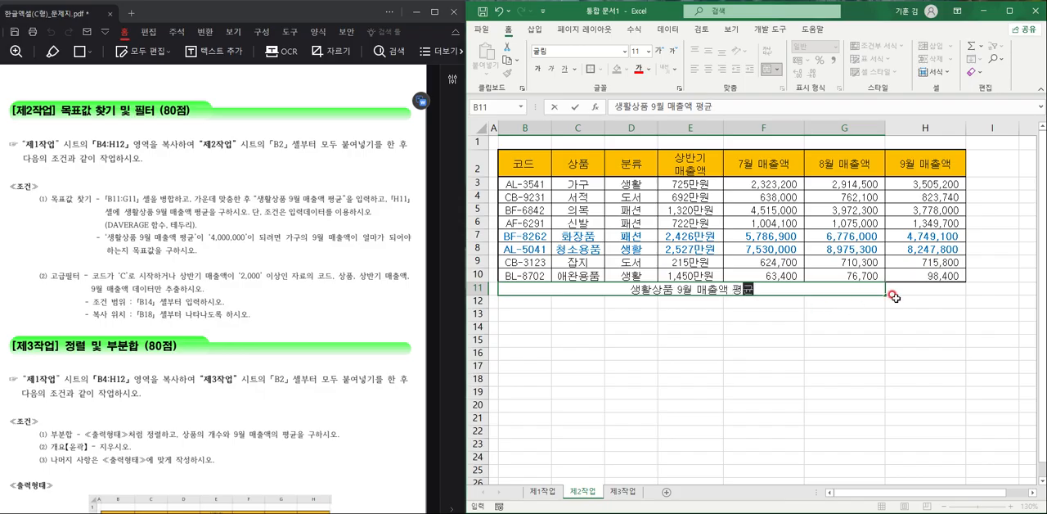
- Enter the formula =DAVERAGE(B2:H10,H2,D2:D3) in cell H11 to average the September sales of the 생활 products
left_click(907, 292)
type("=D")
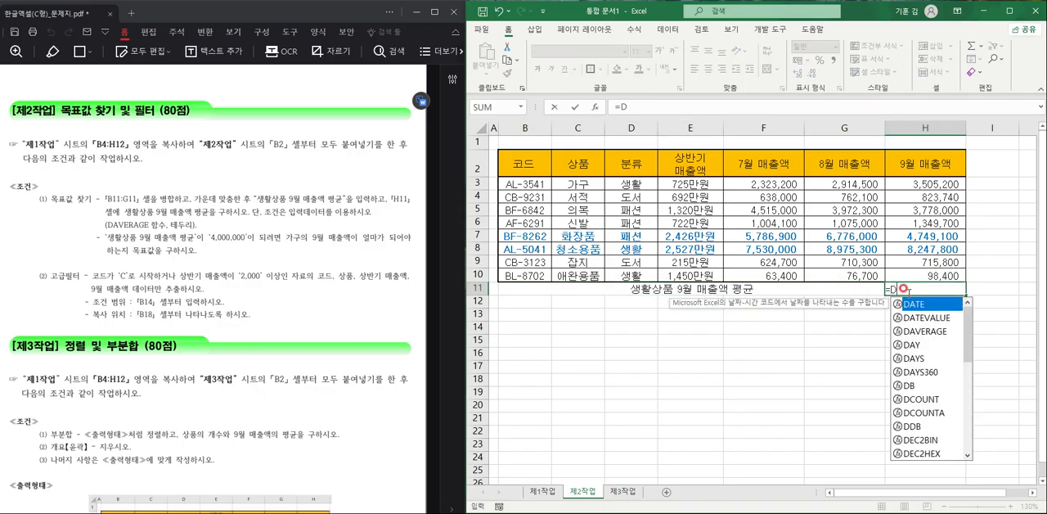
type("AVER")
key("Tab")
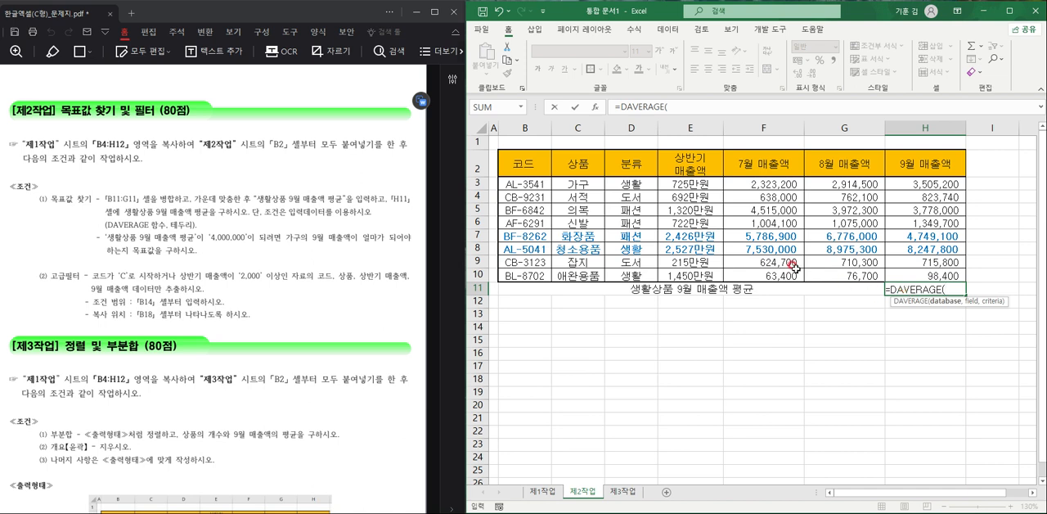
left_click_drag(543, 167, 914, 276)
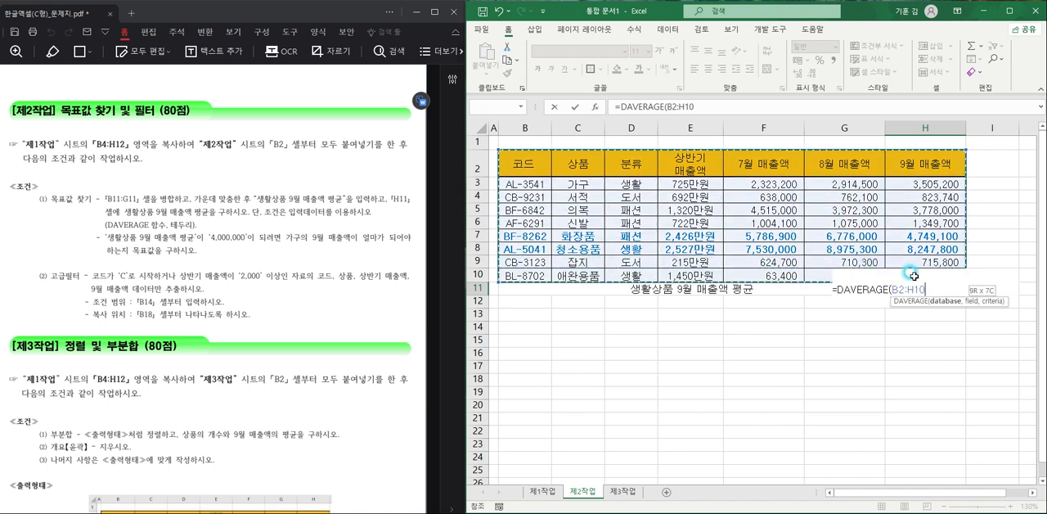
type(",")
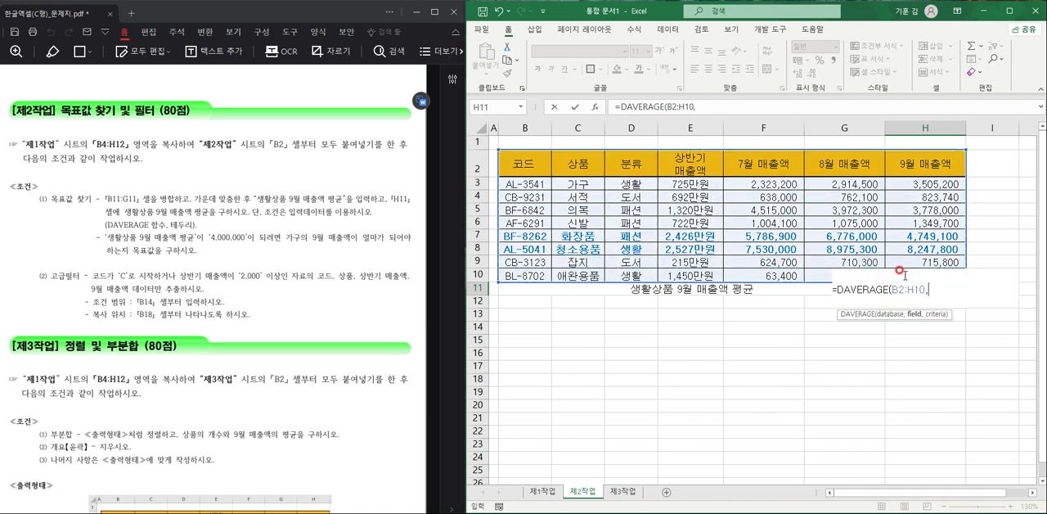
left_click(934, 160)
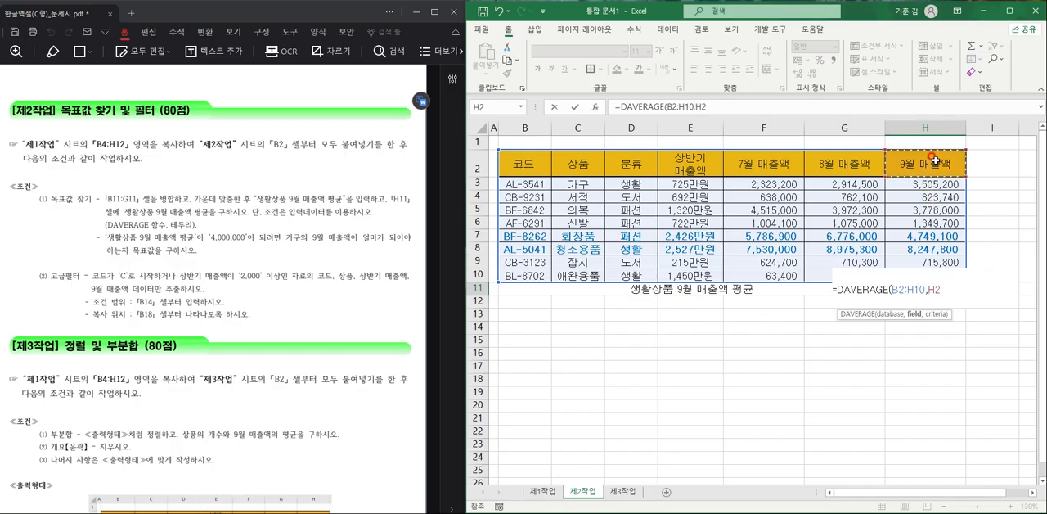
type(",")
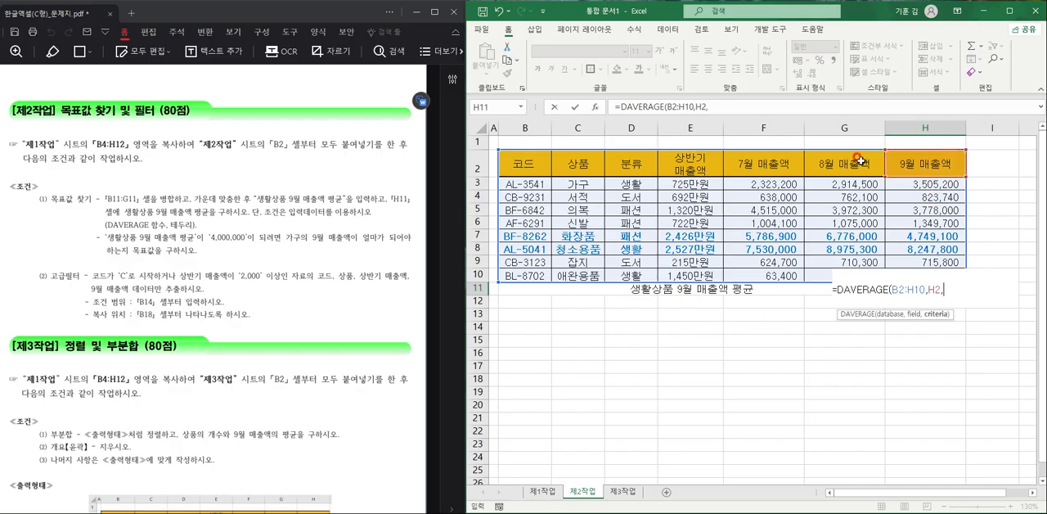
left_click_drag(628, 163, 628, 187)
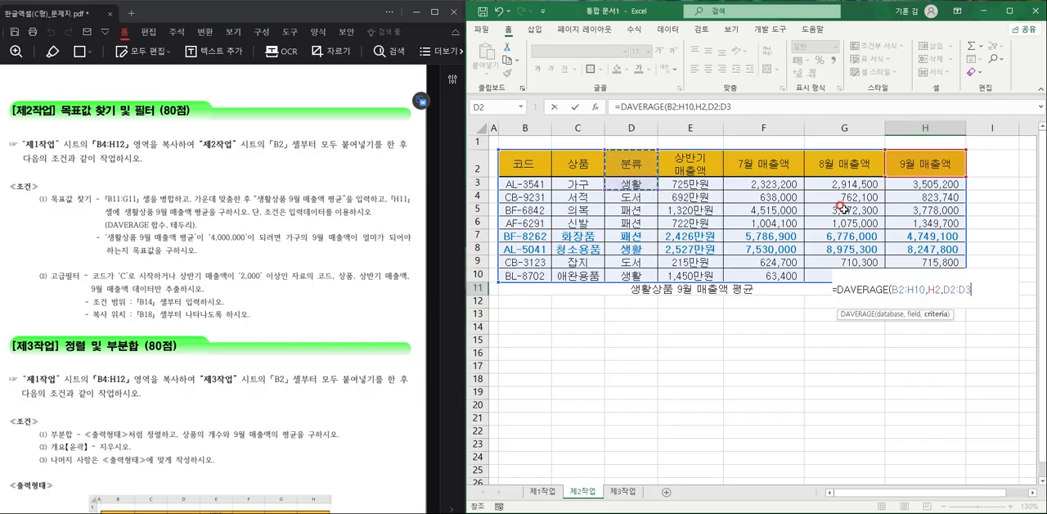
type(")")
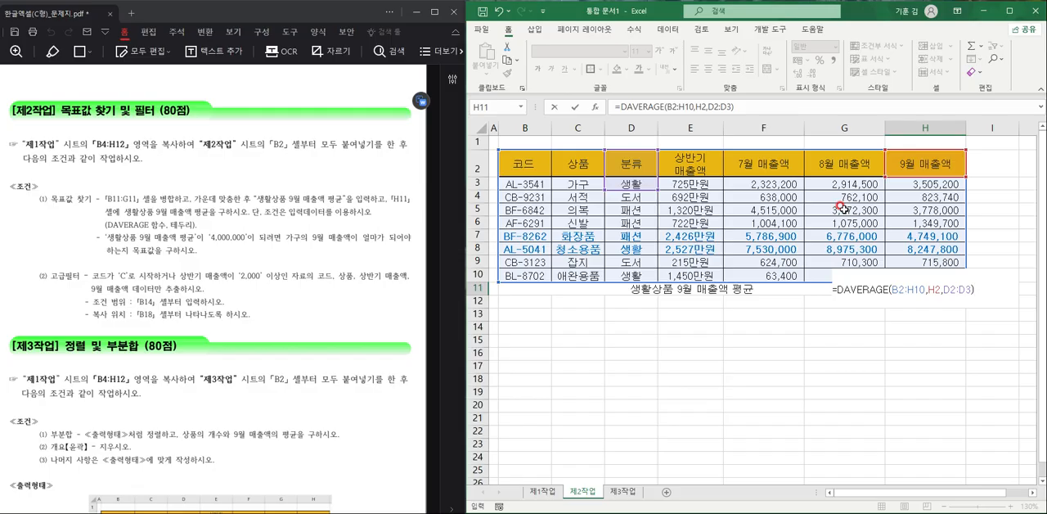
- Commit the DAVERAGE formula in H11 and apply all borders to the average row B11:H11
key("Return")
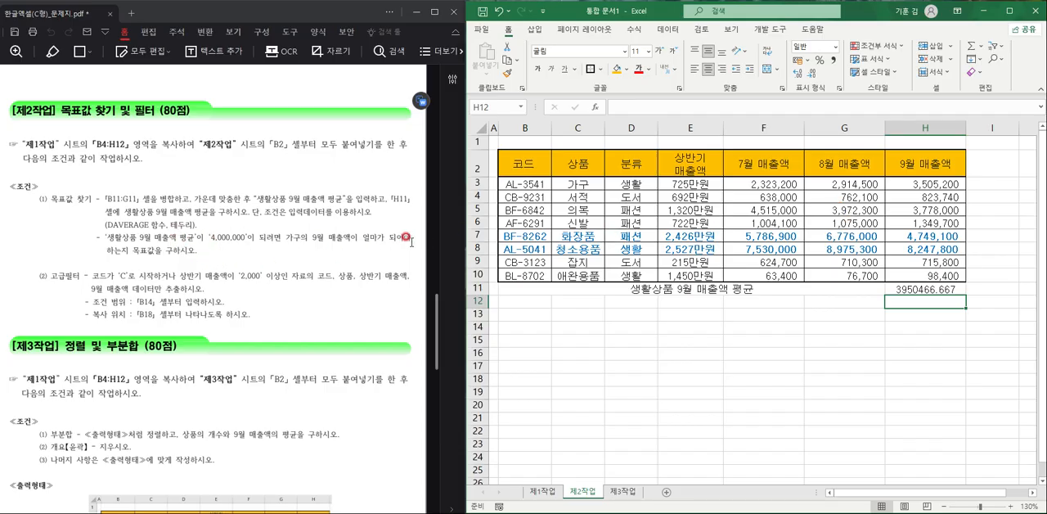
left_click_drag(633, 289, 958, 288)
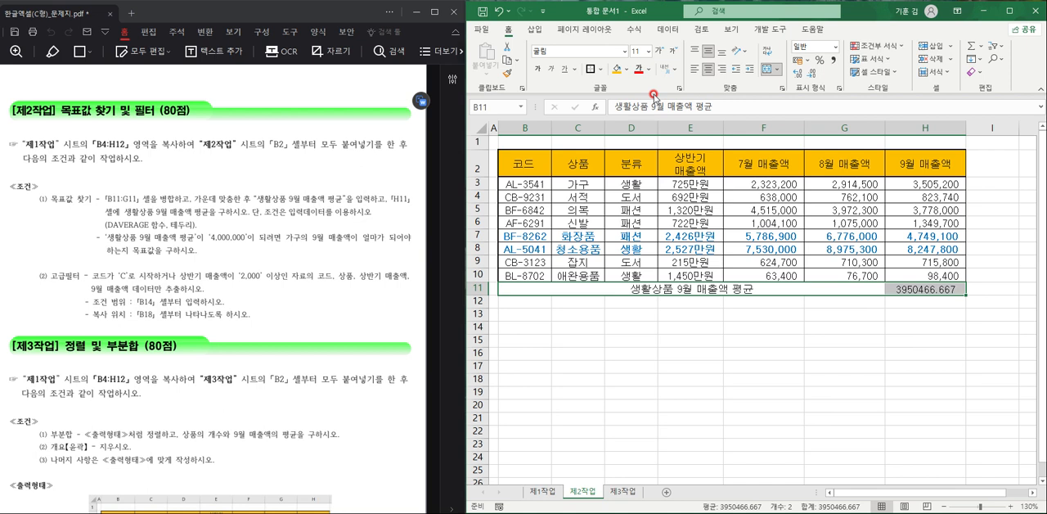
left_click(598, 69)
left_click(646, 186)
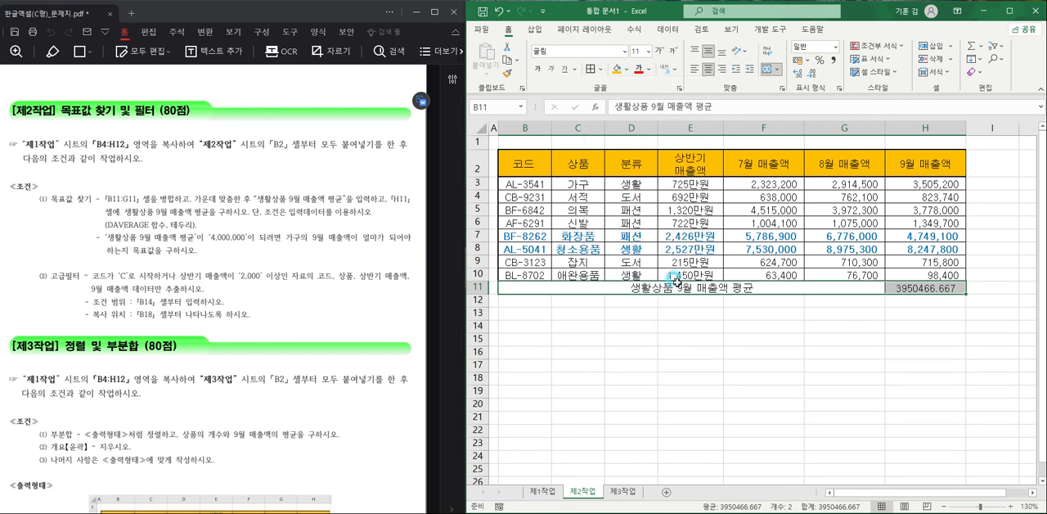
left_click(683, 314)
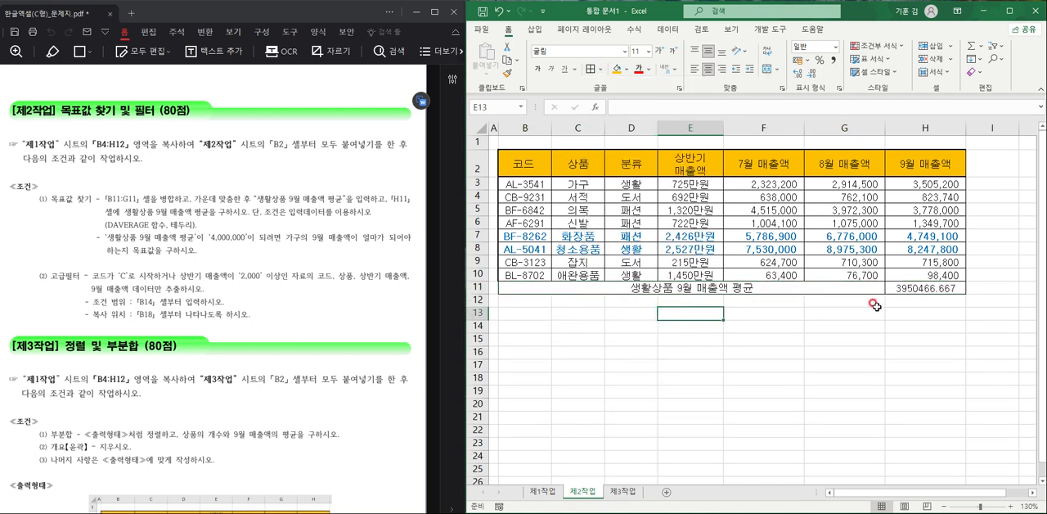
- Run Goal Seek on cell H11 with a target value of 4000000 by changing cell H3, and keep the solution
left_click(936, 290)
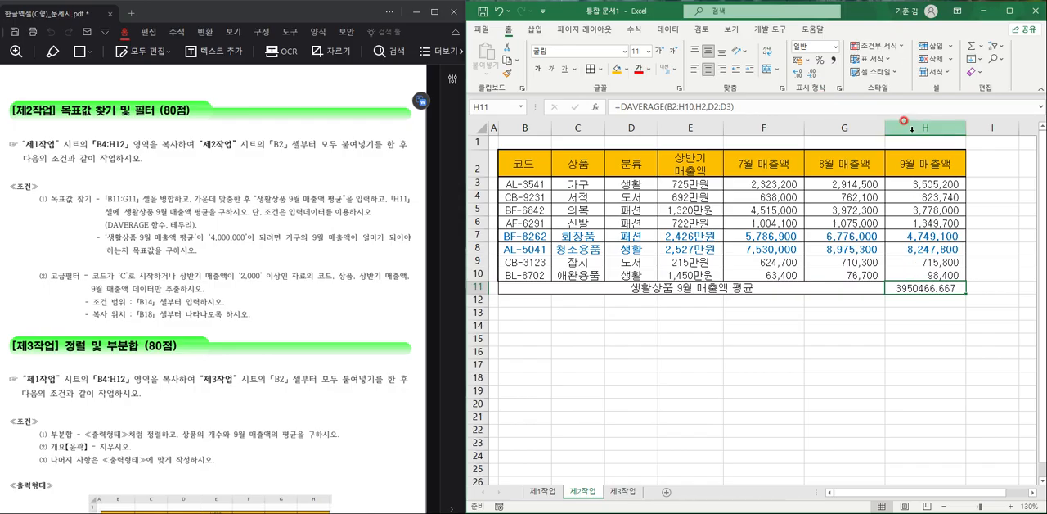
left_click(668, 28)
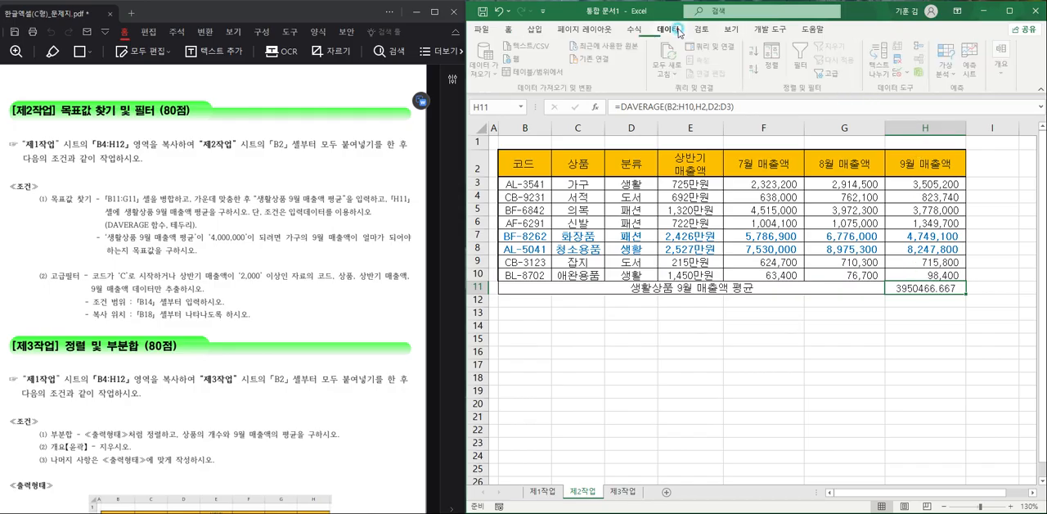
left_click(947, 65)
left_click(970, 105)
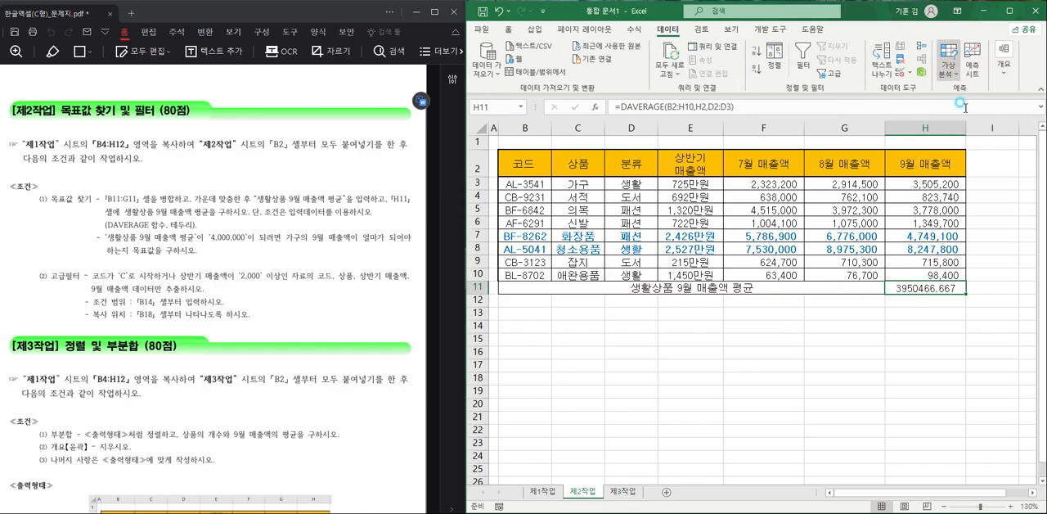
left_click(844, 251)
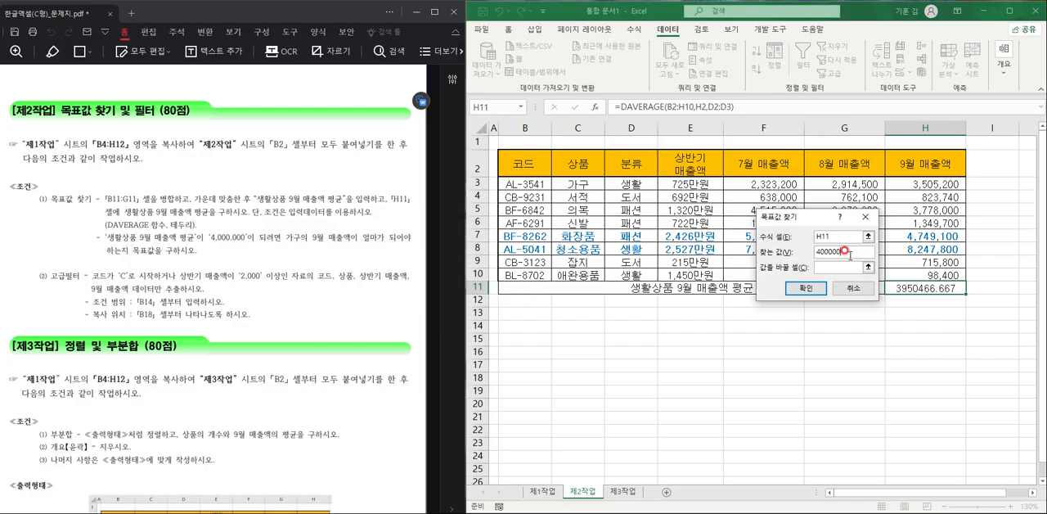
left_click(820, 266)
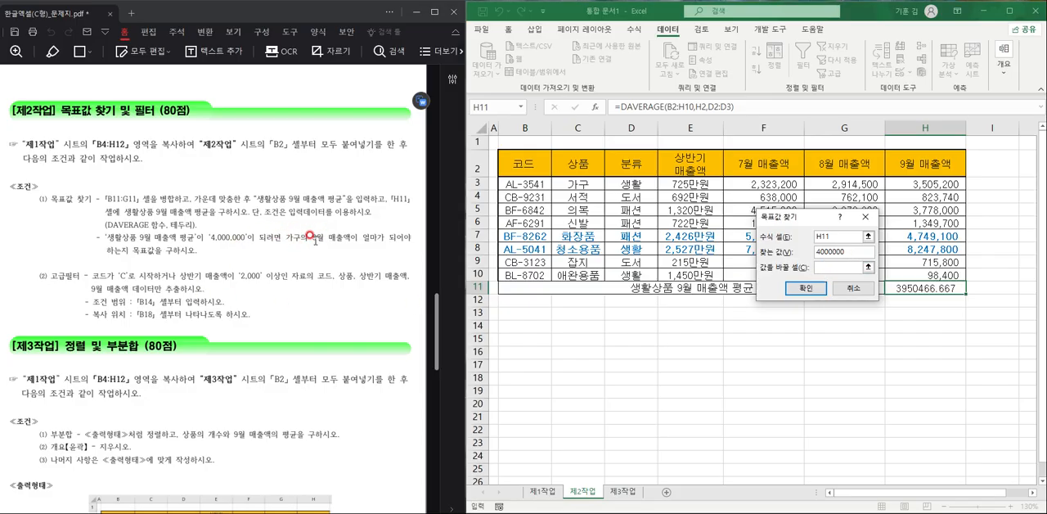
left_click(917, 185)
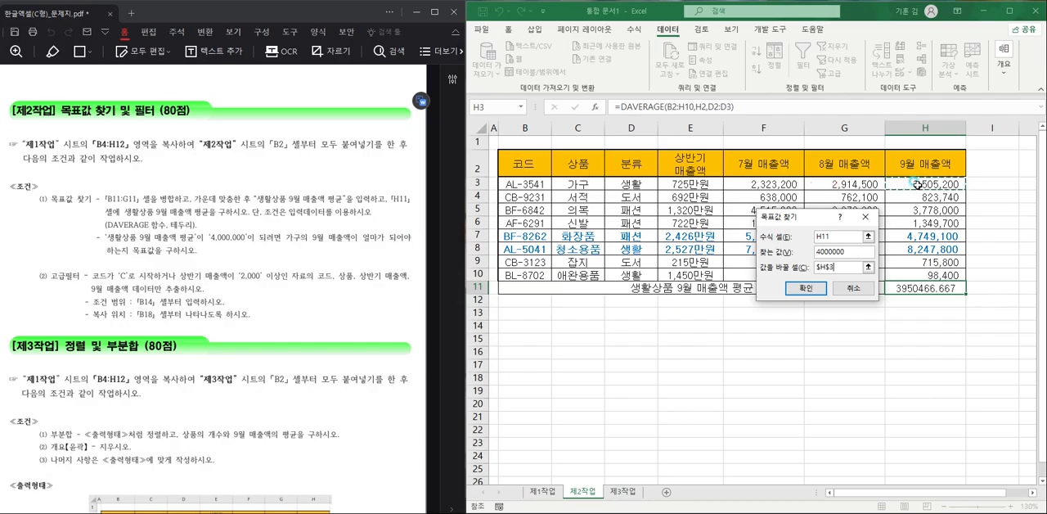
left_click(813, 290)
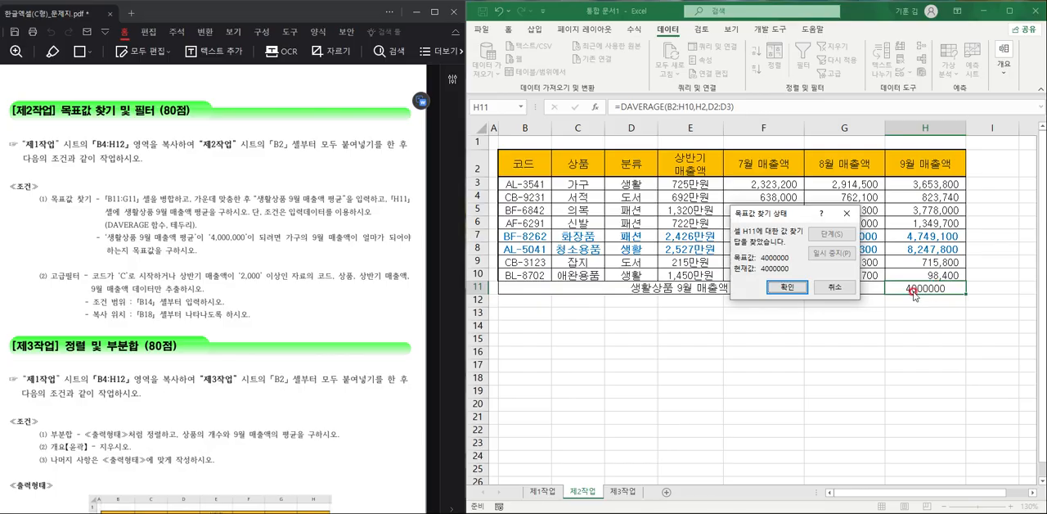
left_click(786, 287)
left_click(742, 337)
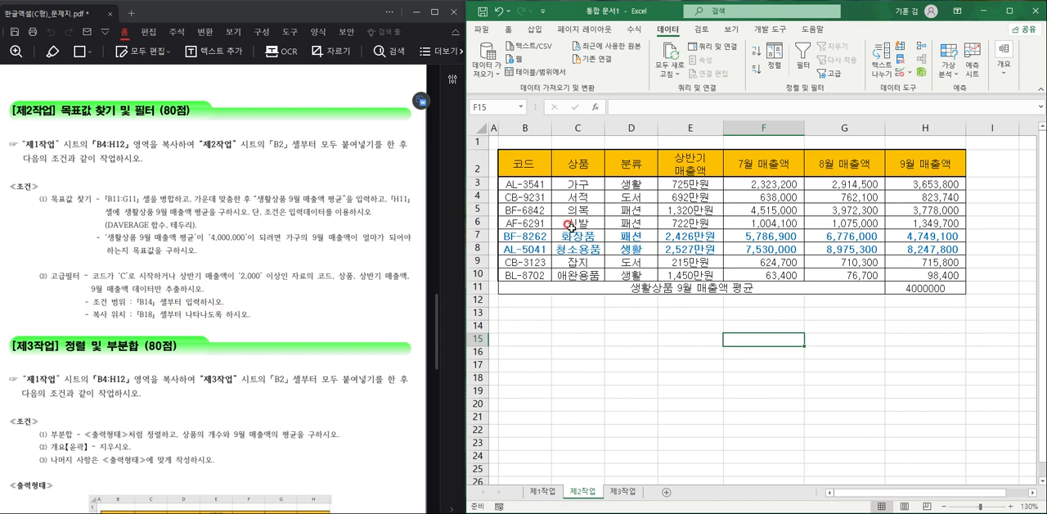
- Copy the 코드 and 상반기 매출액 headings from row 2 to the criteria range starting at B14
left_click(540, 175)
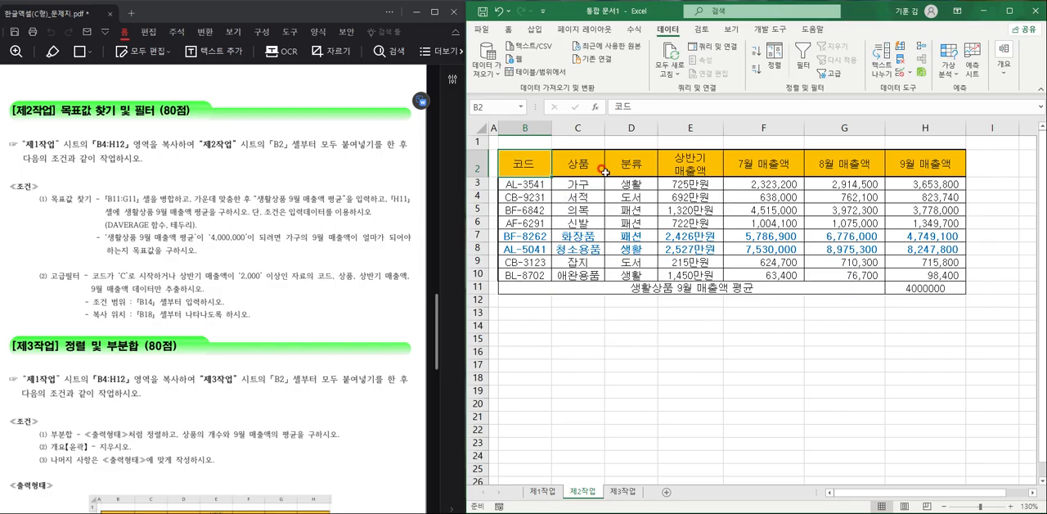
left_click(693, 172, "ctrl")
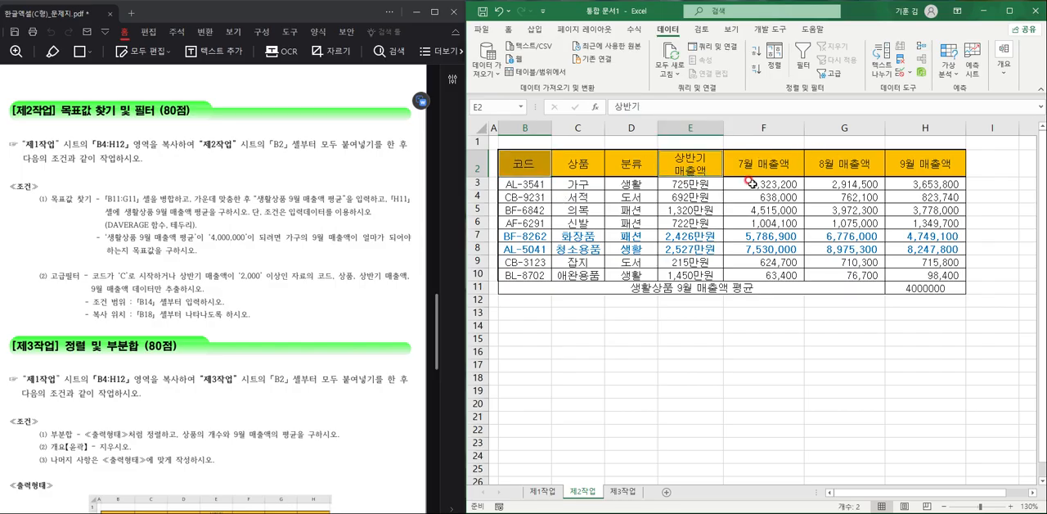
key("ctrl+c")
left_click(534, 328)
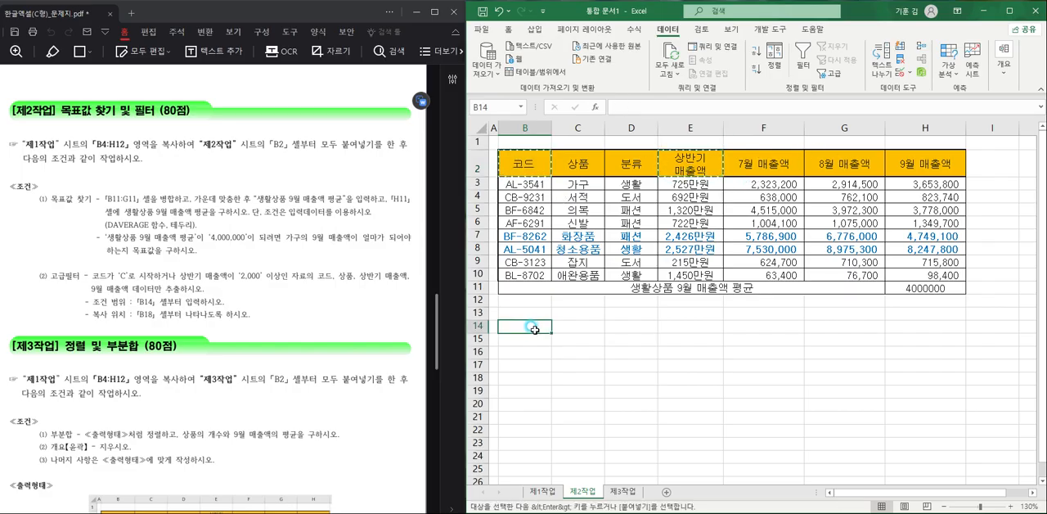
key("ctrl+v")
- Enter the OR filter criteria: C* in B15 under 코드 and >=2000 in C16 under 상반기 매출액
key("Down")
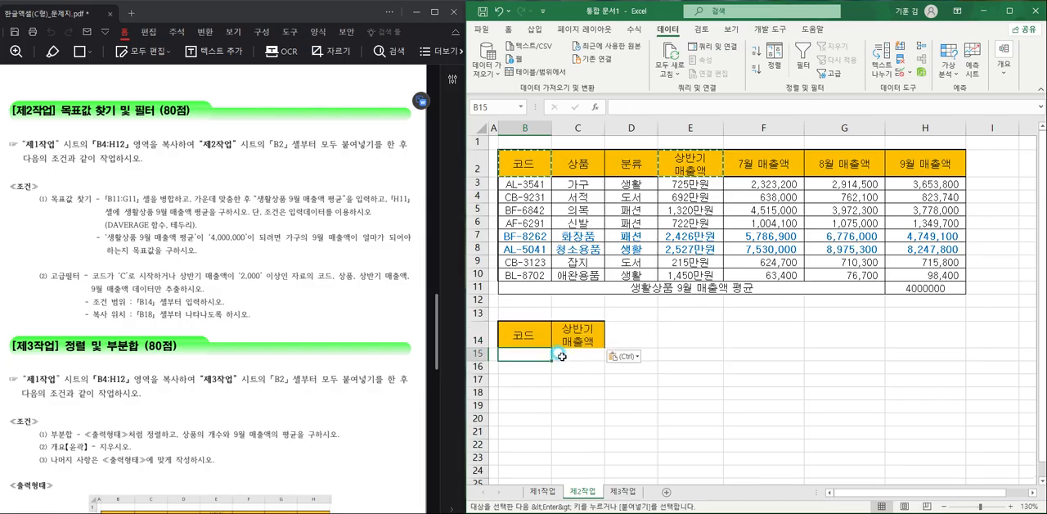
type("ㅊ")
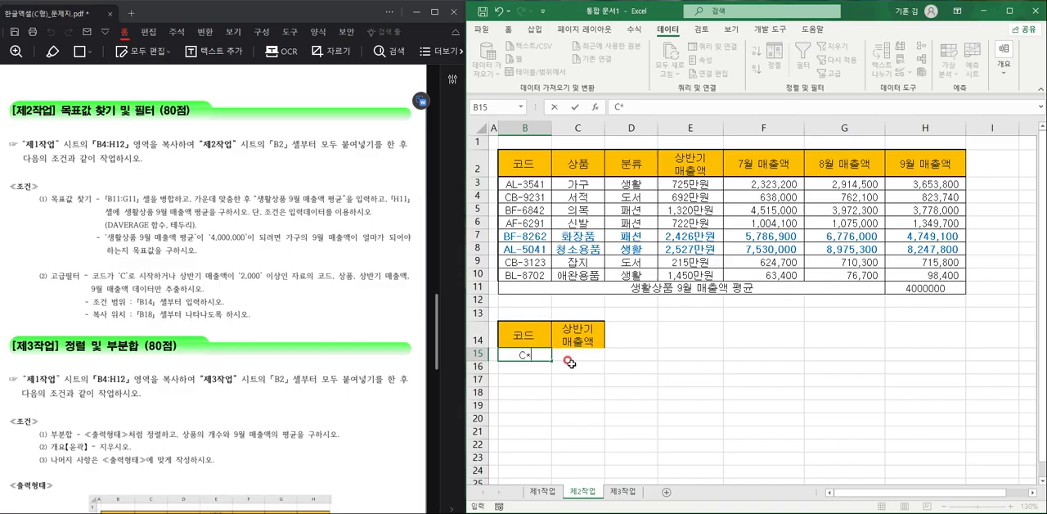
left_click(569, 362)
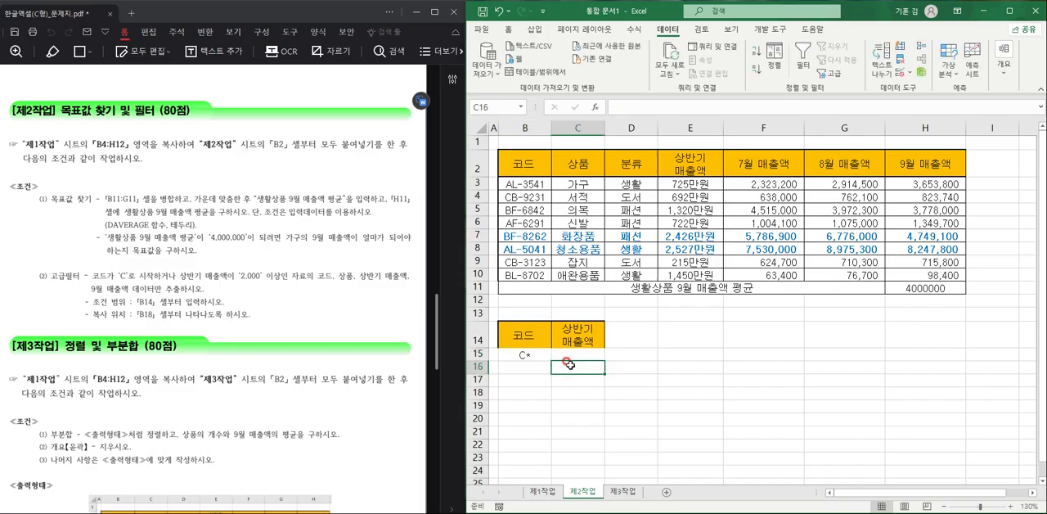
type(">=")
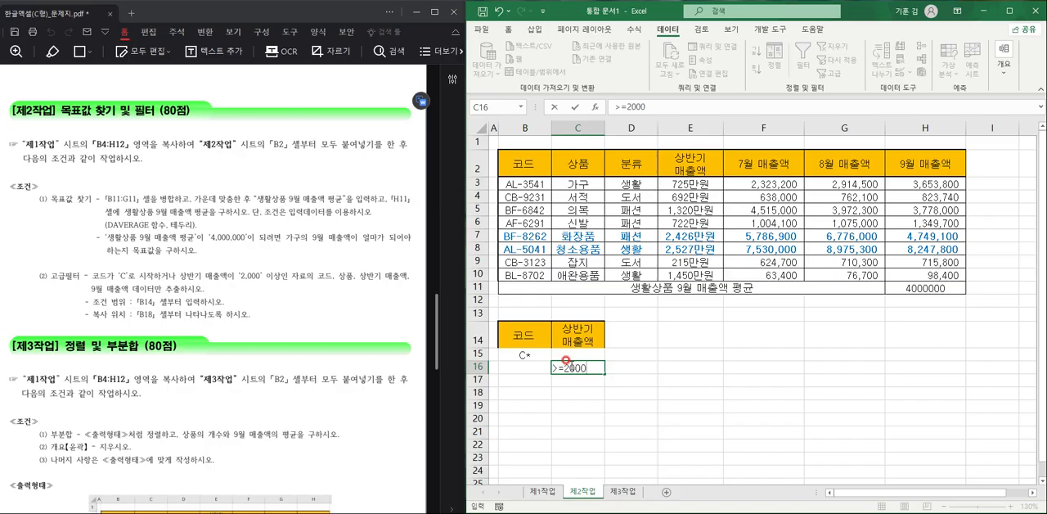
type("2000")
key("Return")
left_click(663, 355)
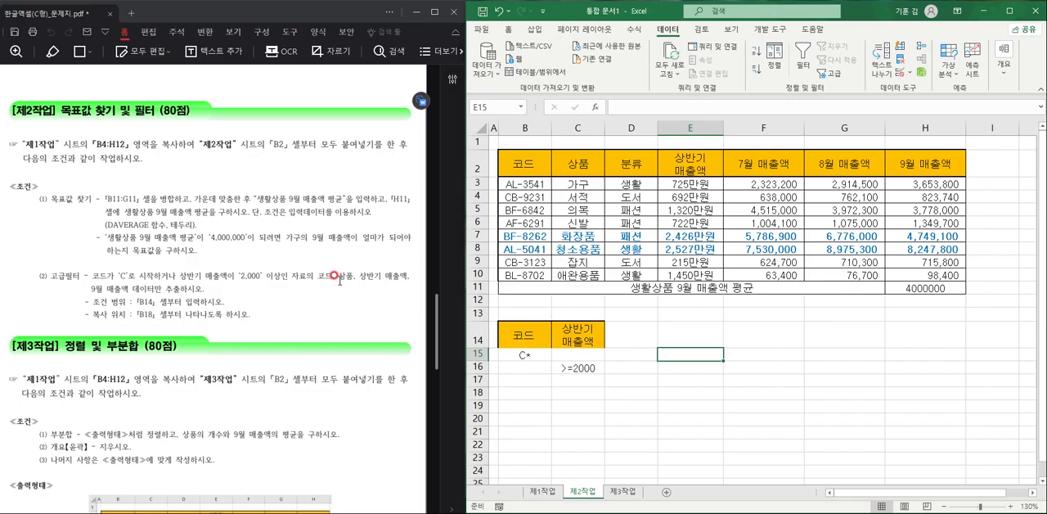
- Copy the 코드, 상품, 상반기 매출액 and 9월 매출액 headings from row 2 to the output area starting at B18
left_click(524, 164)
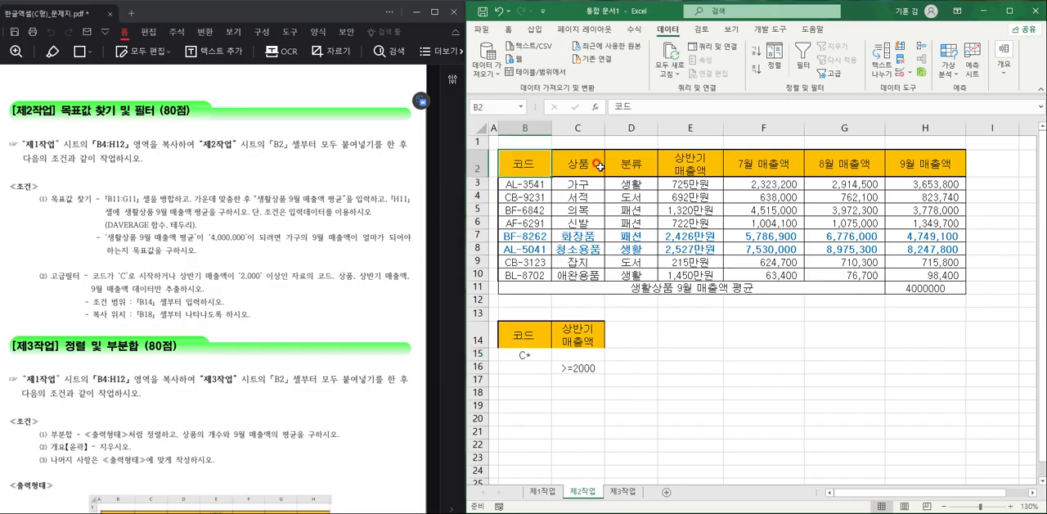
left_click(572, 165, "ctrl")
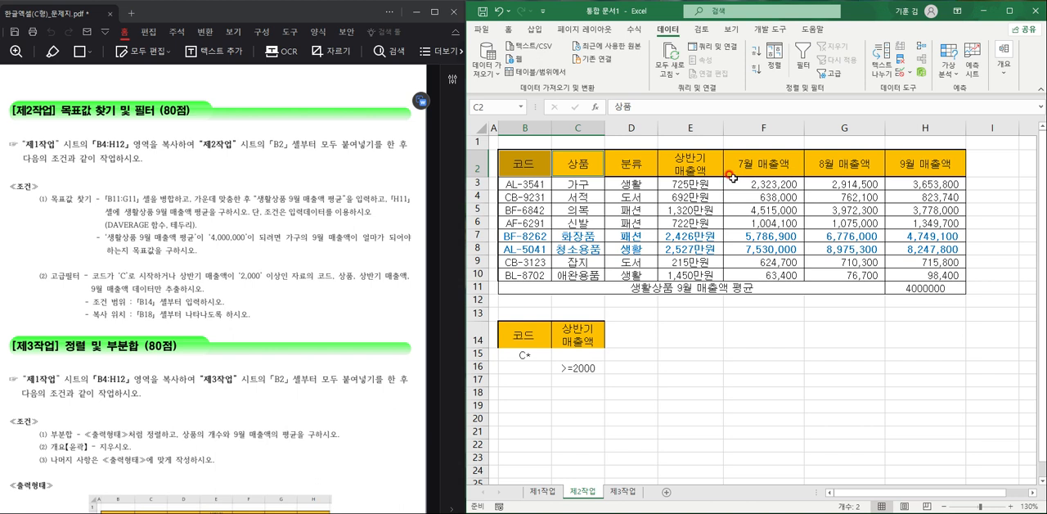
left_click(671, 164, "ctrl")
left_click(942, 160, "ctrl")
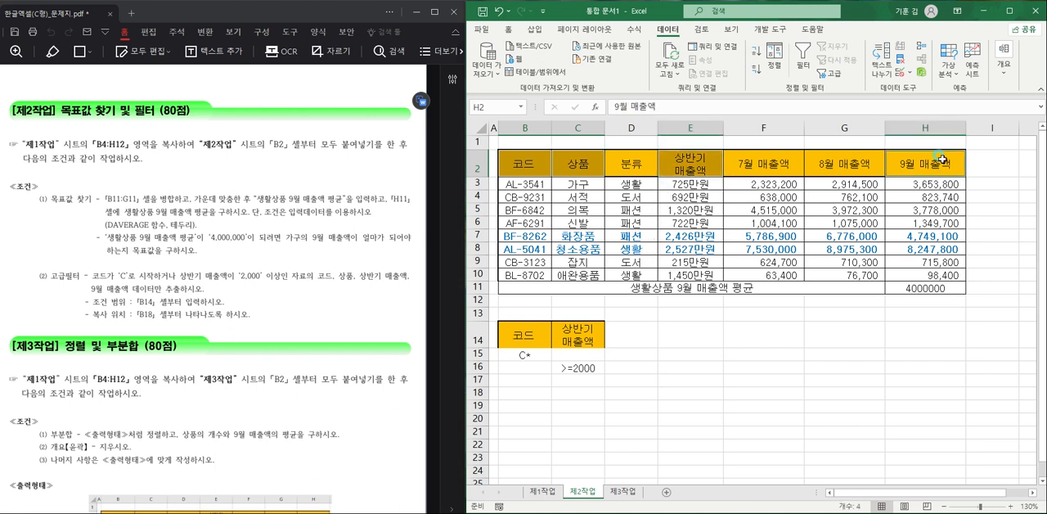
key("ctrl+c")
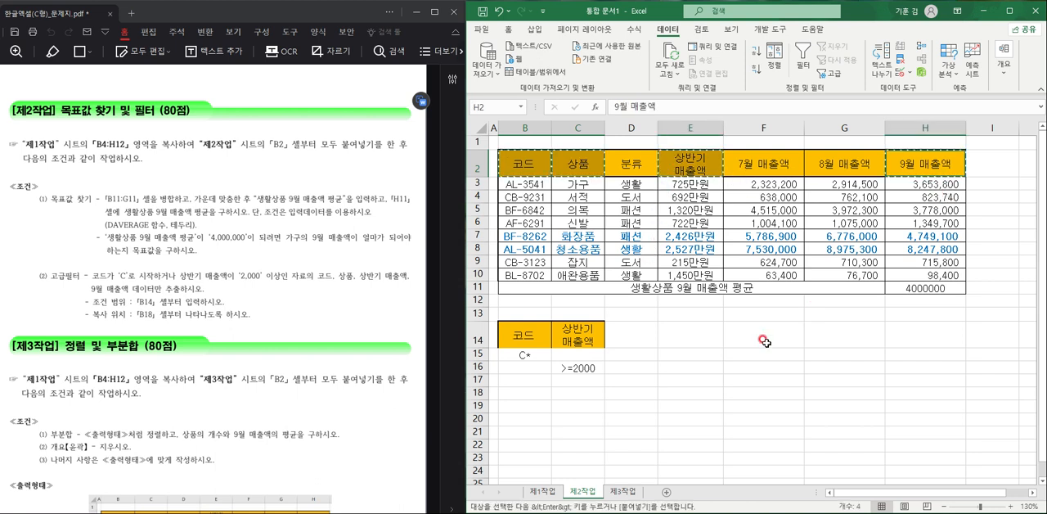
left_click(545, 392)
key("ctrl+v")
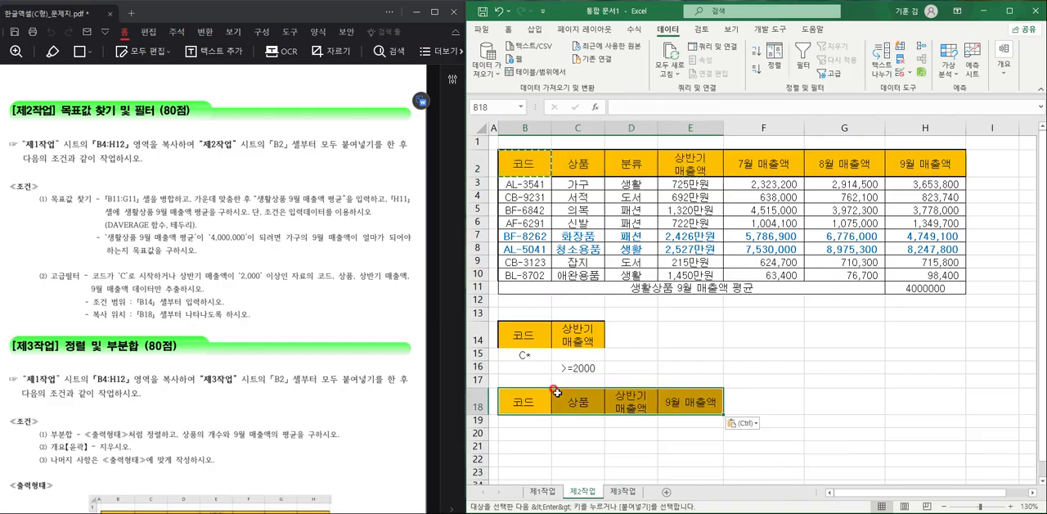
left_click(677, 431)
- Apply an advanced filter to B2:H10 with criteria range B14:C16, copying the results to B18:E18
mouse_move(554, 175)
left_mouse_down()
mouse_move(610, 214)
mouse_move(924, 275)
left_mouse_up()
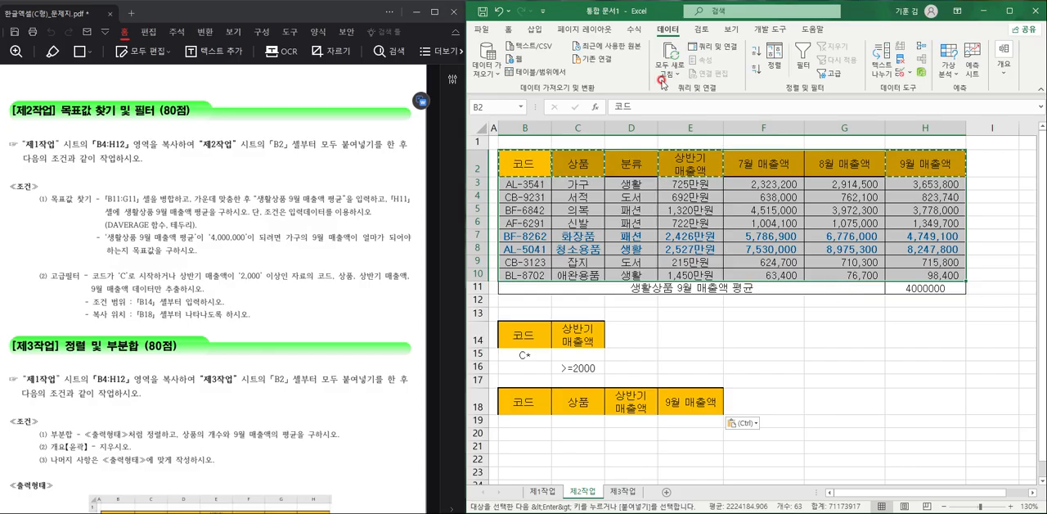
left_click(833, 72)
left_click(774, 230)
left_click(790, 261)
left_click_drag(527, 333, 579, 369)
left_click(780, 316)
left_click_drag(516, 403, 669, 403)
left_click(800, 317)
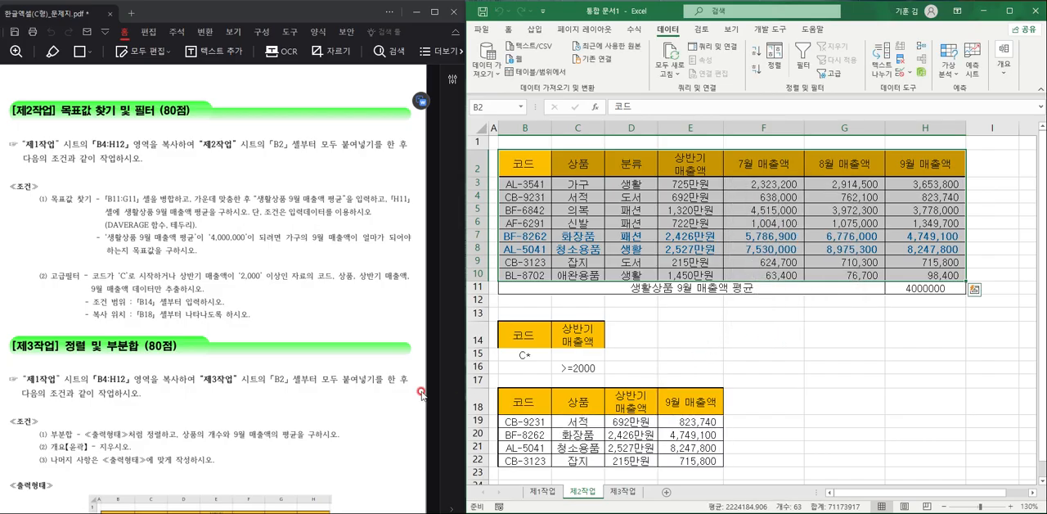
left_click(766, 326)
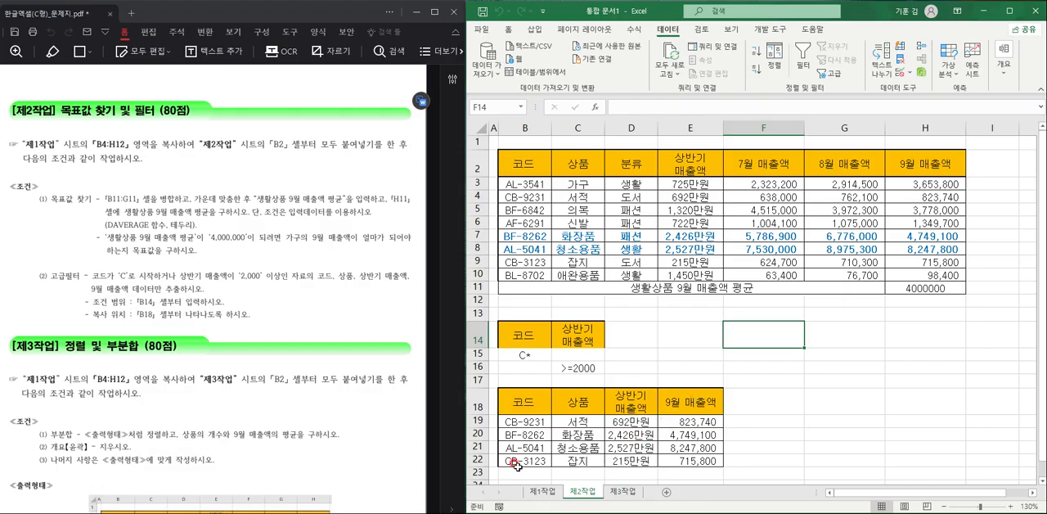
- Copy B4:H12 from the 제1작업 sheet and paste it at cell B2 of the 제3작업 sheet
scroll(196, 370, "down", 5)
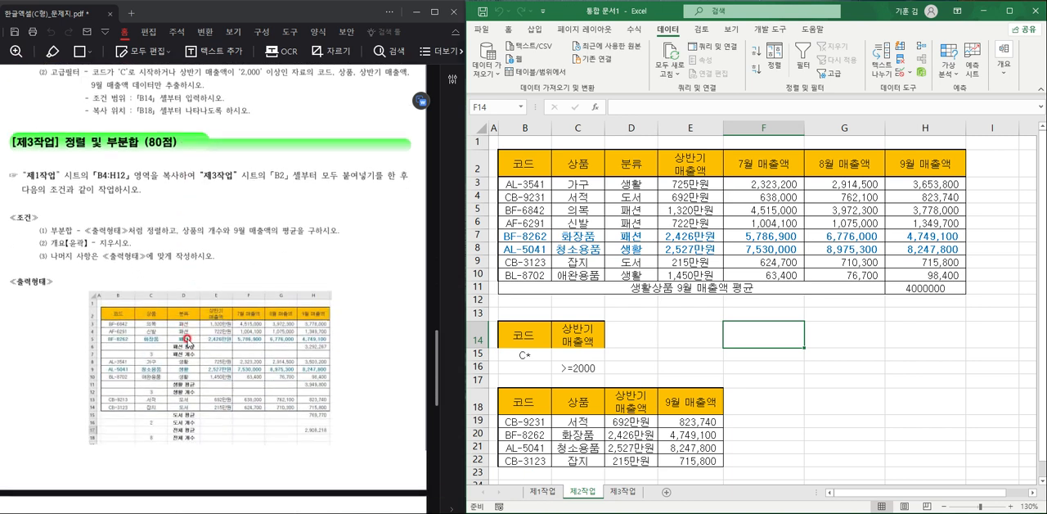
left_click(542, 491)
left_click_drag(517, 206, 831, 319)
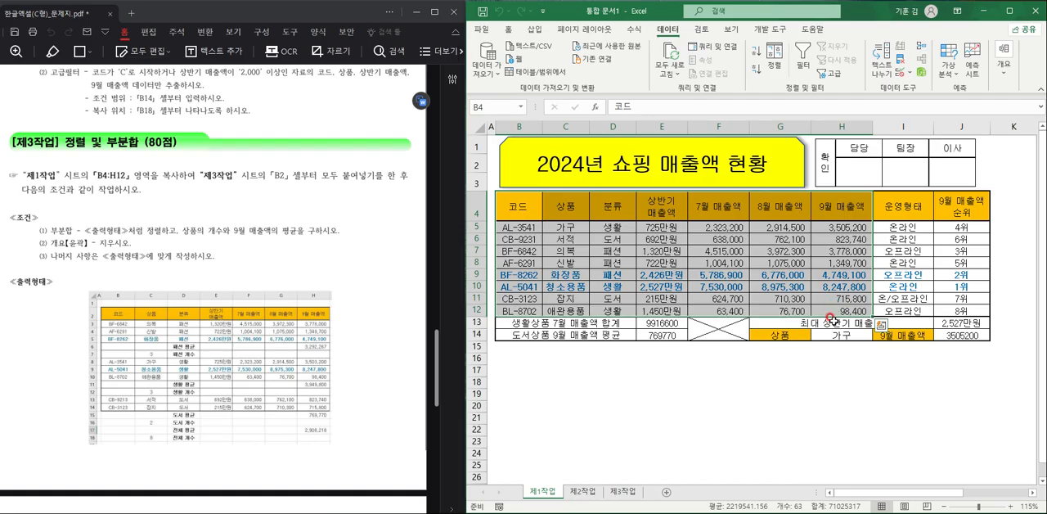
key("ctrl+c")
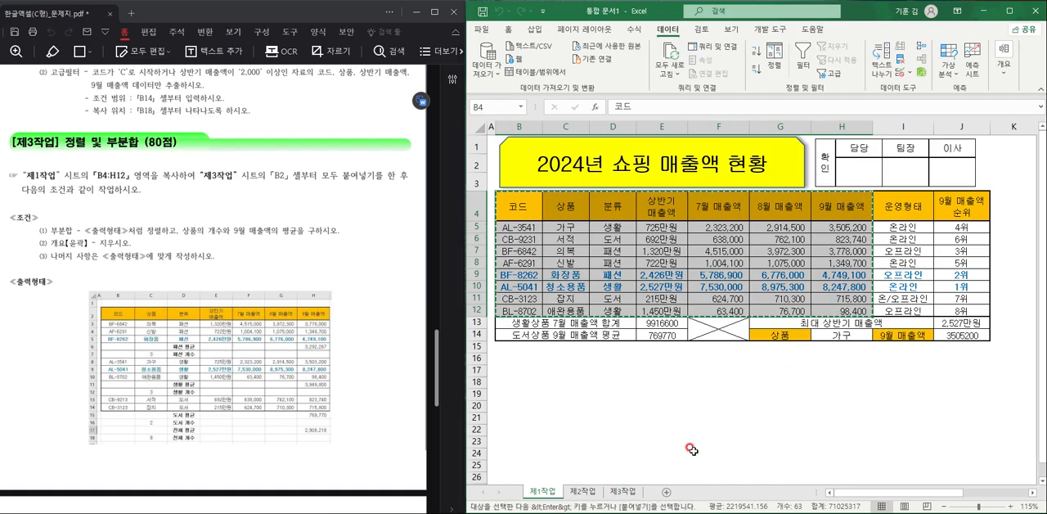
left_click(622, 491)
left_click(516, 148)
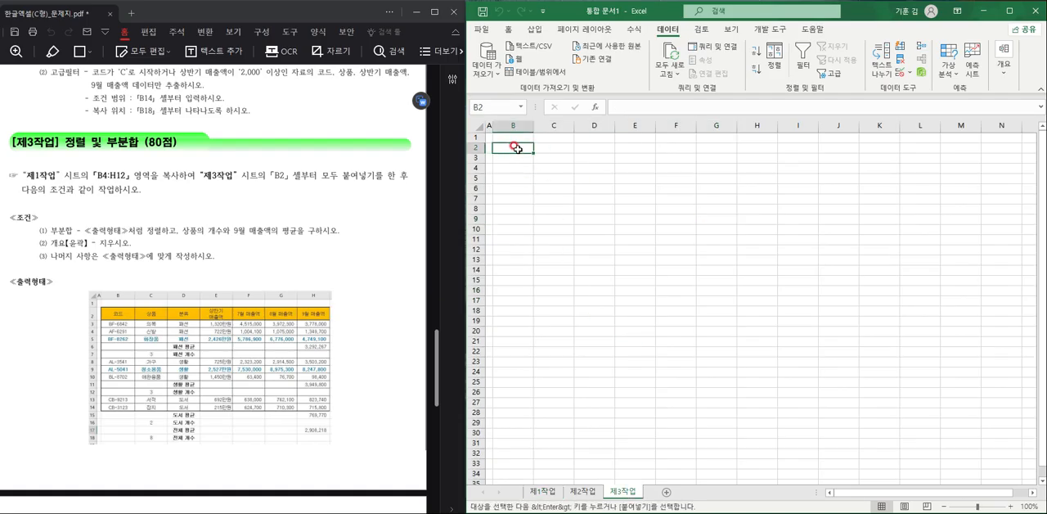
key("ctrl+v")
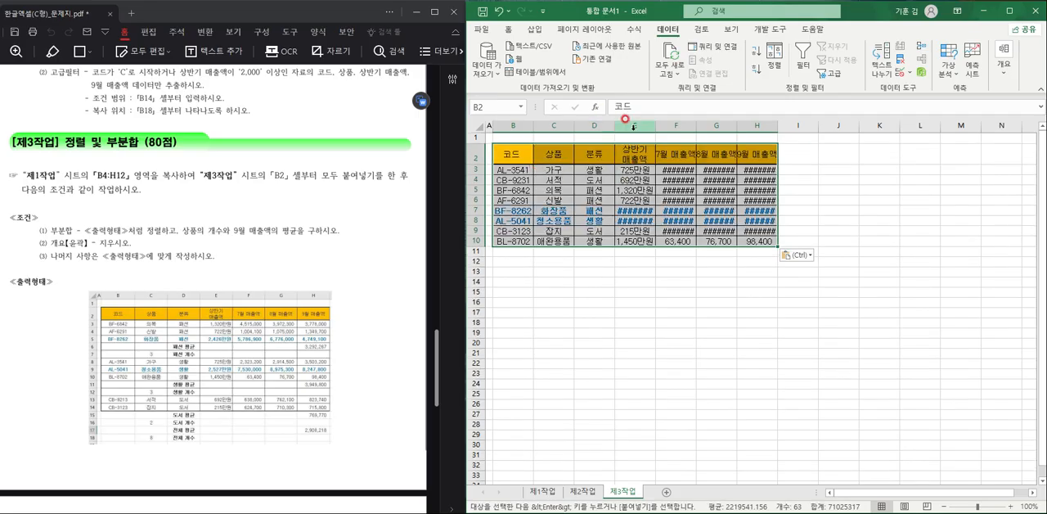
- Auto-fit the widths of columns E through H on the 제3작업 sheet so all sales figures display fully
double_click(655, 126)
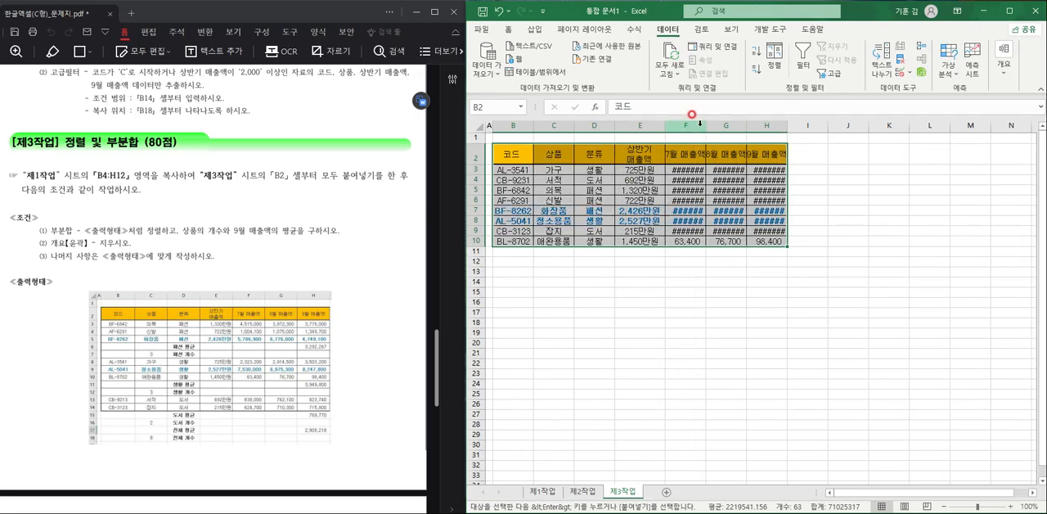
double_click(706, 124)
double_click(768, 124)
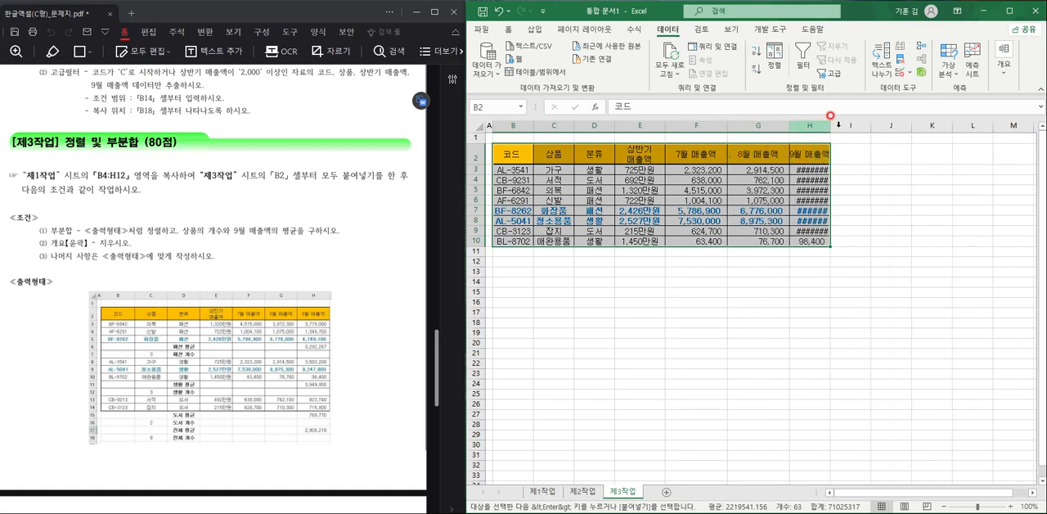
double_click(832, 125)
scroll(732, 276, "up", 2, "ctrl")
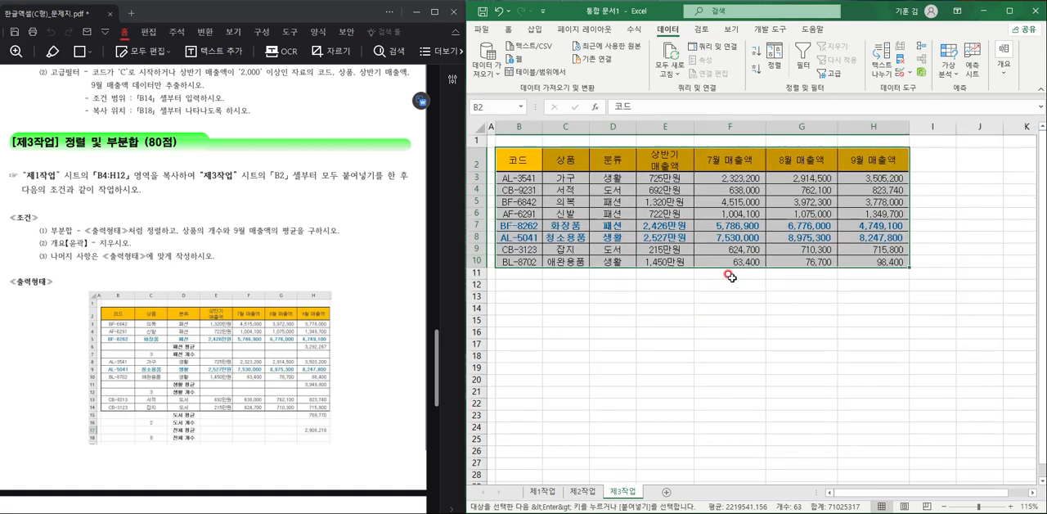
left_click(701, 352)
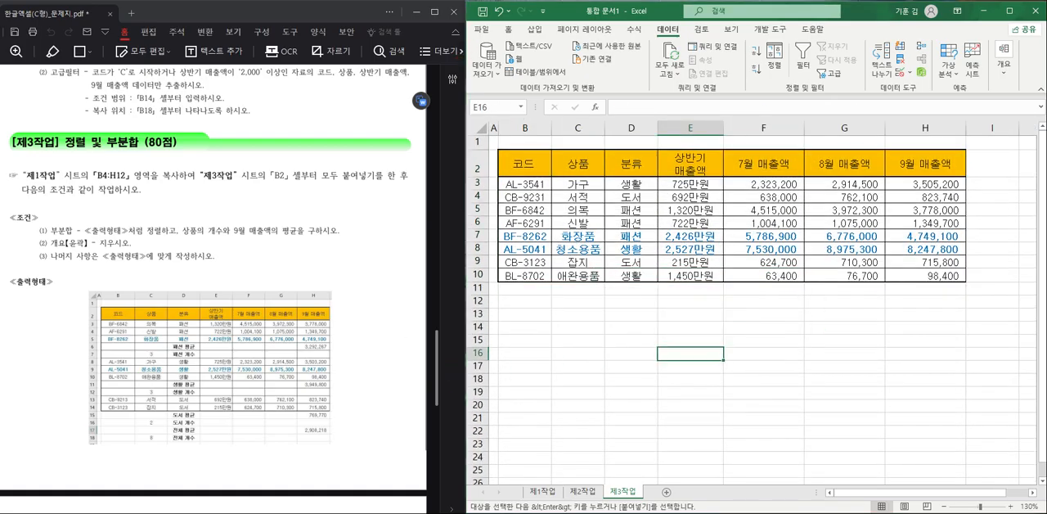
- Sort the 제3작업 table by 분류 in descending order
left_click_drag(163, 296, 206, 448)
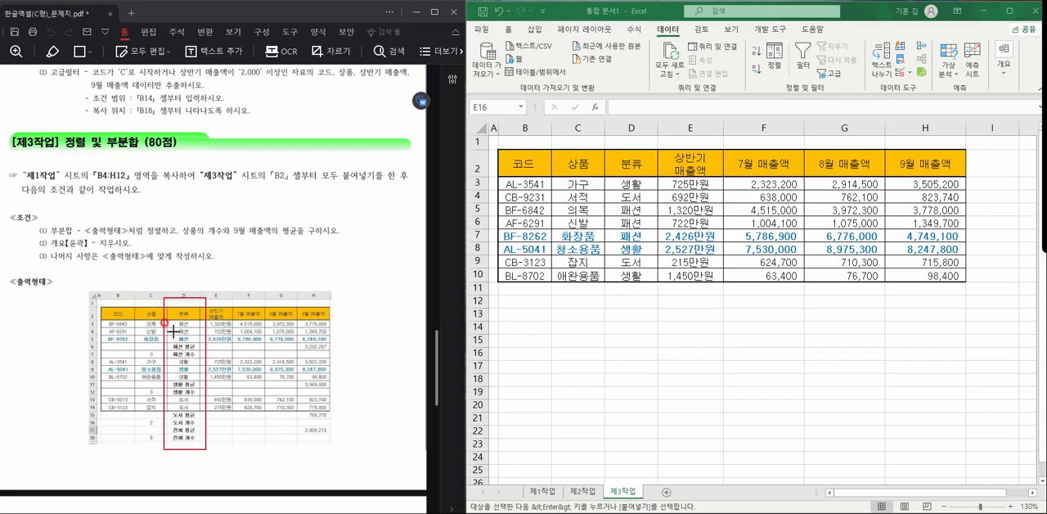
left_click_drag(156, 289, 218, 325)
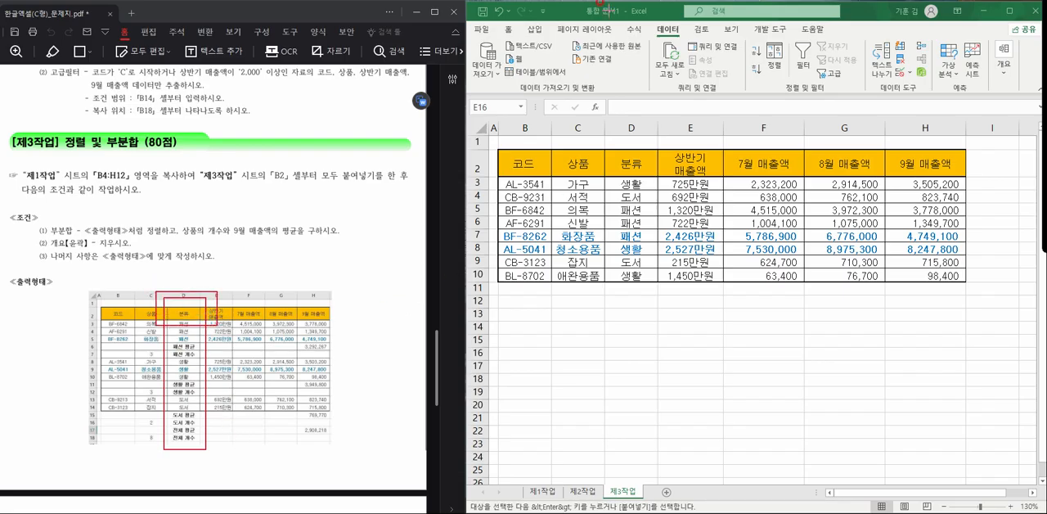
key("Escape")
left_click(634, 166)
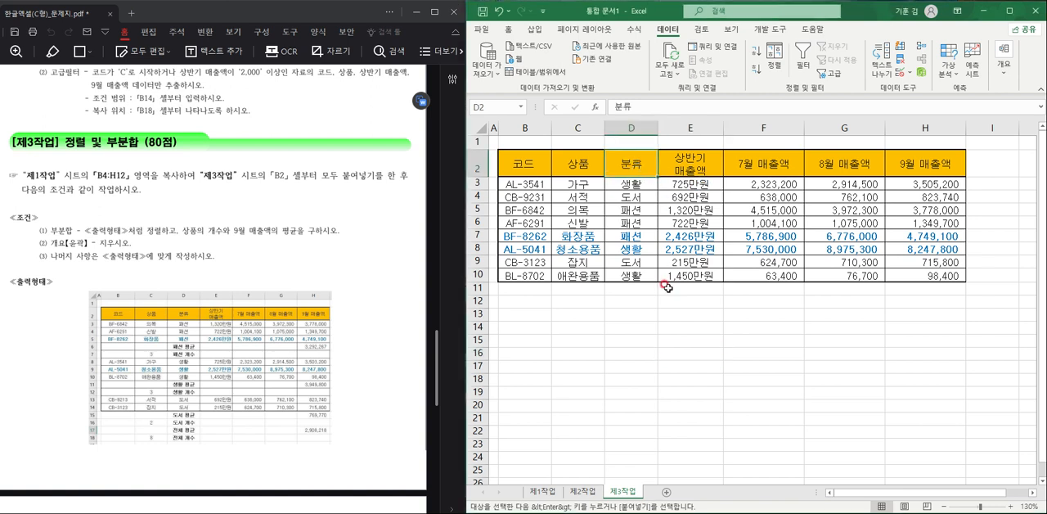
left_click(756, 72)
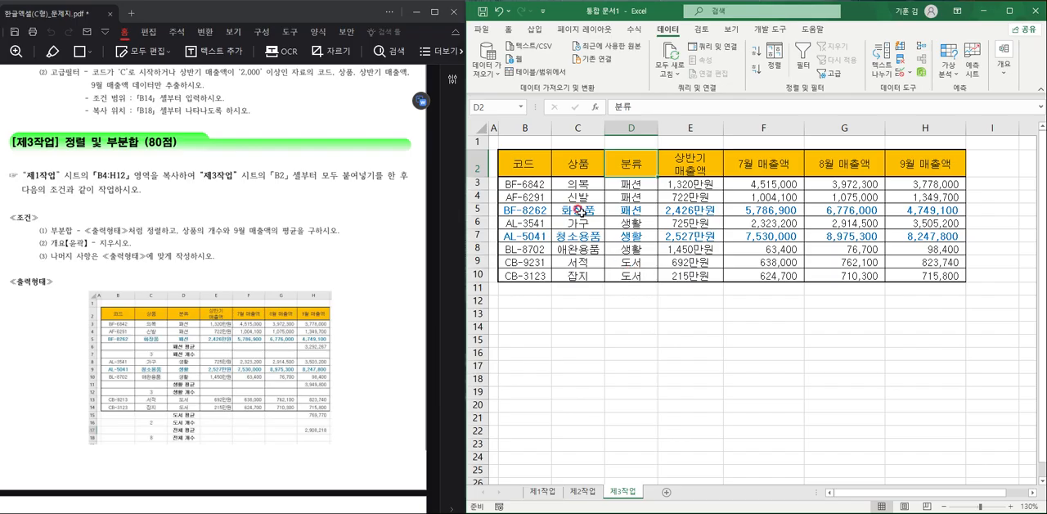
- Add subtotals grouped by 분류 with the 개수 function, calculated on 상품 only
left_click(535, 167)
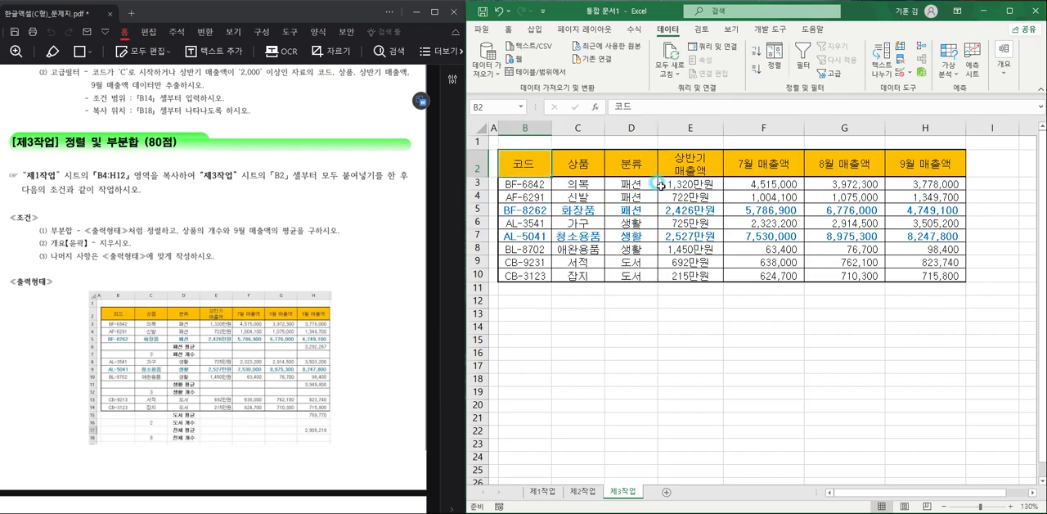
left_click(1002, 78)
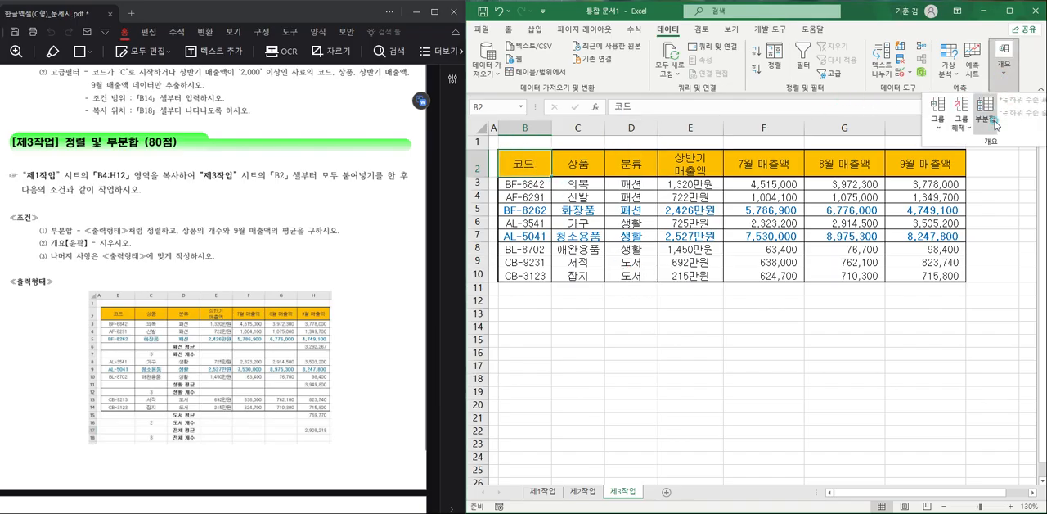
left_click(996, 120)
left_click(797, 188)
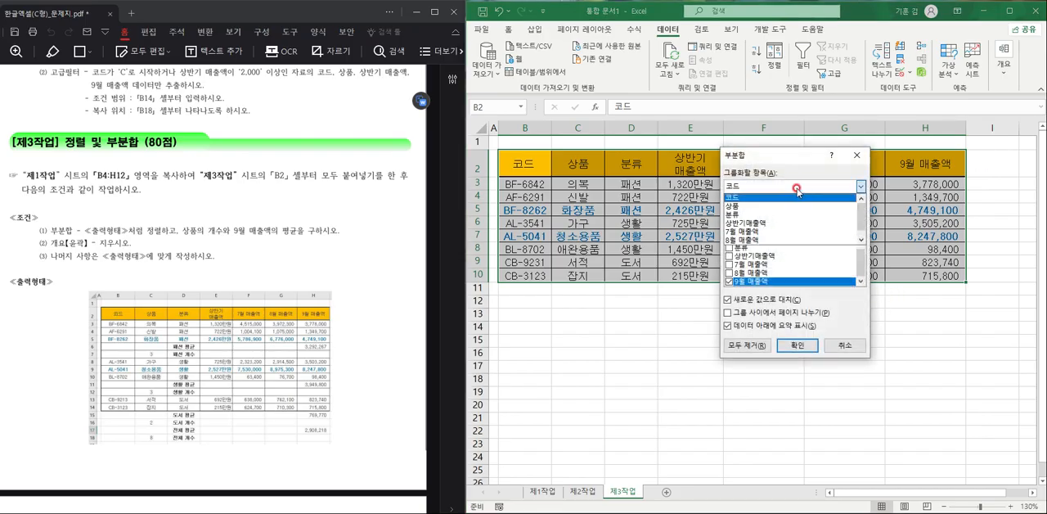
left_click(787, 214)
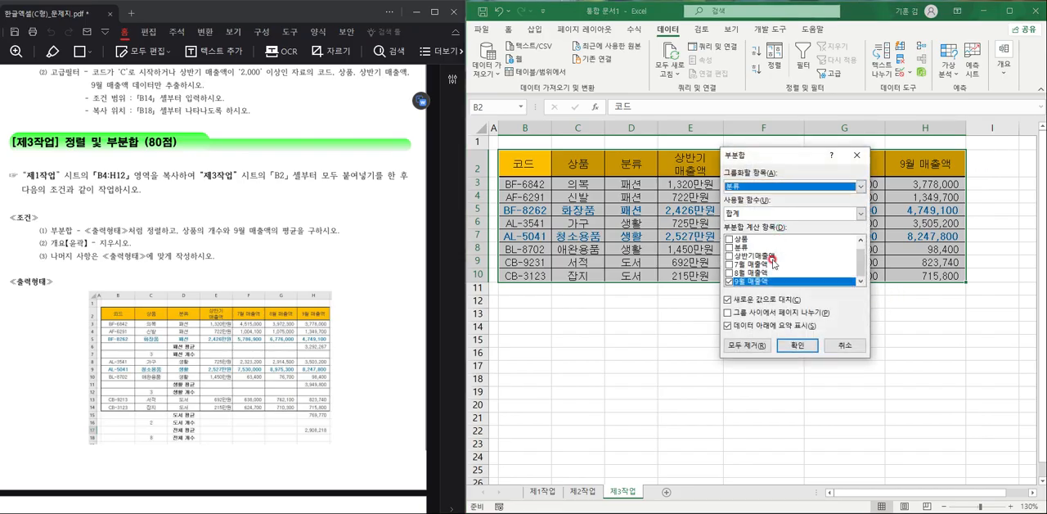
left_click(729, 282)
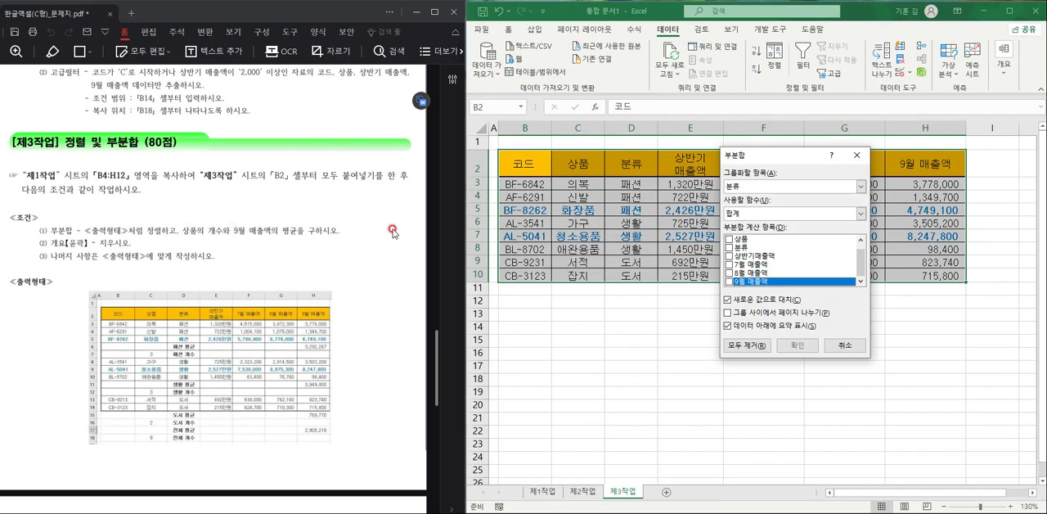
left_click(740, 239)
left_click(772, 214)
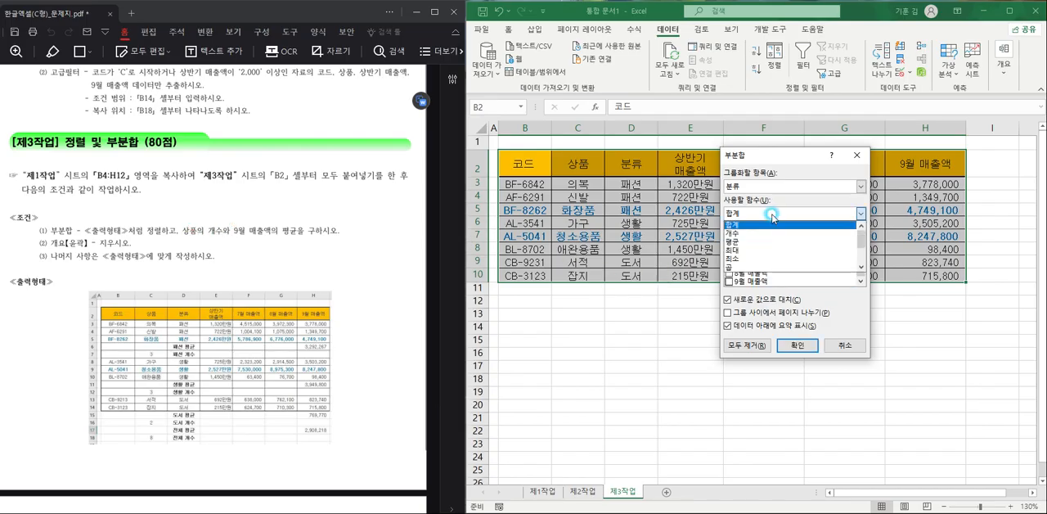
left_click(767, 233)
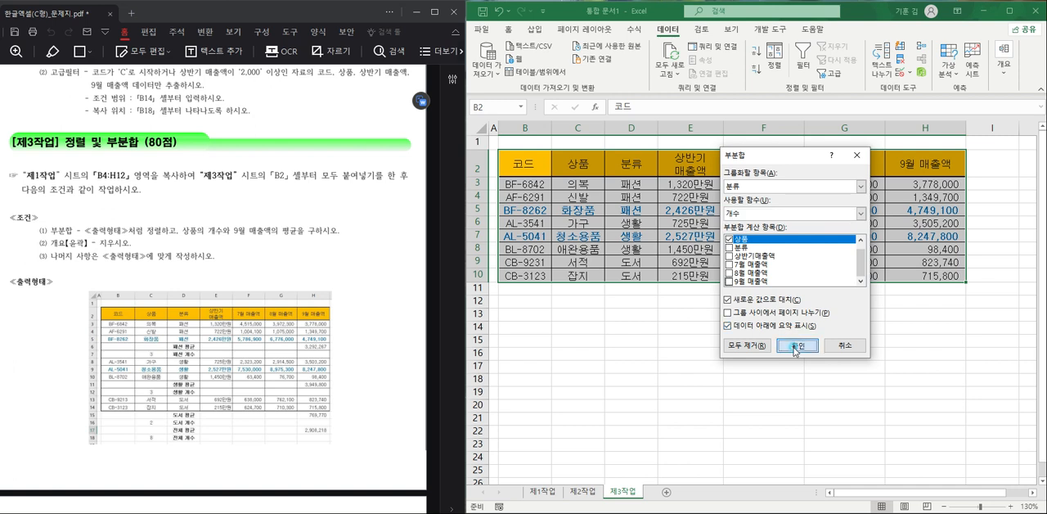
left_click(792, 347)
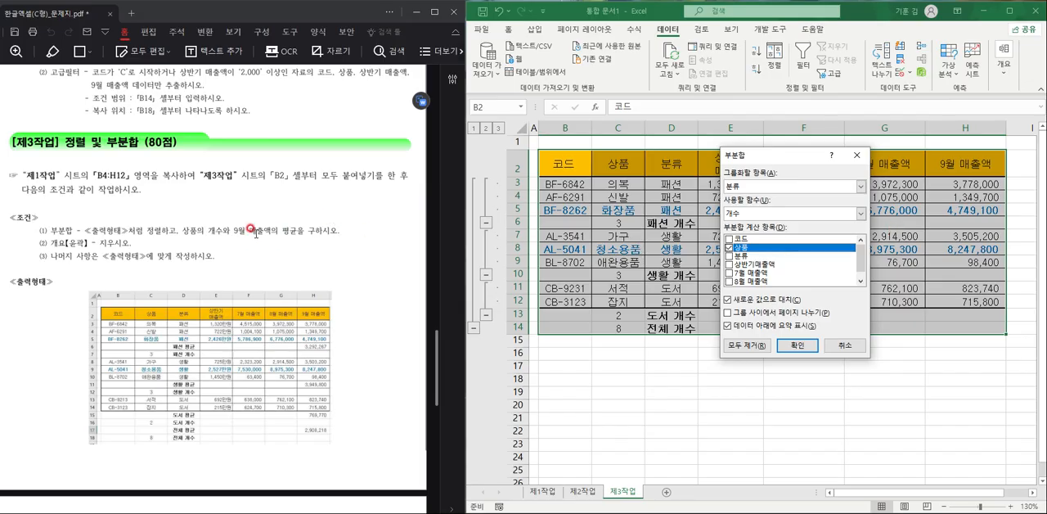
- Add a second subtotal by 분류 with the 평균 of 9월 매출액 only, without replacing the existing count subtotals
left_click(730, 248)
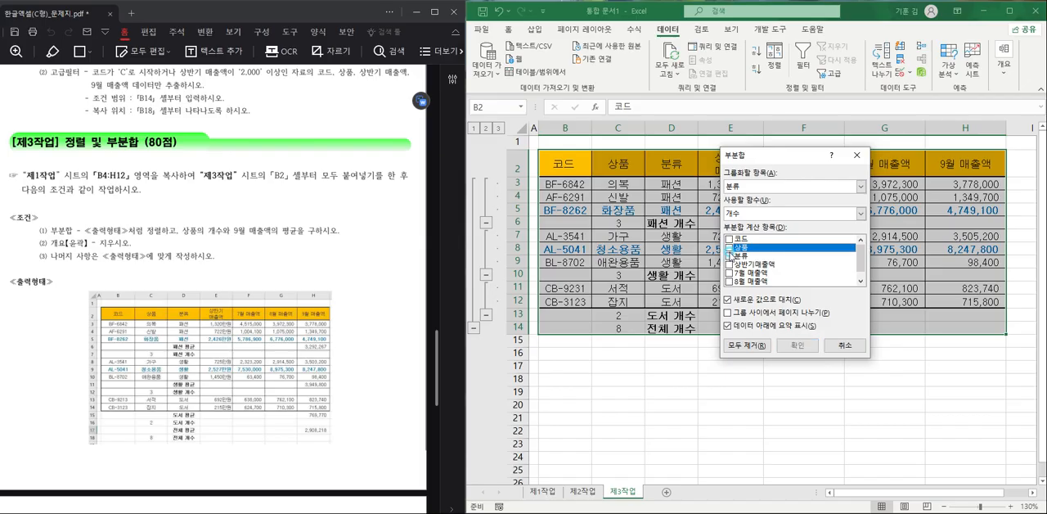
scroll(730, 278, "down", 1)
left_click(730, 281)
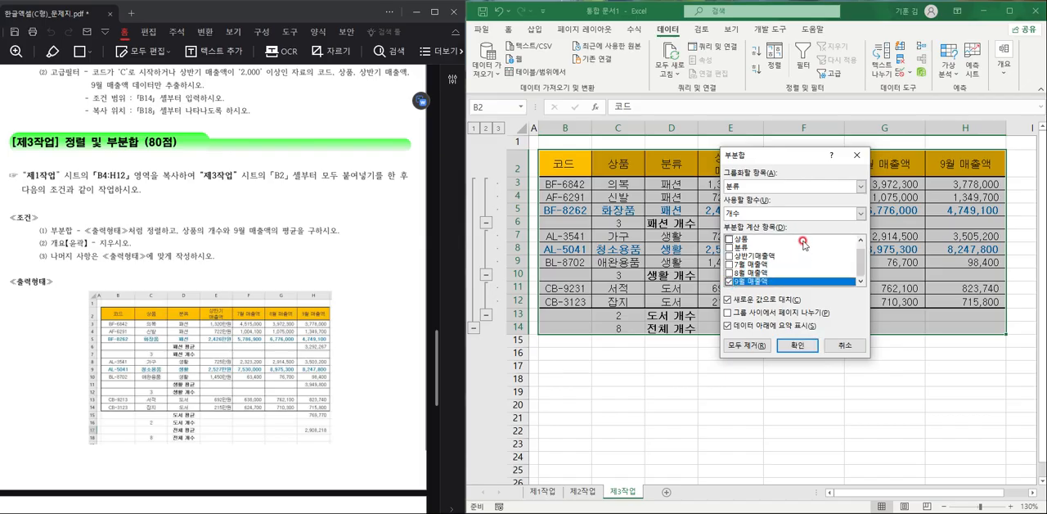
left_click(808, 214)
left_click(793, 242)
left_click(789, 311)
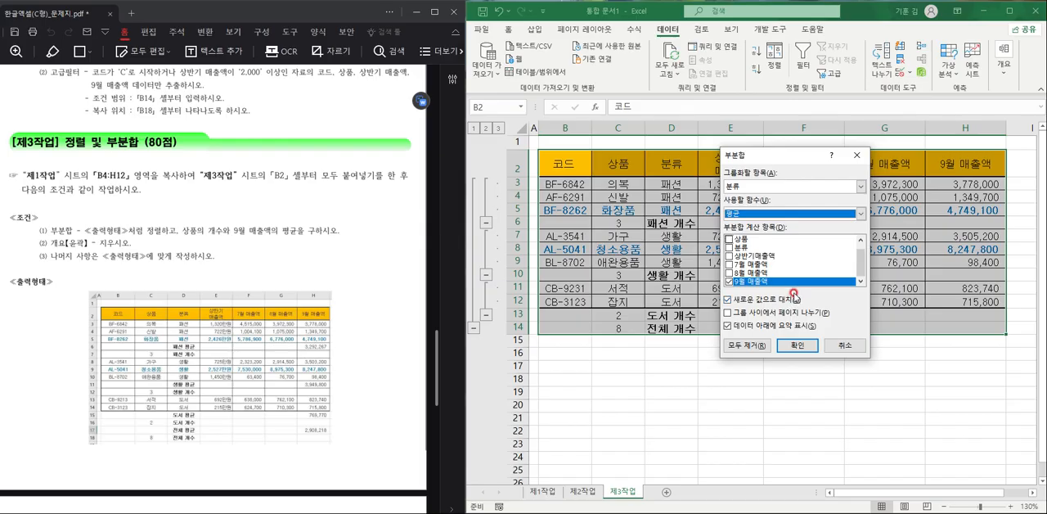
left_click(785, 299)
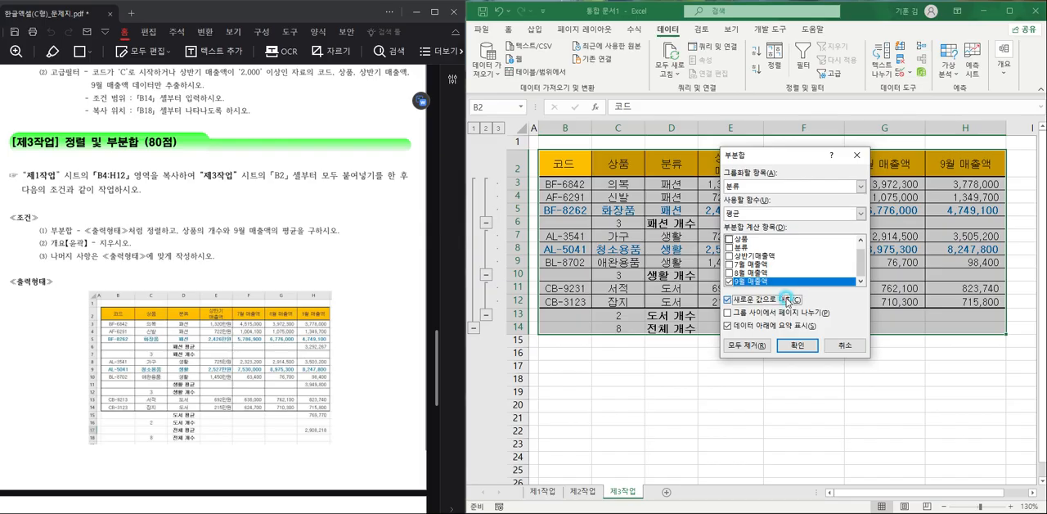
left_click(792, 350)
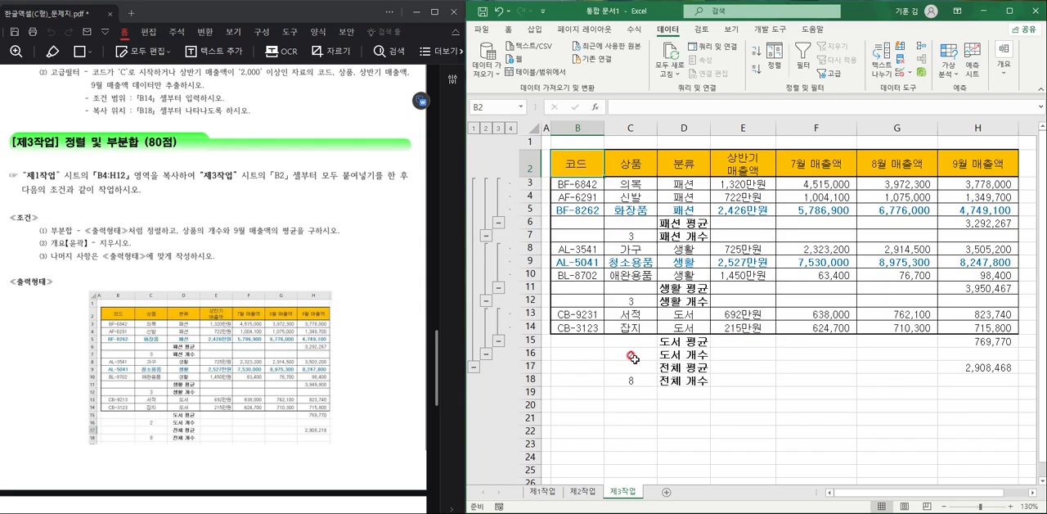
- Clear the outline from the subtotaled table and auto-fit the width of column D
left_click_drag(637, 345, 902, 386)
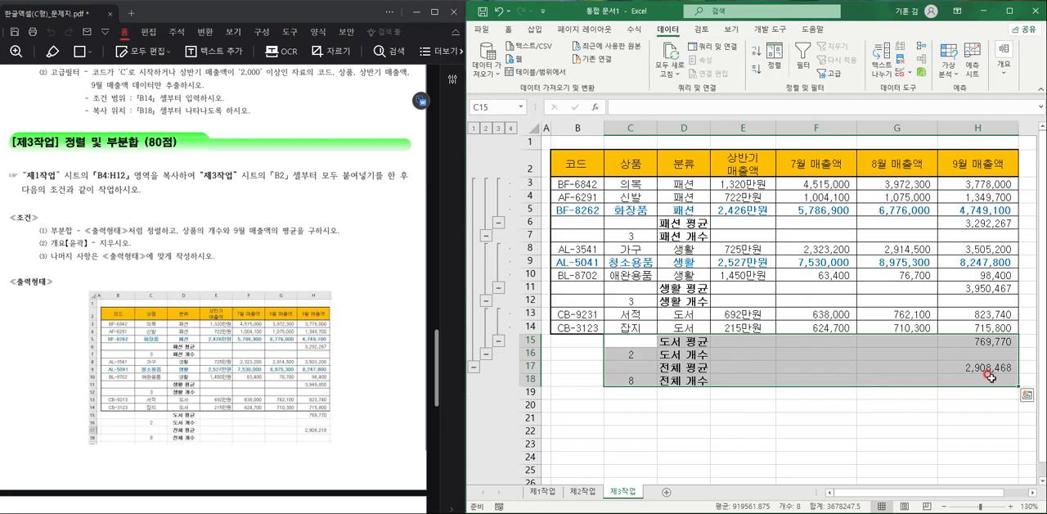
left_click(775, 378)
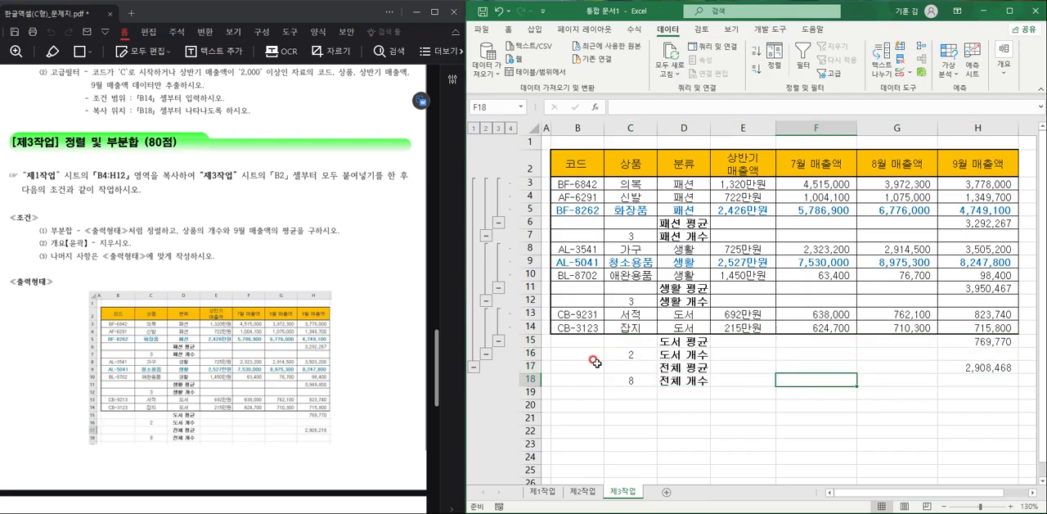
left_click(1005, 80)
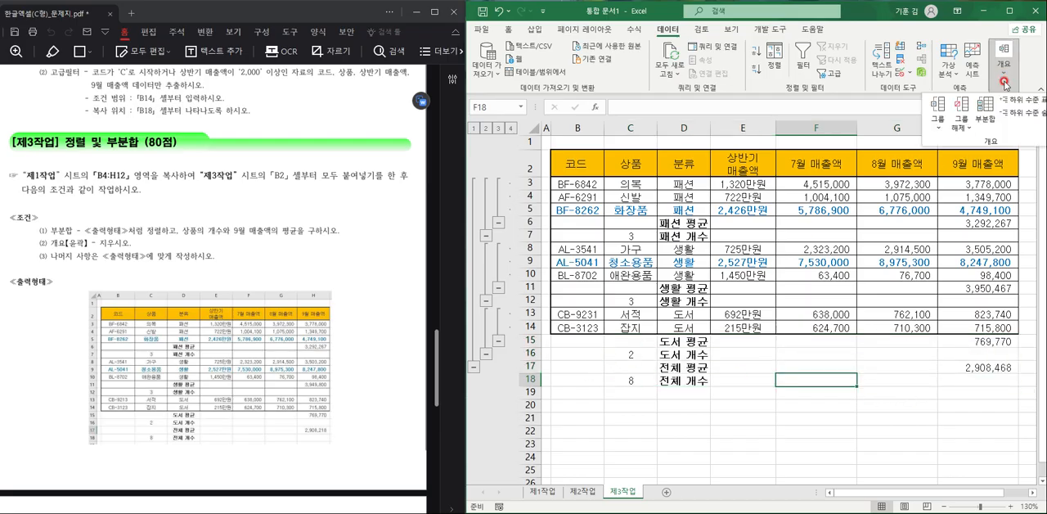
left_click(961, 119)
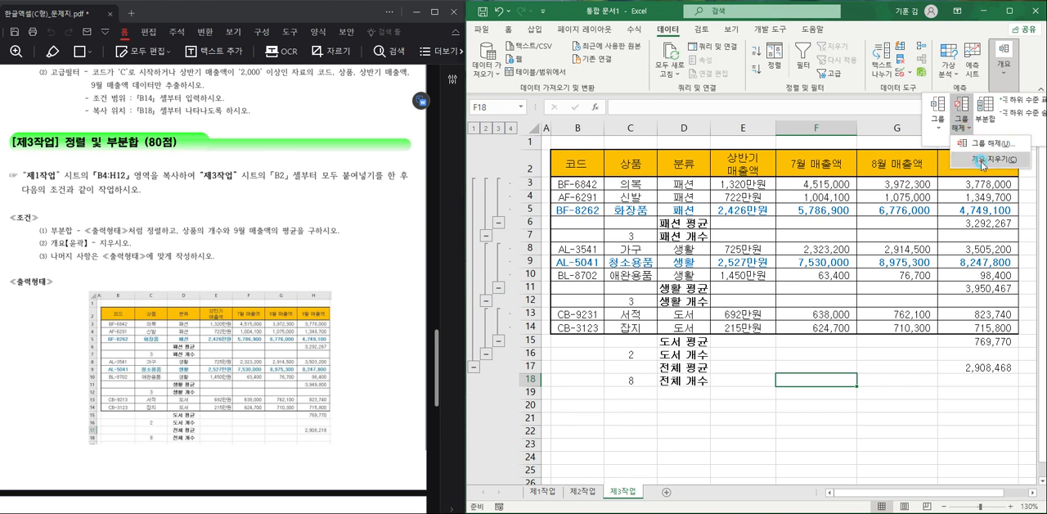
left_click(982, 159)
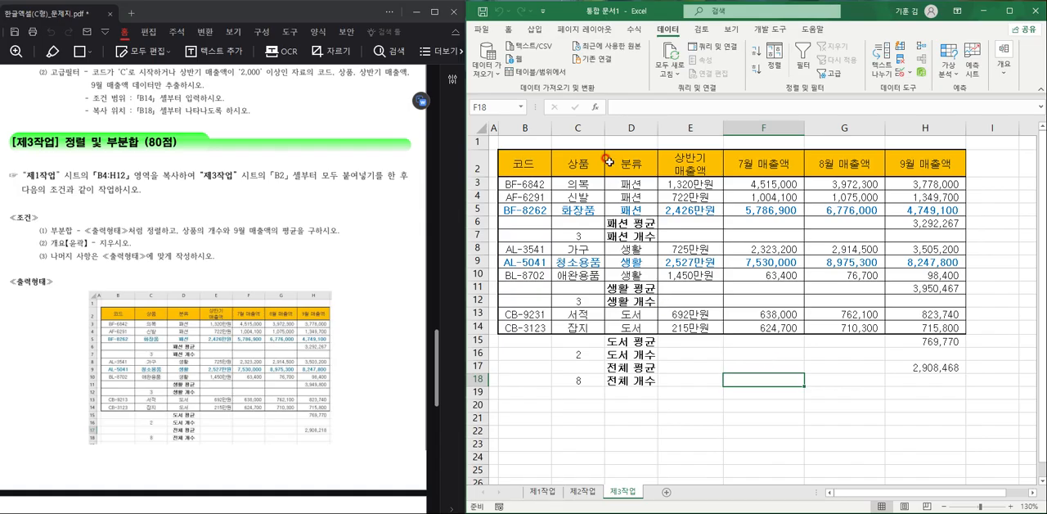
double_click(657, 129)
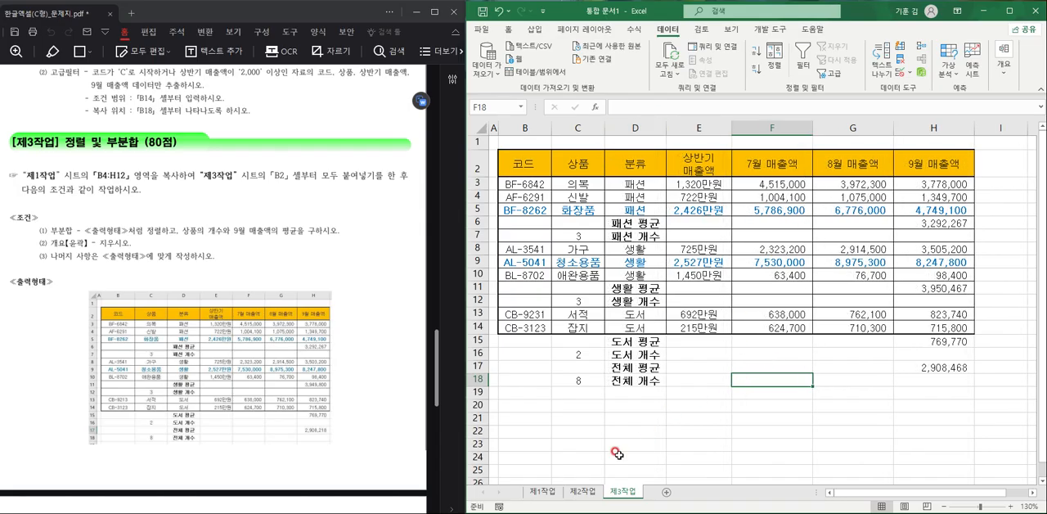
- Insert a 2-D clustered column chart on the 제1작업 sheet from the 상품, 상반기 매출액 and 9월 매출액 columns (C4:C12, E4:E12, H4:H12)
scroll(217, 433, "down", 10)
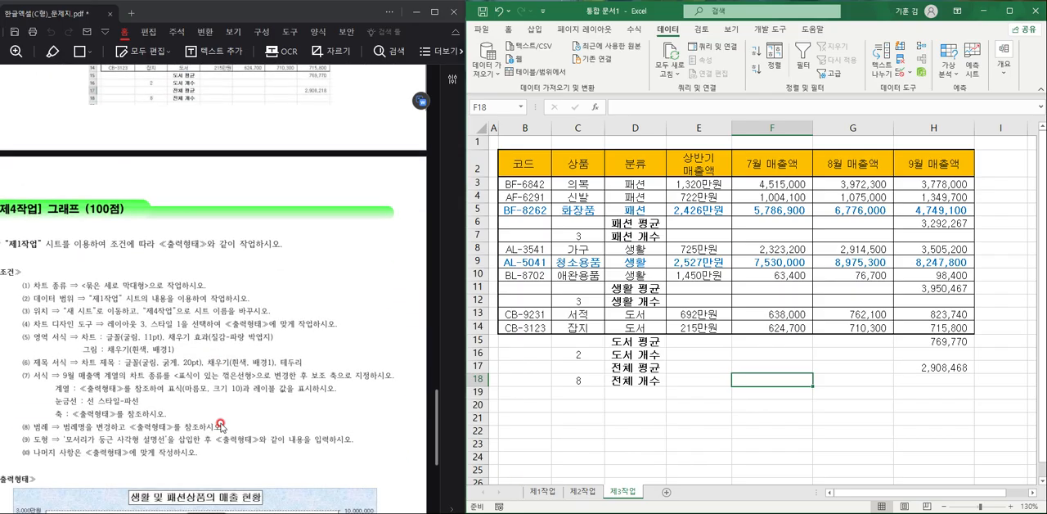
scroll(222, 426, "down", 1)
left_click(542, 491)
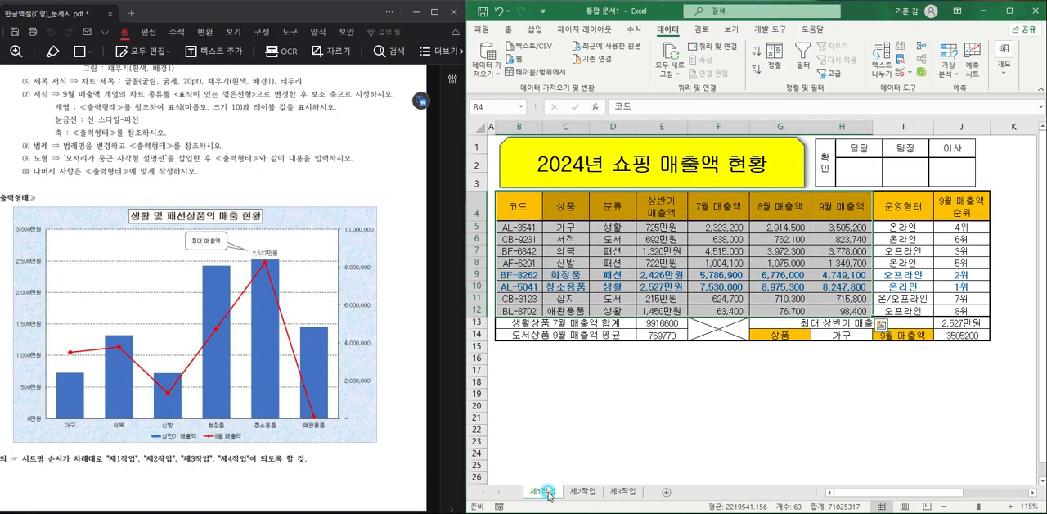
left_click(585, 363)
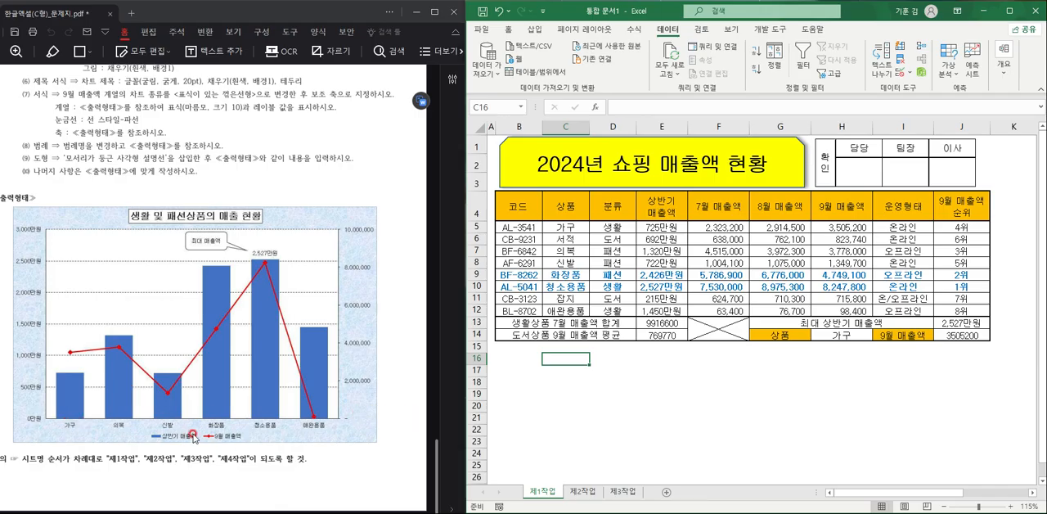
left_click_drag(557, 206, 570, 307)
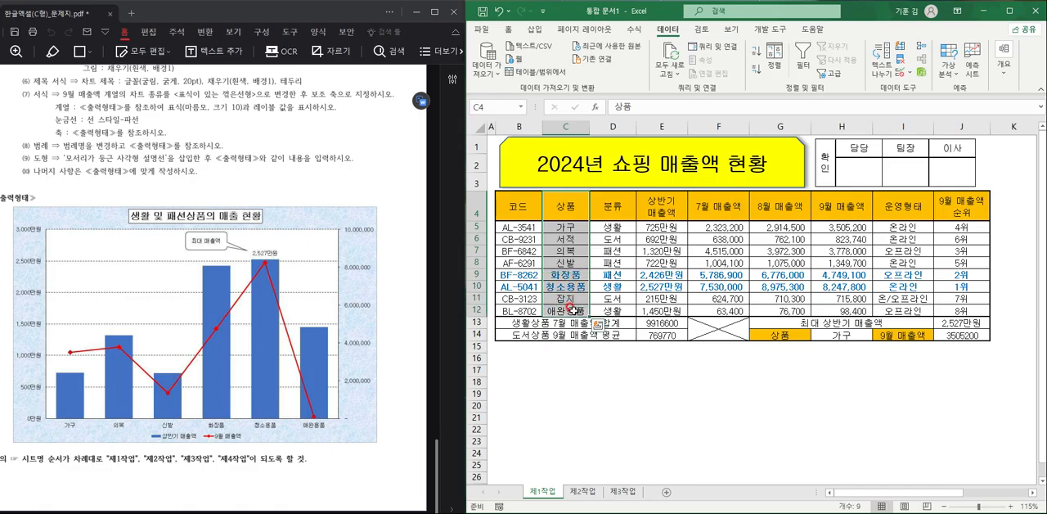
left_click(663, 211, "ctrl")
left_click_drag(662, 211, 660, 311)
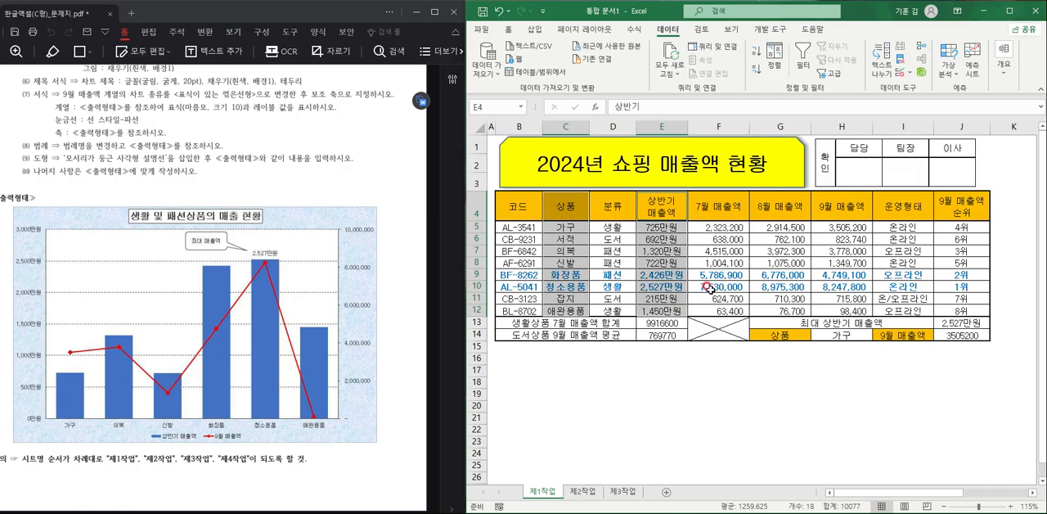
left_click_drag(850, 210, 853, 290)
left_click_drag(851, 306, 851, 307)
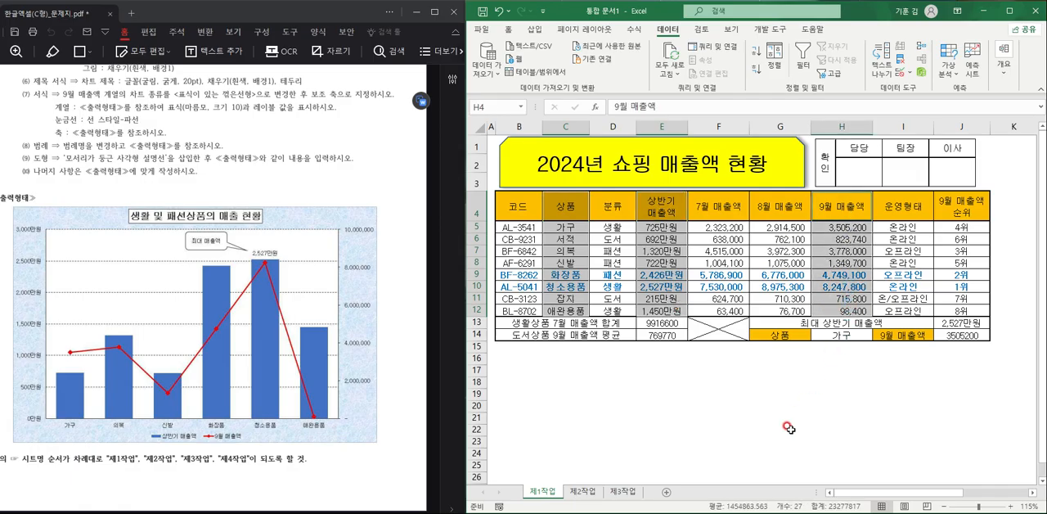
left_click(534, 28)
left_click(683, 59)
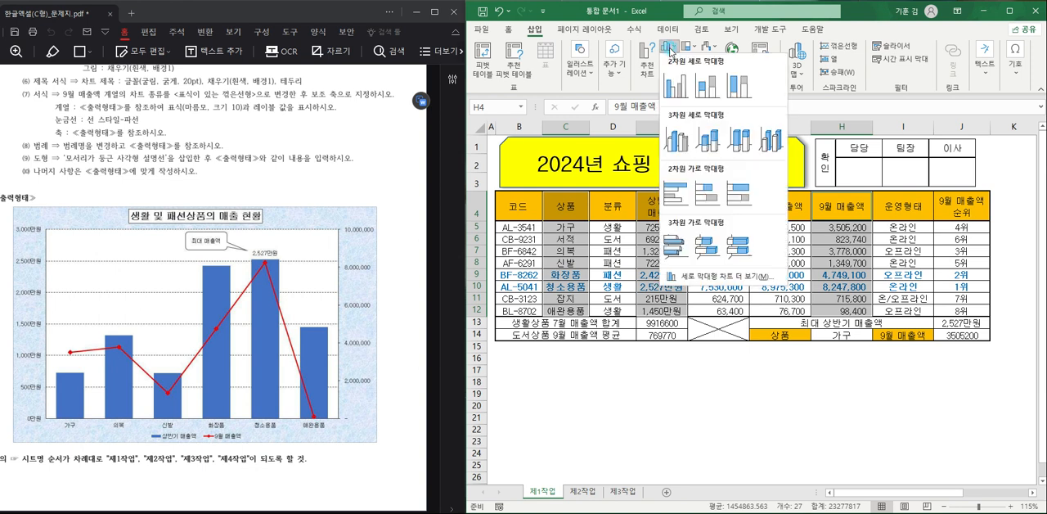
left_click(673, 82)
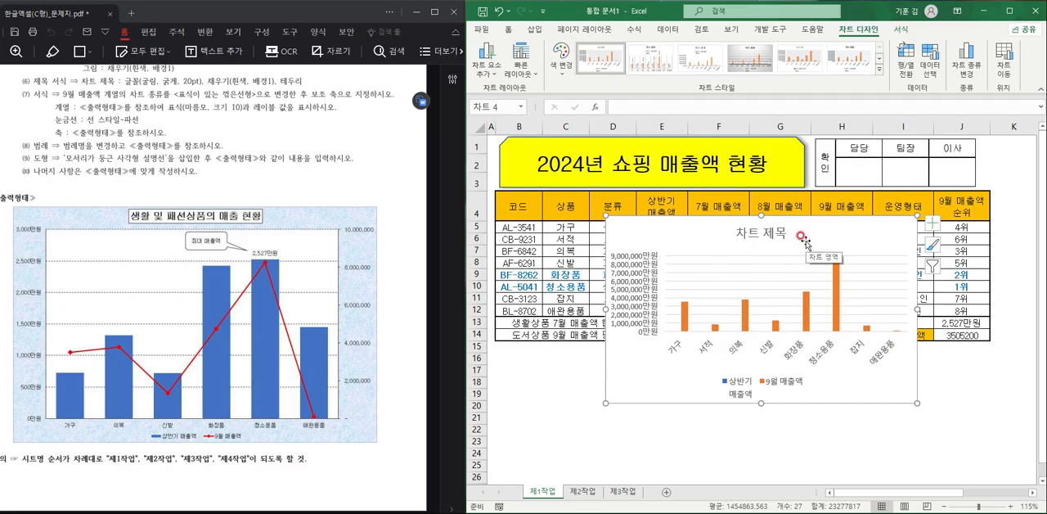
- Move the chart to a new sheet named 제4작업 and place that sheet after 제3작업
left_click(1003, 62)
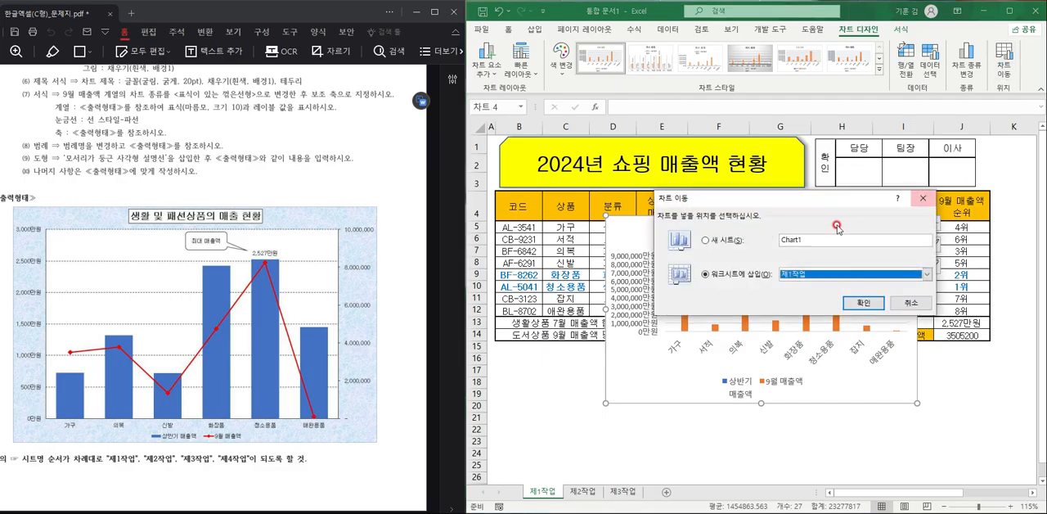
left_click(723, 244)
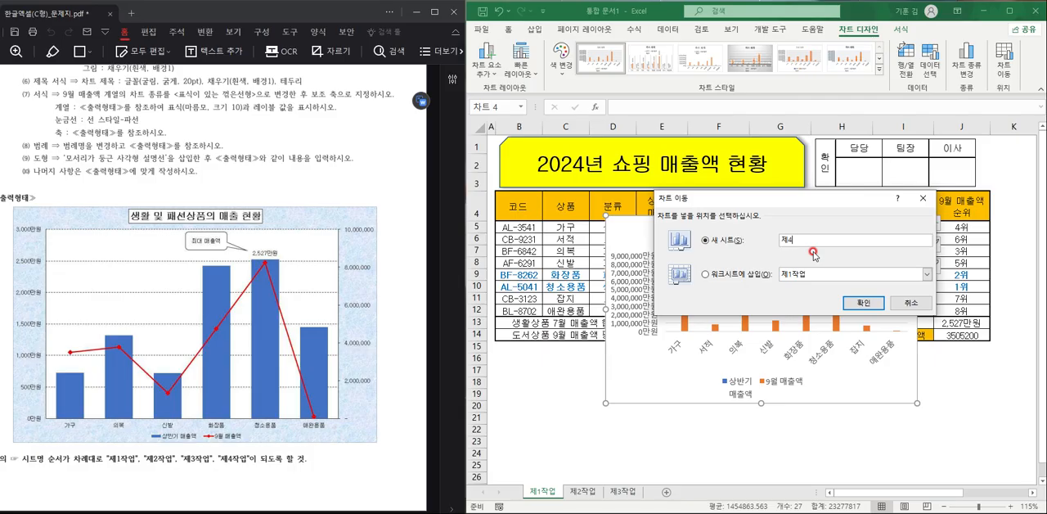
type("제4작업")
key("Return")
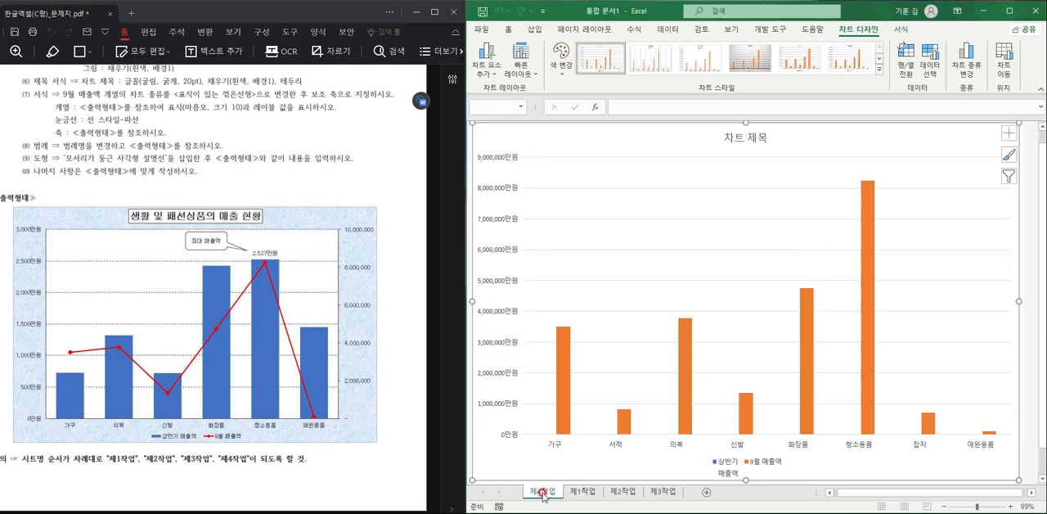
mouse_move(544, 495)
left_mouse_down()
mouse_move(572, 478)
mouse_move(694, 478)
left_mouse_up()
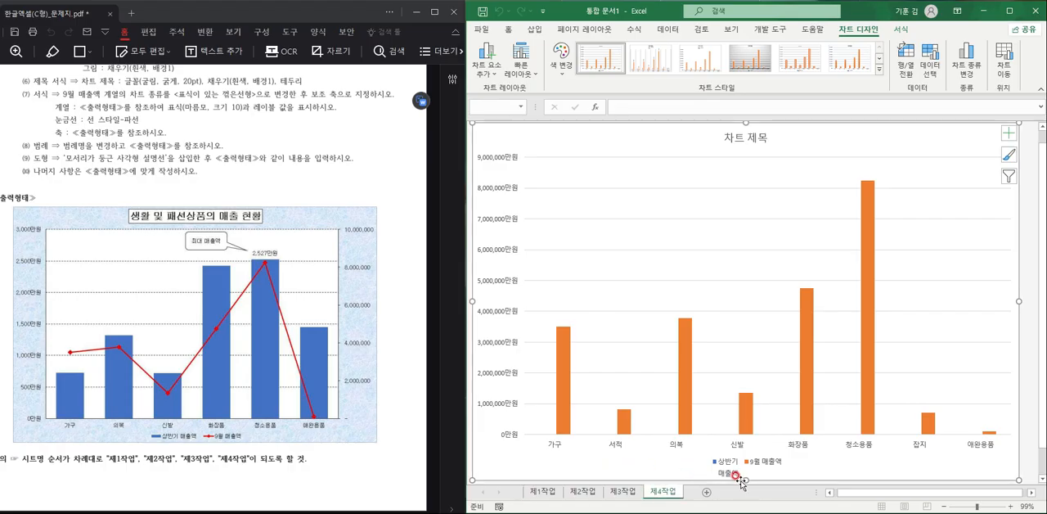
- Open the chart area's format settings and apply layout 3 and style 1 to the chart
double_click(832, 141)
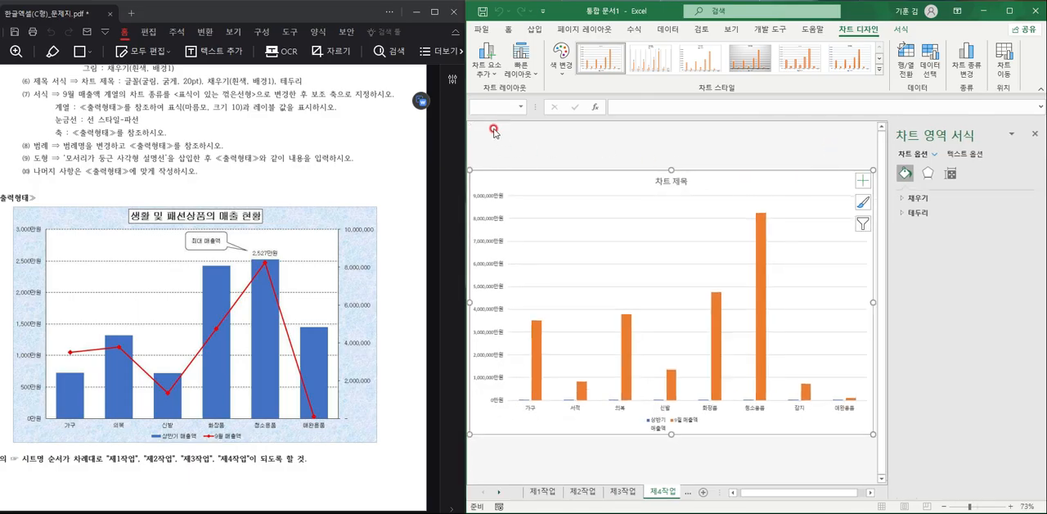
scroll(169, 198, "up", 3)
scroll(169, 196, "down", 2)
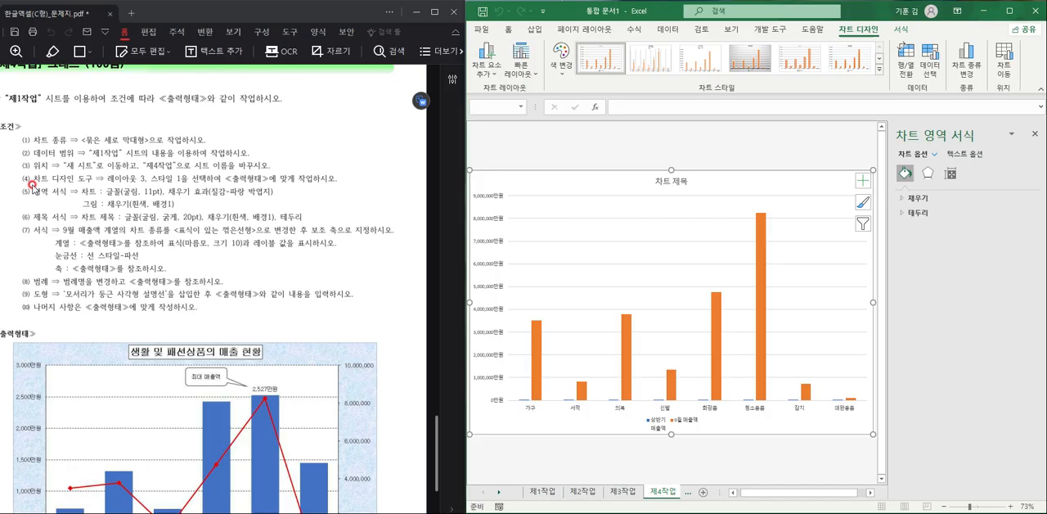
left_click(531, 73)
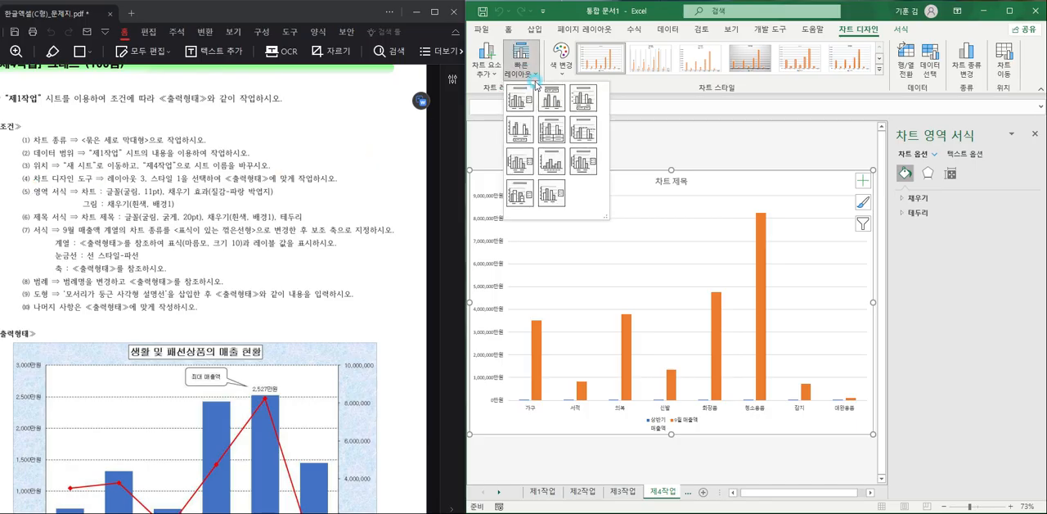
left_click(583, 98)
left_click(881, 70)
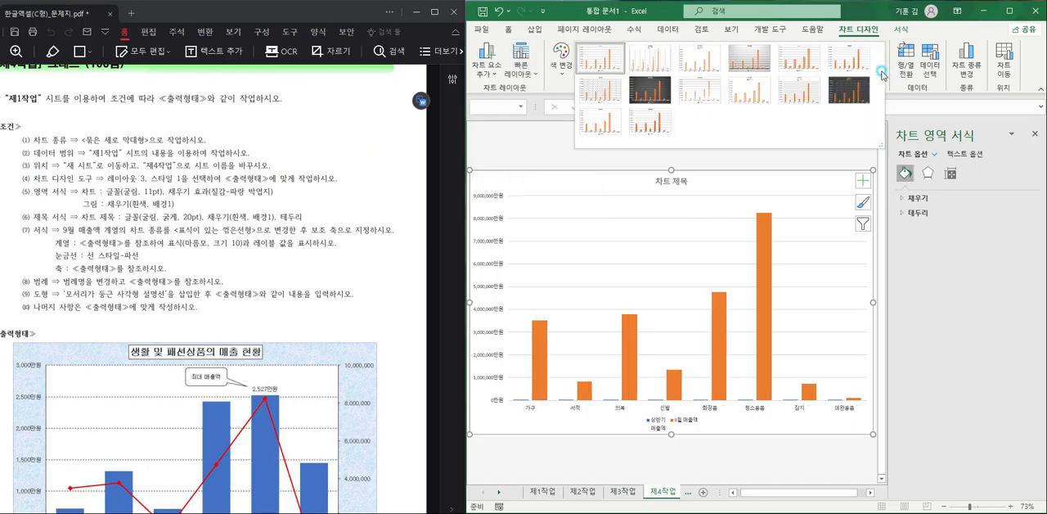
left_click(603, 54)
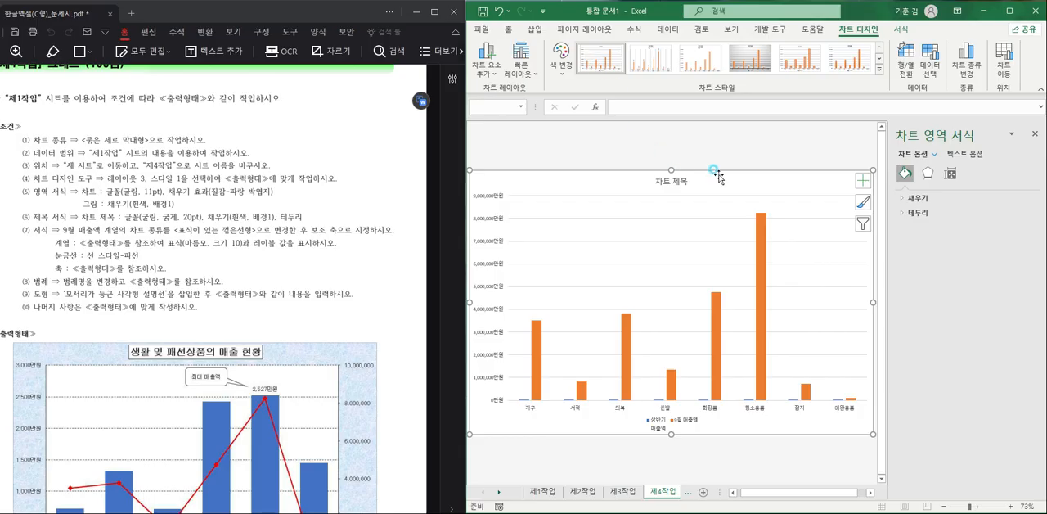
- Set the font of the whole chart to 굴림, size 11
left_click(508, 30)
left_click(576, 50)
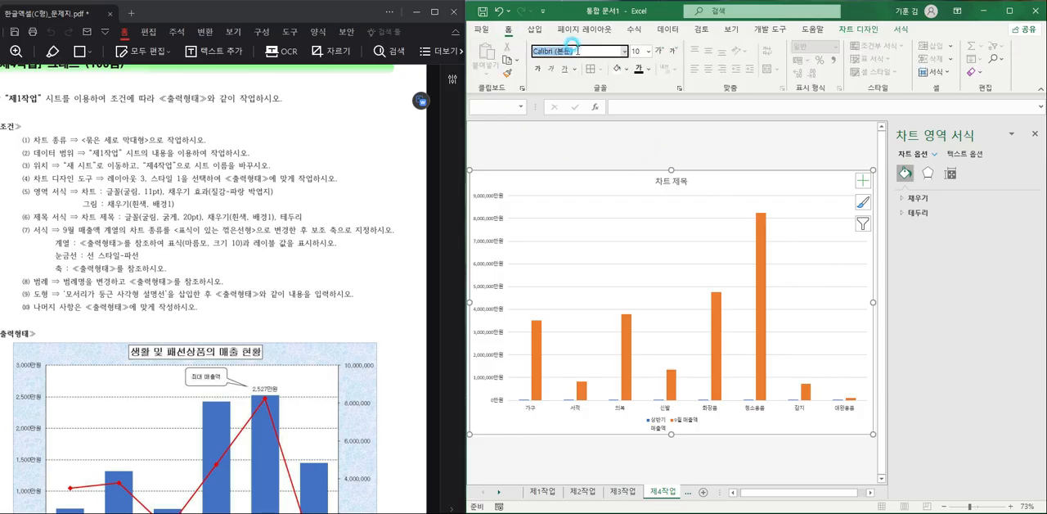
type("ㄱ")
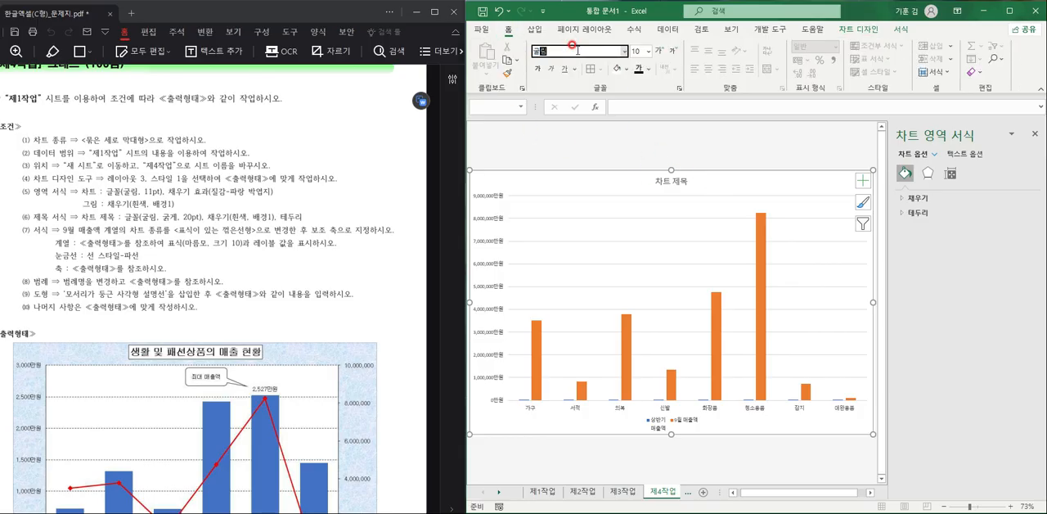
type("림")
key("Return")
left_click(636, 50)
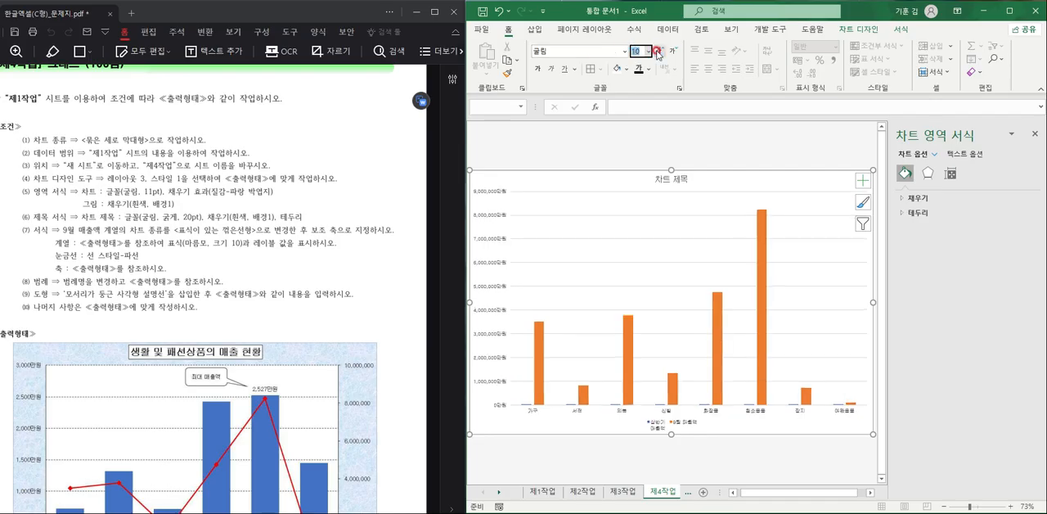
type("11")
left_click(656, 51)
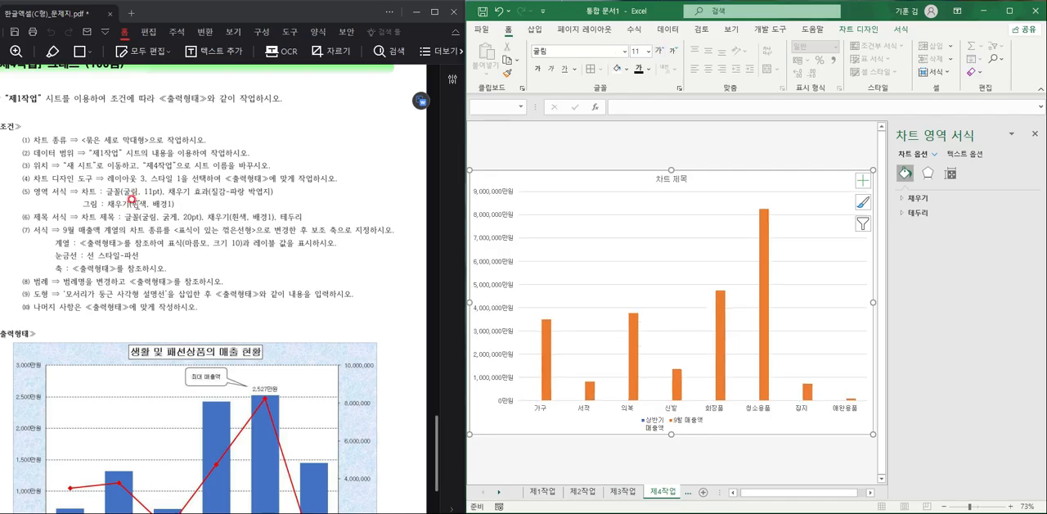
- Fill the chart area with the 파랑 박엽지 (blue tissue paper) texture
left_click(914, 199)
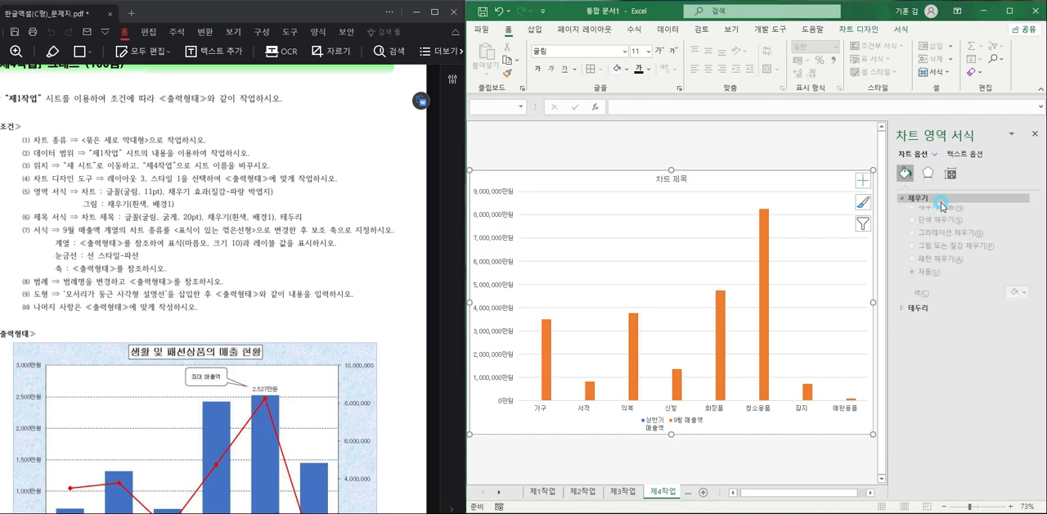
left_click(973, 256)
left_click(1016, 330)
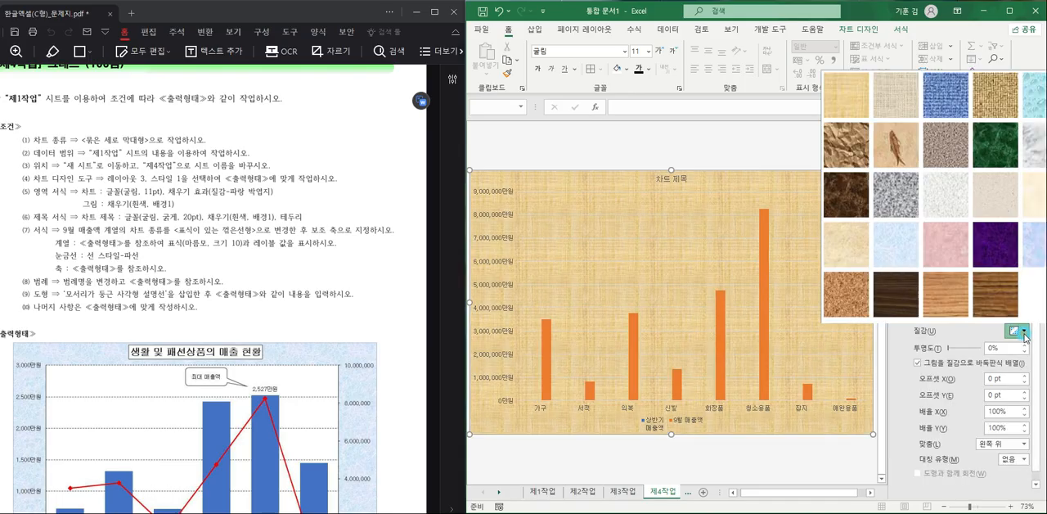
left_click(888, 251)
- Give the plot area a solid fill in white (흰색, 배경1)
left_click(812, 252)
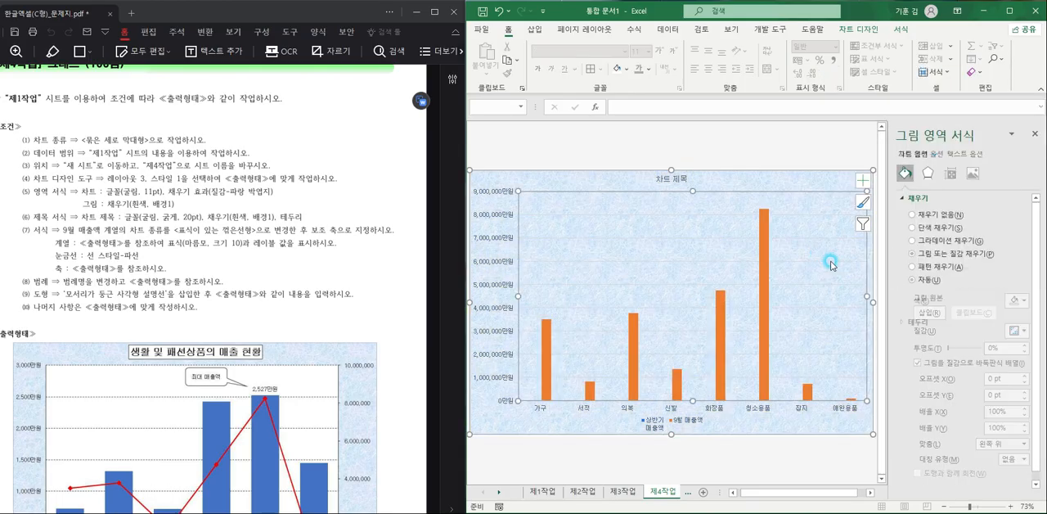
left_click(955, 228)
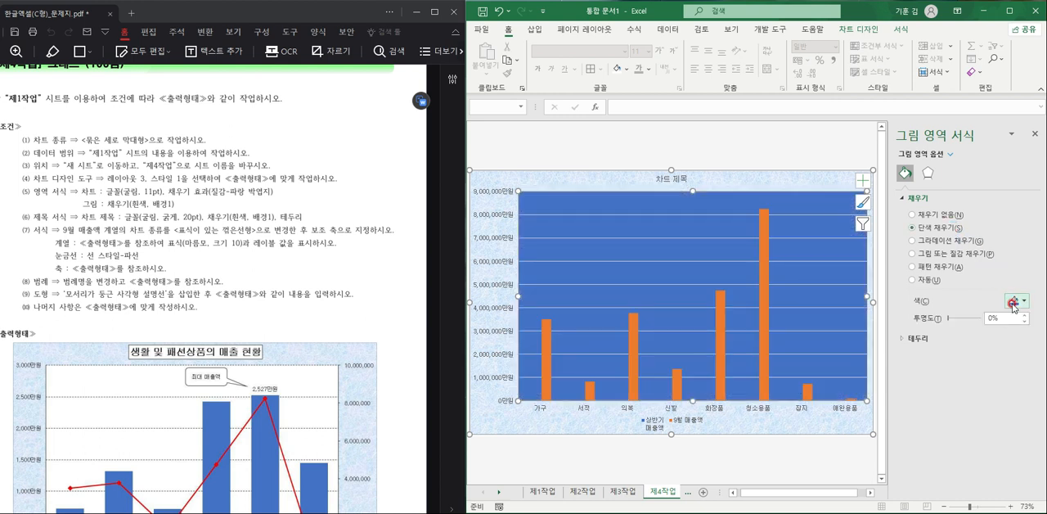
left_click(1015, 301)
left_click(980, 331)
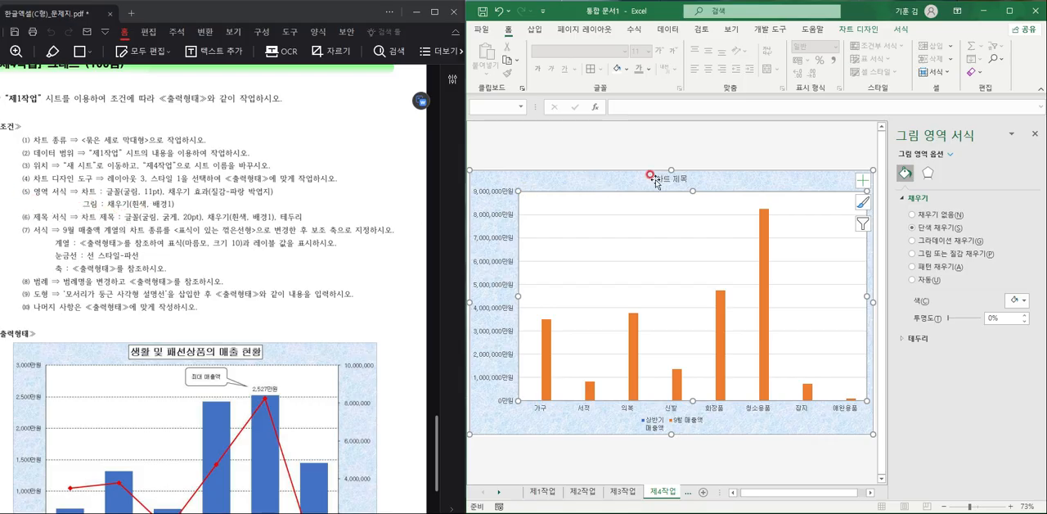
- Replace the chart title text with "생활 및 패션상품의 매출 현황"
left_click(672, 176)
left_click_drag(656, 179, 694, 180)
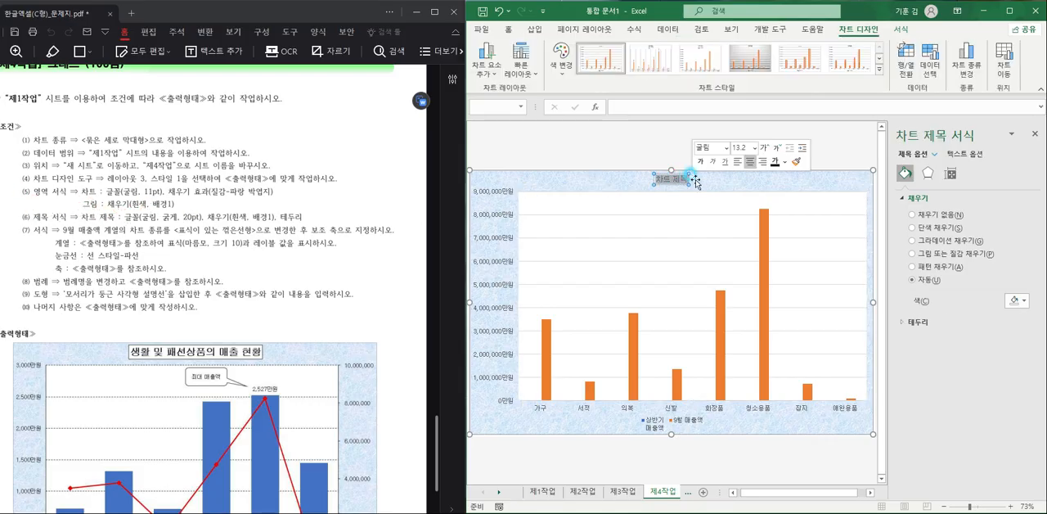
key("BackSpace")
type("생활 ㅁ 패")
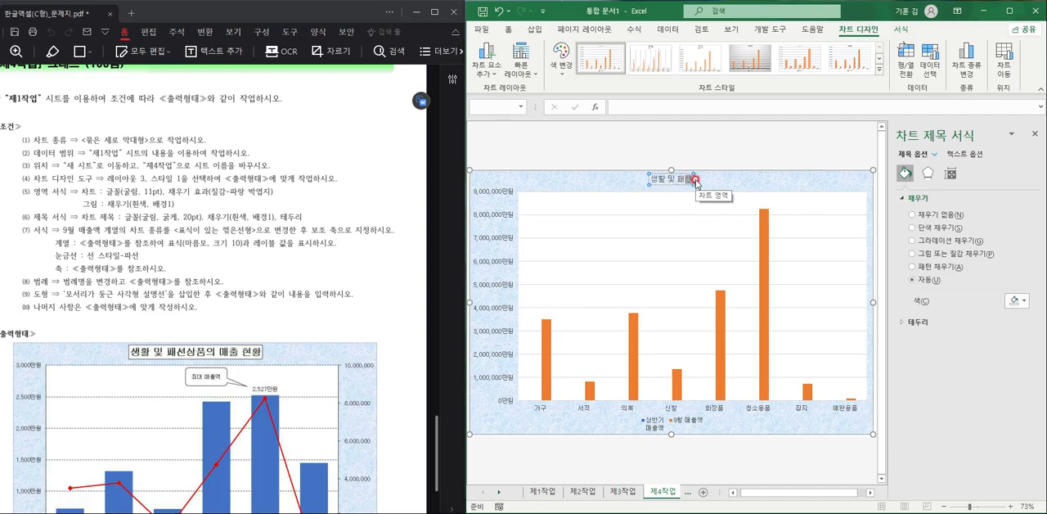
type("션상품의 매출 현황")
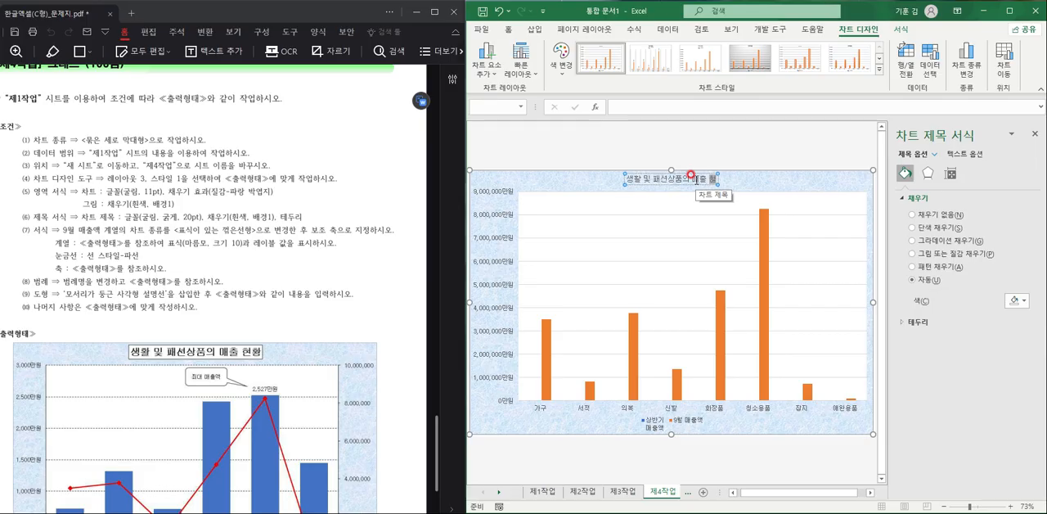
- Make the chart title text bold and set its size to 20 pt
left_click(622, 175)
left_click_drag(627, 178, 720, 182)
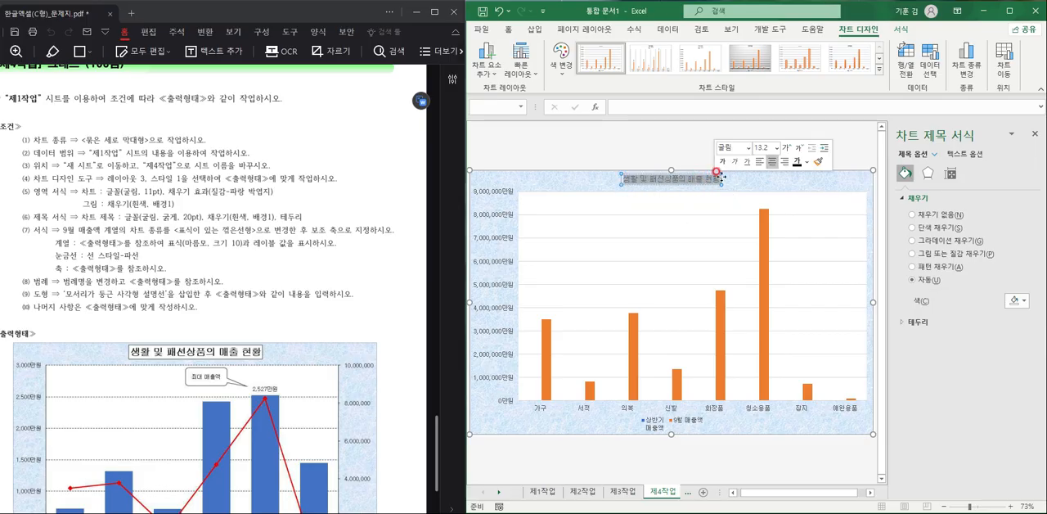
left_click(760, 147)
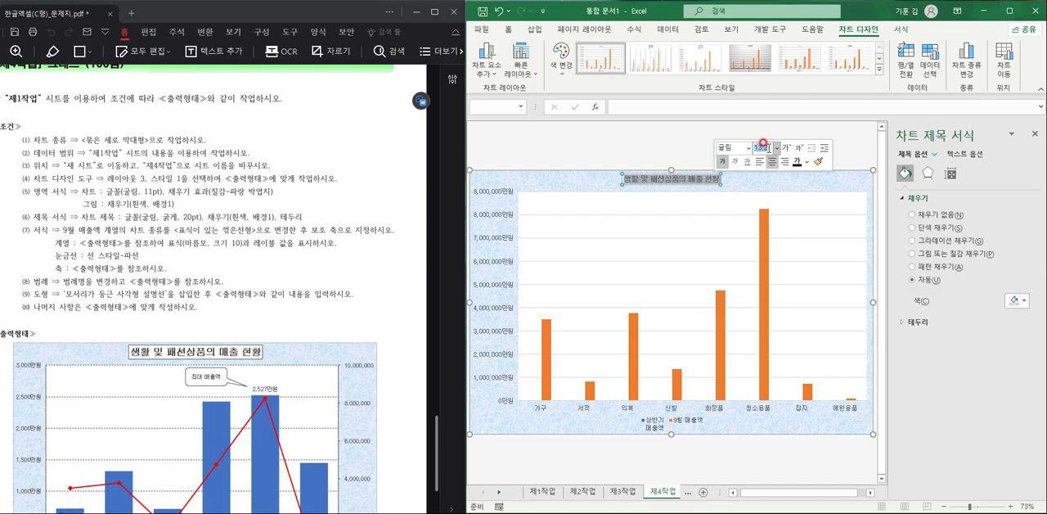
type("20")
key("Return")
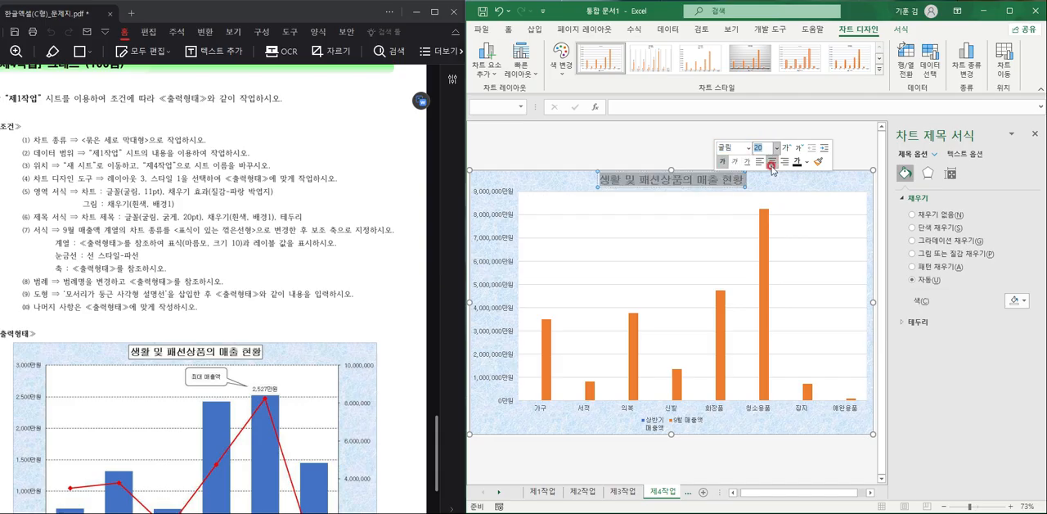
- Give the chart title a solid white fill and a solid black border
left_click(928, 228)
left_click(917, 339)
left_click(926, 368)
left_click(1018, 414)
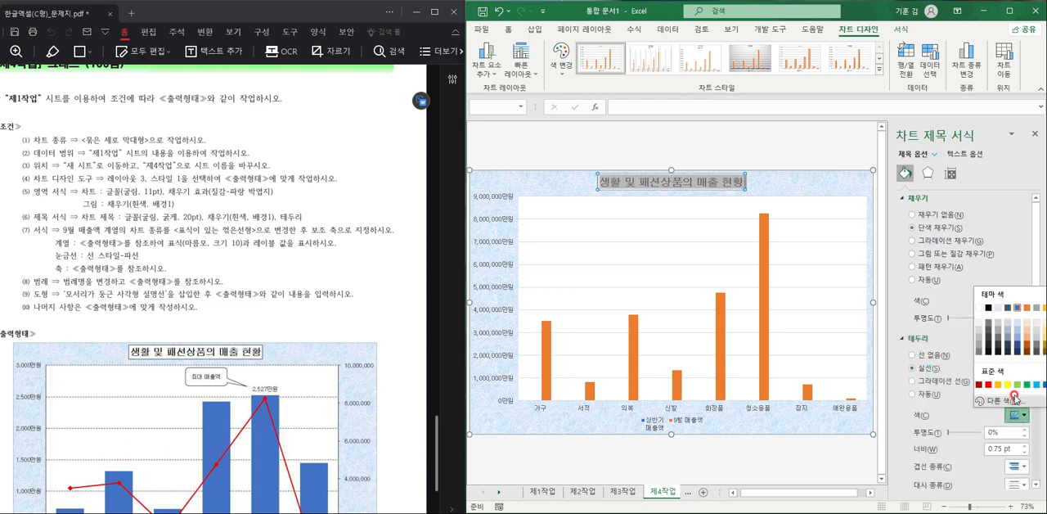
left_click(992, 309)
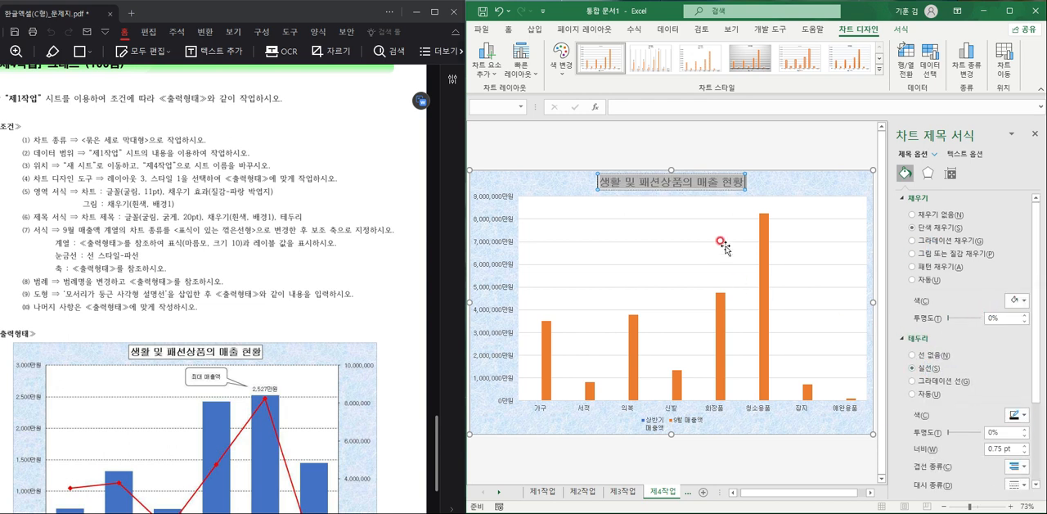
left_click(785, 189)
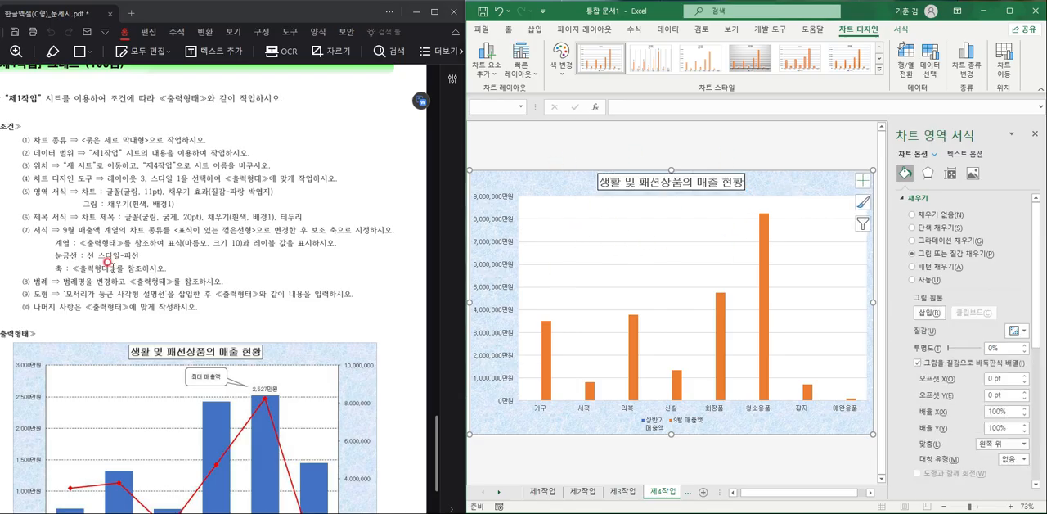
- Change the chart to a combo with 9월 매출액 as 표식이 있는 꺾은선형 on the secondary axis
scroll(102, 244, "down", 3)
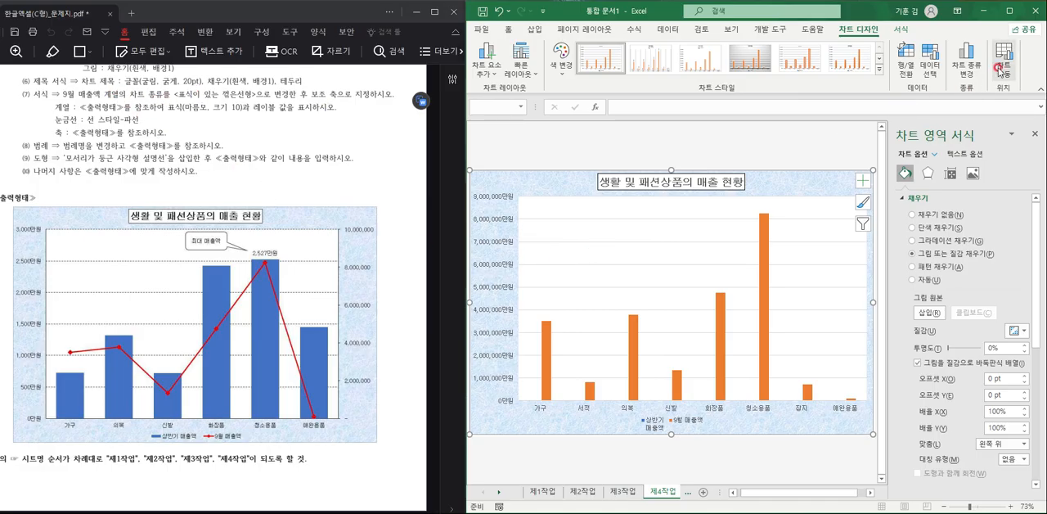
left_click(966, 61)
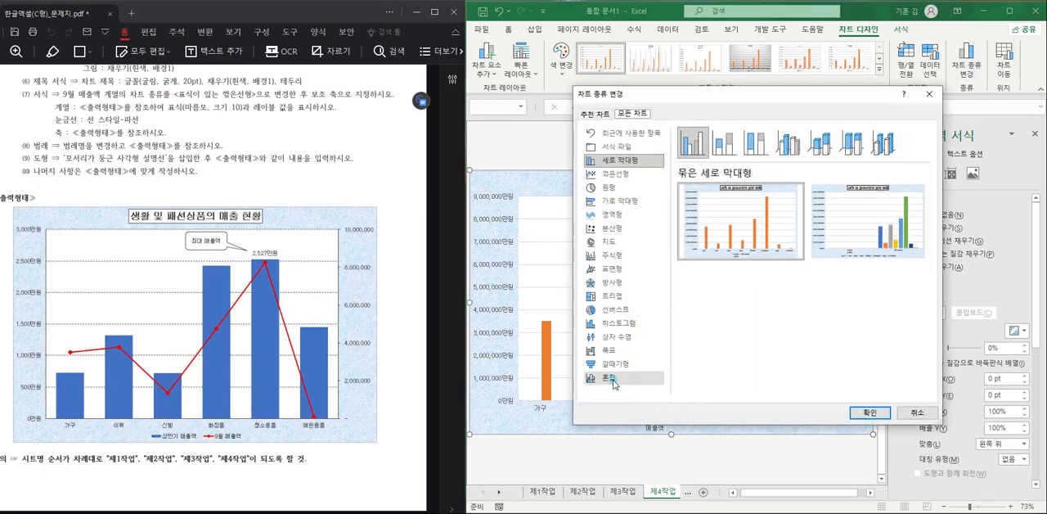
left_click(615, 379)
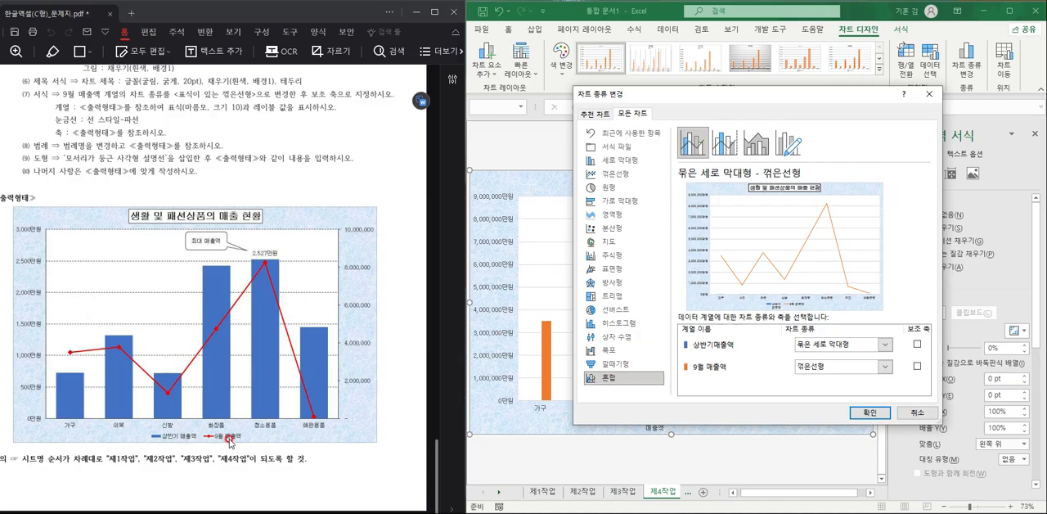
left_click(846, 368)
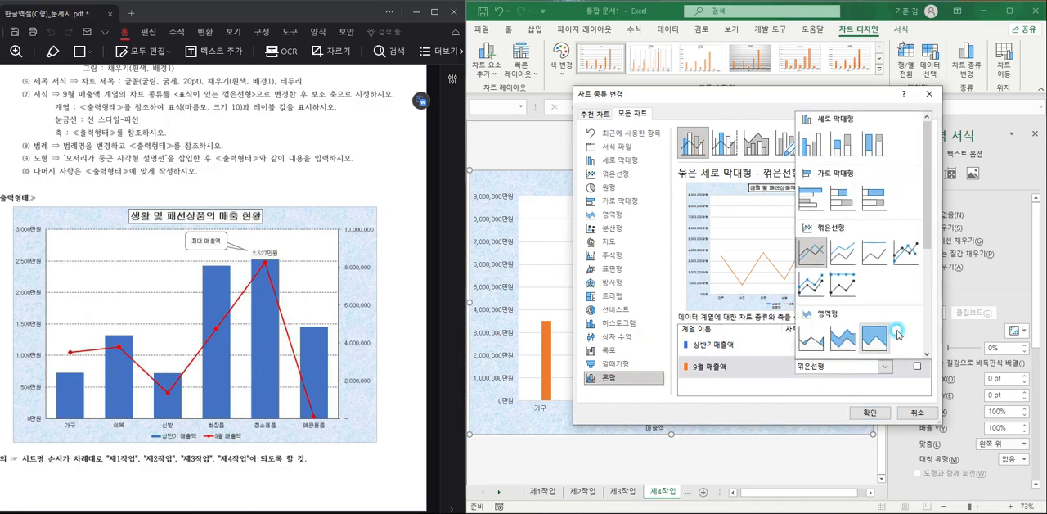
left_click(908, 255)
left_click(917, 366)
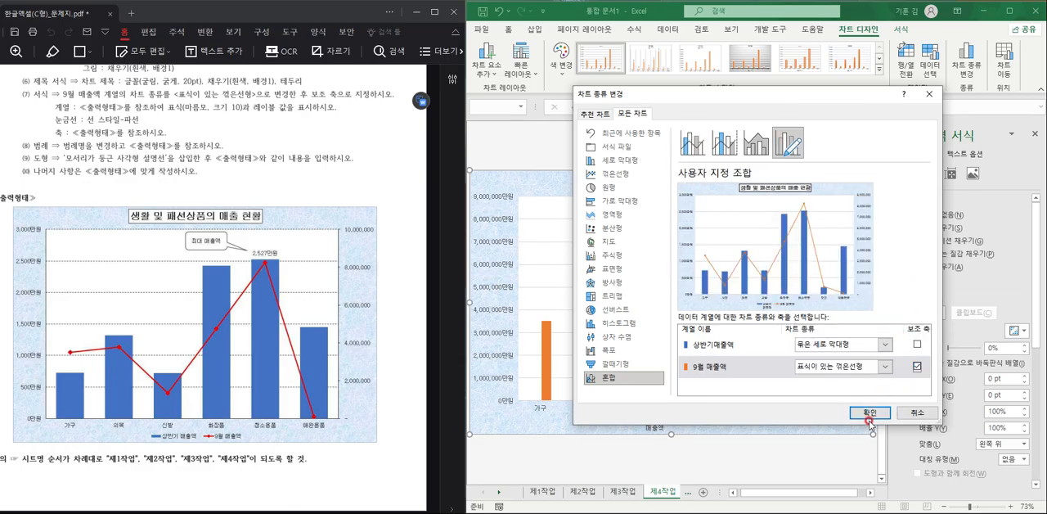
left_click(868, 412)
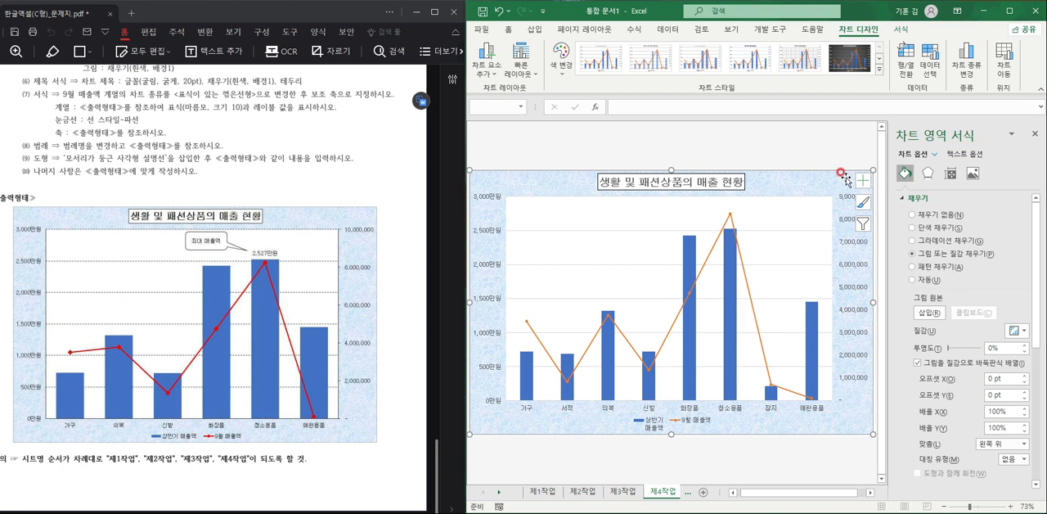
- Exclude the 서적 and 잡지 categories from the chart's source data
left_click(930, 61)
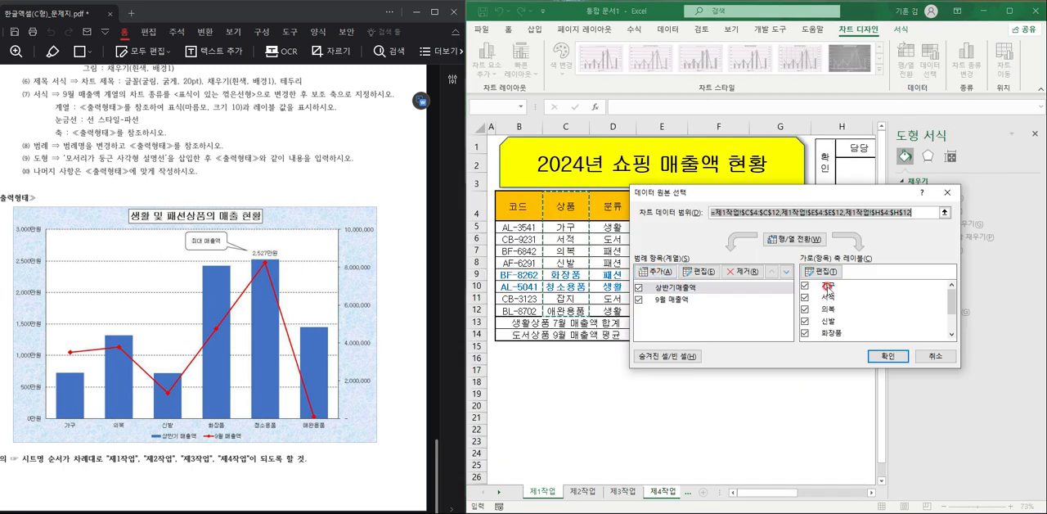
left_click(804, 296)
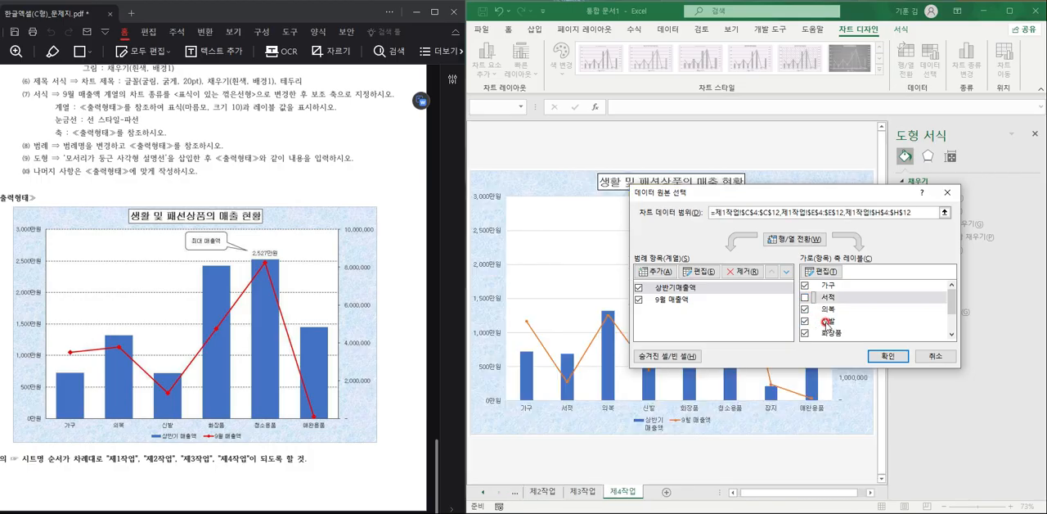
scroll(823, 322, "down", 1)
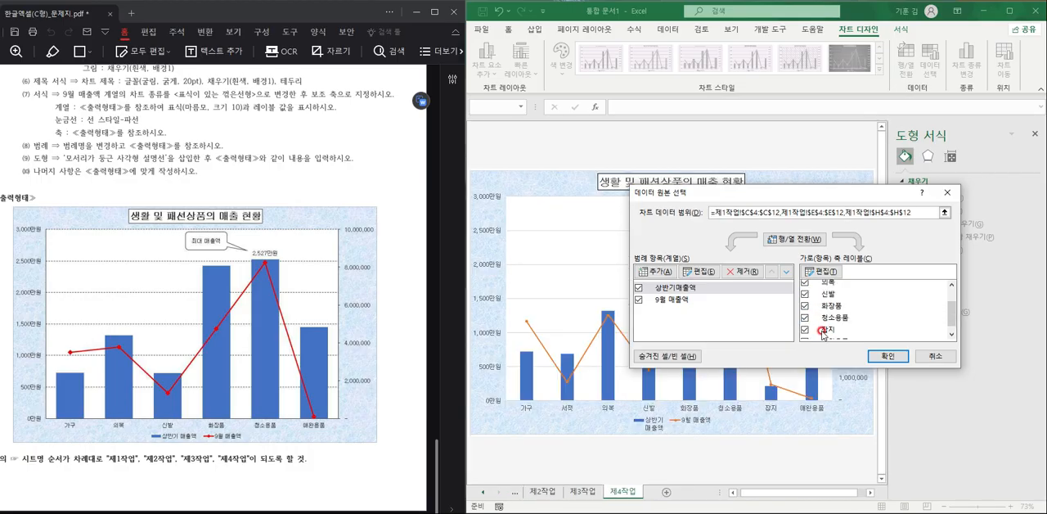
left_click(806, 332)
scroll(867, 318, "down", 1)
left_click(888, 358)
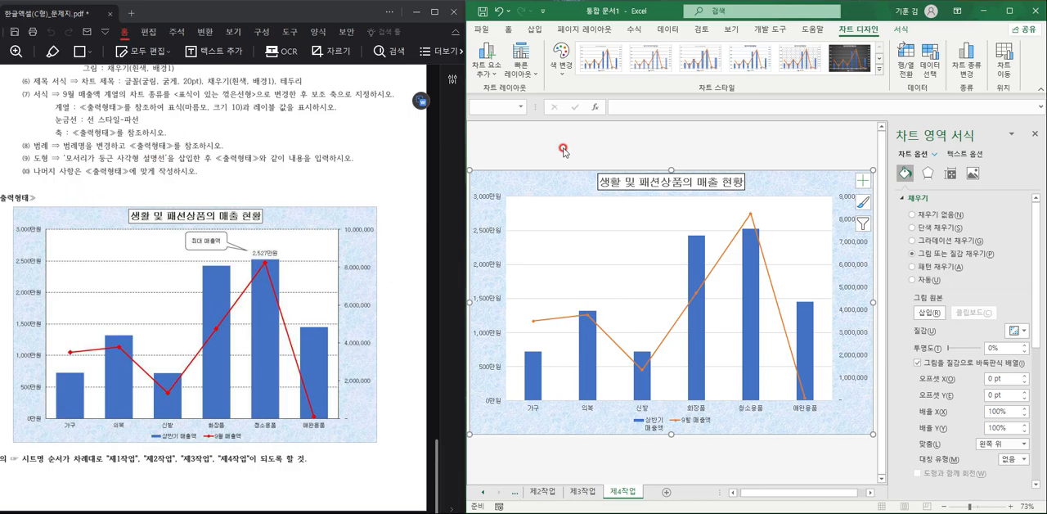
- Change the 9월 매출액 line's markers to the built-in diamond shape at size 10
left_click(750, 219)
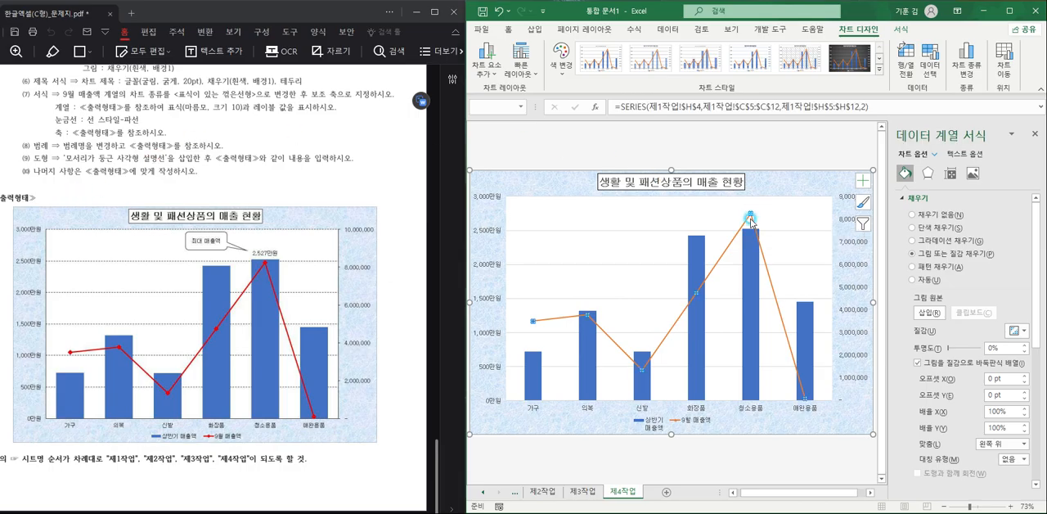
left_click(936, 200)
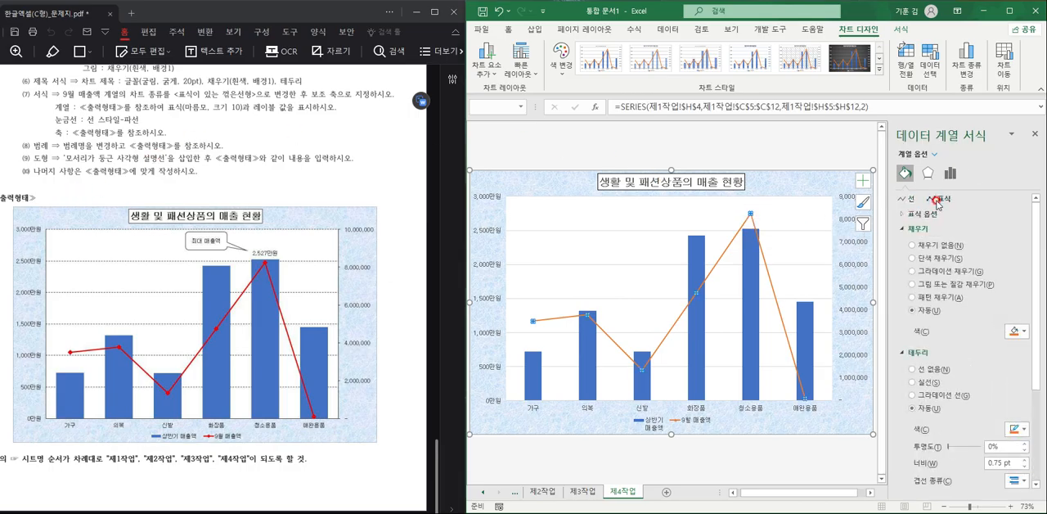
left_click(930, 213)
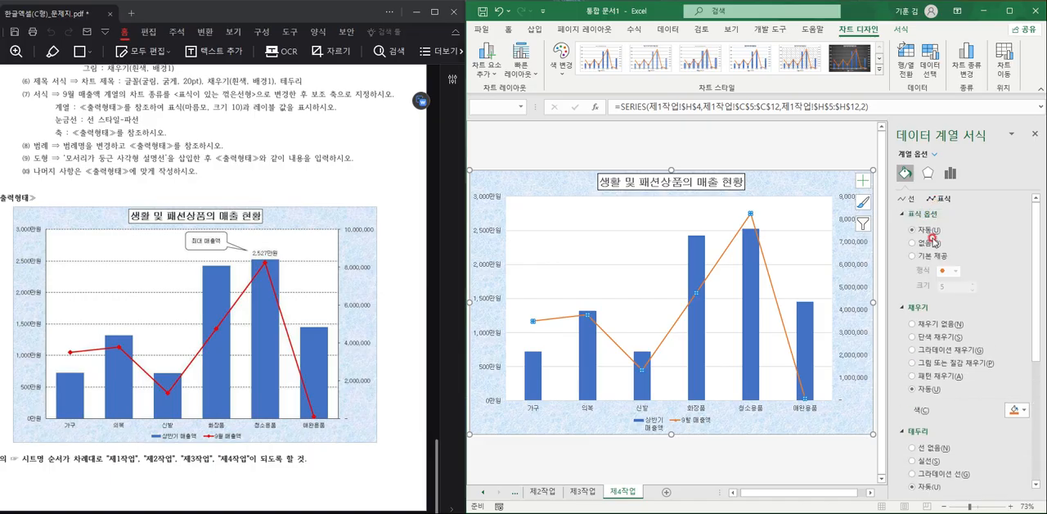
left_click(934, 257)
left_click(943, 273)
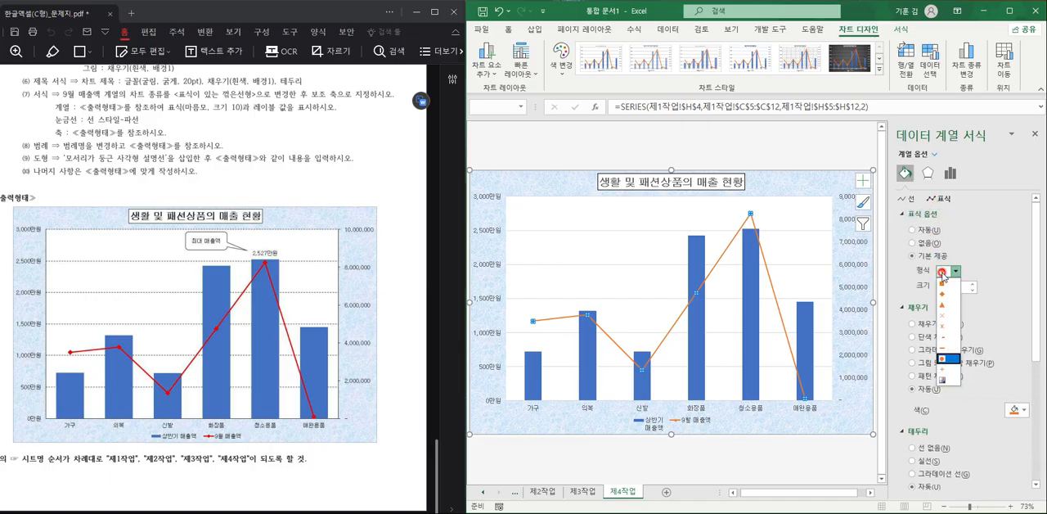
left_click(943, 293)
left_click(972, 286)
left_click(973, 286)
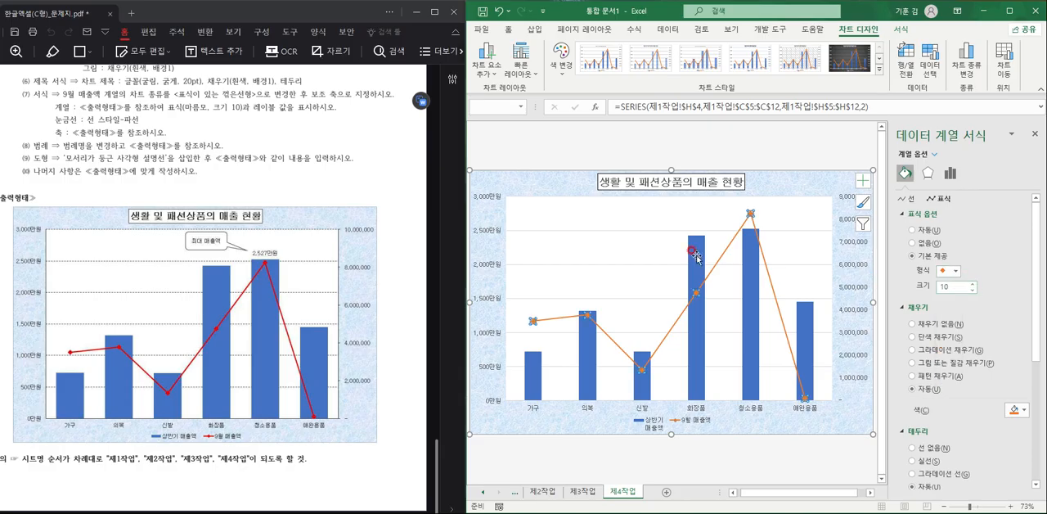
- Format the chart's major gridlines as black dashed lines
left_click(593, 229)
left_click(1015, 345)
left_click(1021, 383)
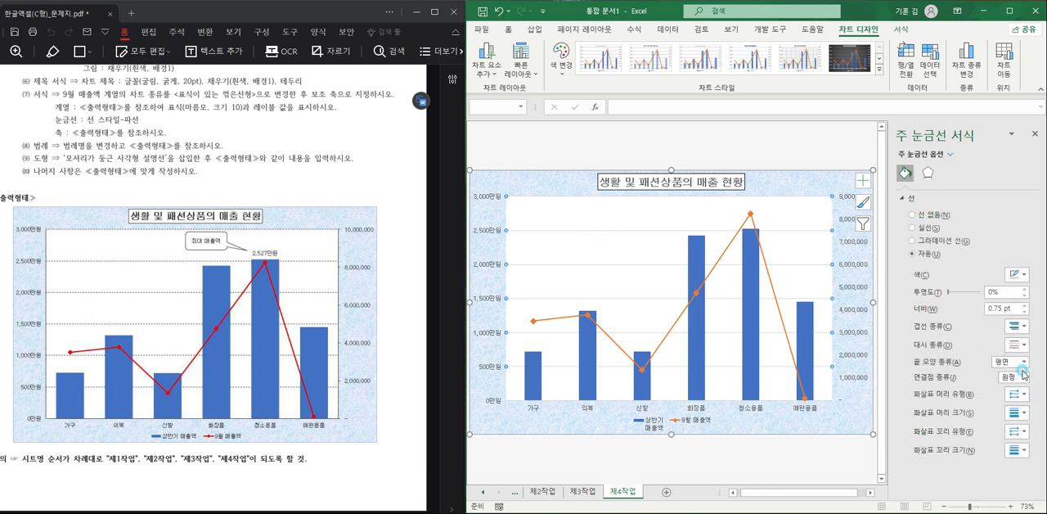
left_click(1017, 274)
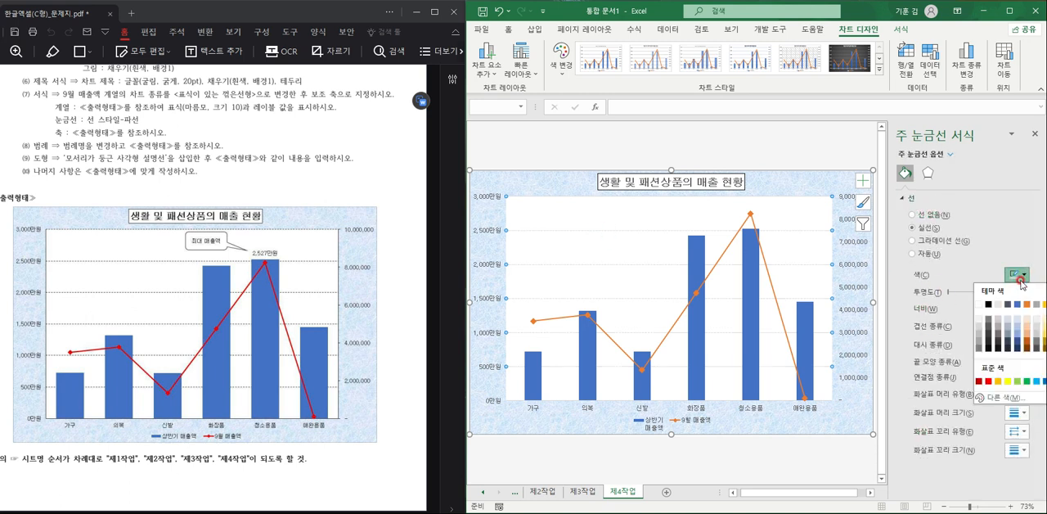
left_click(988, 305)
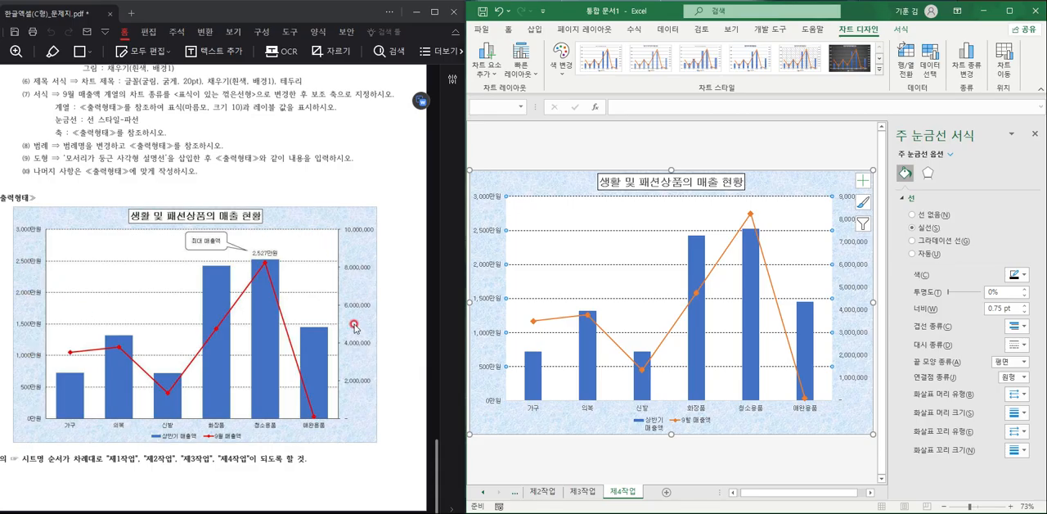
- Give the primary vertical, secondary vertical and horizontal category axes a solid line
left_click(496, 232)
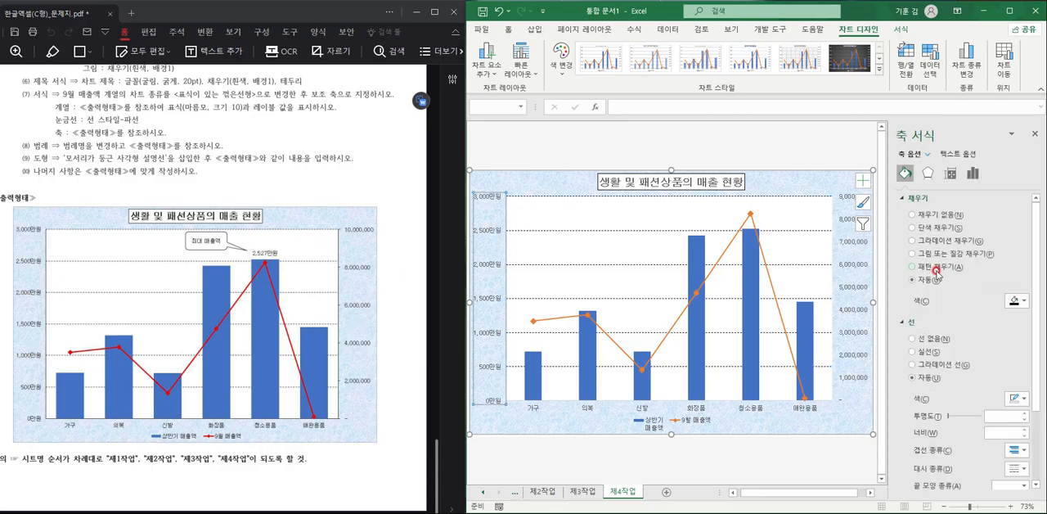
left_click(929, 351)
left_click(857, 293)
left_click(936, 353)
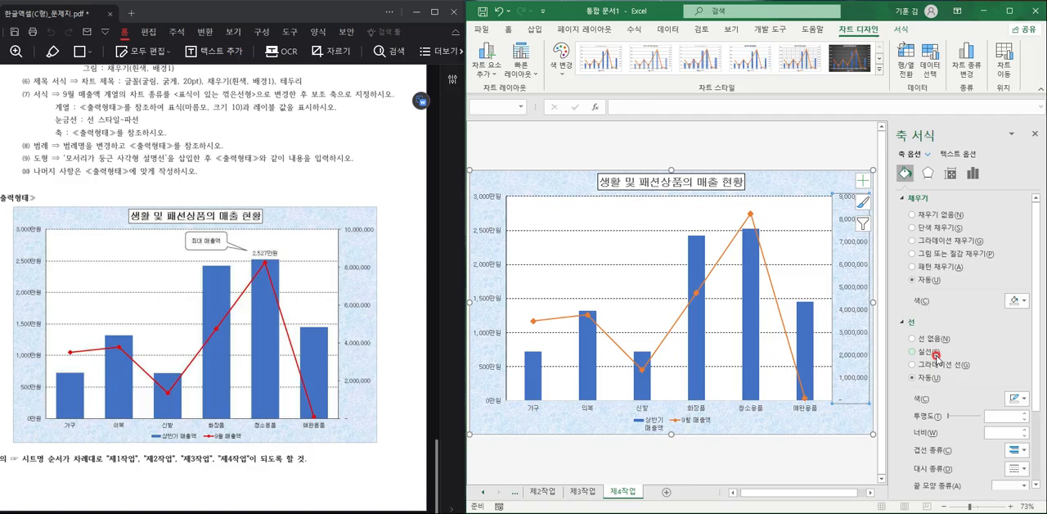
left_click(805, 407)
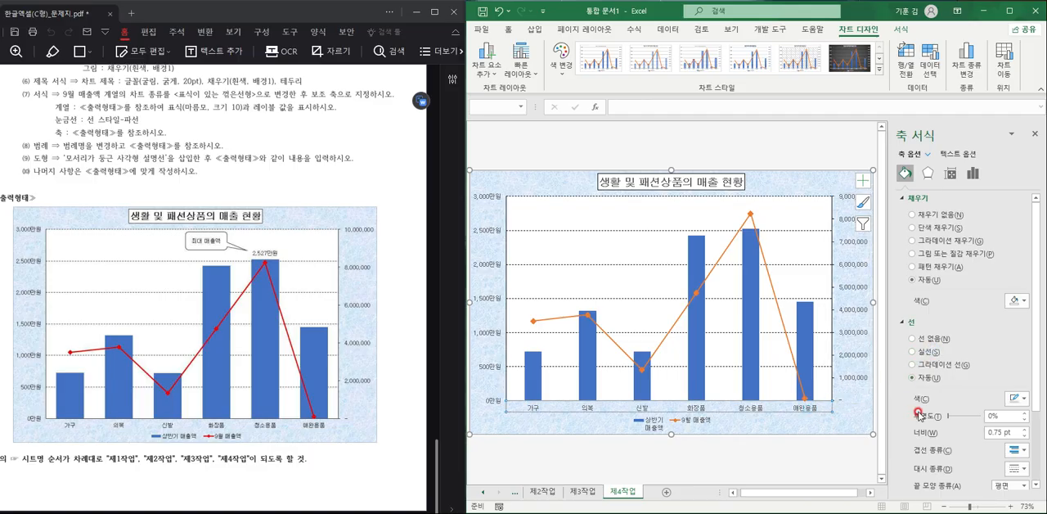
left_click(934, 352)
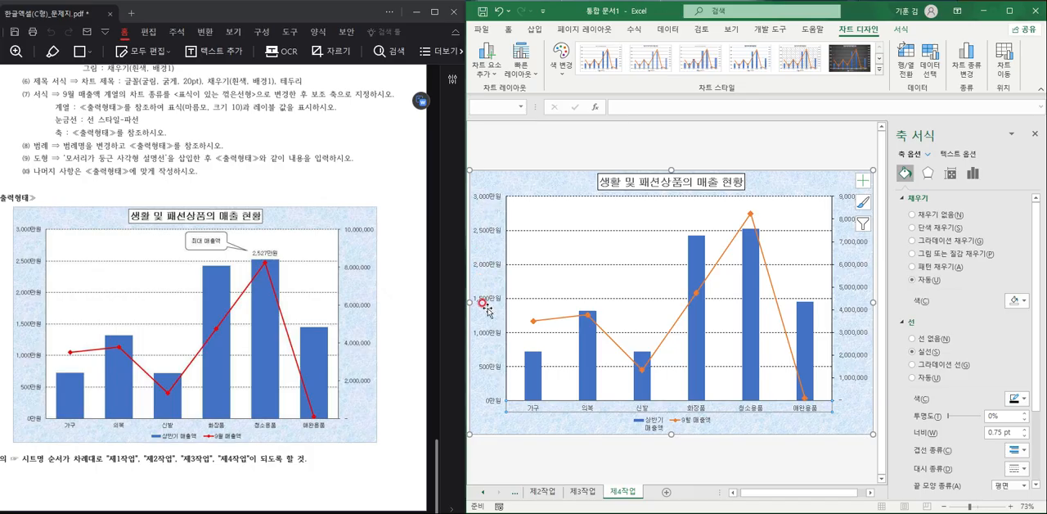
- Set the secondary vertical axis maximum to 10000000 and its major unit to 2000000
left_click(853, 243)
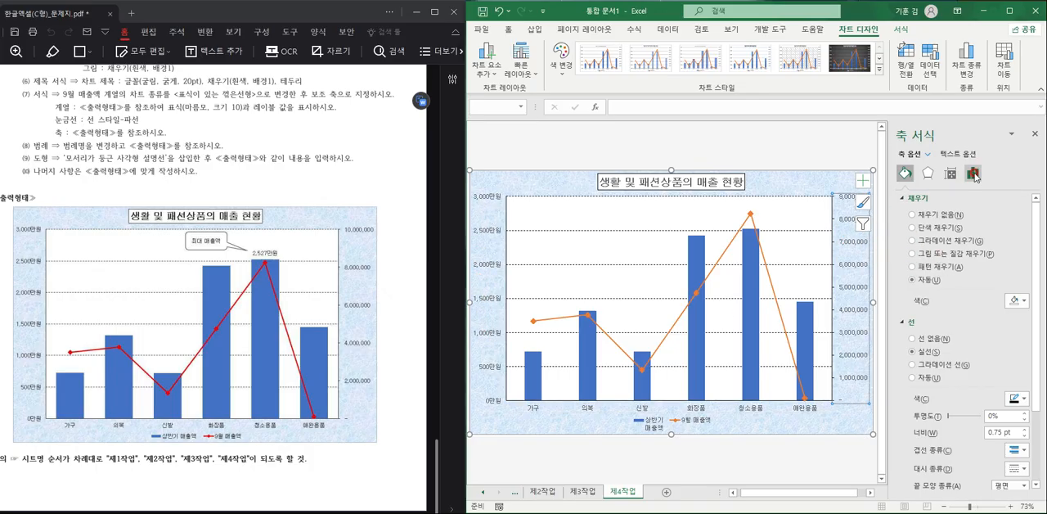
left_click(972, 173)
left_click(908, 198)
left_click(967, 242)
left_click_drag(967, 242, 929, 249)
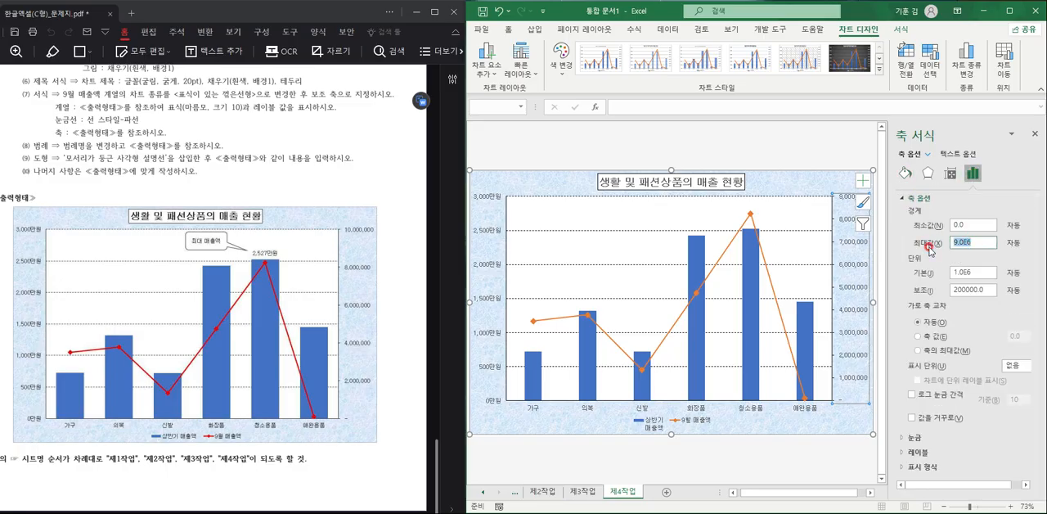
type("1")
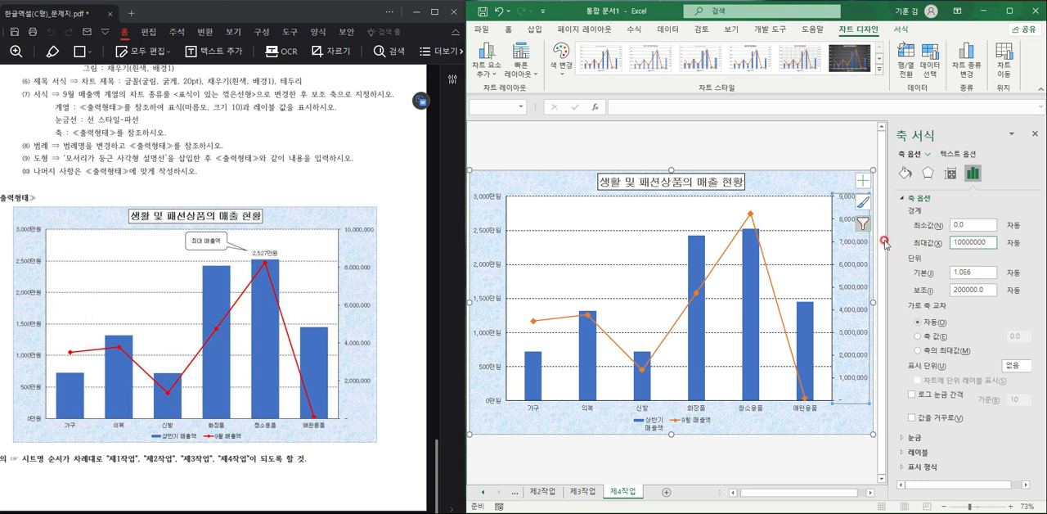
double_click(971, 278)
type("2000000")
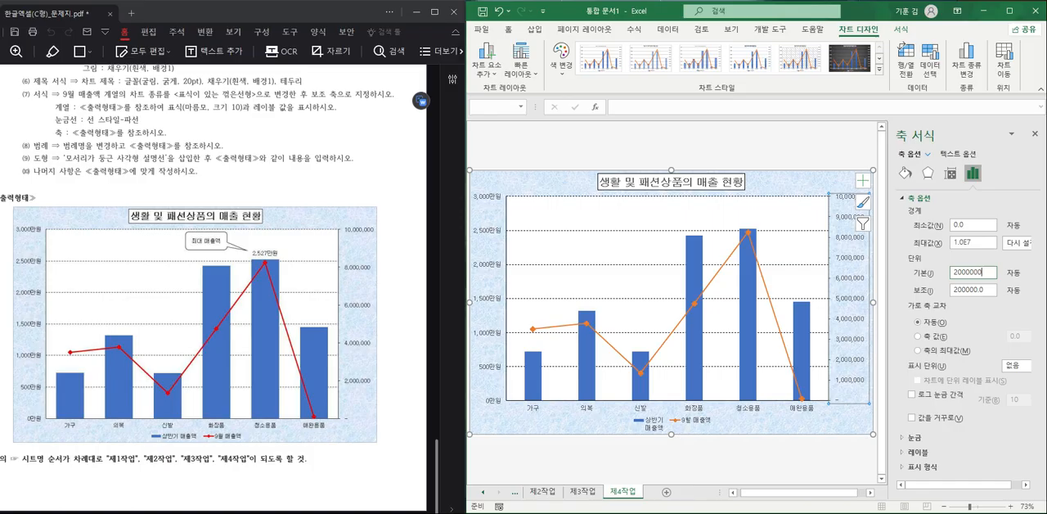
key("Return")
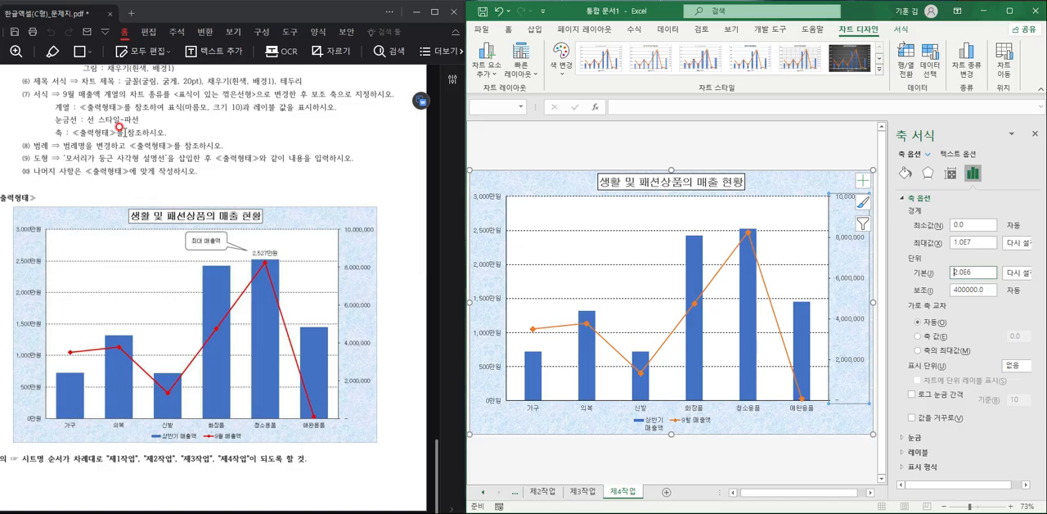
- Rename the first legend series as 상반기 매출액 in the chart's source data
left_click(651, 422)
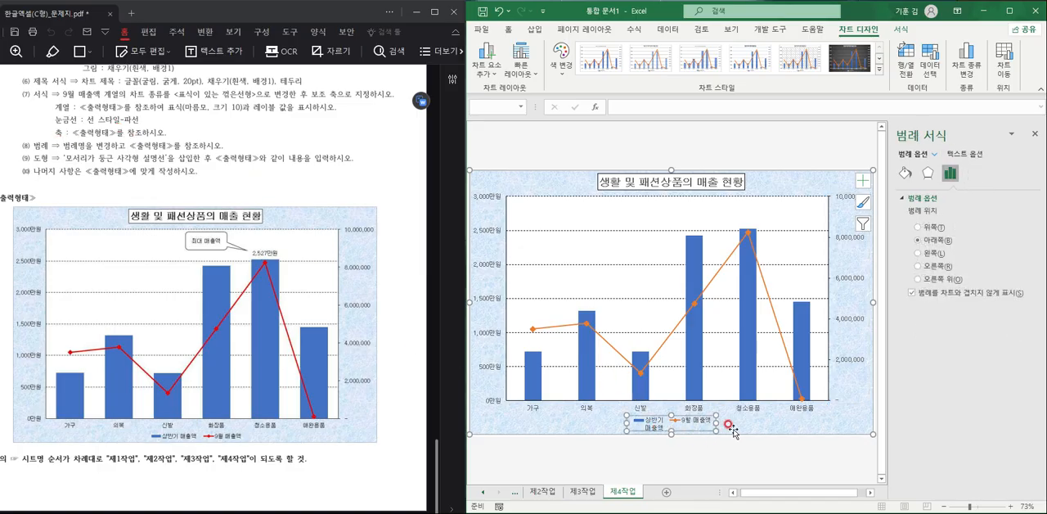
left_click(932, 72)
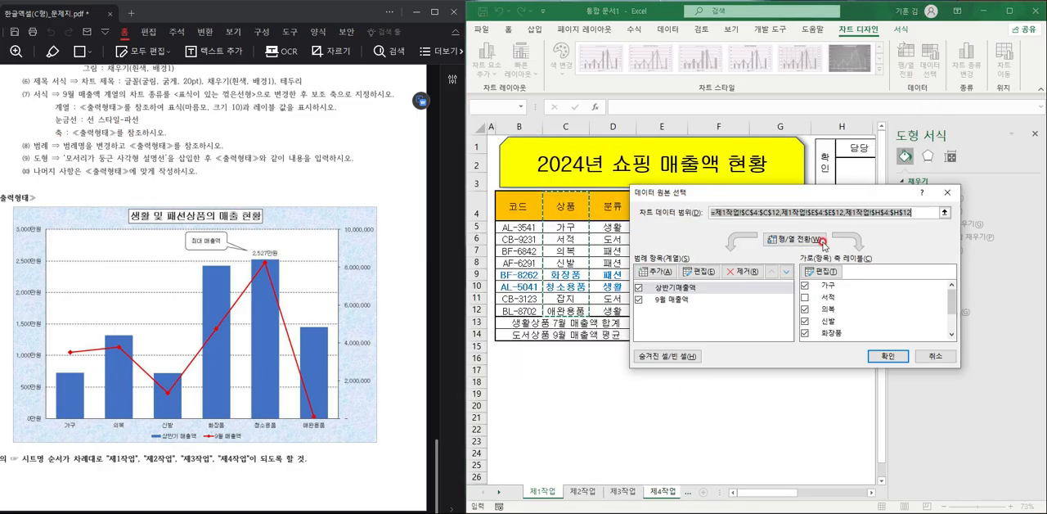
left_click(705, 279)
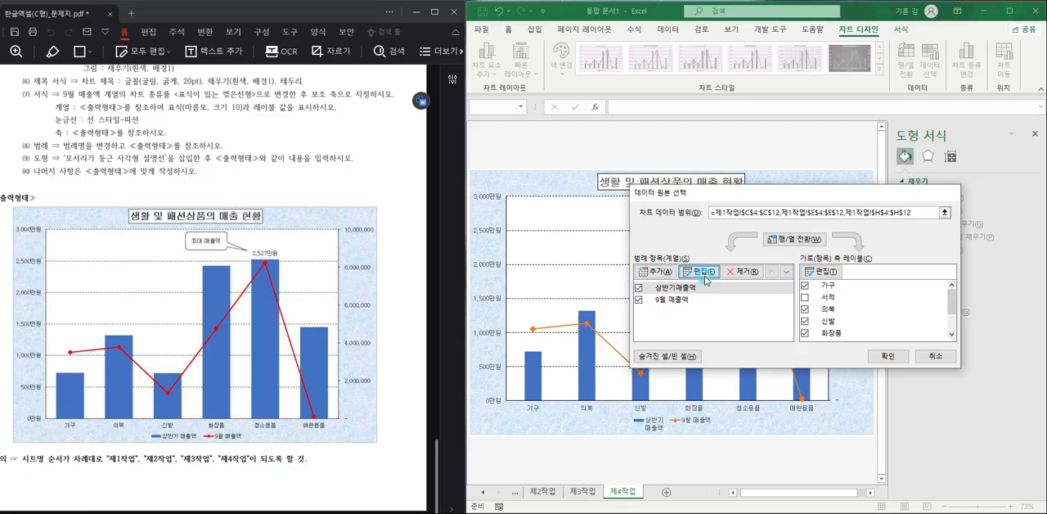
type("사반기")
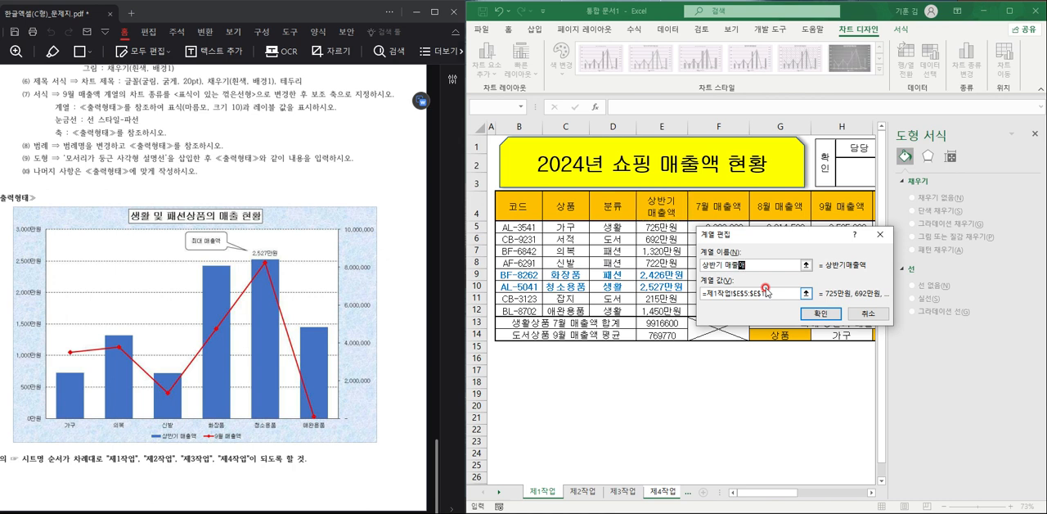
type(" 매출액")
left_click(821, 313)
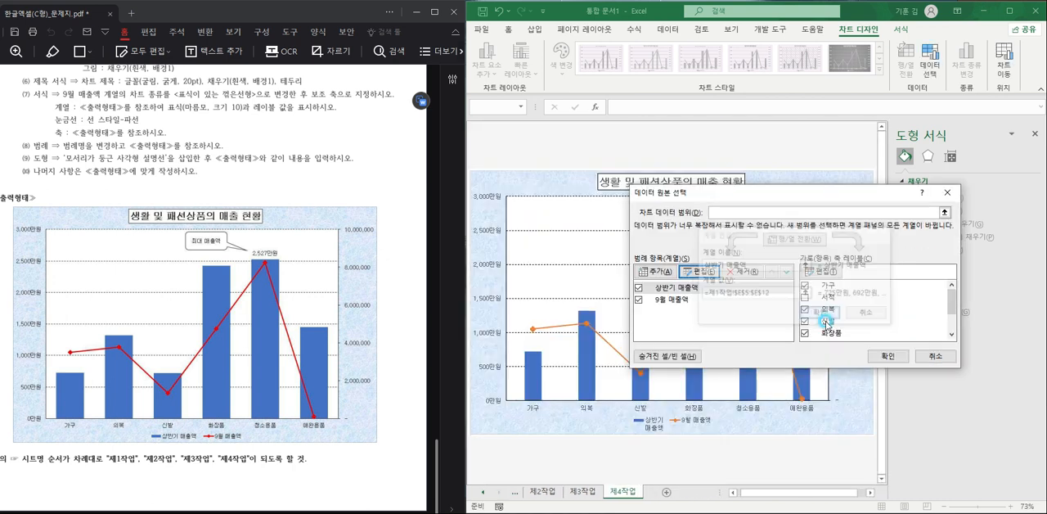
left_click(898, 349)
left_click(621, 423)
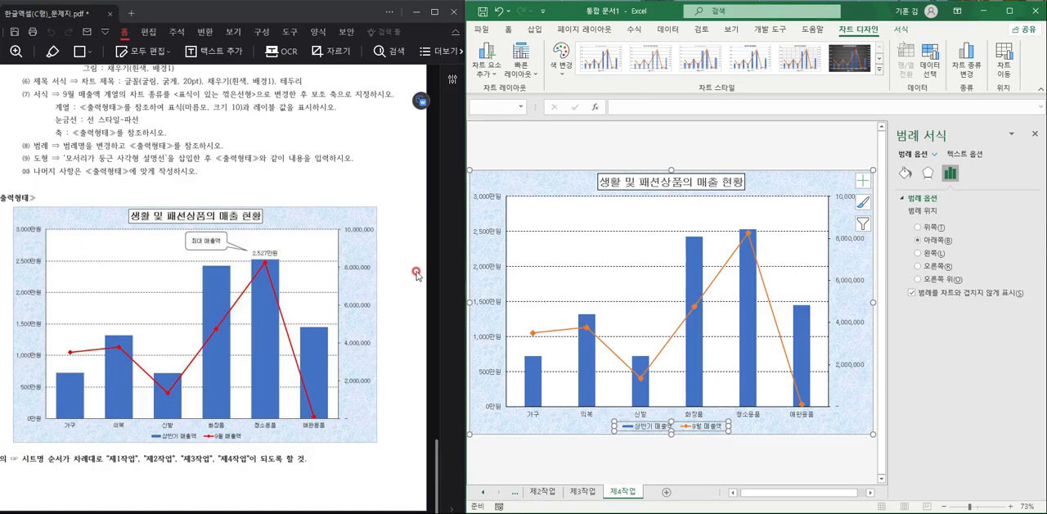
- Try to add an outside-end data label to the 청소용품 column, and delete the stray label above 화장품
left_click(741, 233)
left_click(742, 233)
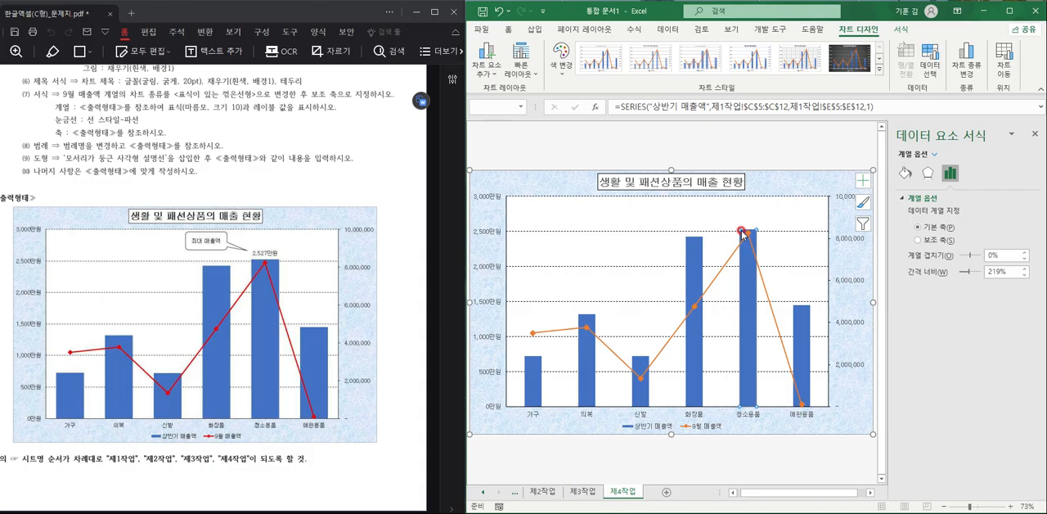
left_click(486, 59)
mouse_move(533, 137)
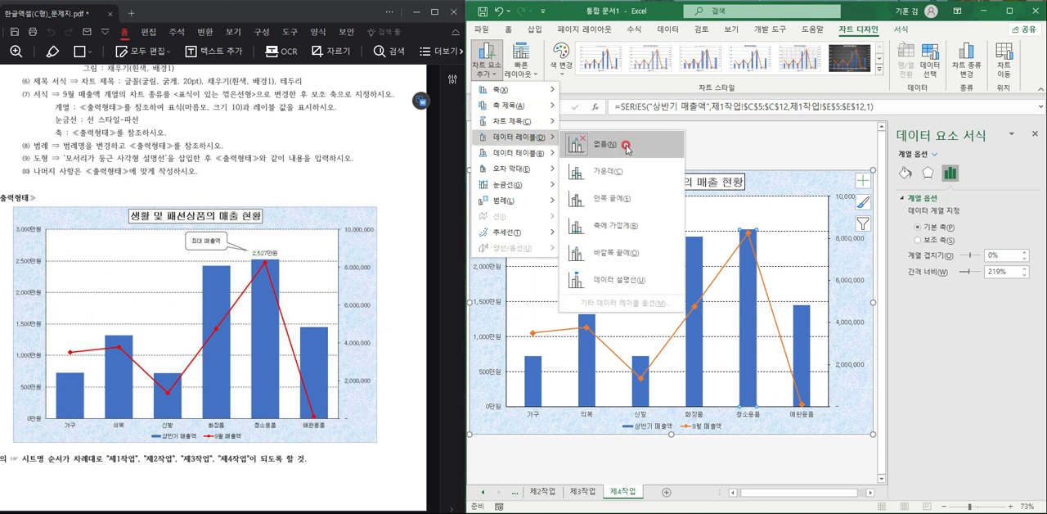
left_click(632, 252)
left_click(693, 228)
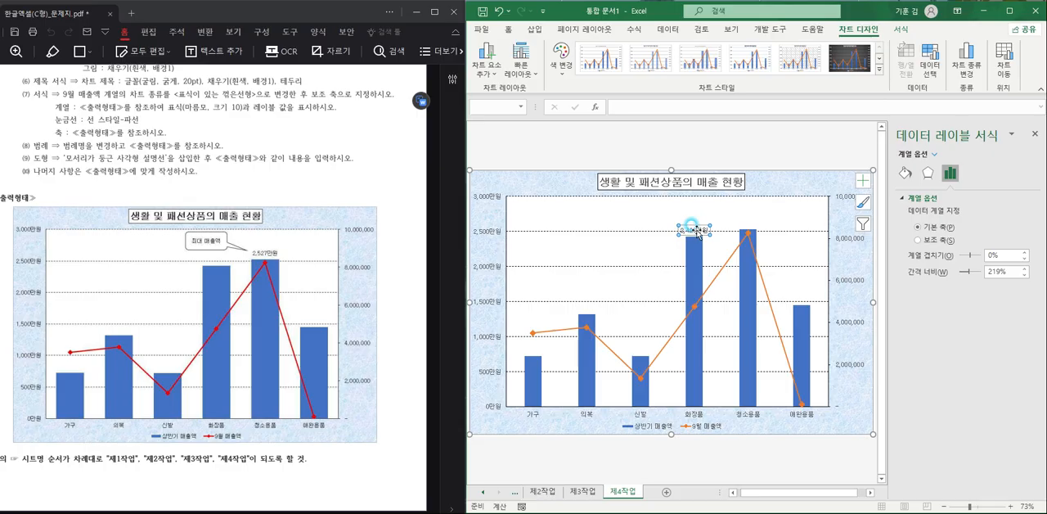
key("Delete")
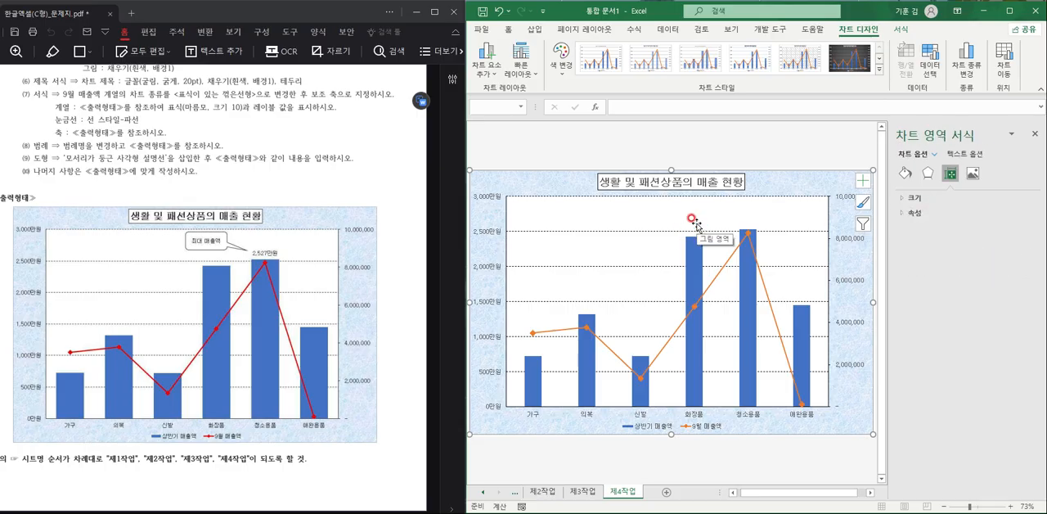
- Add a data label to only the 청소용품 column of the 상반기 매출액 series
left_click(754, 239)
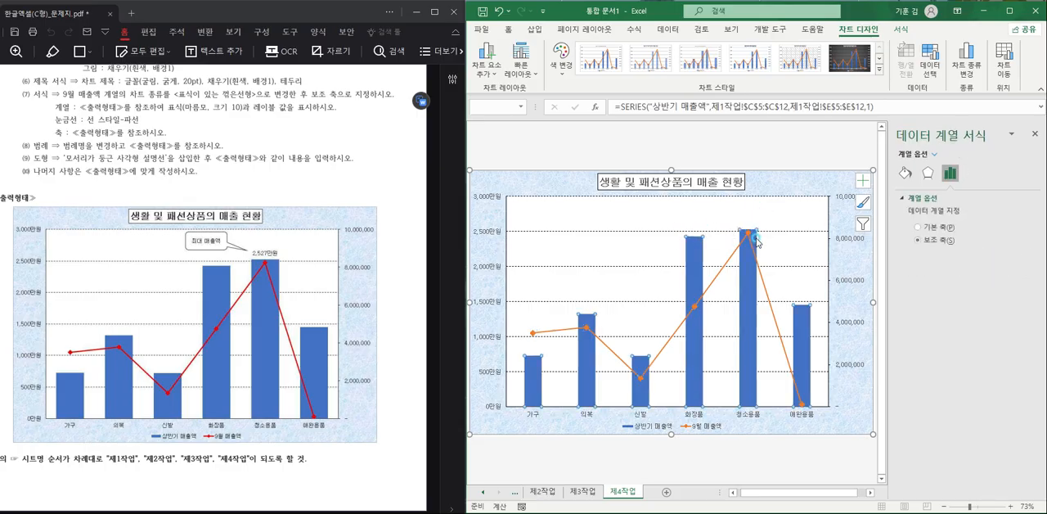
left_click(754, 239)
right_click(754, 239)
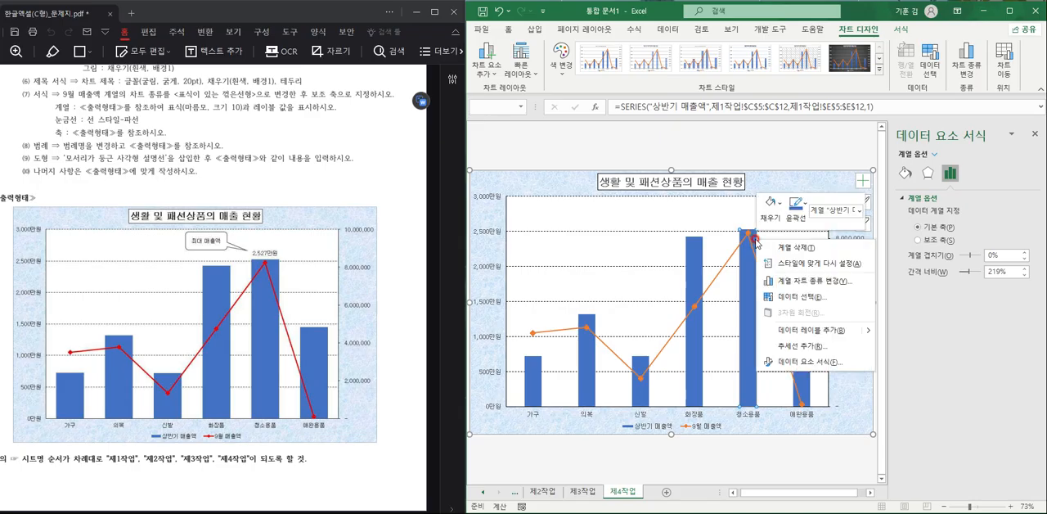
left_click(809, 332)
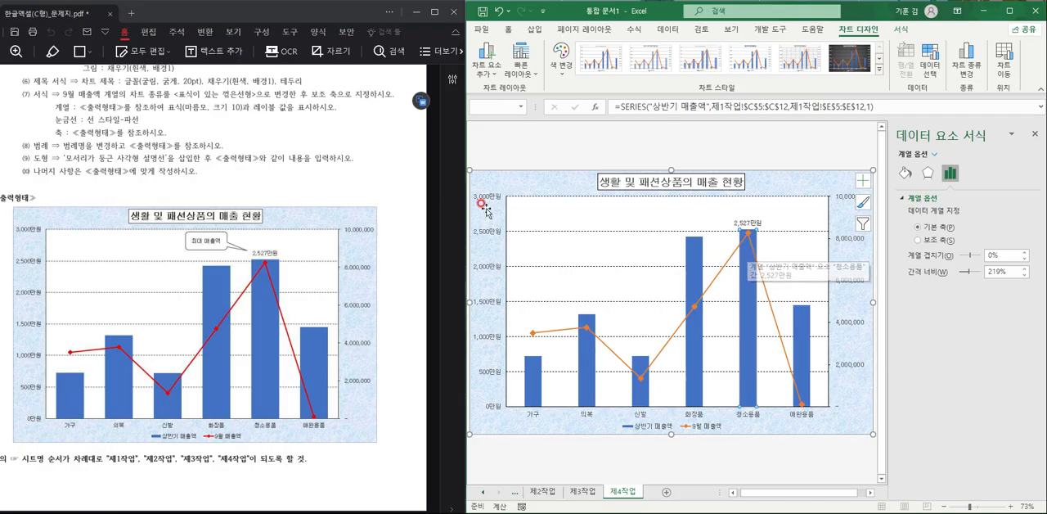
- Draw a rounded rectangular callout about 3.23 by 1.27 cm pointing to the 청소용품 data label, containing the text 최대 매출액
left_click(536, 29)
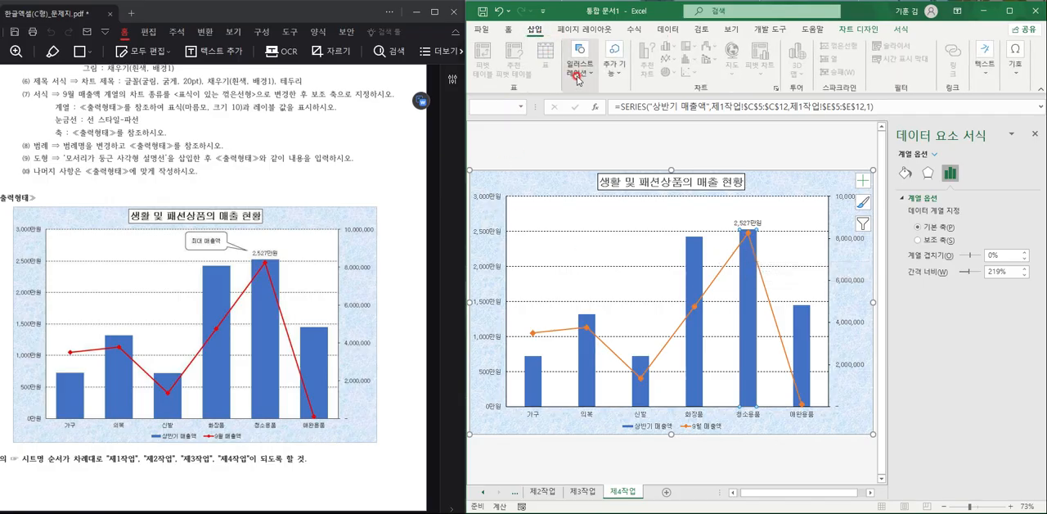
left_click(576, 66)
left_click(602, 125)
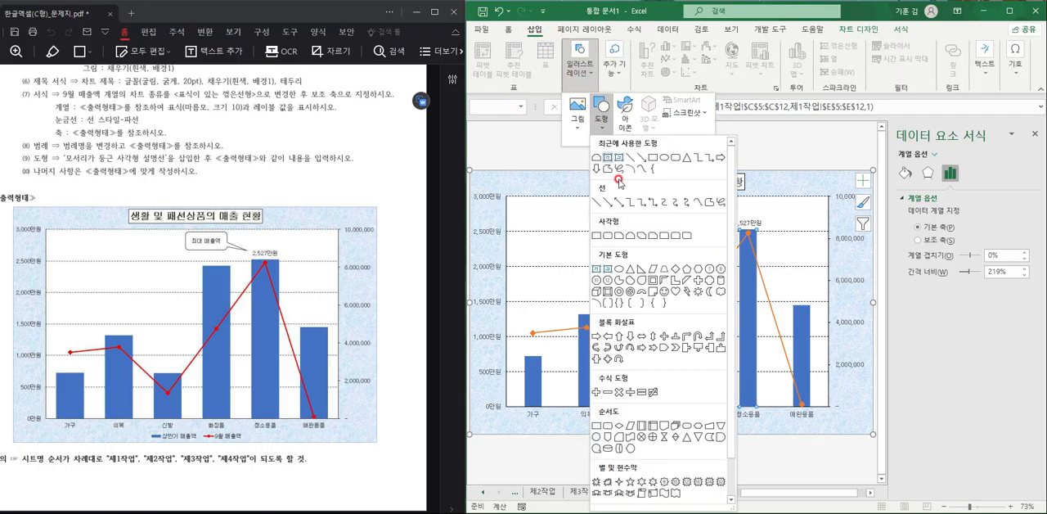
scroll(597, 431, "down", 1)
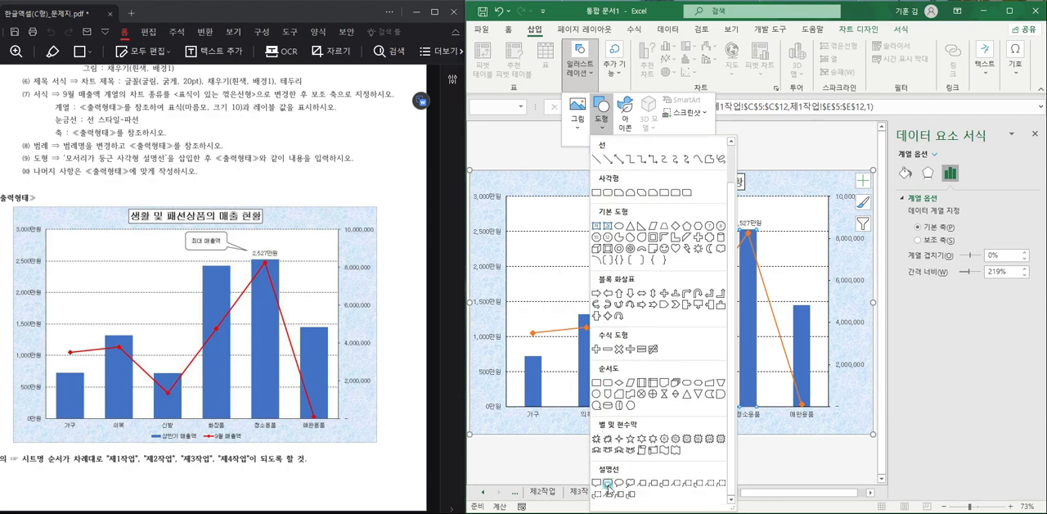
left_click(608, 485)
mouse_move(673, 206)
left_mouse_down()
mouse_move(702, 221)
mouse_move(731, 218)
left_mouse_up()
right_click(693, 211)
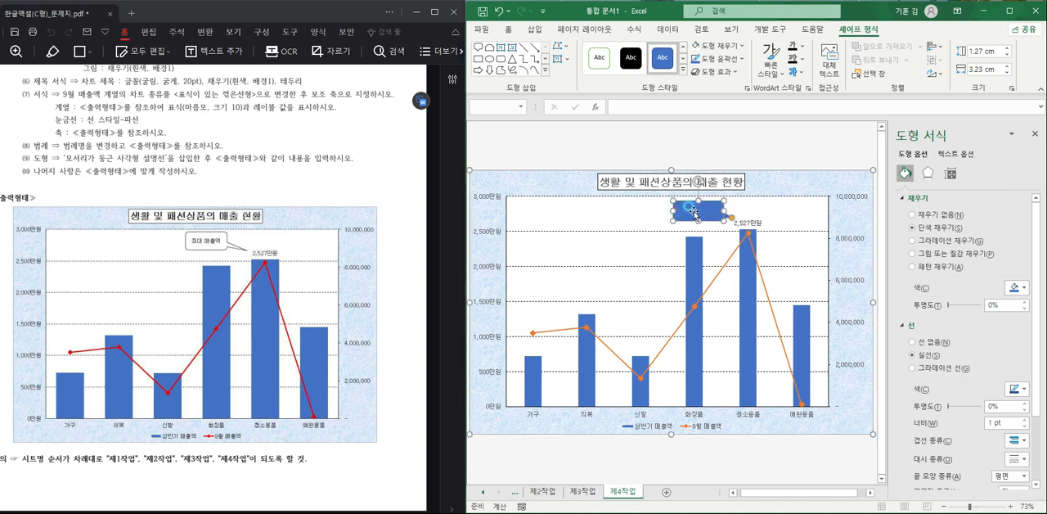
type("최대 매출")
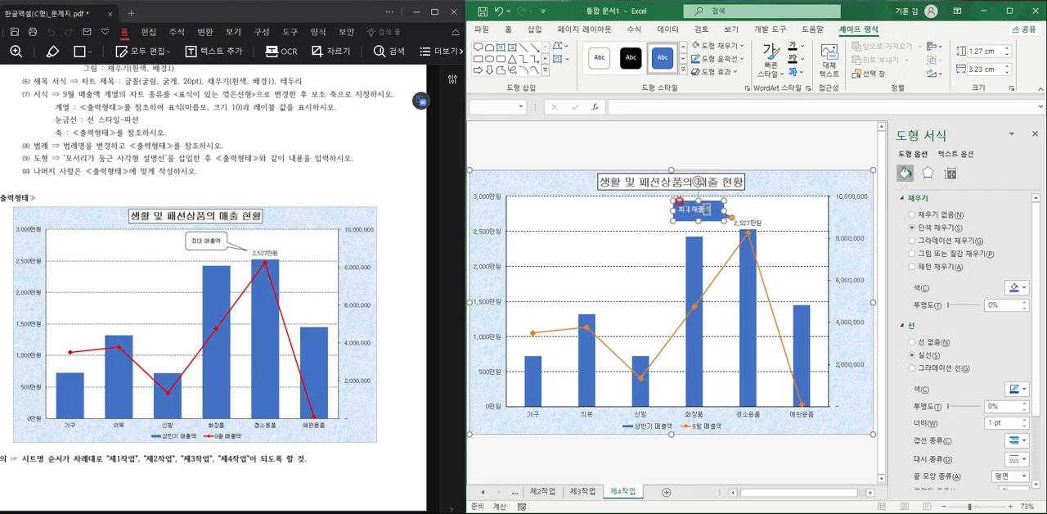
- Format the callout text in black 굴림 font and center it within the shape
left_click_drag(679, 202, 718, 210)
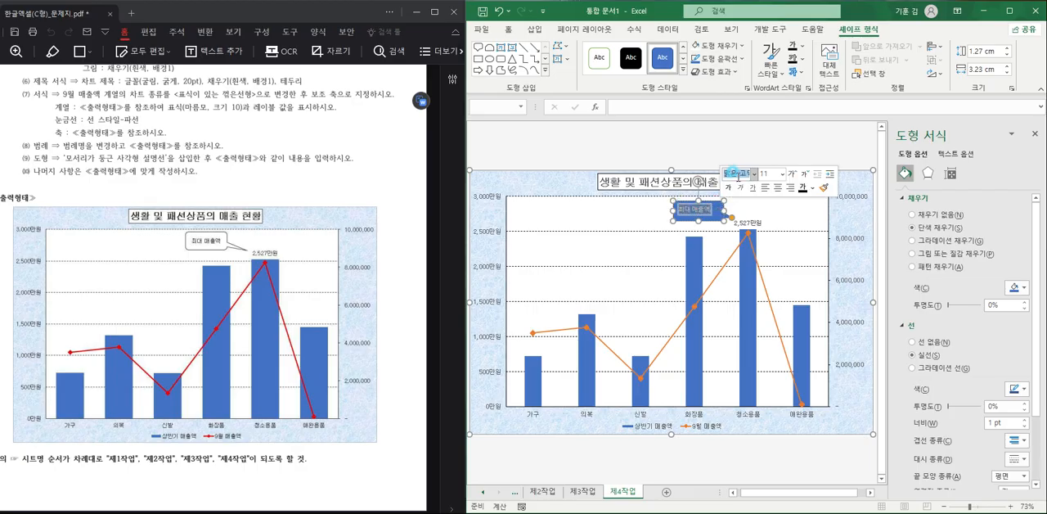
type("굴림")
key("Return")
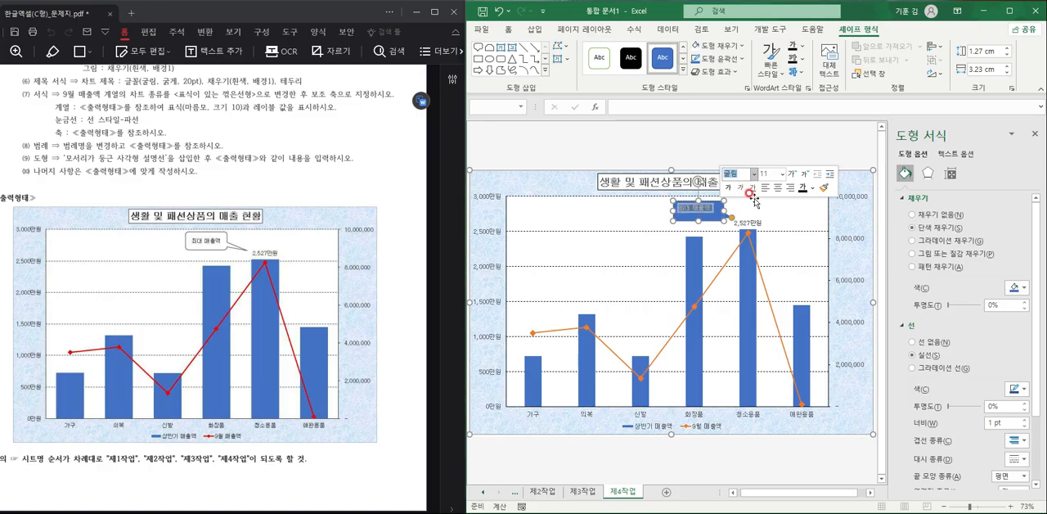
left_click(509, 30)
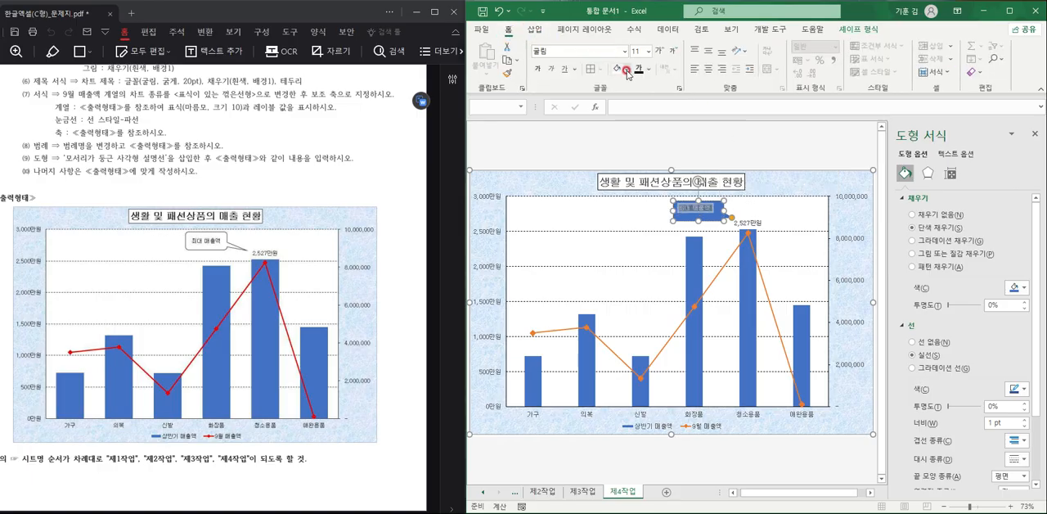
left_click(709, 71)
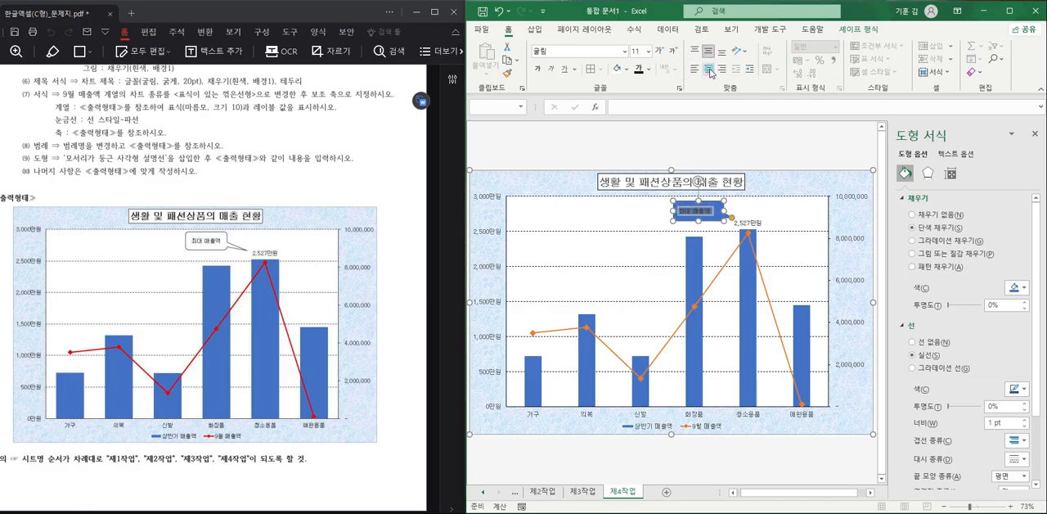
- Fill the 최대 매출액 callout with white, deselect it and close the formatting pane
left_click(715, 220)
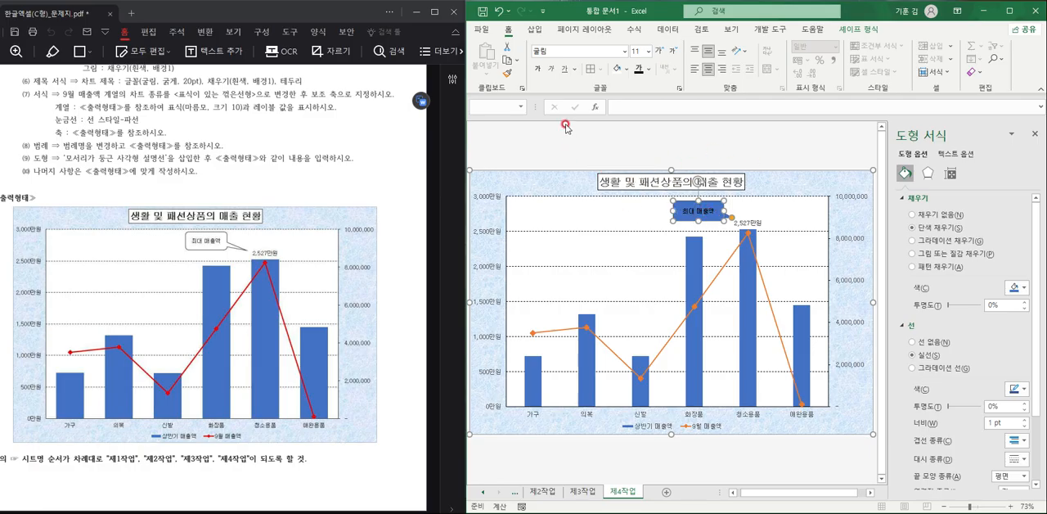
left_click(618, 72)
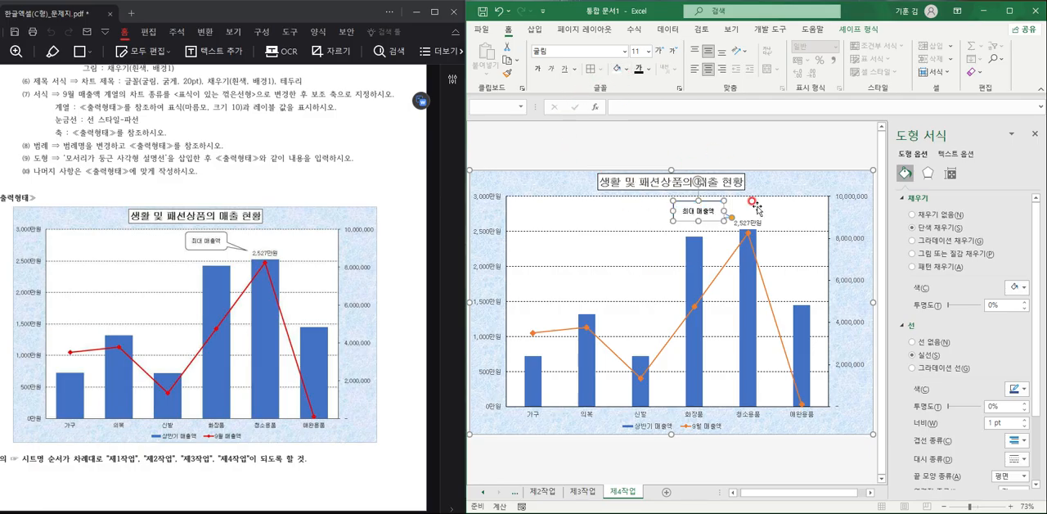
left_click(676, 278)
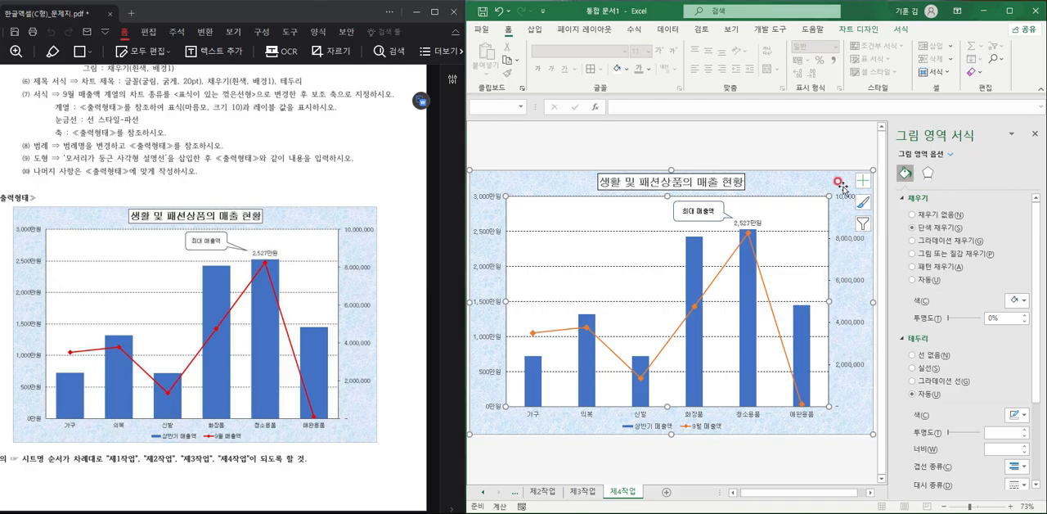
left_click(1036, 135)
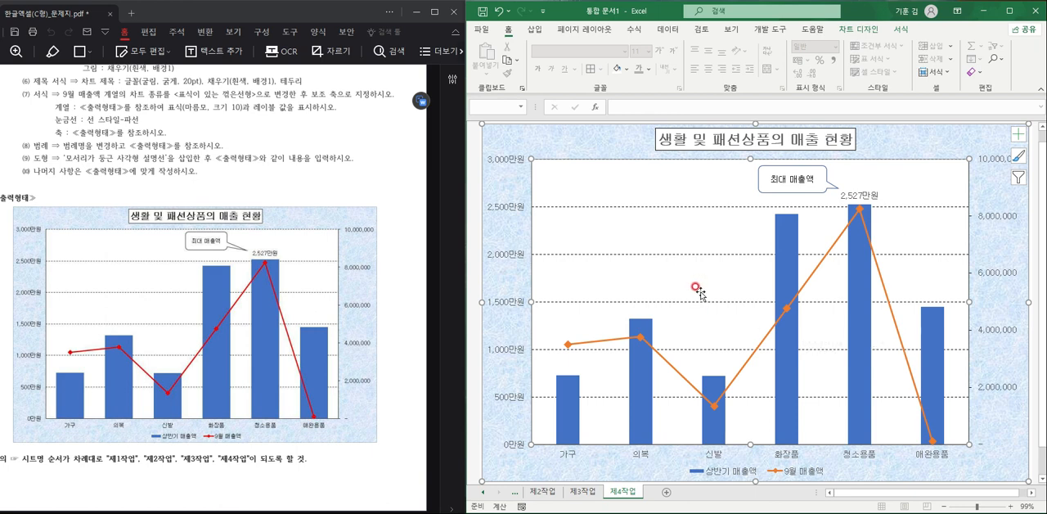
- Review the finished subtotal table on the 제3작업 sheet and the goal seek and filter results on the 제2작업 sheet
left_click(596, 494)
left_click(736, 417)
left_click(483, 494)
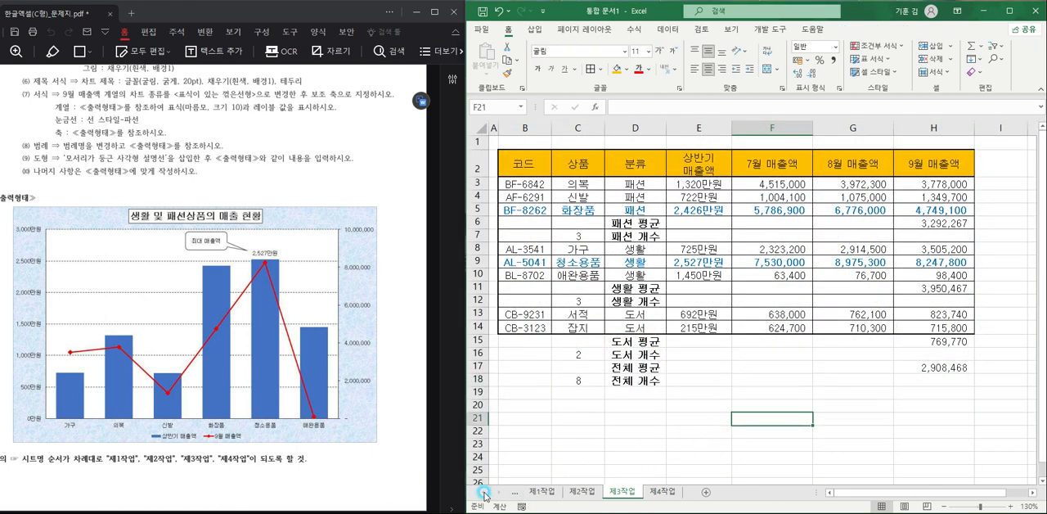
left_click(582, 492)
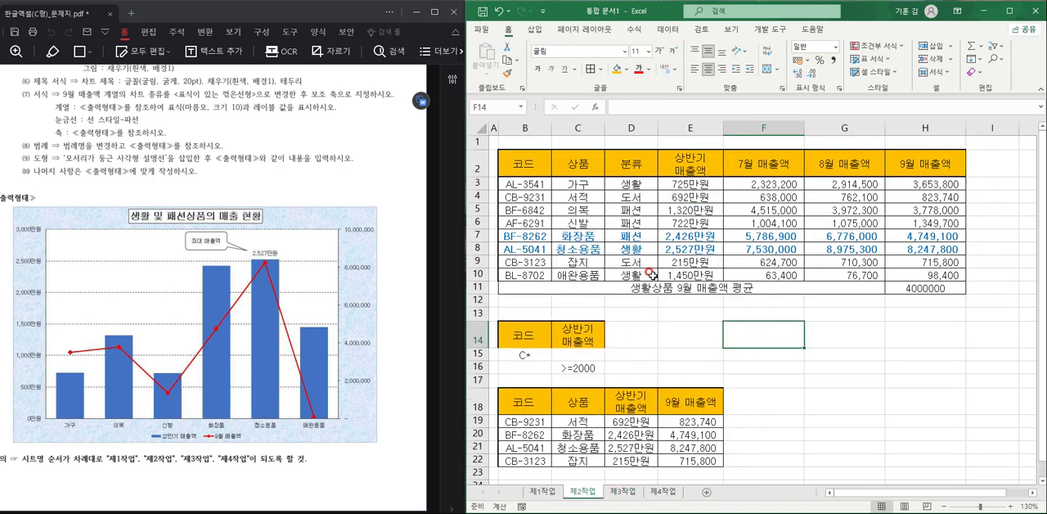
scroll(655, 278, "down", 1)
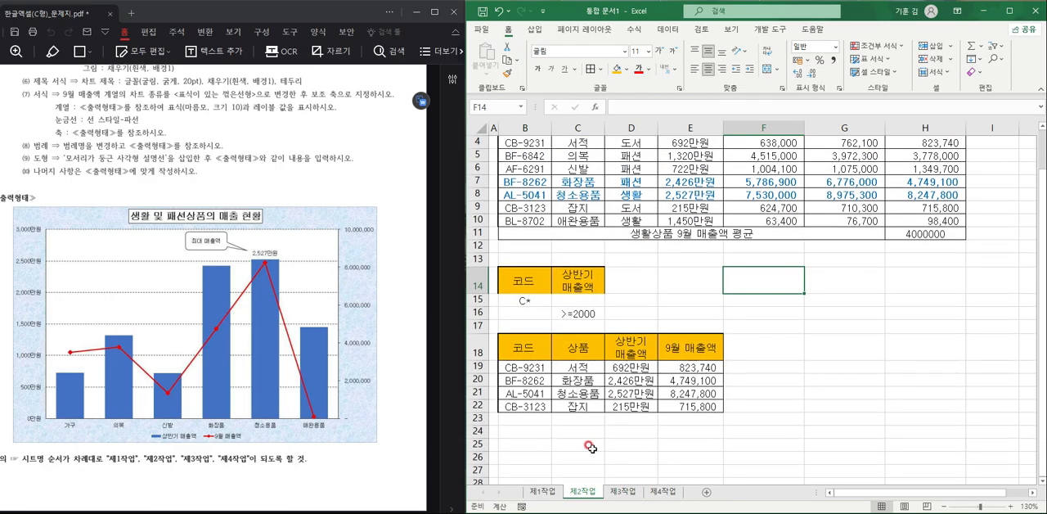
- On the 제1작업 sheet, move the approval box picture so it aligns with the table's outer edge at column J
left_click(546, 492)
left_click(792, 411)
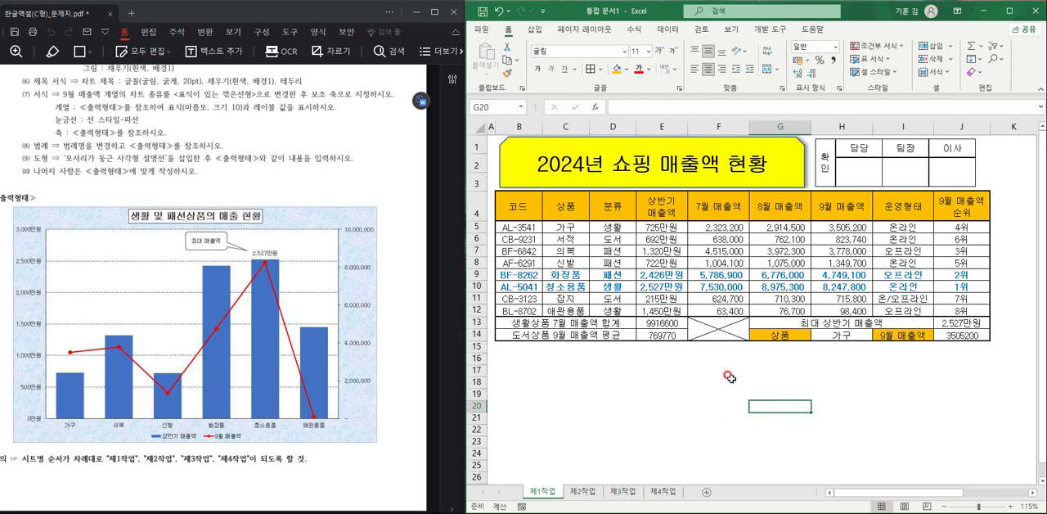
left_click_drag(879, 172, 892, 172)
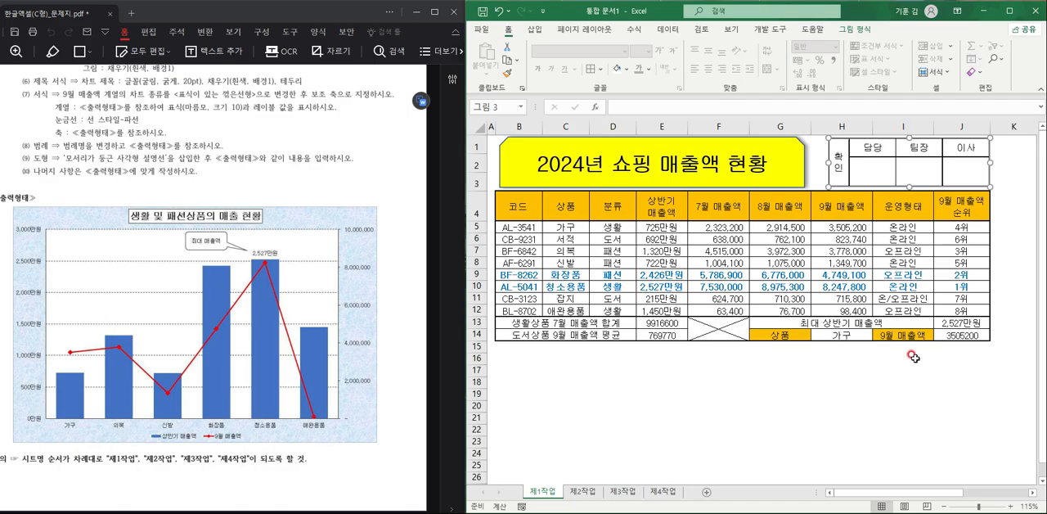
- In the exam PDF, highlight 제1작업 function conditions (1) 운영형태 and (2) 9월 매출액 순위 in yellow
scroll(178, 278, "up", 15)
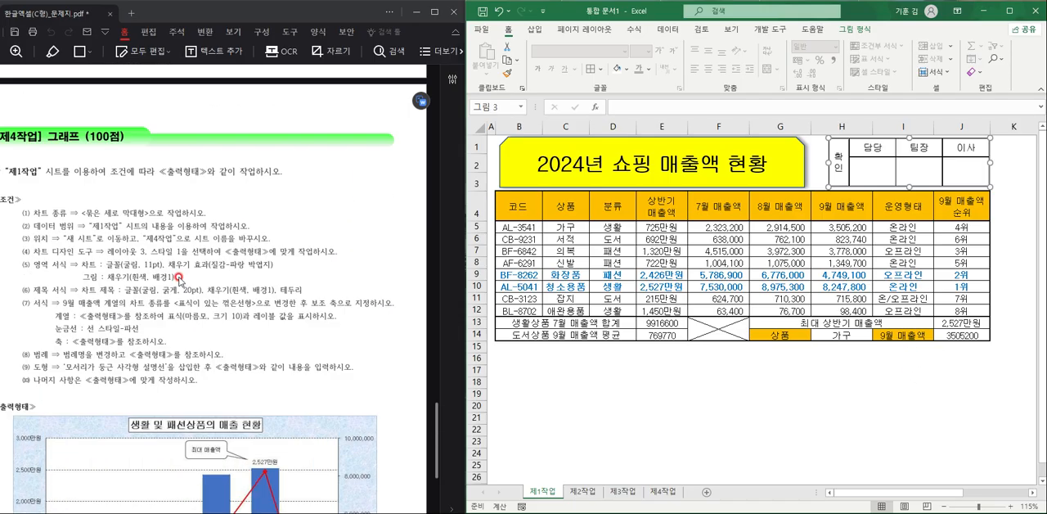
scroll(179, 278, "up", 5)
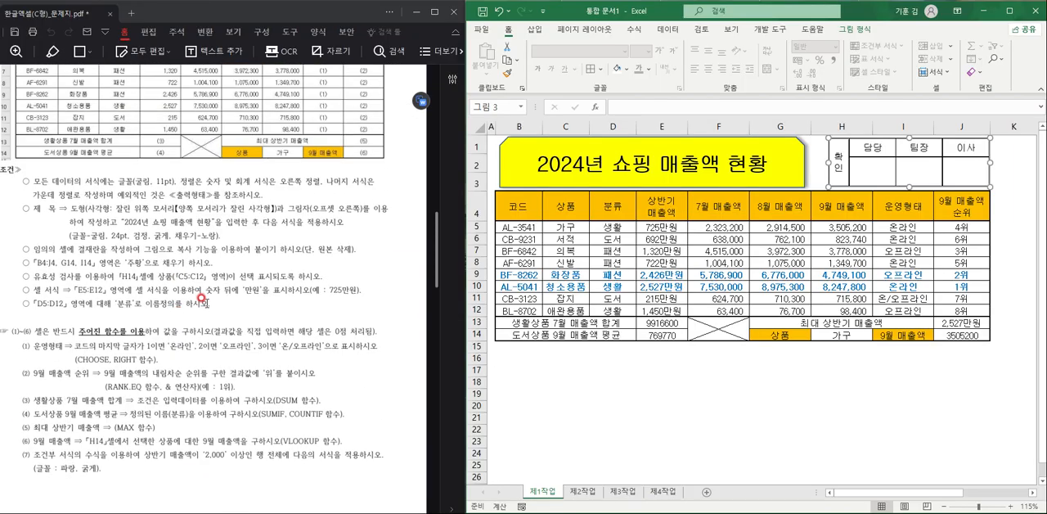
scroll(201, 299, "down", 2)
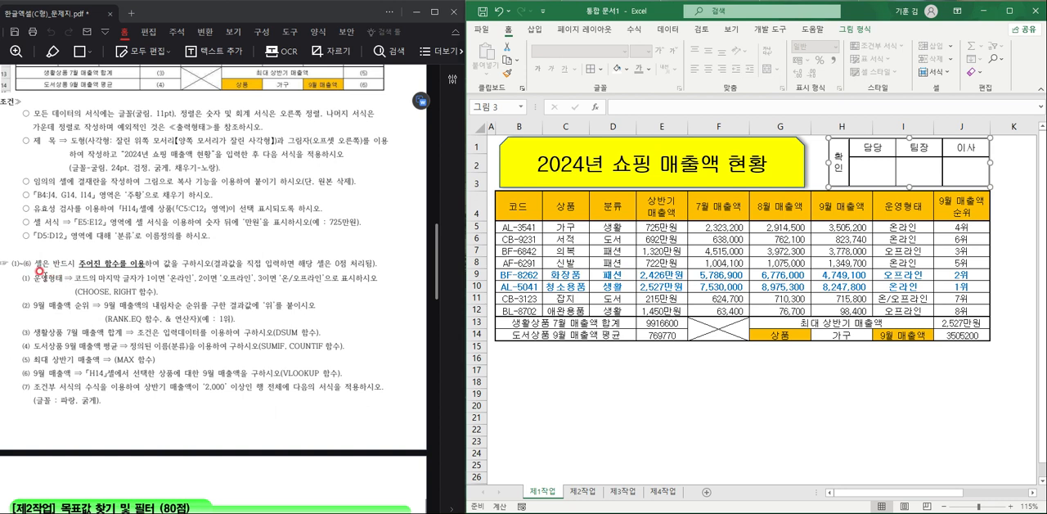
left_click_drag(31, 274, 168, 293)
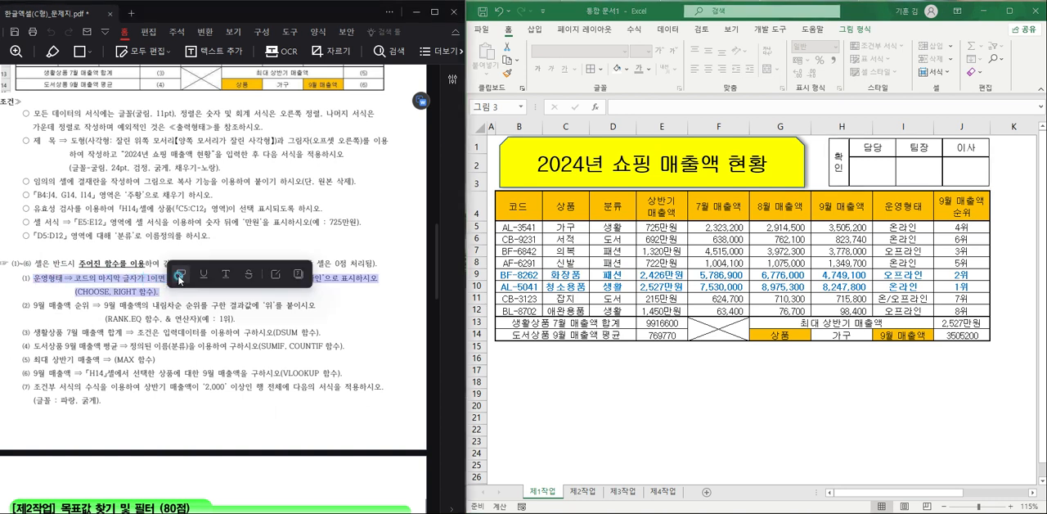
left_click(180, 274)
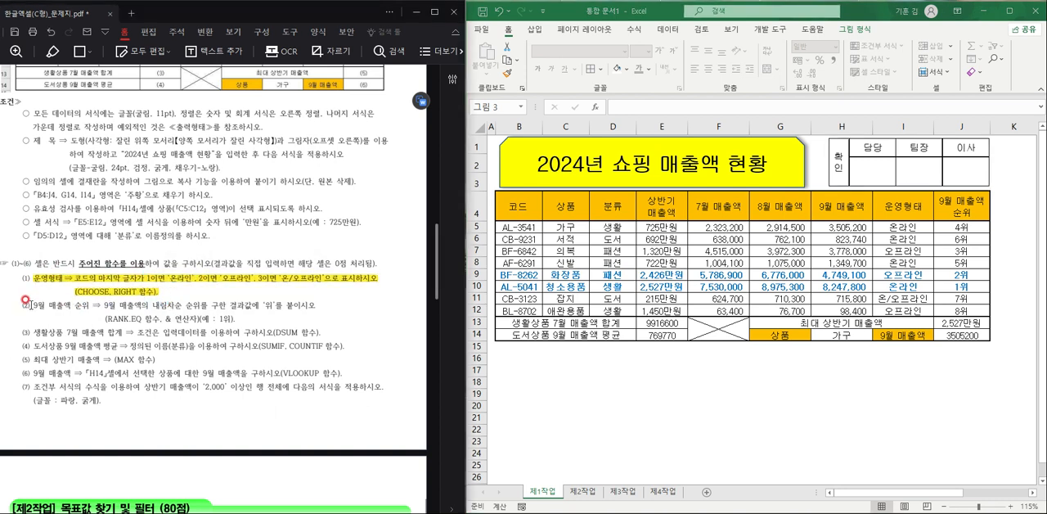
left_click_drag(35, 305, 237, 319)
left_click(253, 305)
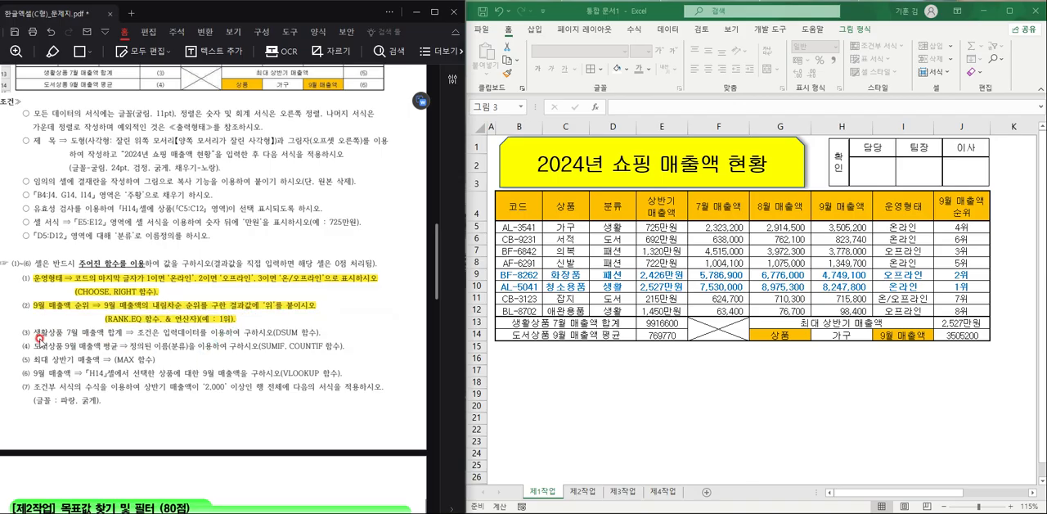
- Highlight function conditions (3) DSUM, (5) MAX and (6) VLOOKUP in yellow in the exam PDF
left_click_drag(27, 332, 327, 332)
left_click(362, 316)
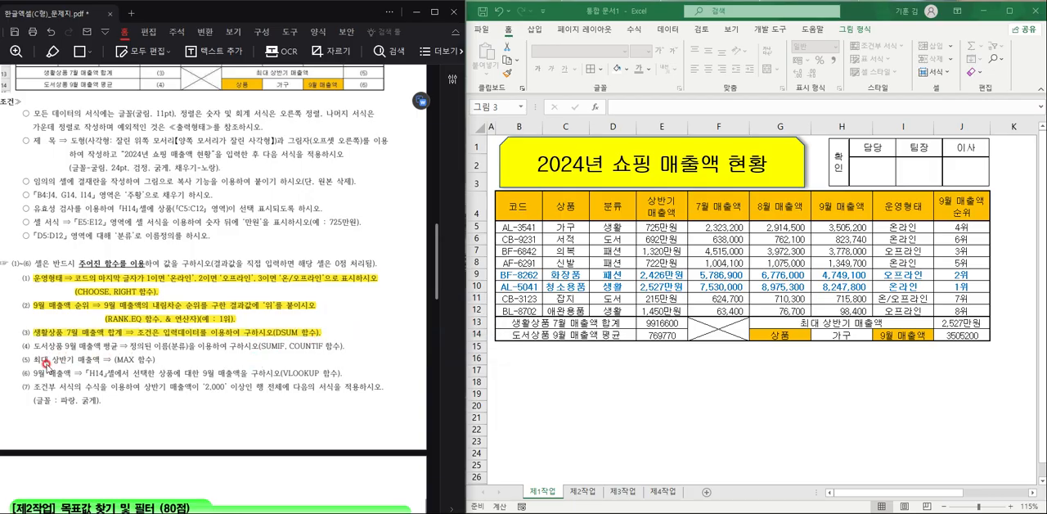
left_click_drag(37, 358, 157, 359)
left_click(187, 344)
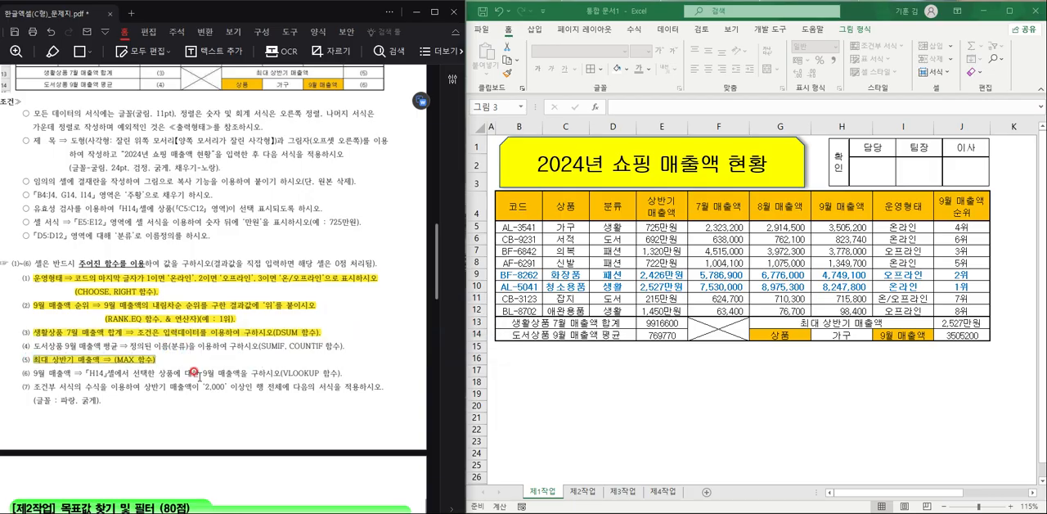
left_click_drag(33, 373, 348, 370)
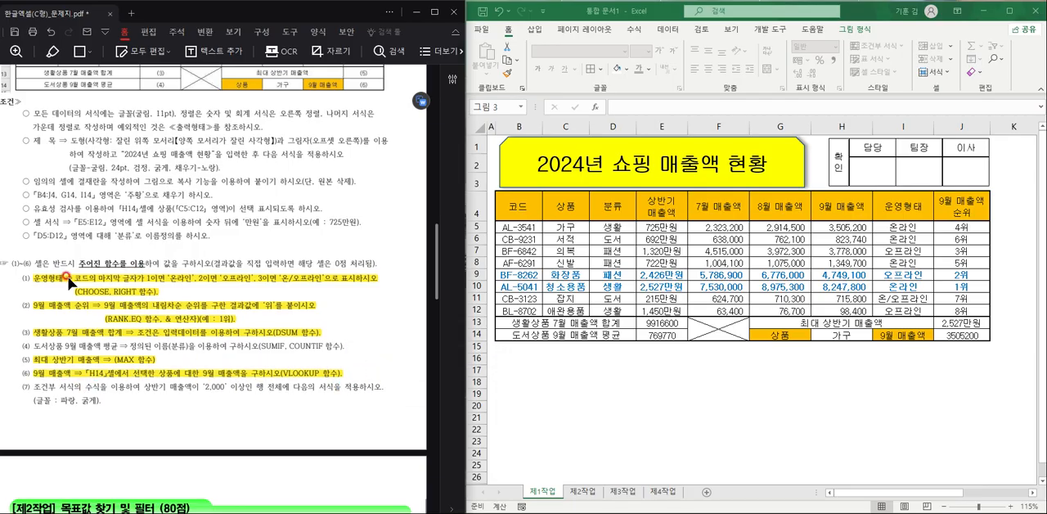
- Underline function condition (1) 운영형태, including the CHOOSE, RIGHT note, in red in the exam PDF
left_click_drag(36, 278, 164, 293)
left_click(184, 284)
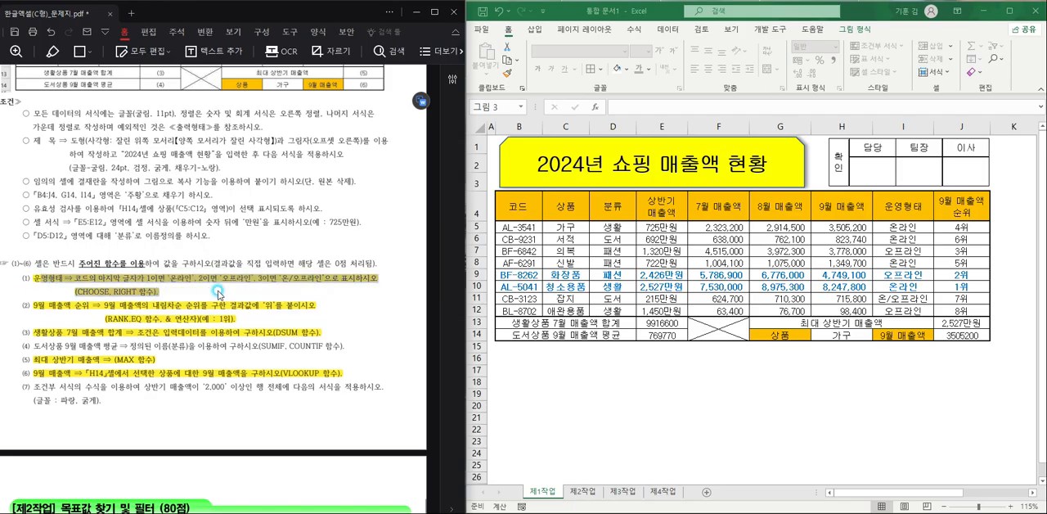
left_click_drag(39, 304, 81, 341)
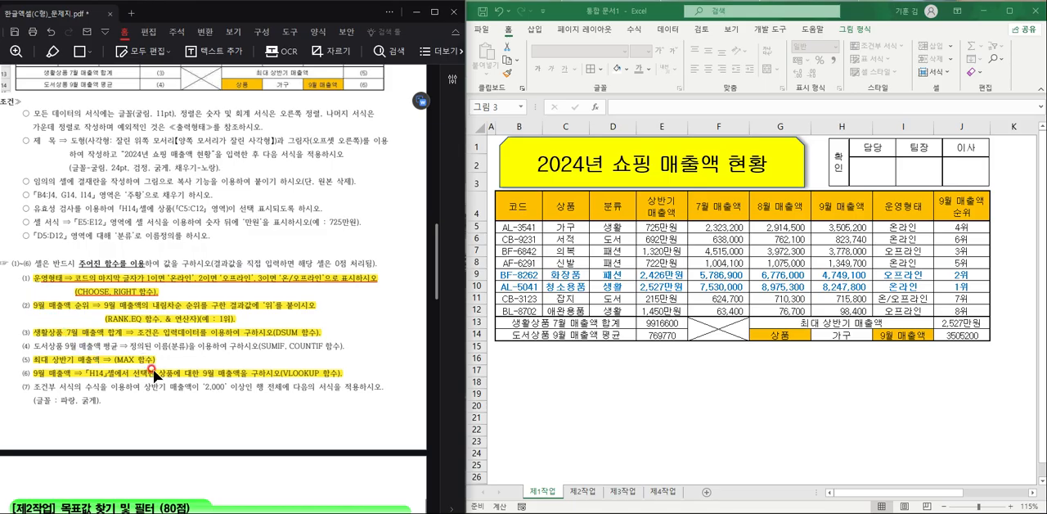